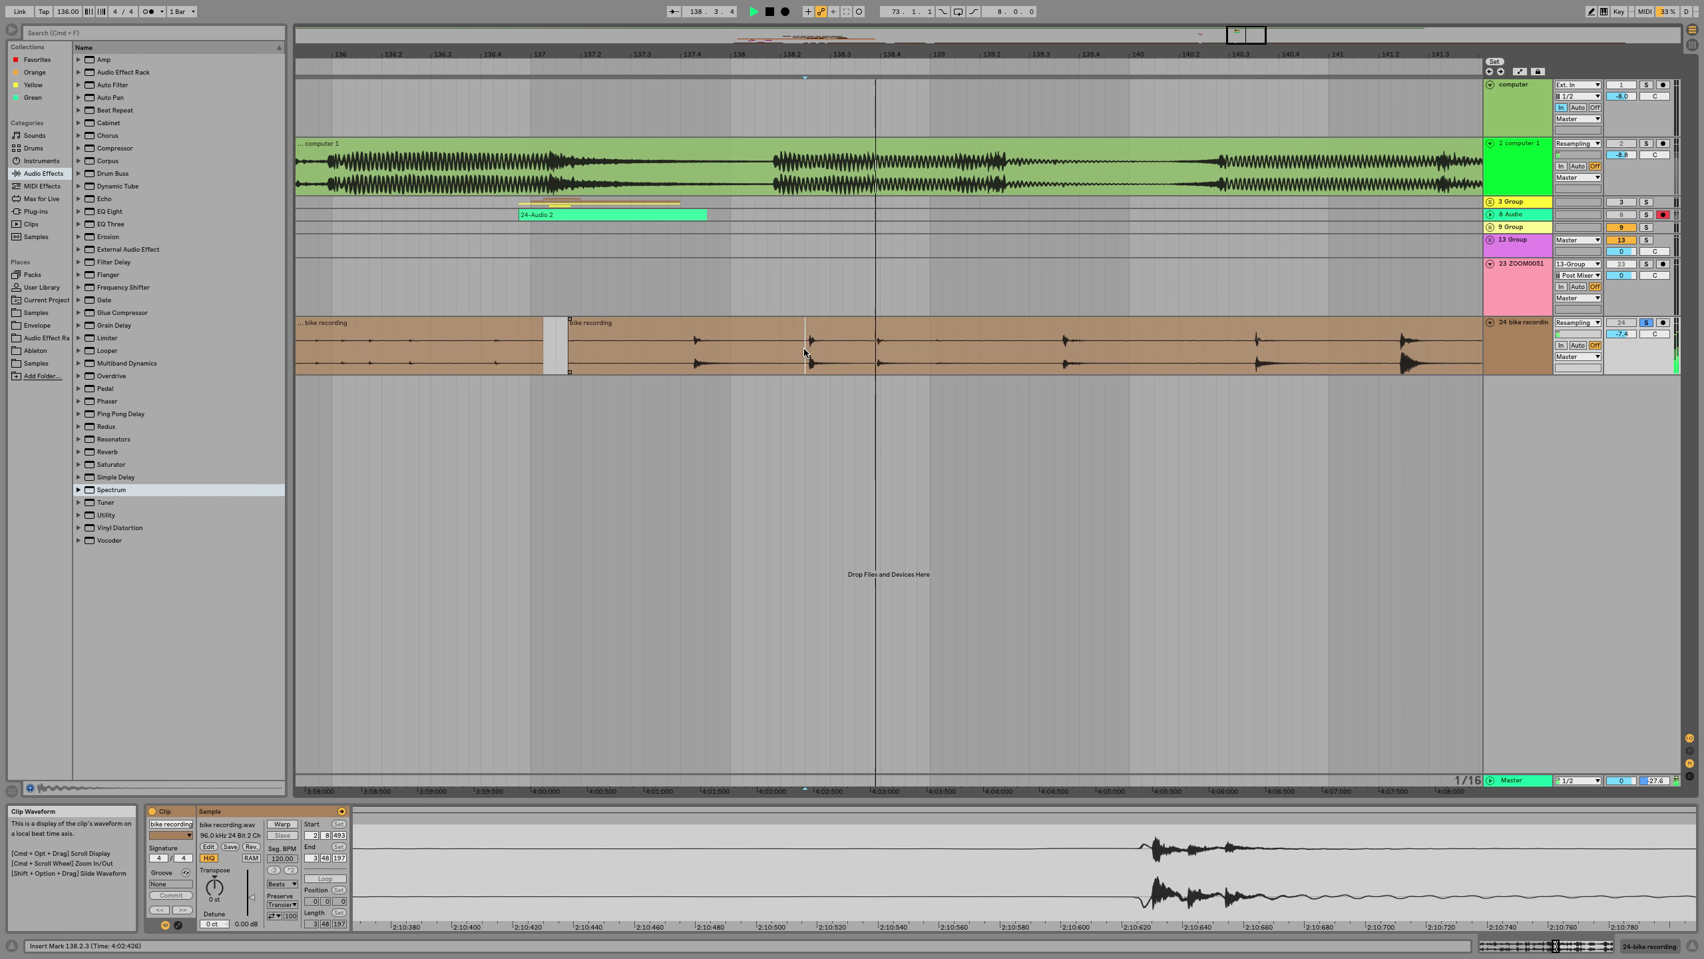
Audition the hits in the bike recording clip between about bars 139 and 140
left_click(1062, 352)
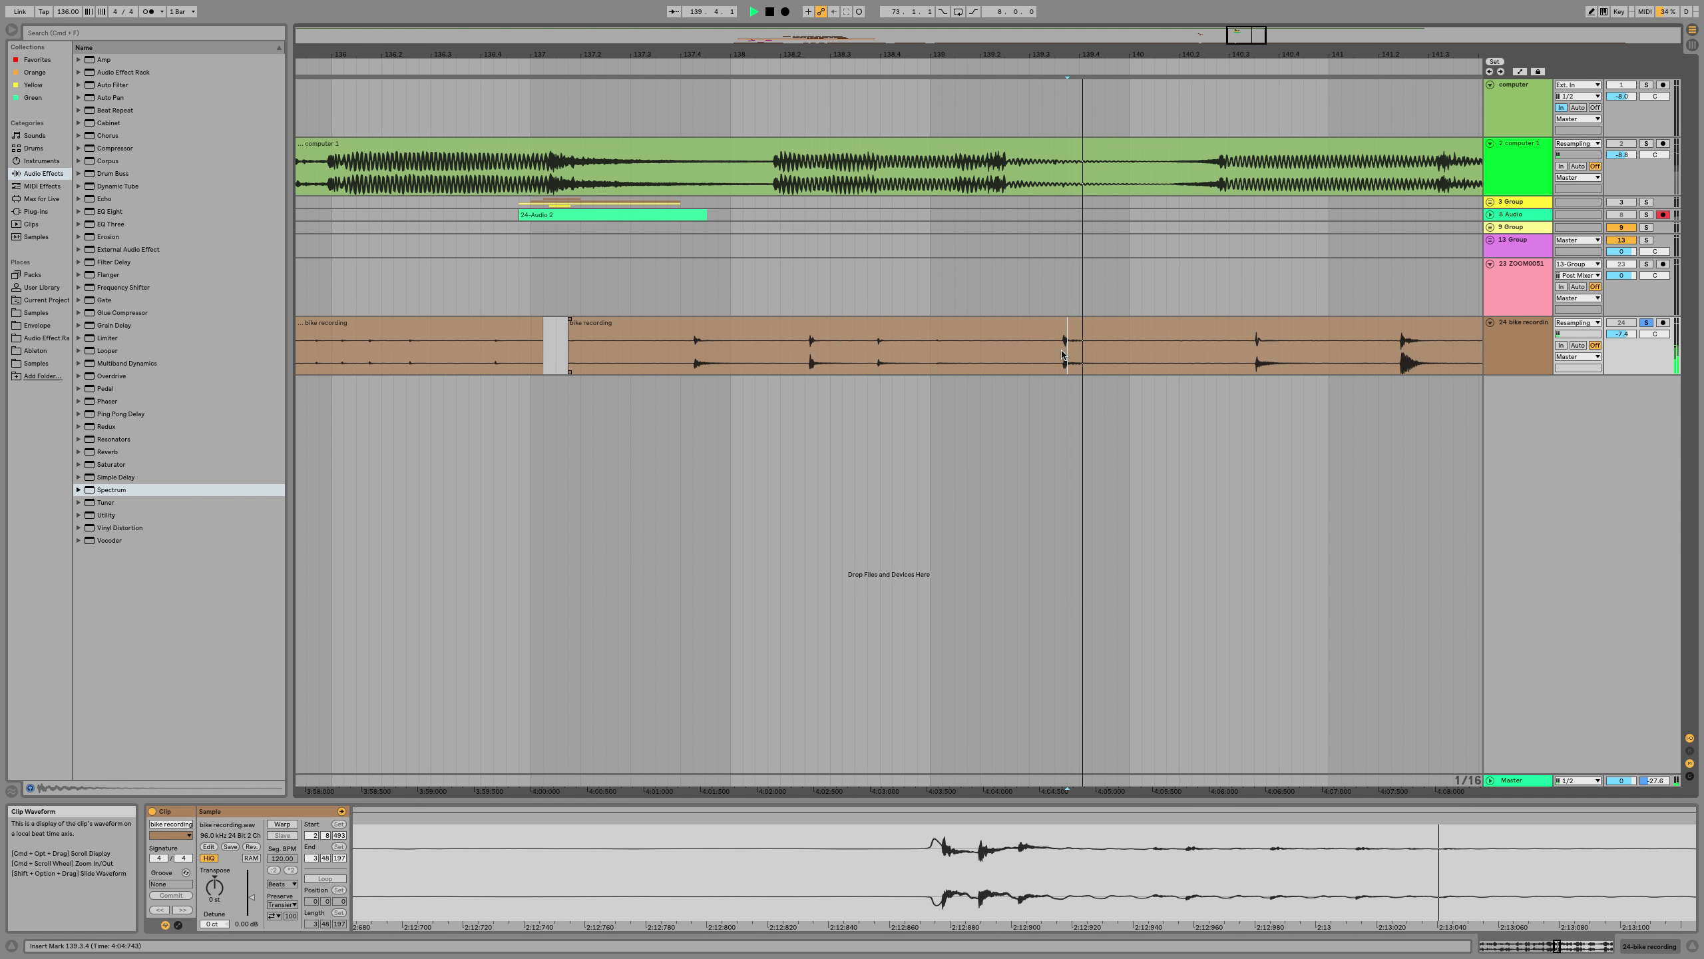
left_click(1258, 354)
key("space")
key("space")
key("space")
key("space")
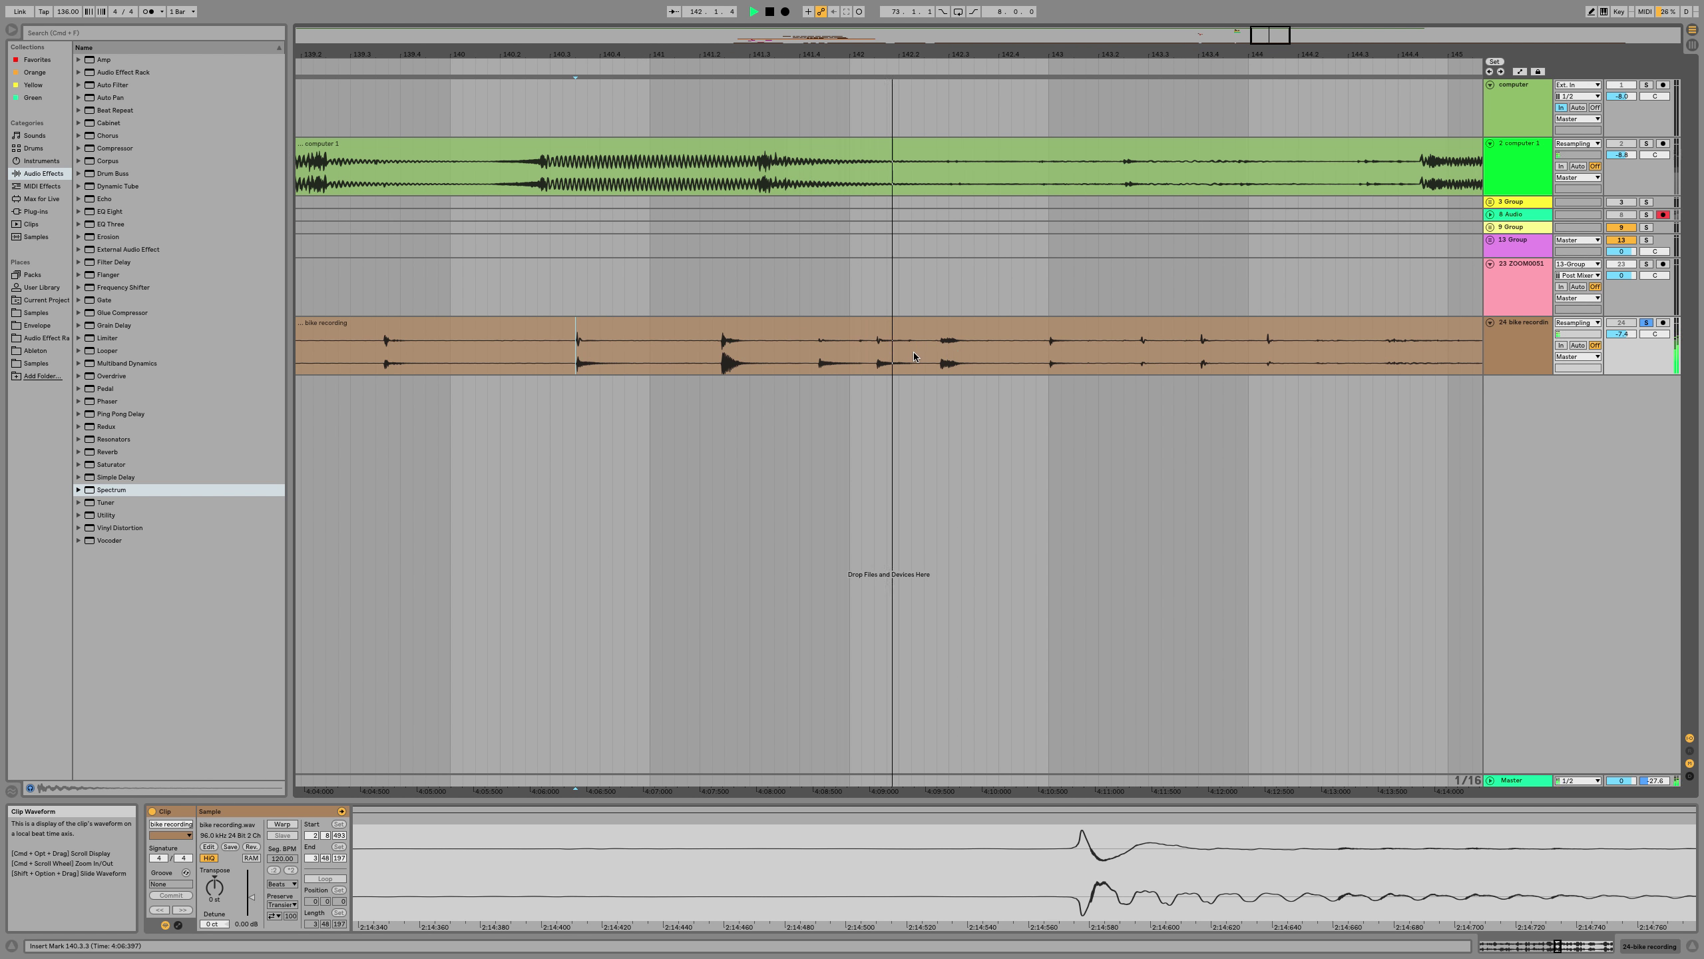
Audition the next hits in the bike recording, starting from about 141.4 and 142.1
left_click(813, 355)
key("space")
key("space")
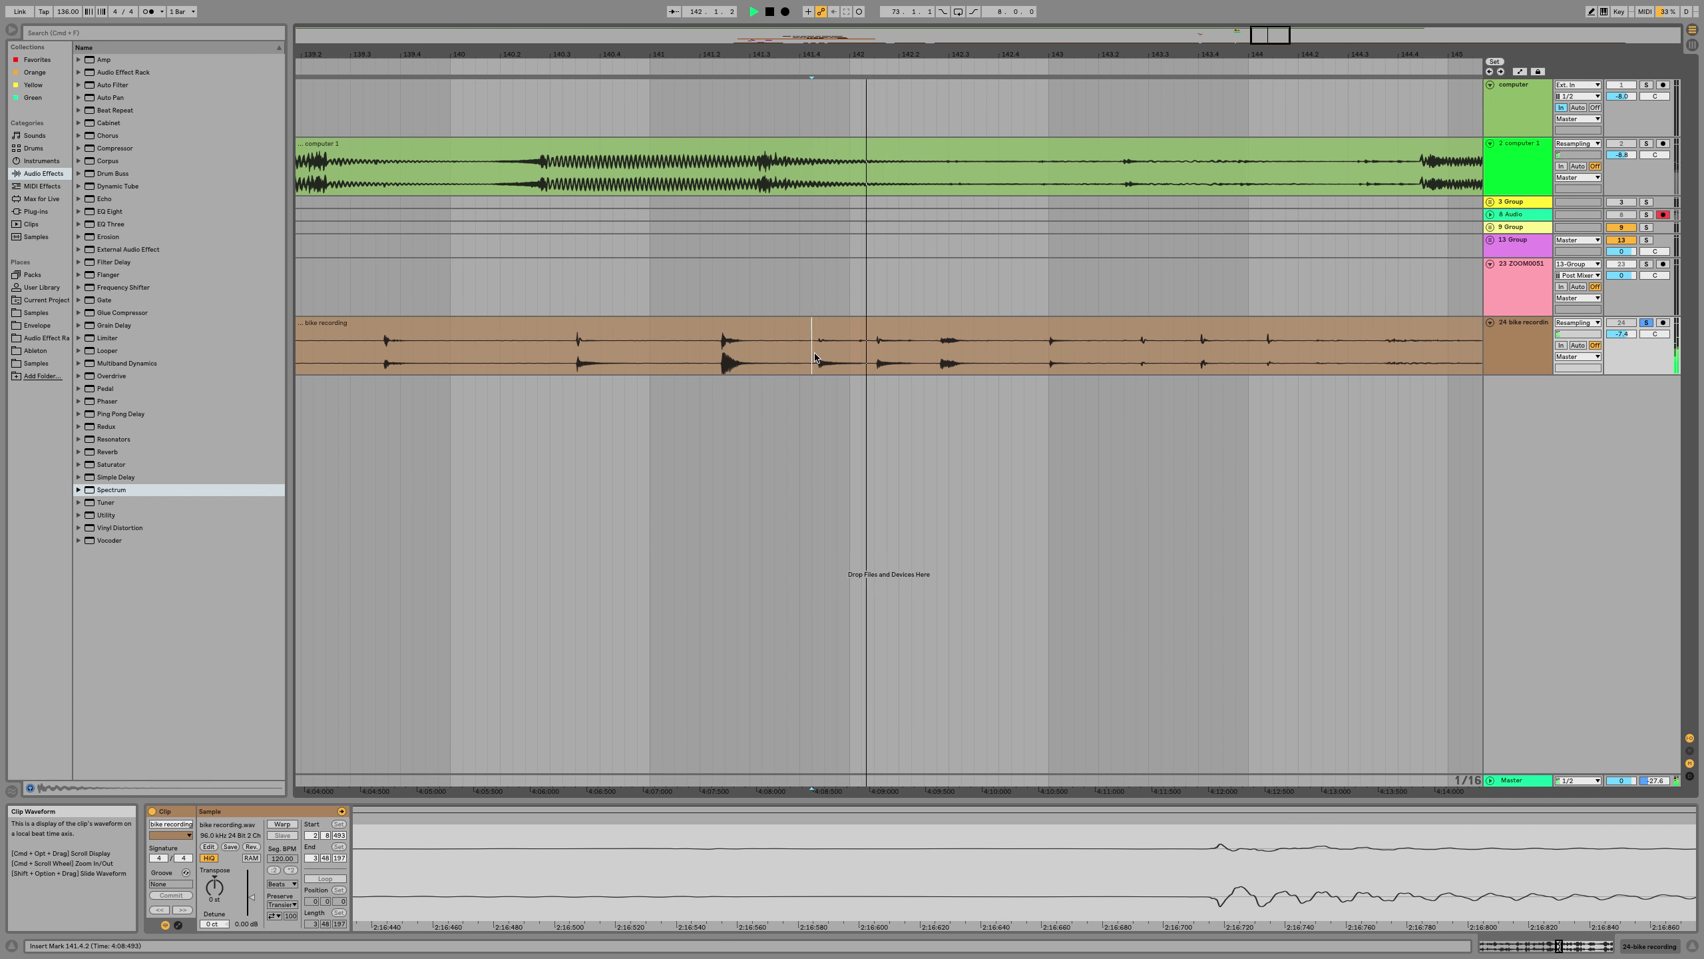
key("space")
key("space")
key("space")
key("space")
key("space")
key("space")
key("space")
key("space")
left_click(873, 356)
key("space")
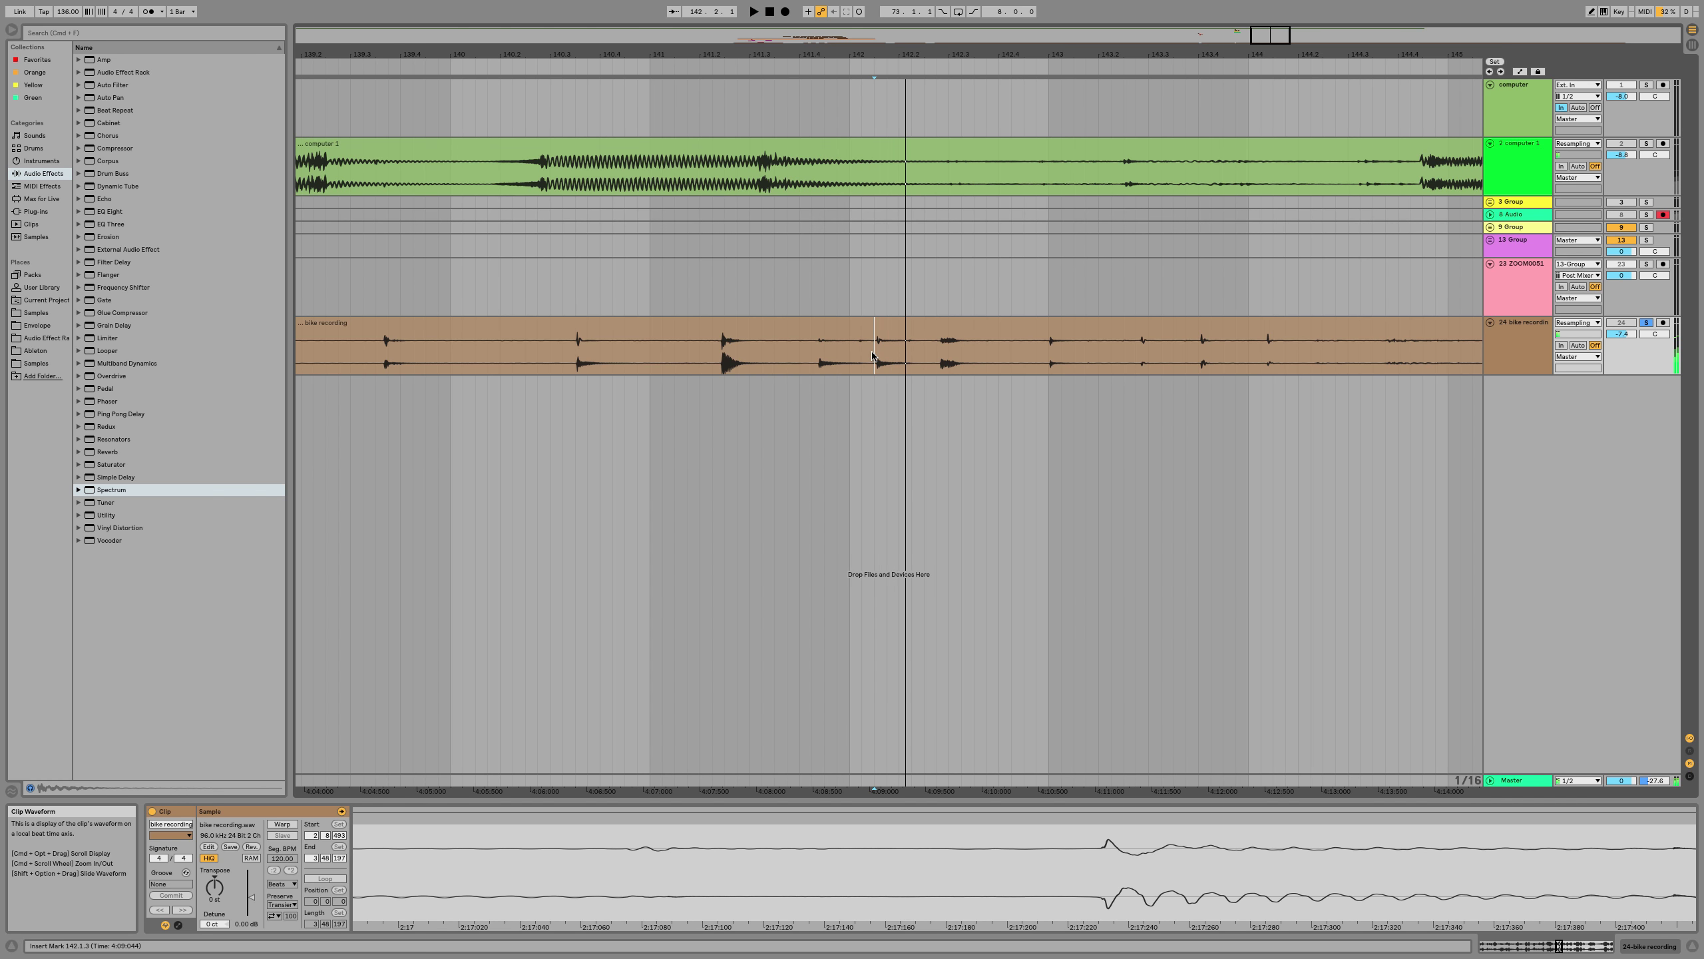
Replay the bike recording hit near 141.4 several times to judge it as a sample
left_click(812, 356)
key("space")
key("space")
key("space")
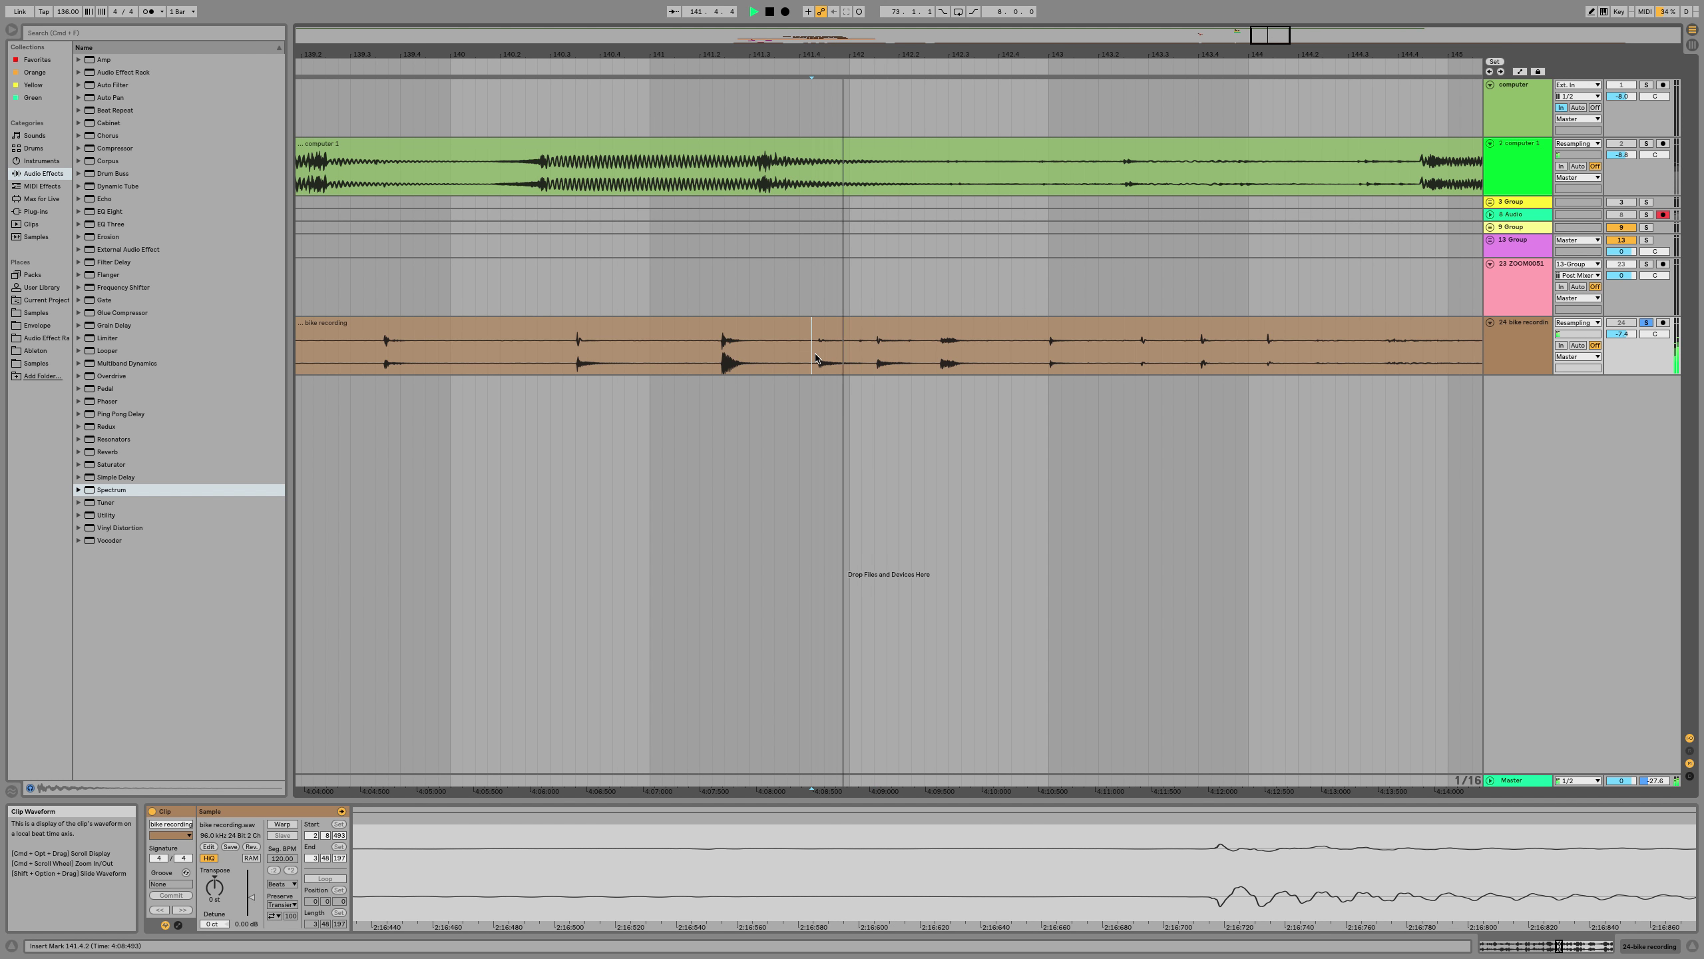
key("space")
key("space")
key("space")
key("space")
key("space")
Split the one-beat hit near 141.4 out of the bike recording and place it on a new track at 141.4.1
left_click(818, 356)
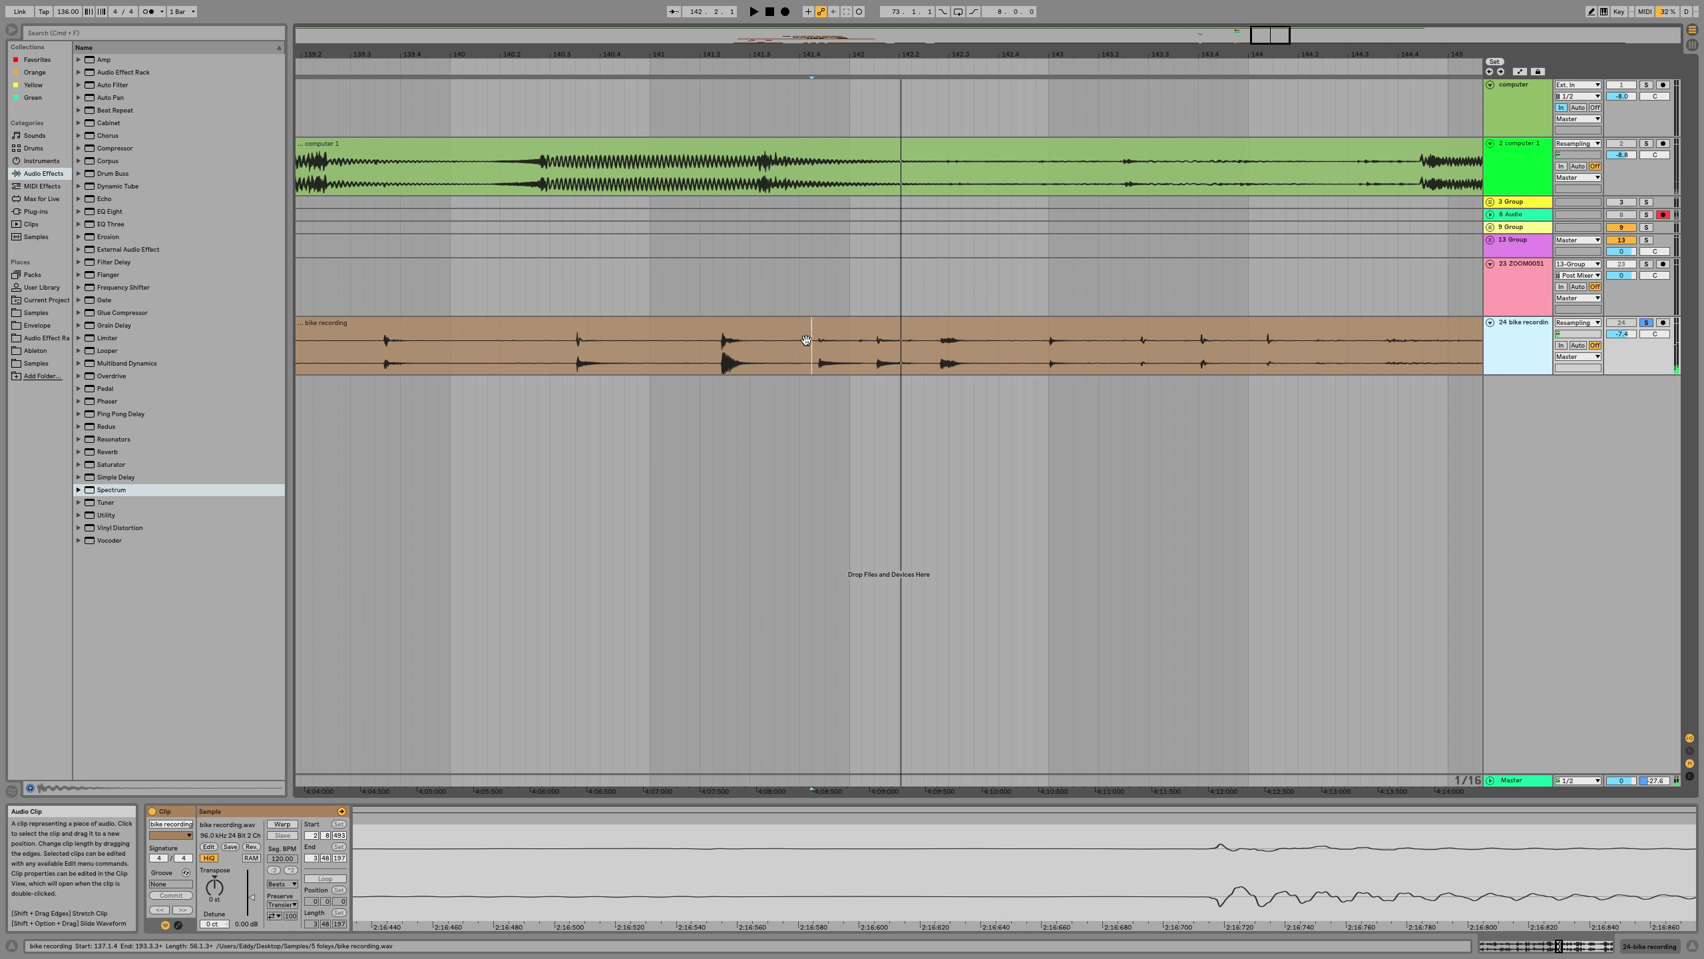
mouse_move(817, 355)
left_mouse_down()
mouse_move(868, 350)
mouse_move(814, 402)
mouse_move(825, 384)
left_mouse_up()
key("super+e")
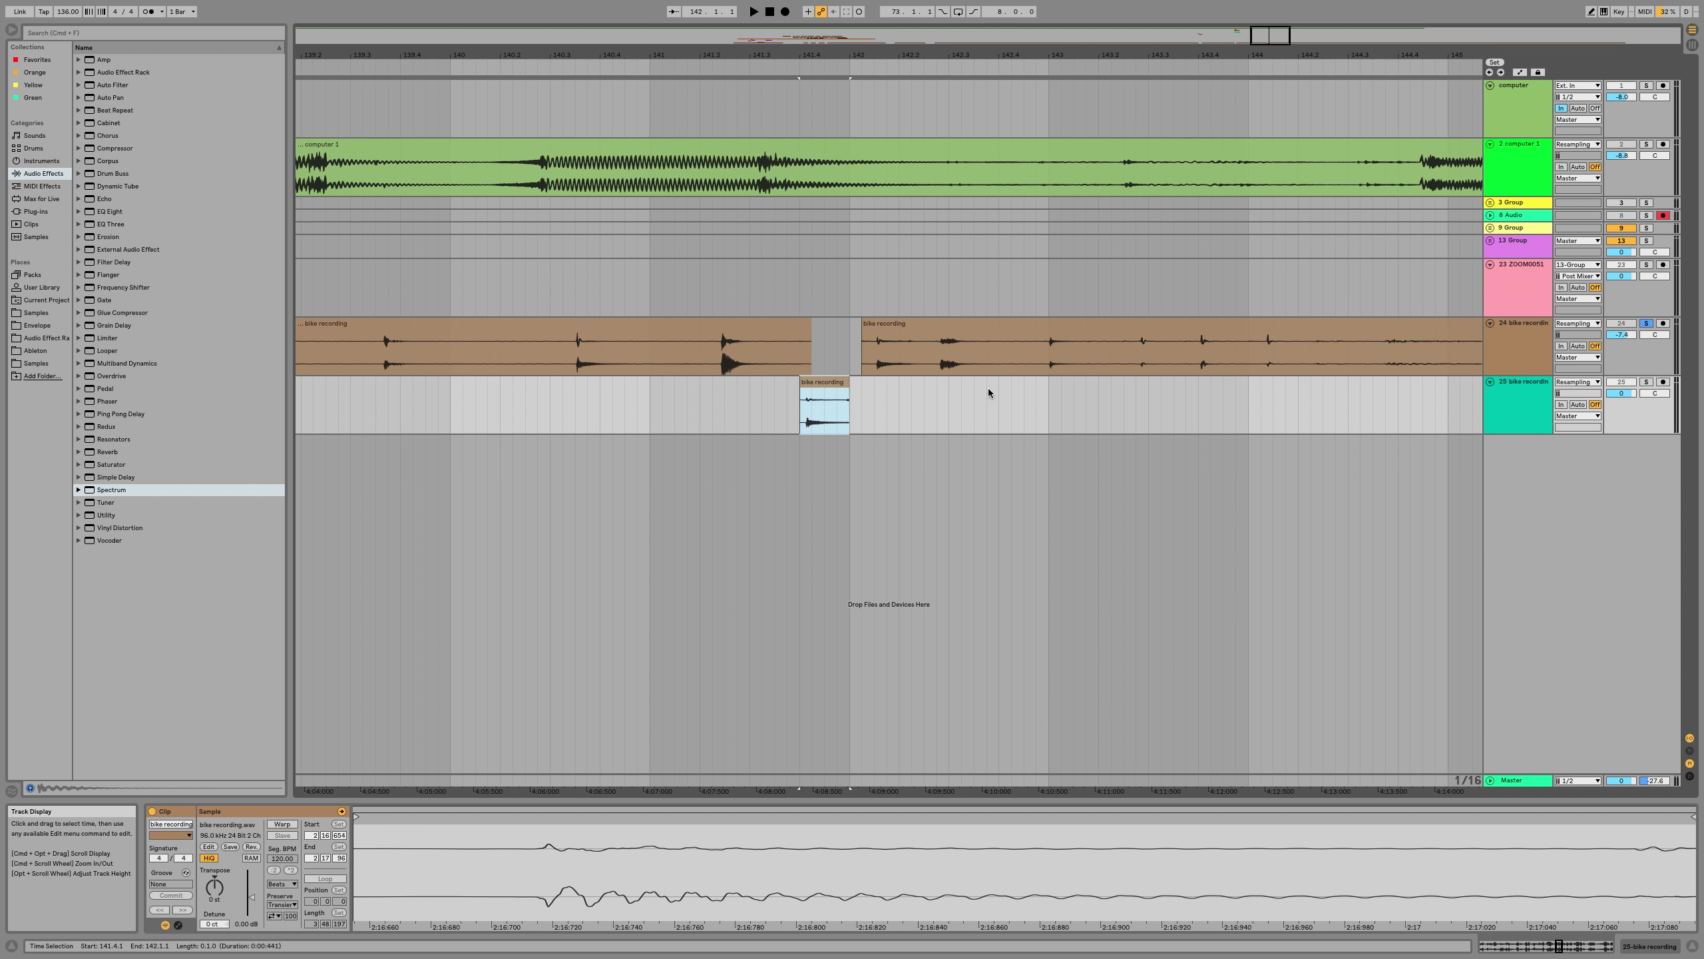
Trim the extracted clip's start to the hit's transient, shorten its end slightly and solo its track
left_click_drag(356, 816, 531, 818)
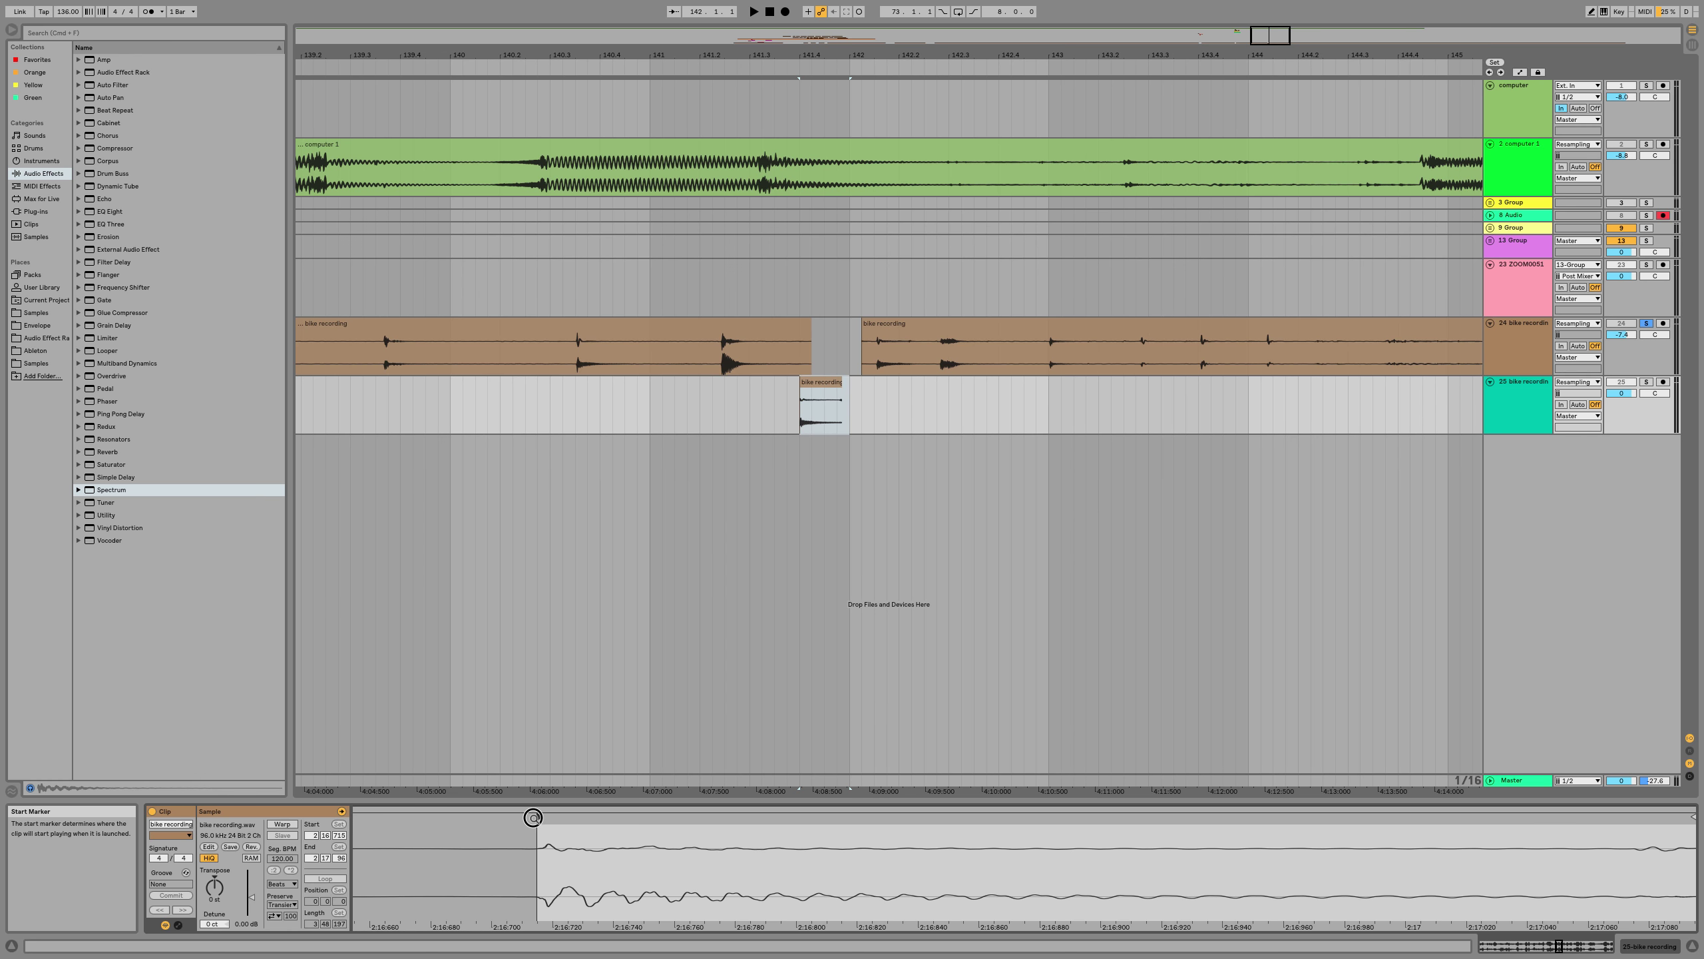
left_click(1647, 381)
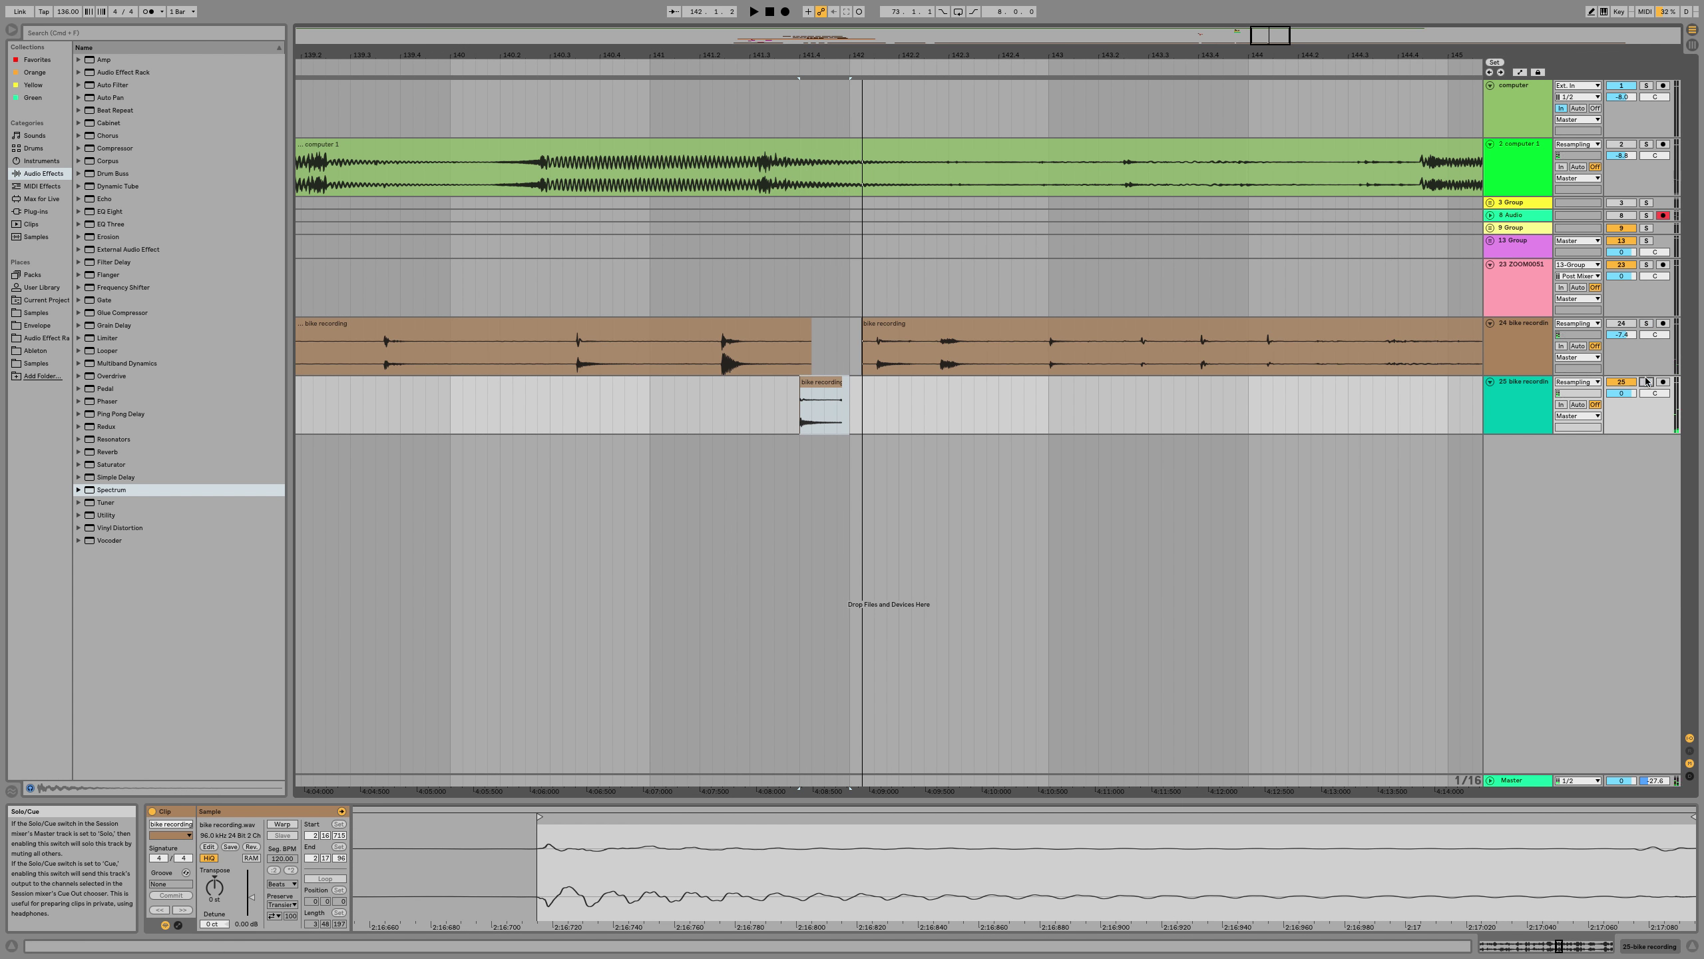
left_click_drag(842, 392, 839, 387)
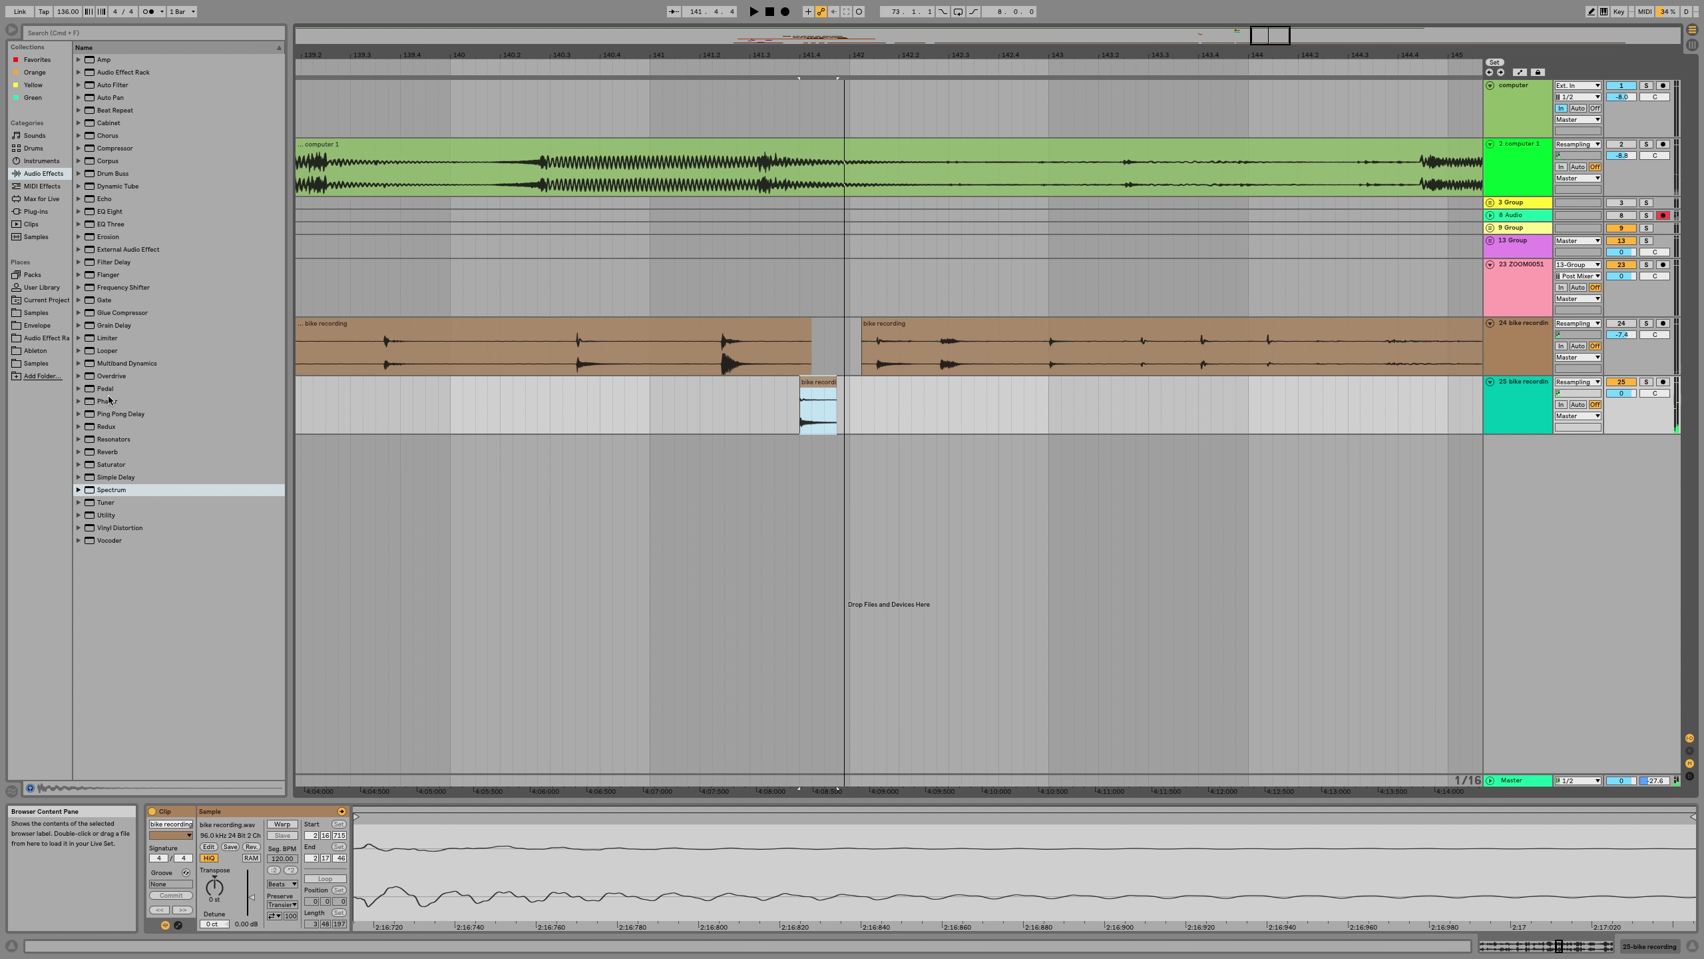
Add a Utility and a Tuner to the extracted hit's track
double_click(111, 516)
left_click(114, 503)
left_click_drag(198, 790, 324, 886)
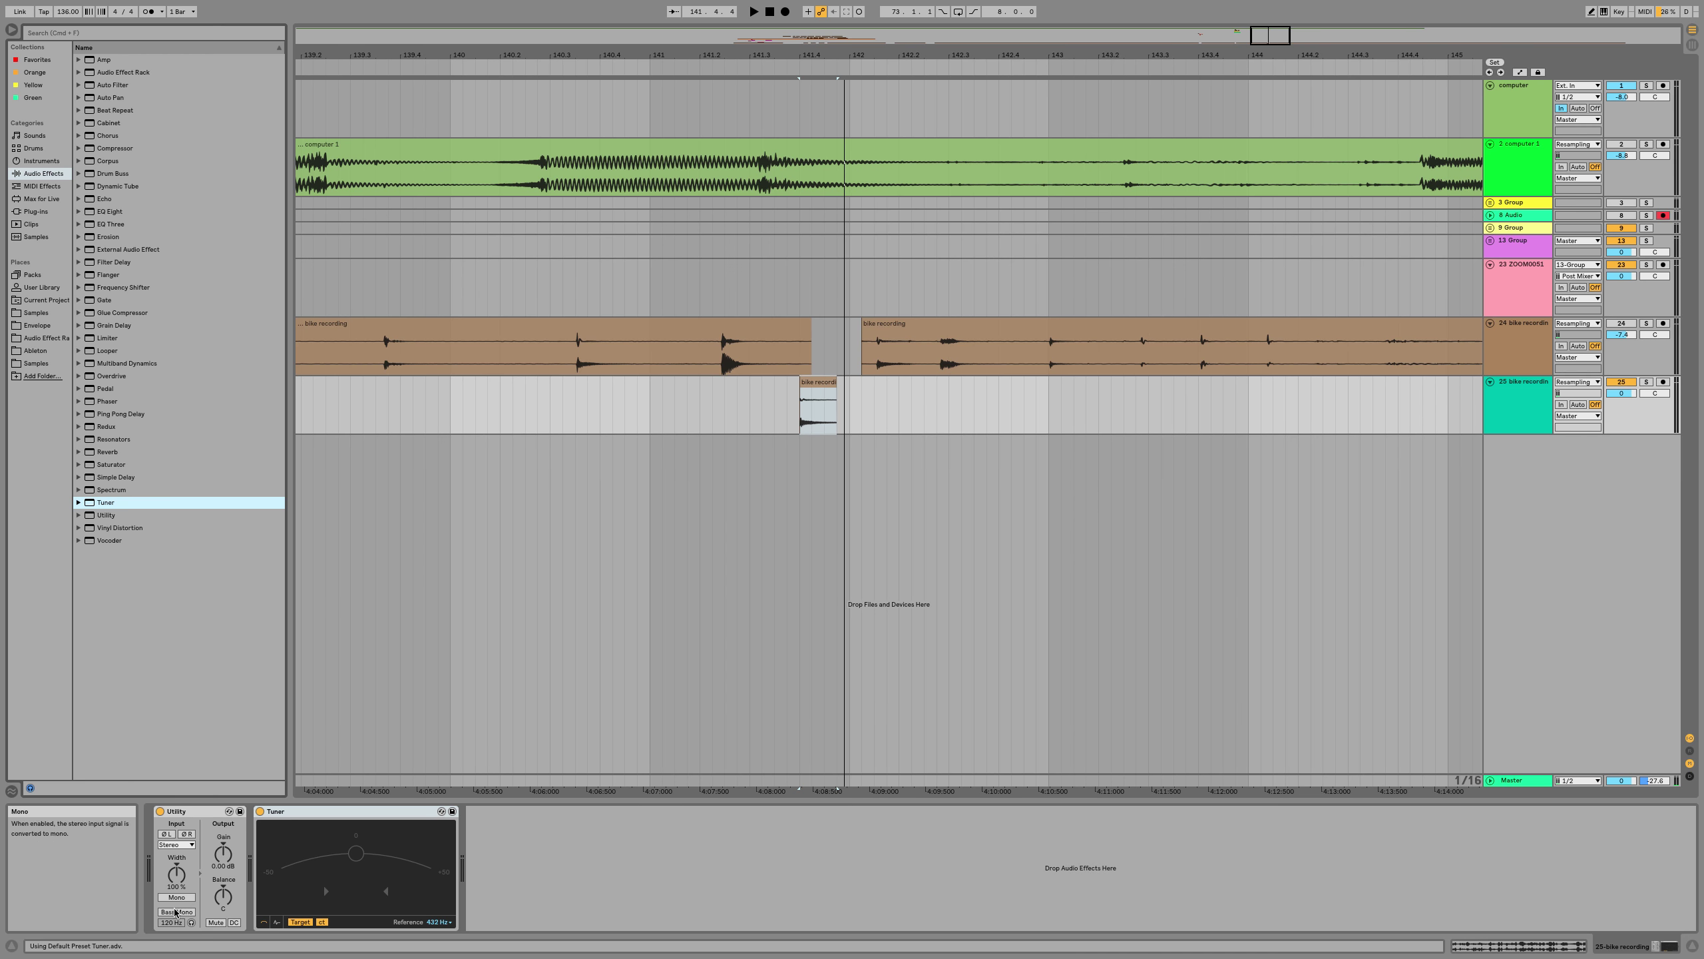
Enable Bass Mono in Utility and set its Width to 71% while playing the hit
left_click(175, 911)
left_click_drag(175, 891, 175, 917)
key("space")
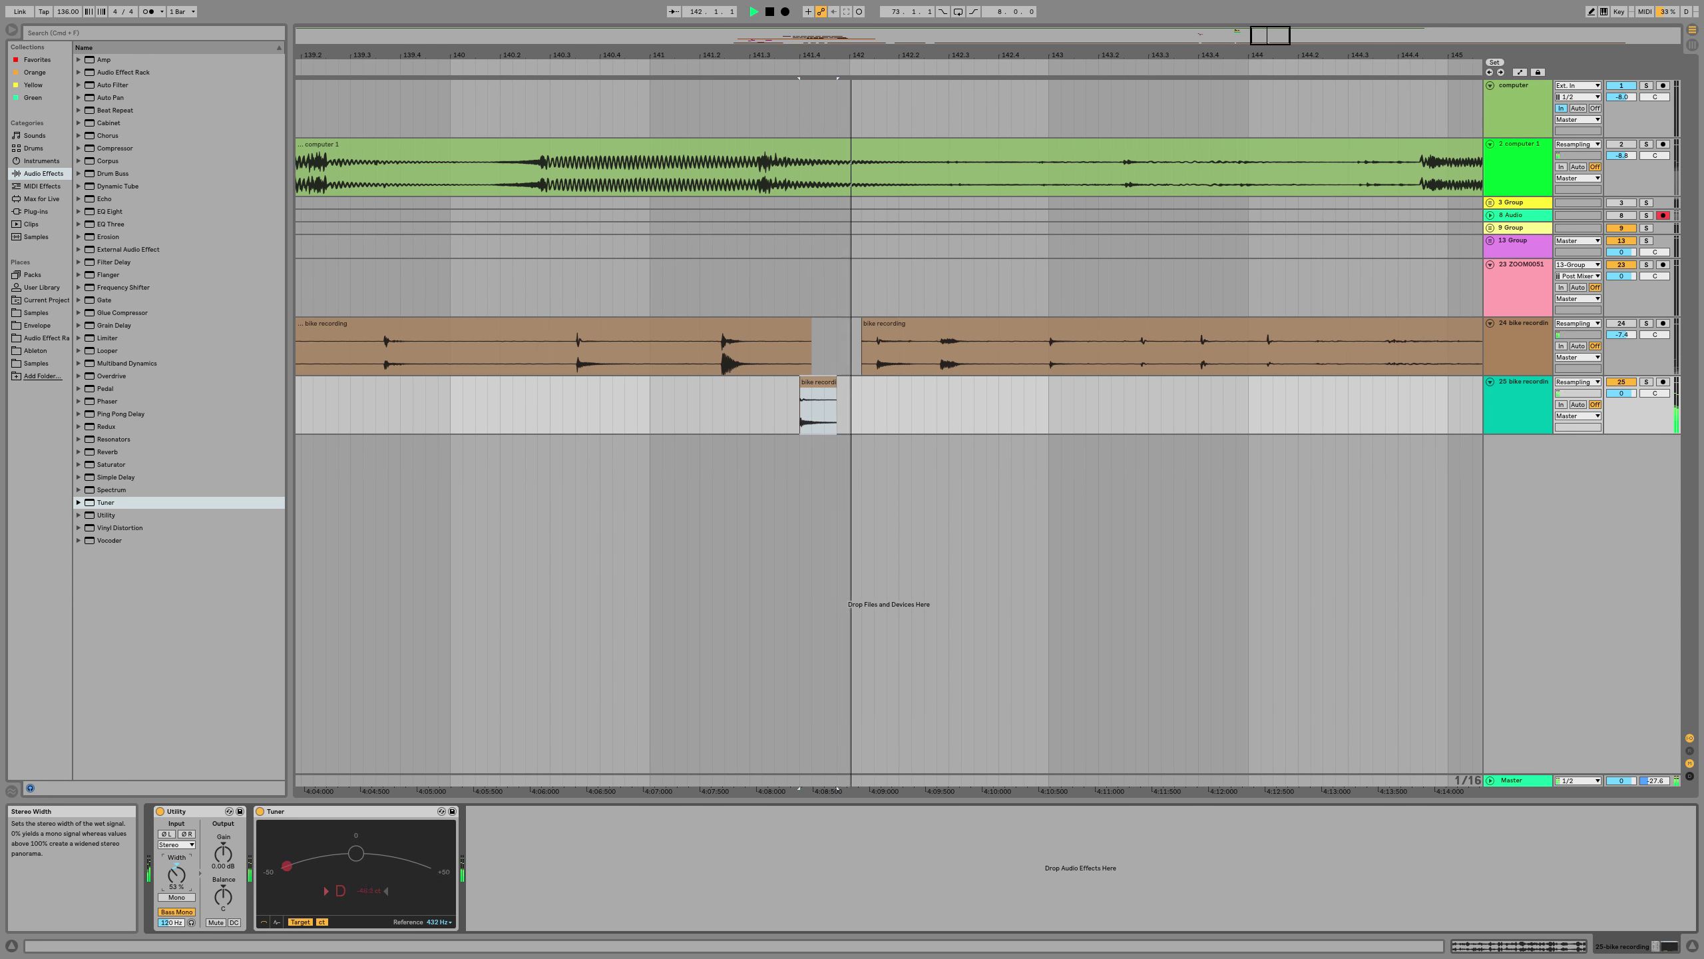
key("space")
key("space")
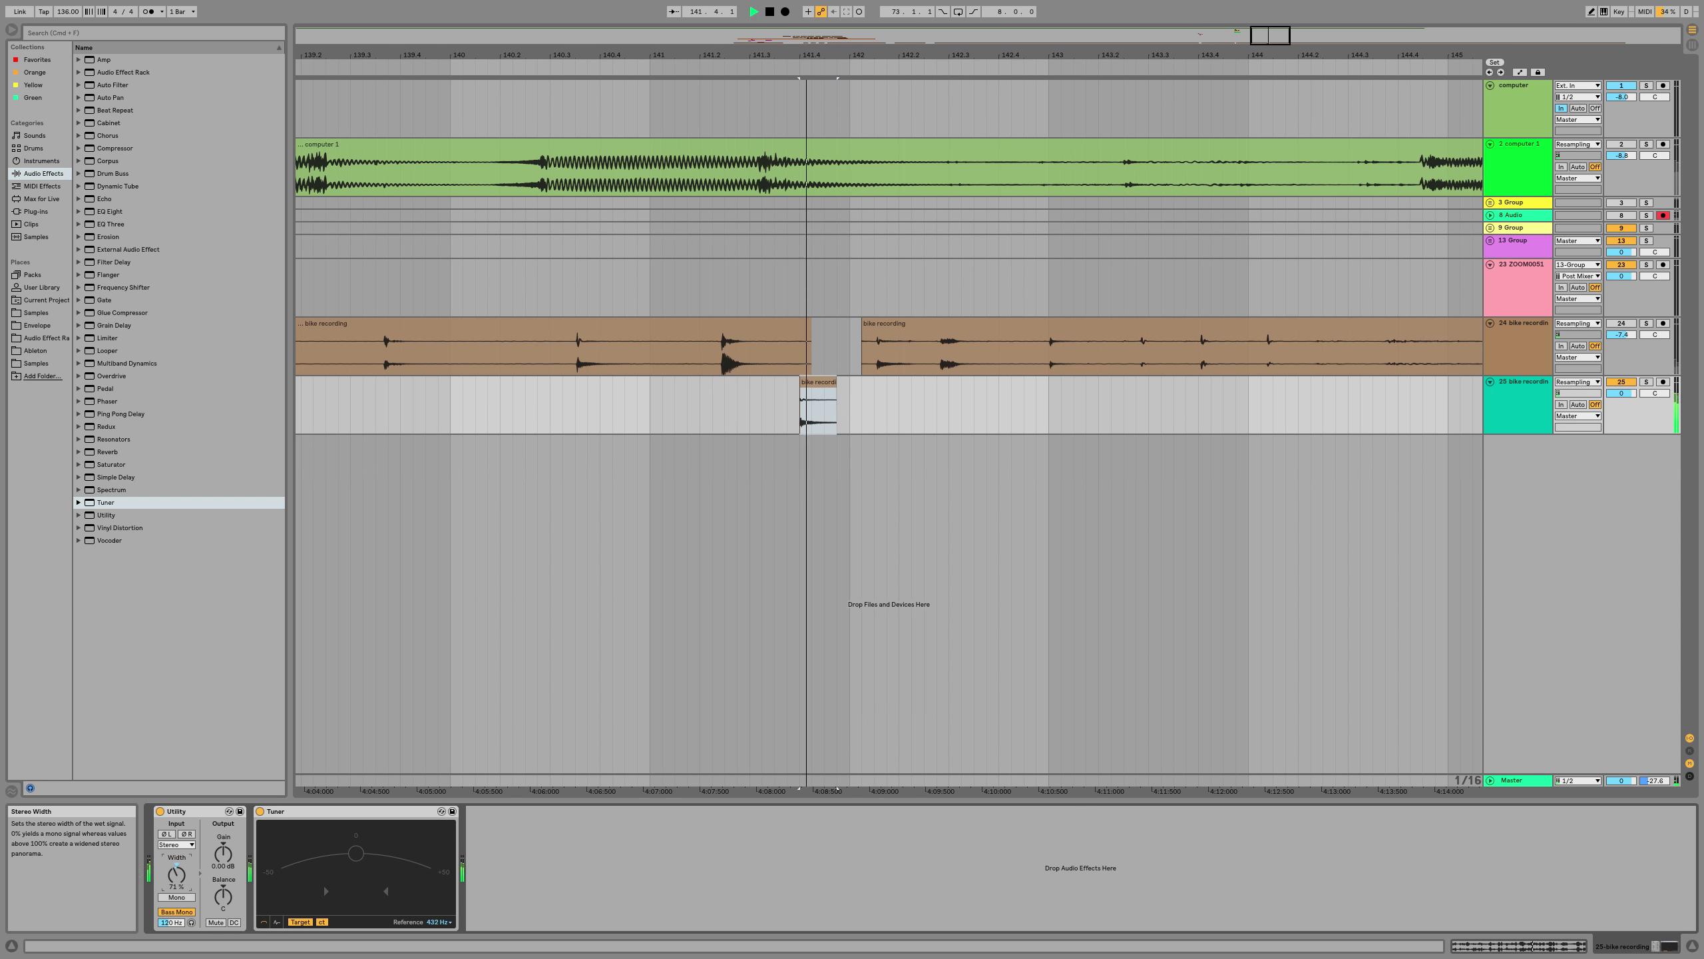
key("space")
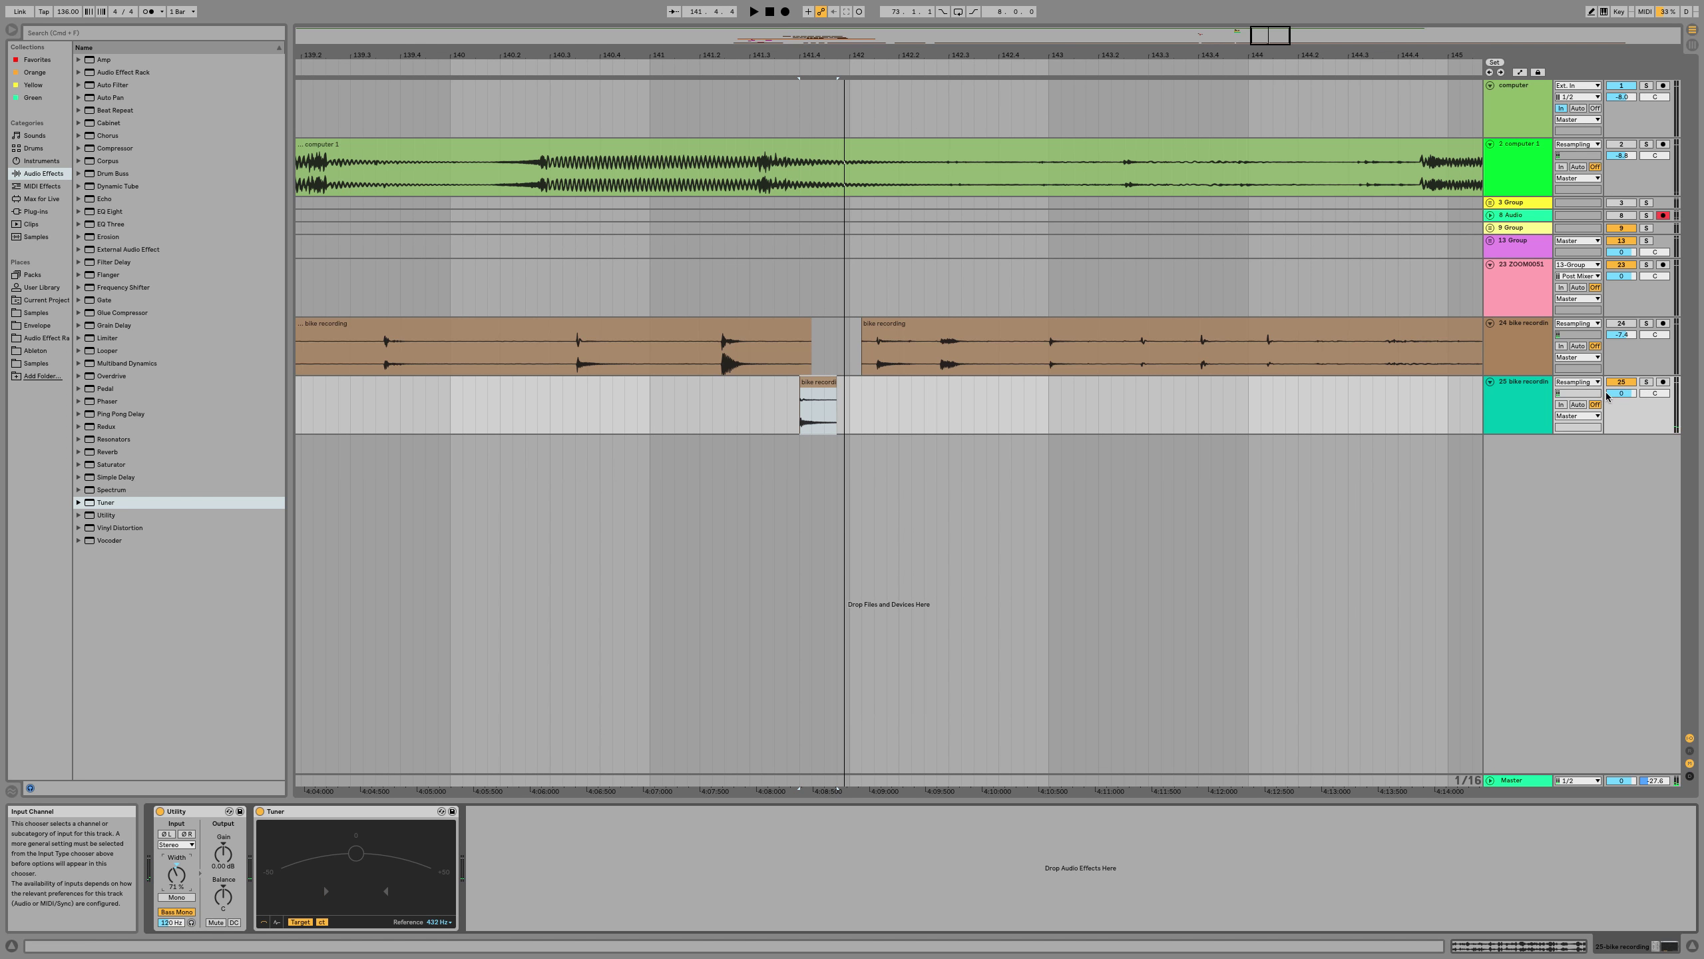
Pan the extracted hit's track slightly to the right while listening to it
key("space")
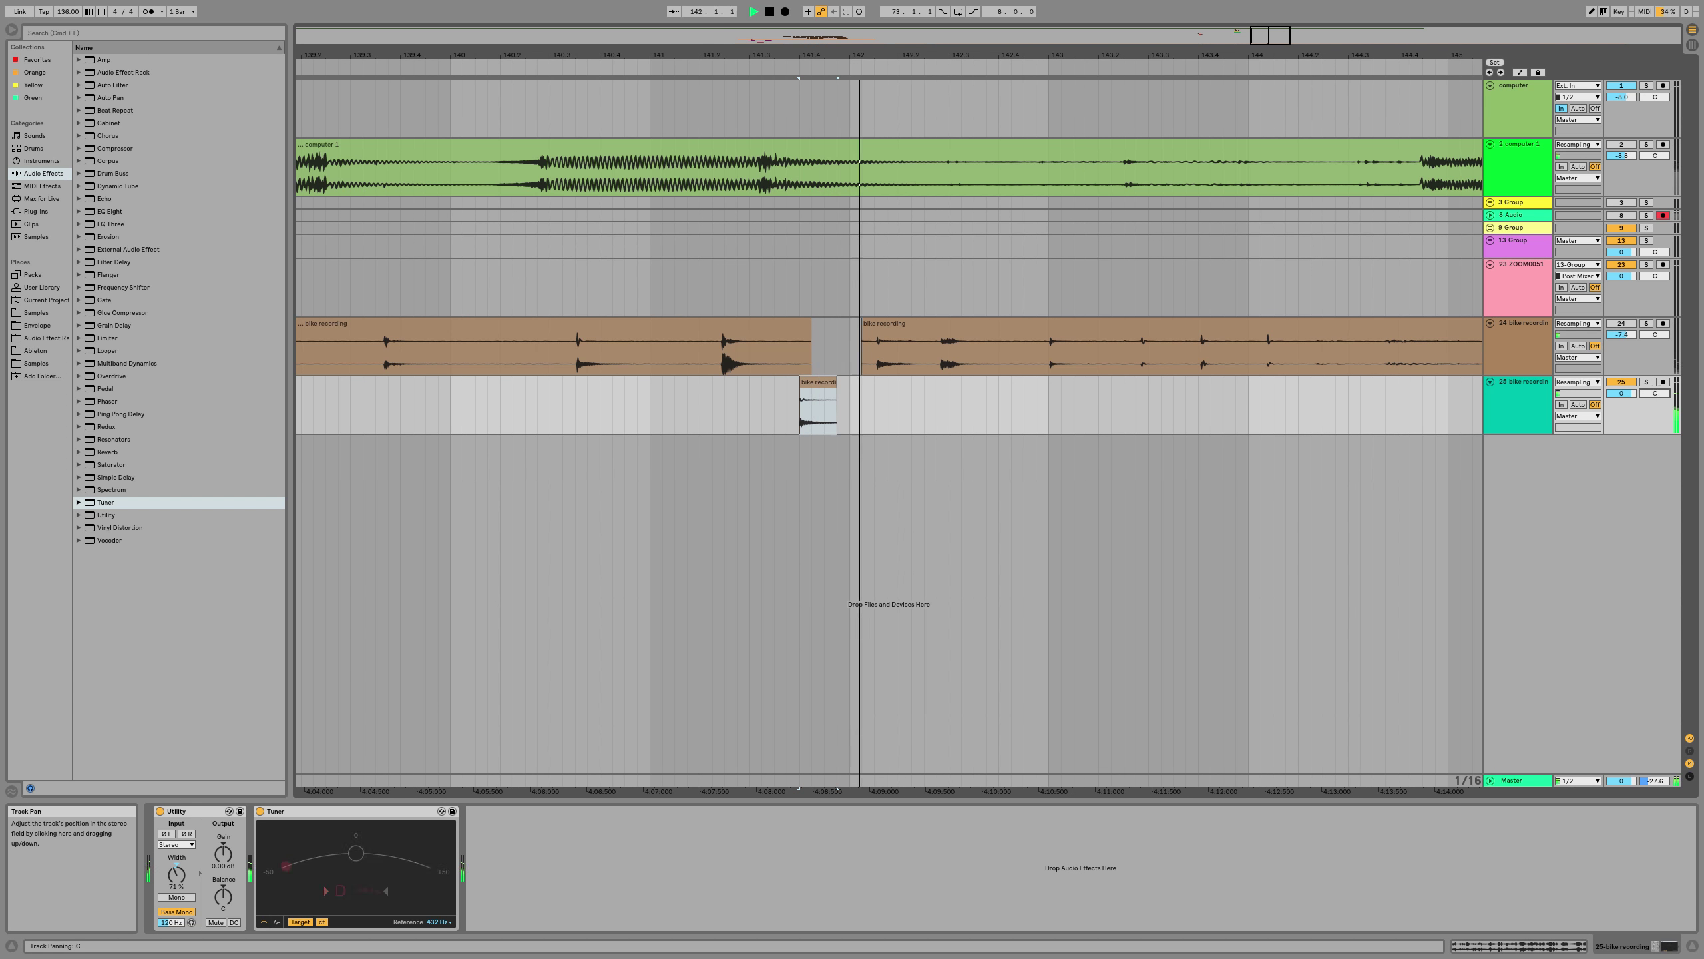
left_click_drag(1655, 394, 1654, 386)
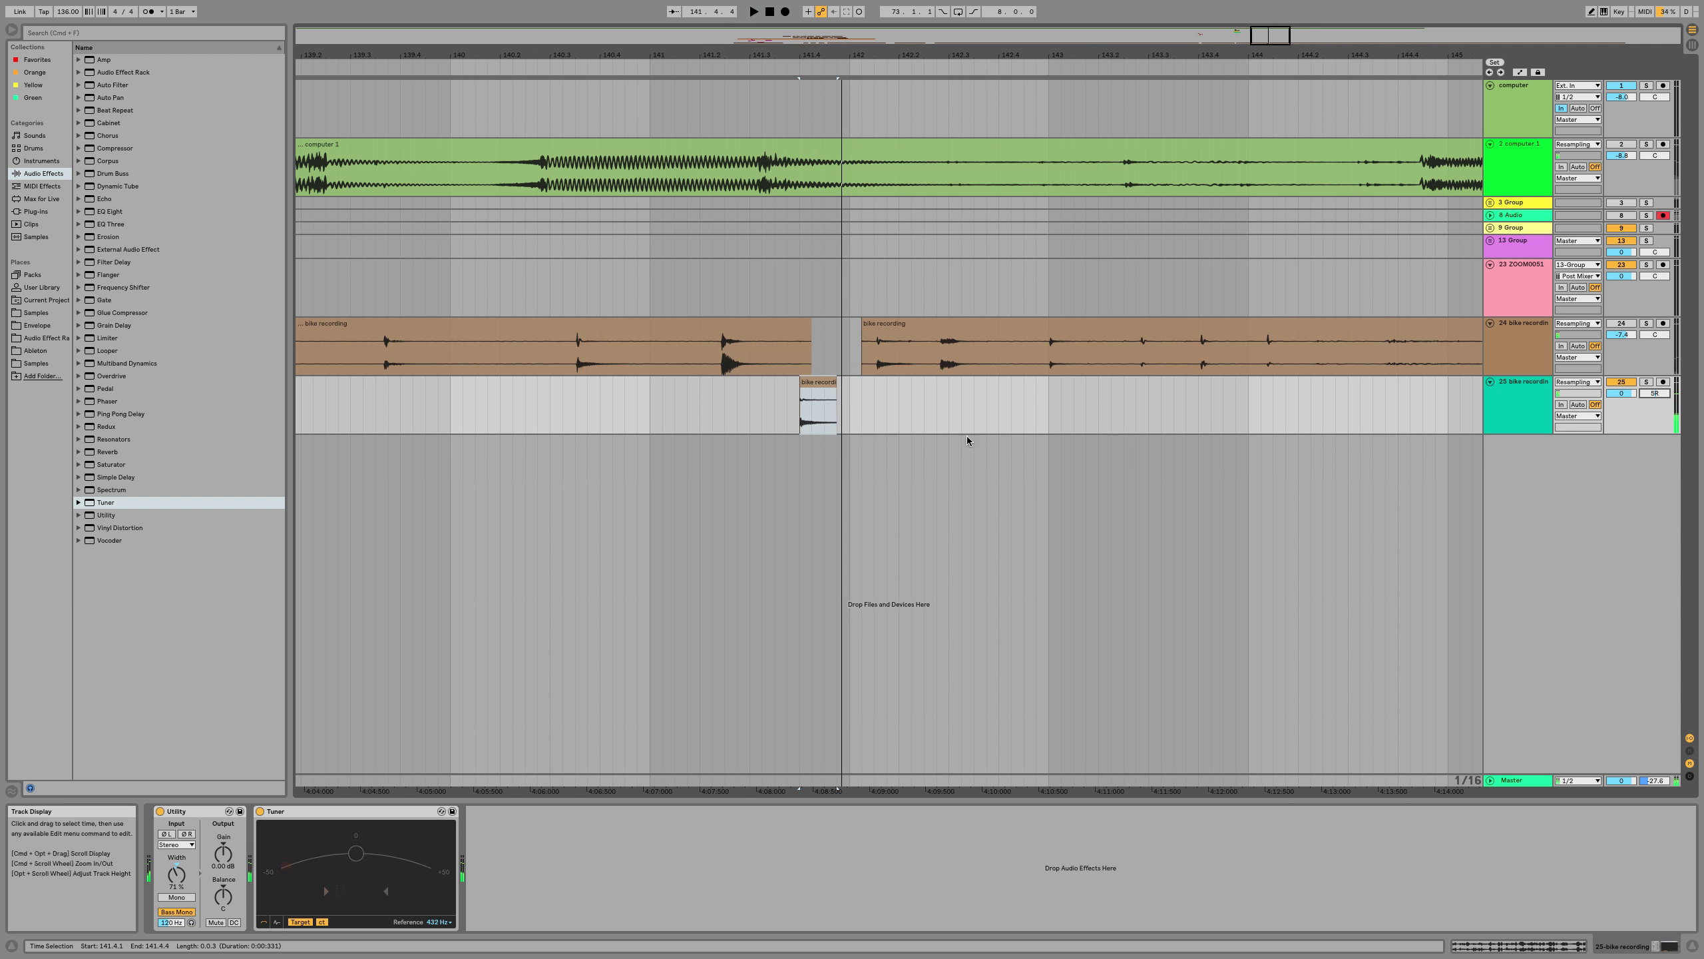
key("space")
Lower the extracted clip's detune and play it to check the pitch on the Tuner
left_click(817, 383)
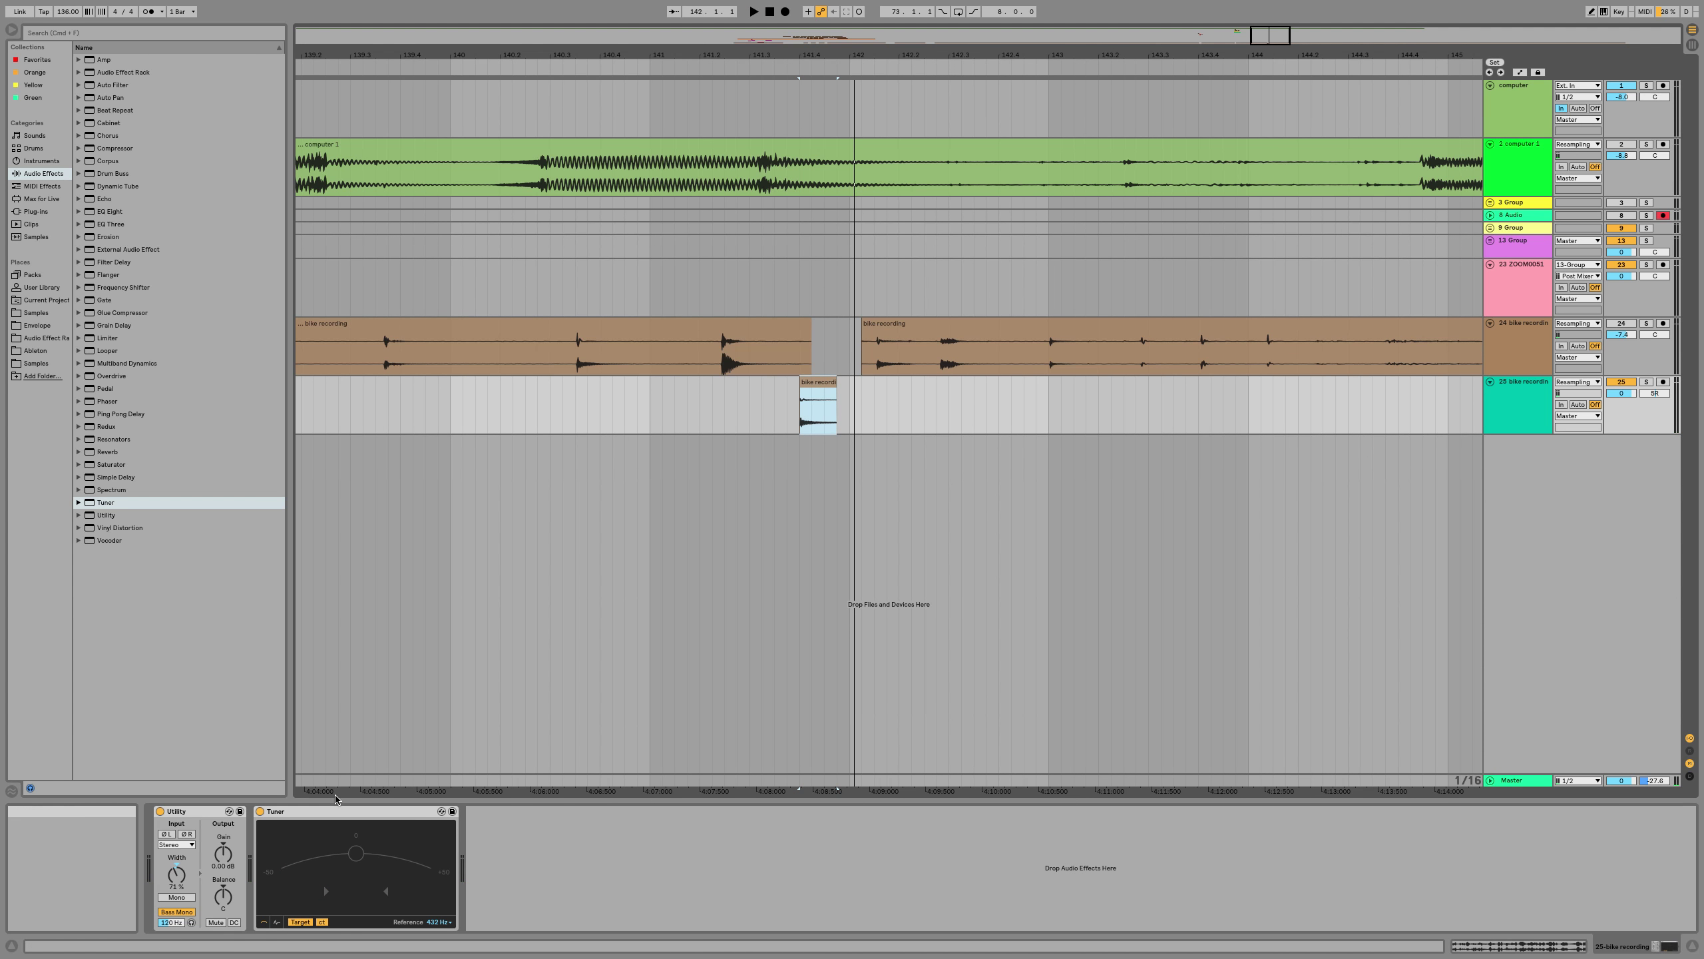
key("shift+Tab")
key("shift+Tab")
key("shift+Tab")
left_click_drag(214, 923, 214, 931)
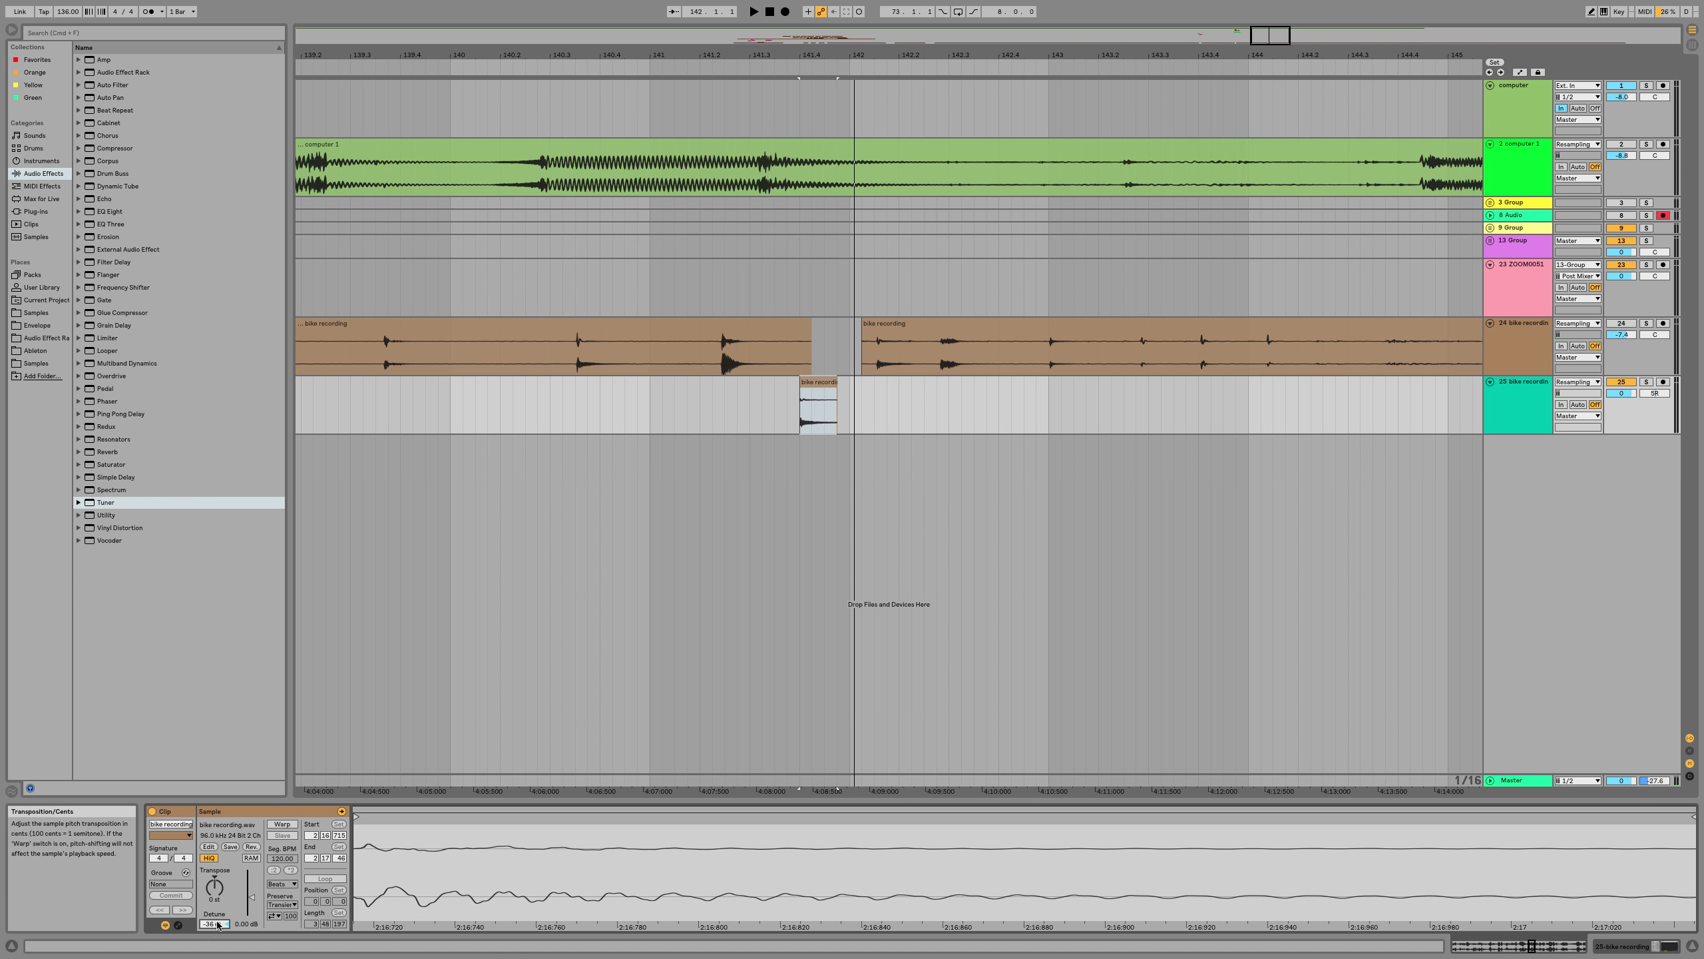
key("shift+Tab")
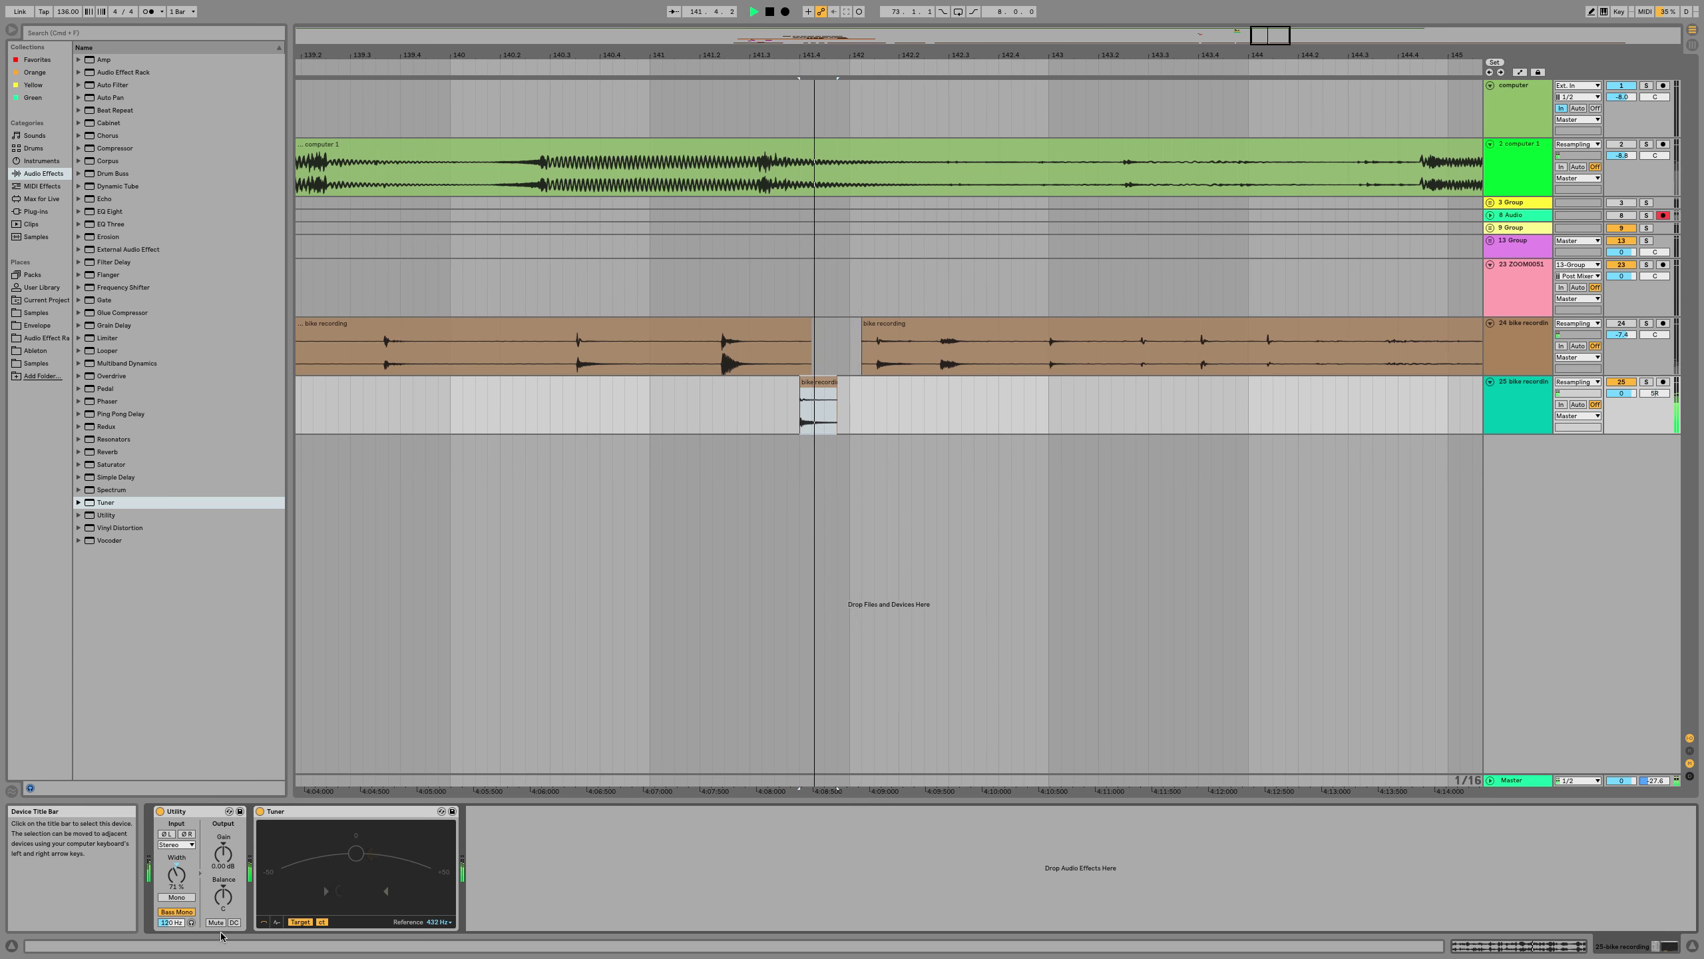
key("shift+Tab")
key("space")
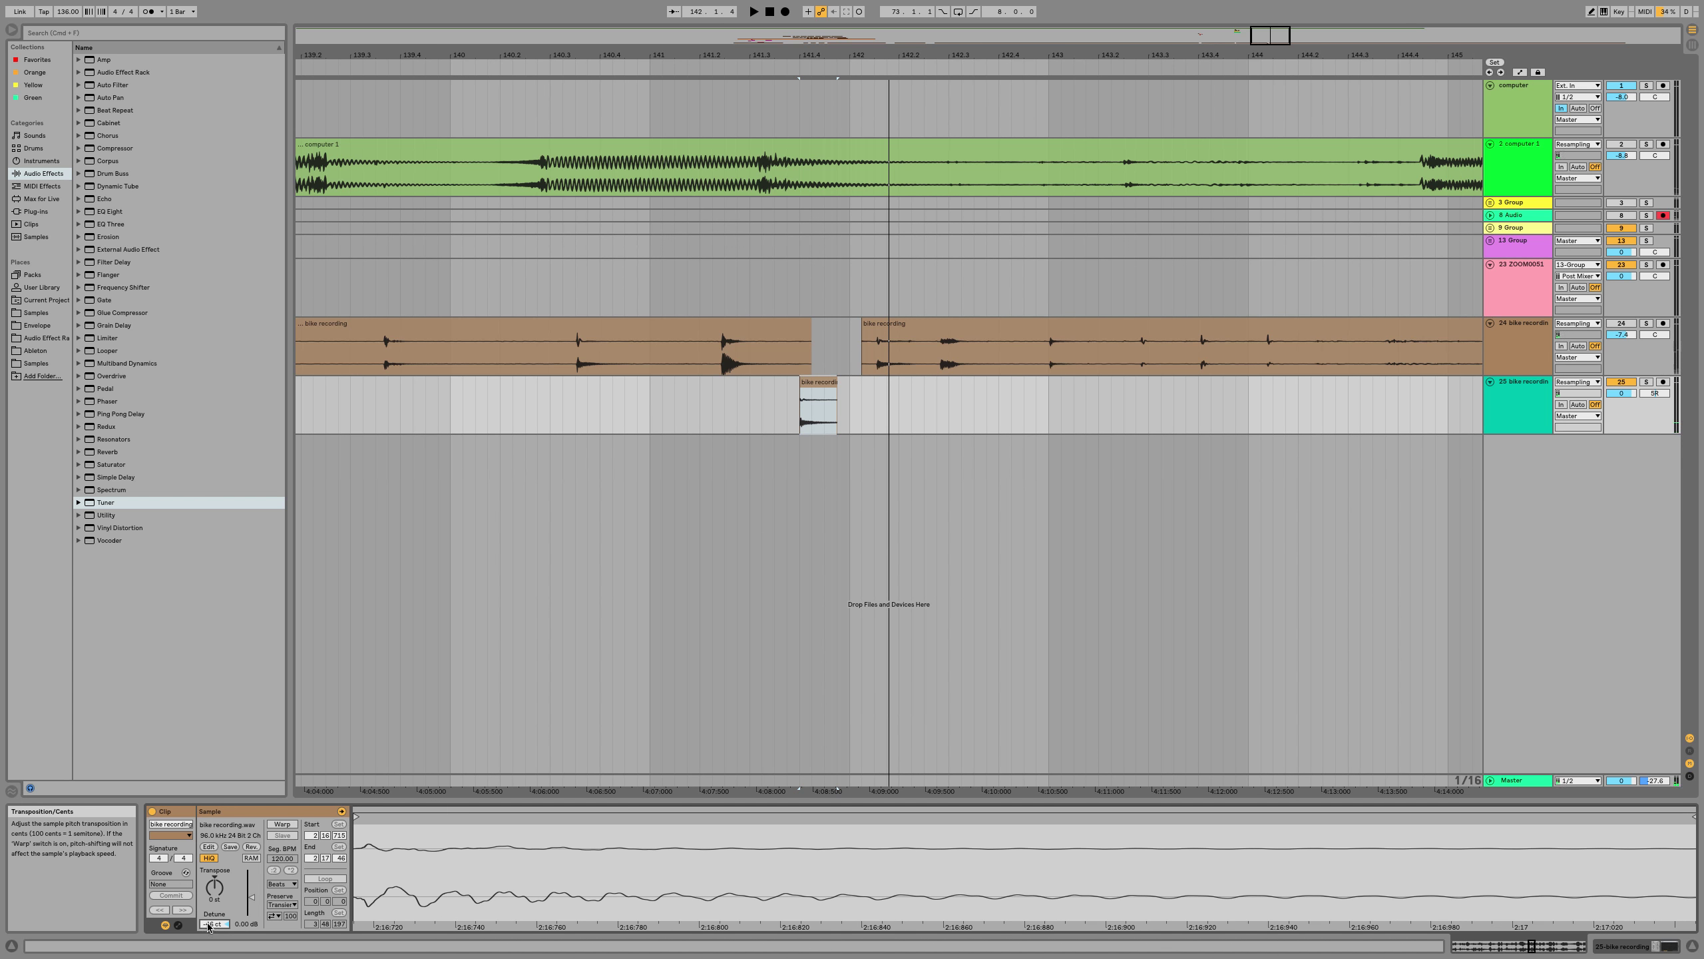
Set the clip's detune to -50 ct and play it back to check the tuning on the Tuner
key("shift+Tab")
key("space")
key("shift+Tab")
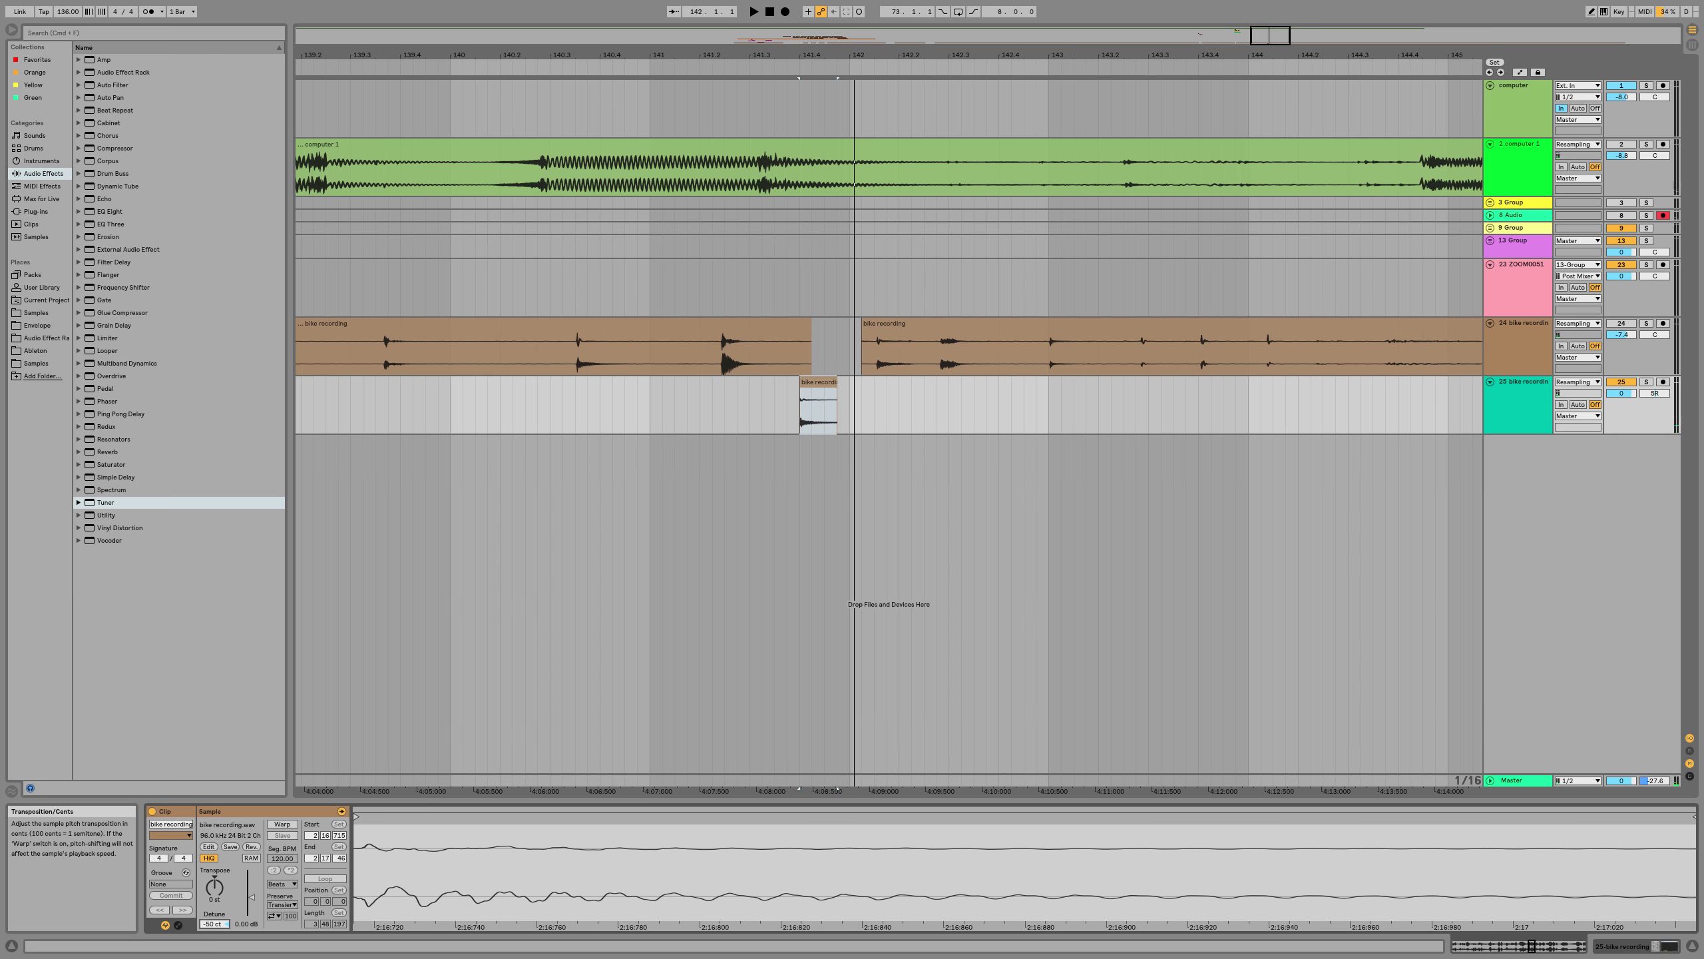
key("shift+Tab")
key("space")
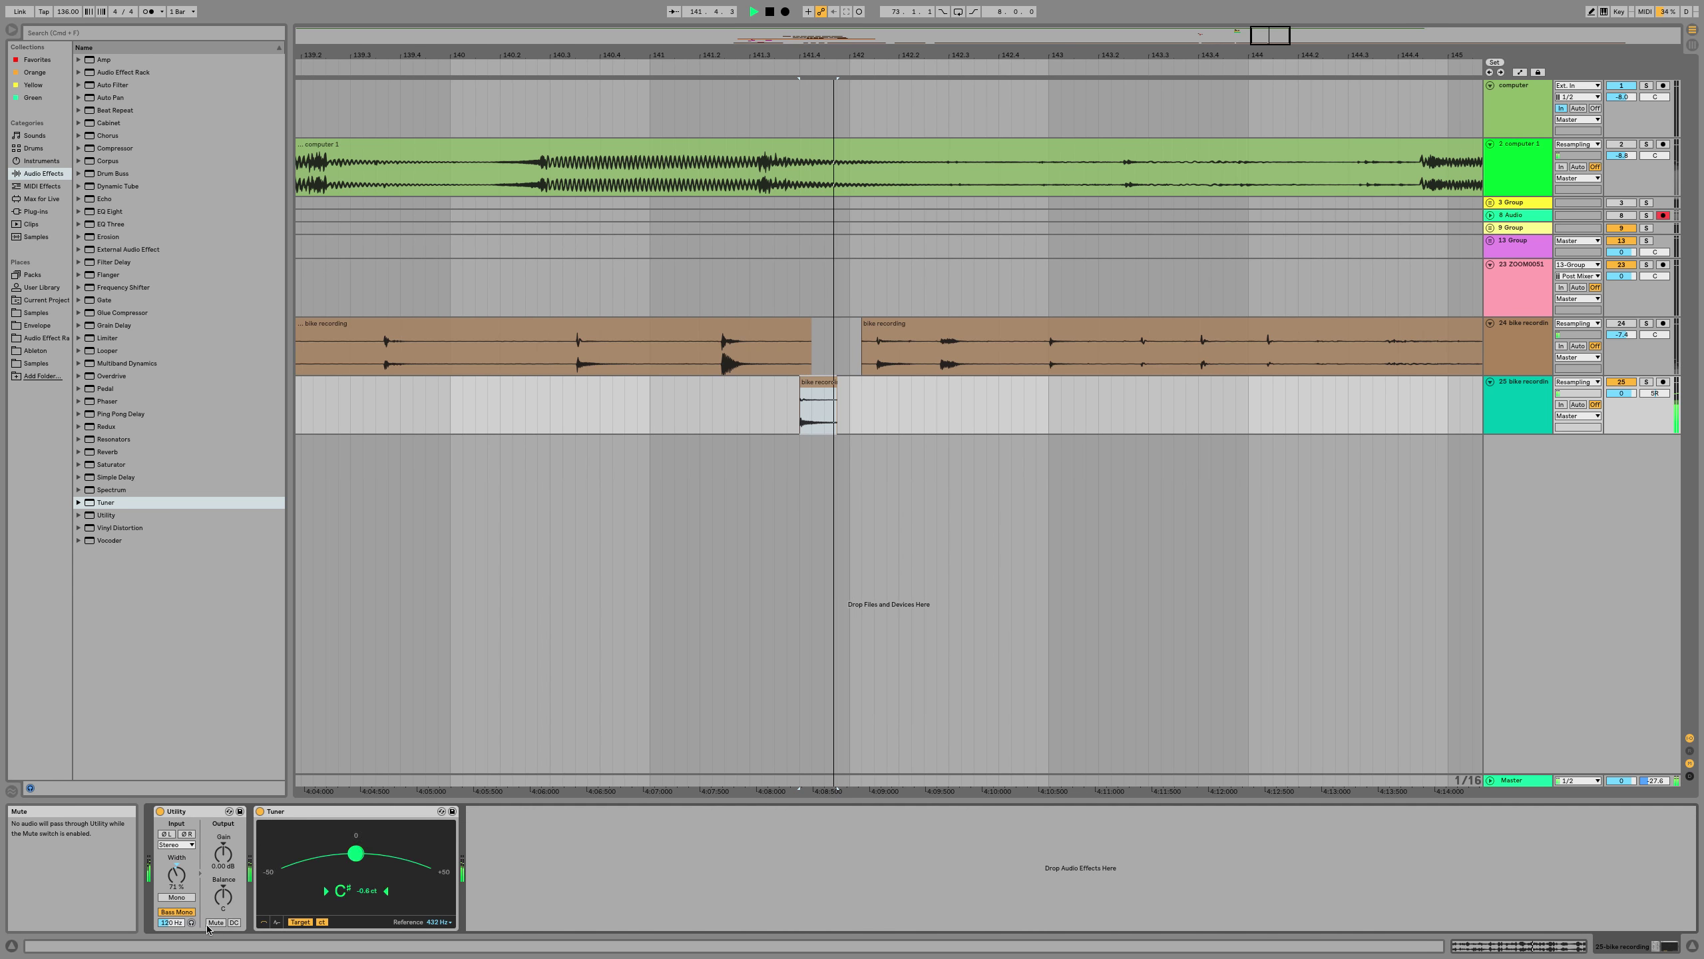
key("space")
key("space")
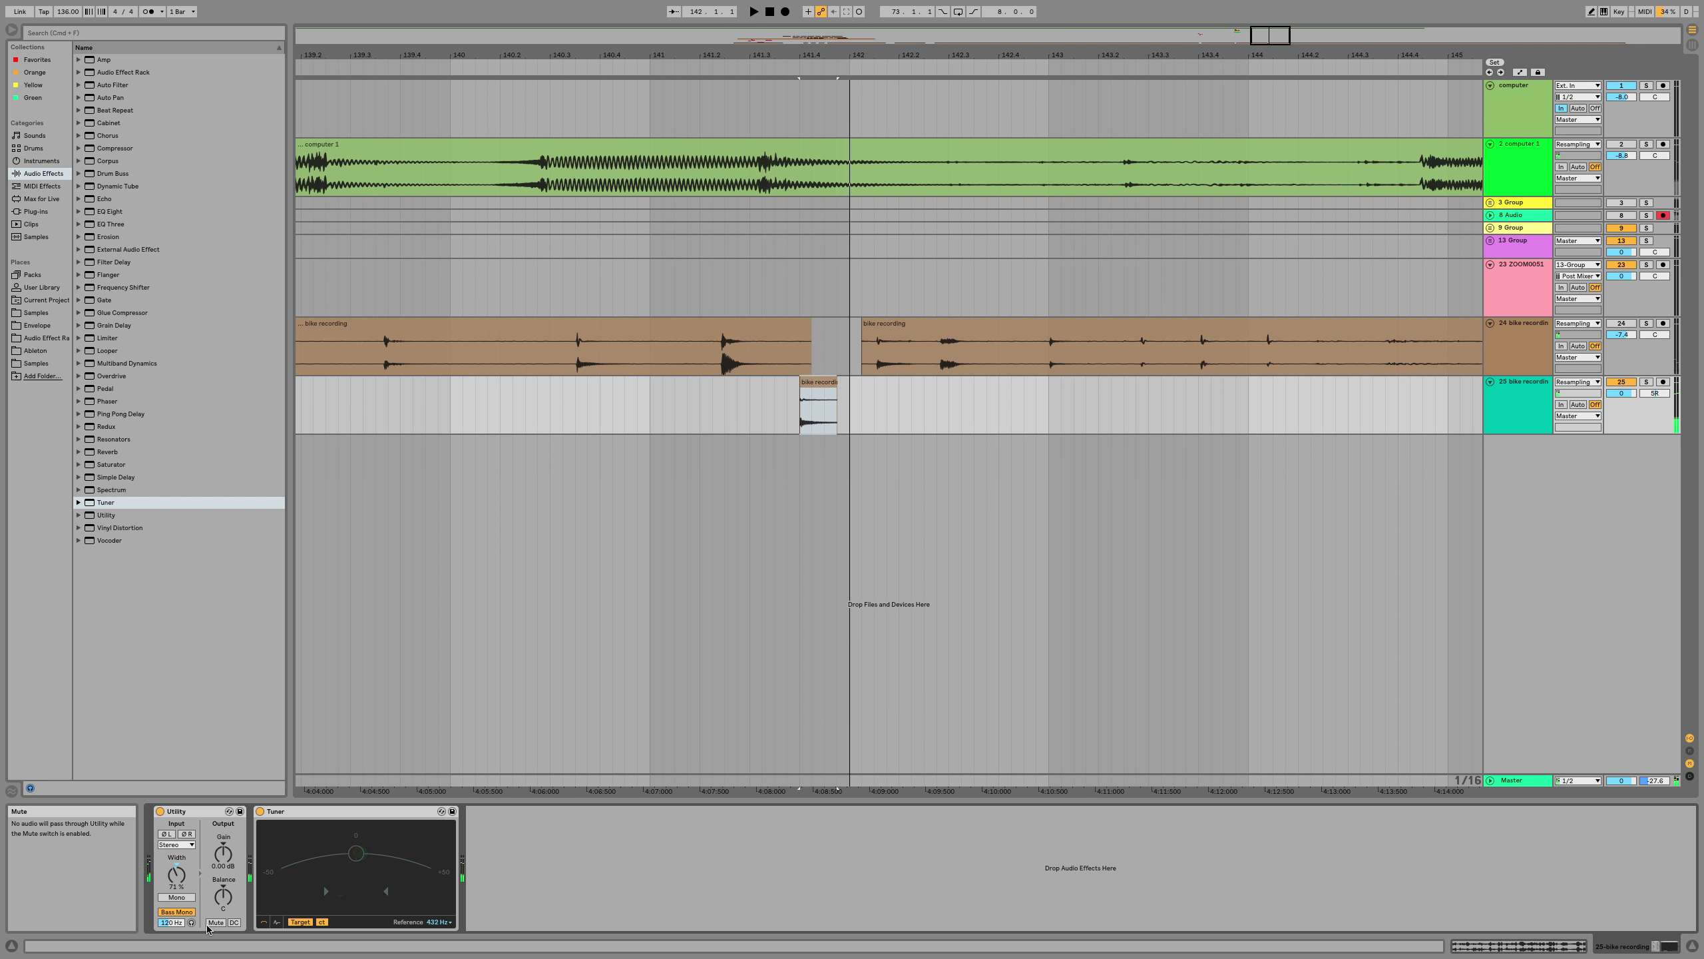
key("shift+Tab")
key("space")
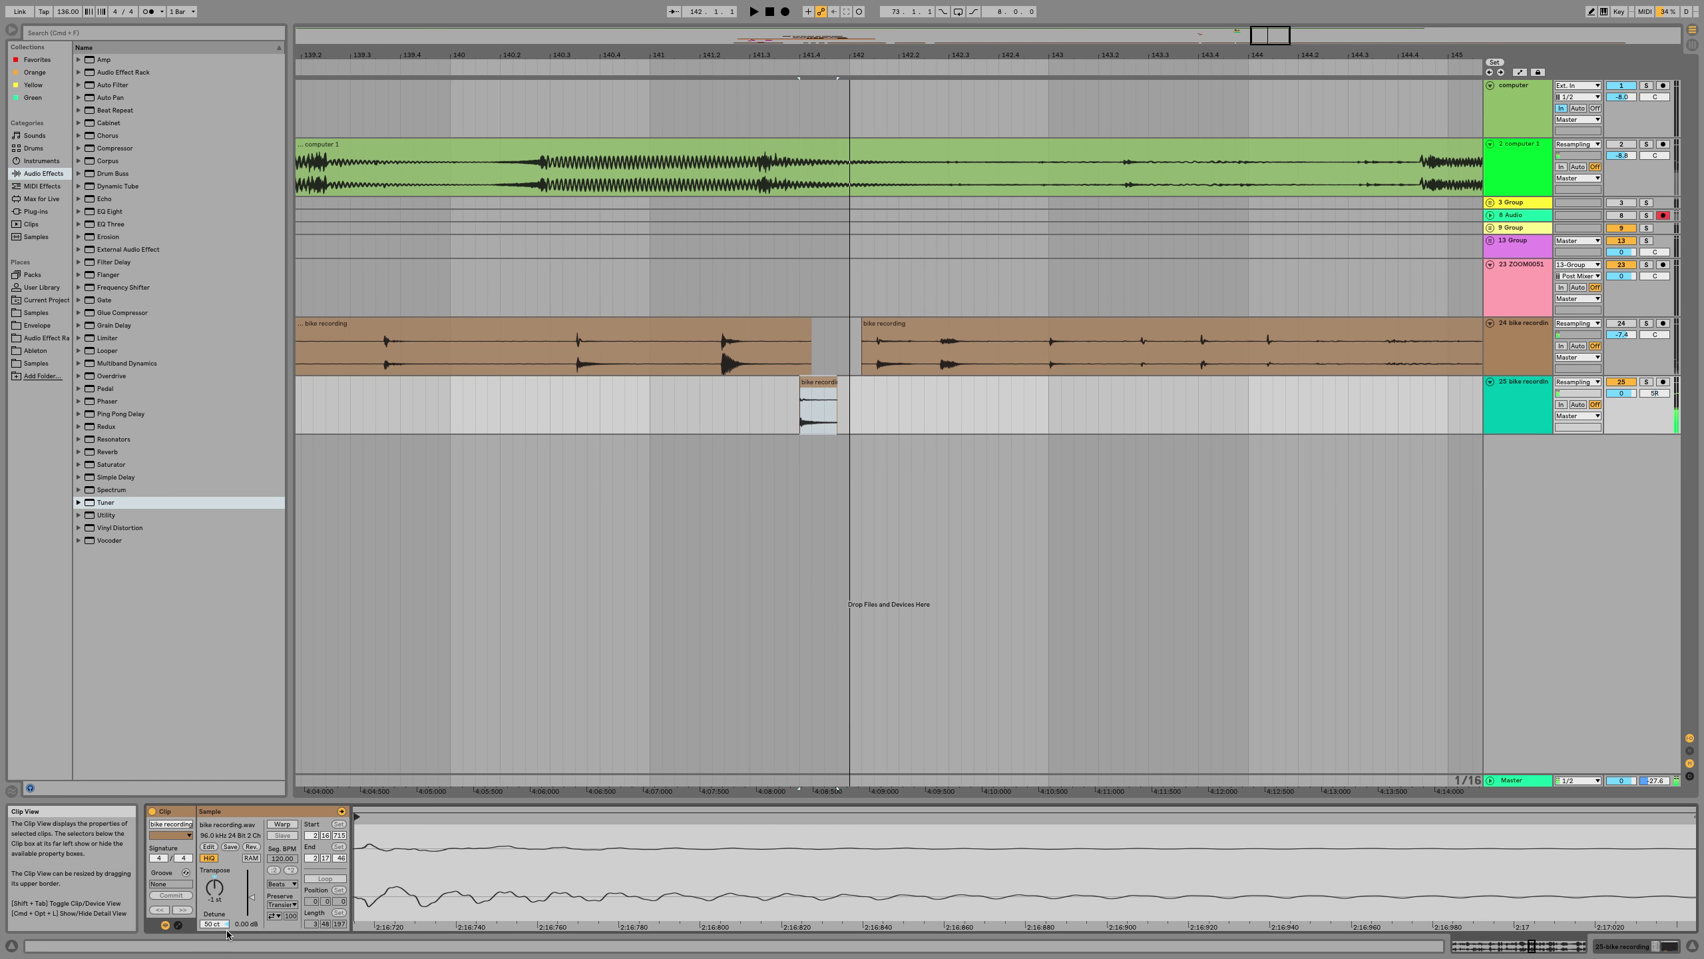
key("shift+Tab")
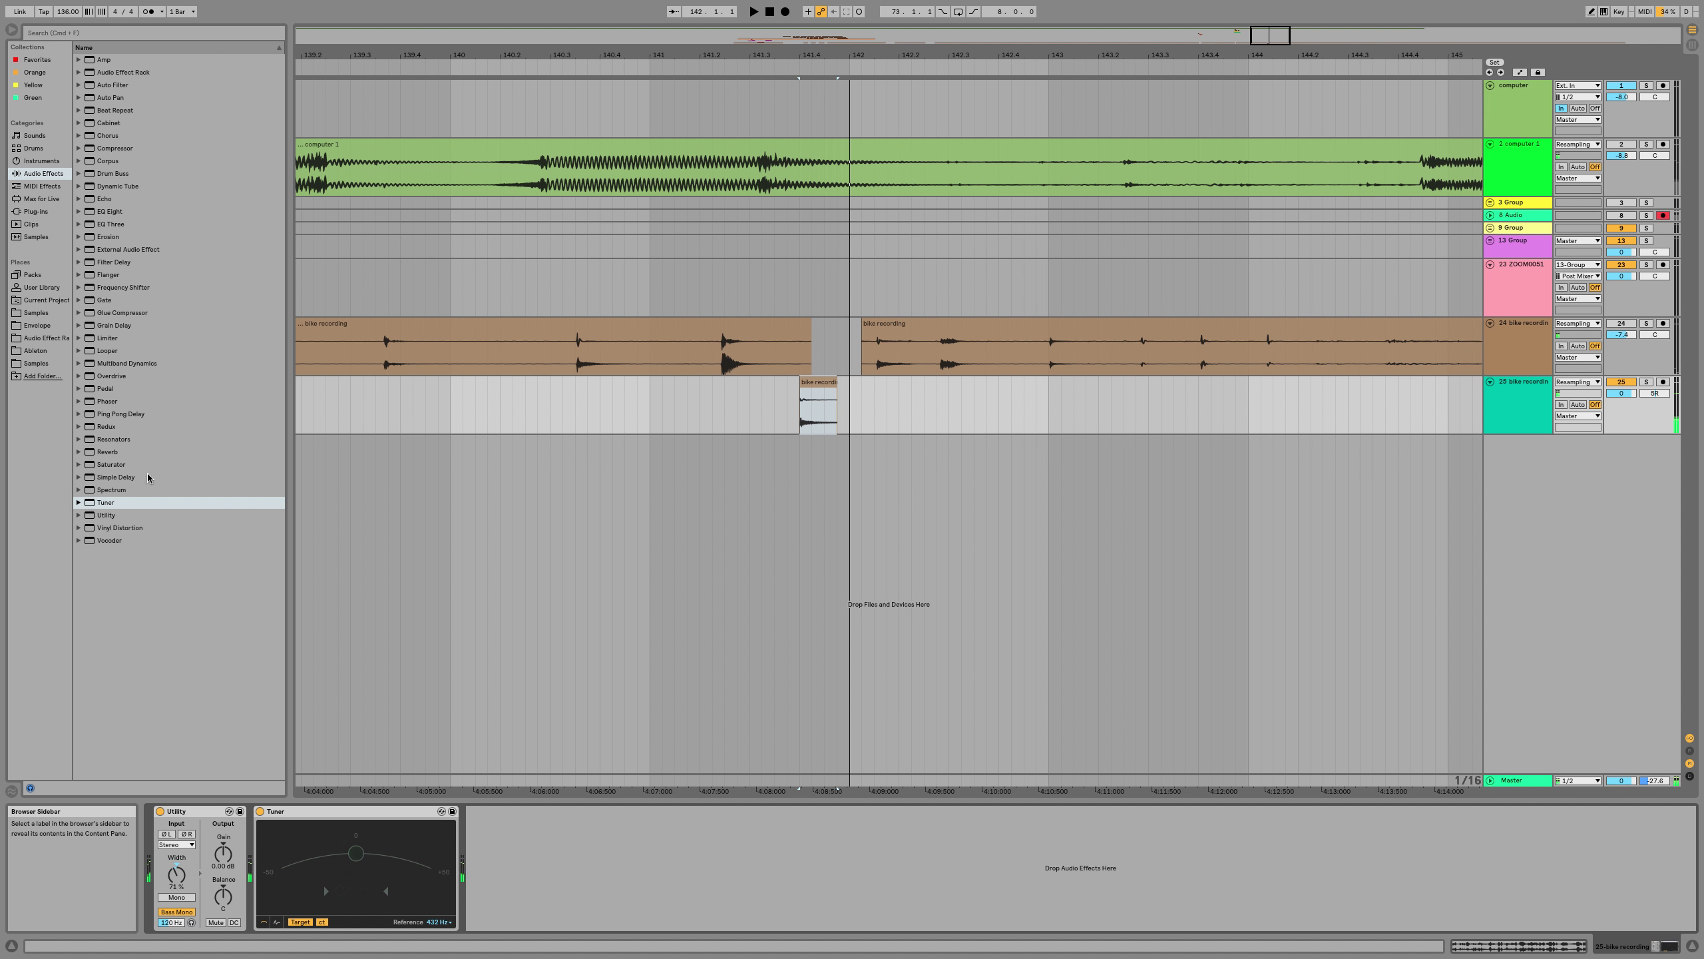
Add a Spectrum after the Tuner and play the hit to view its frequency peaks
double_click(111, 489)
key("space")
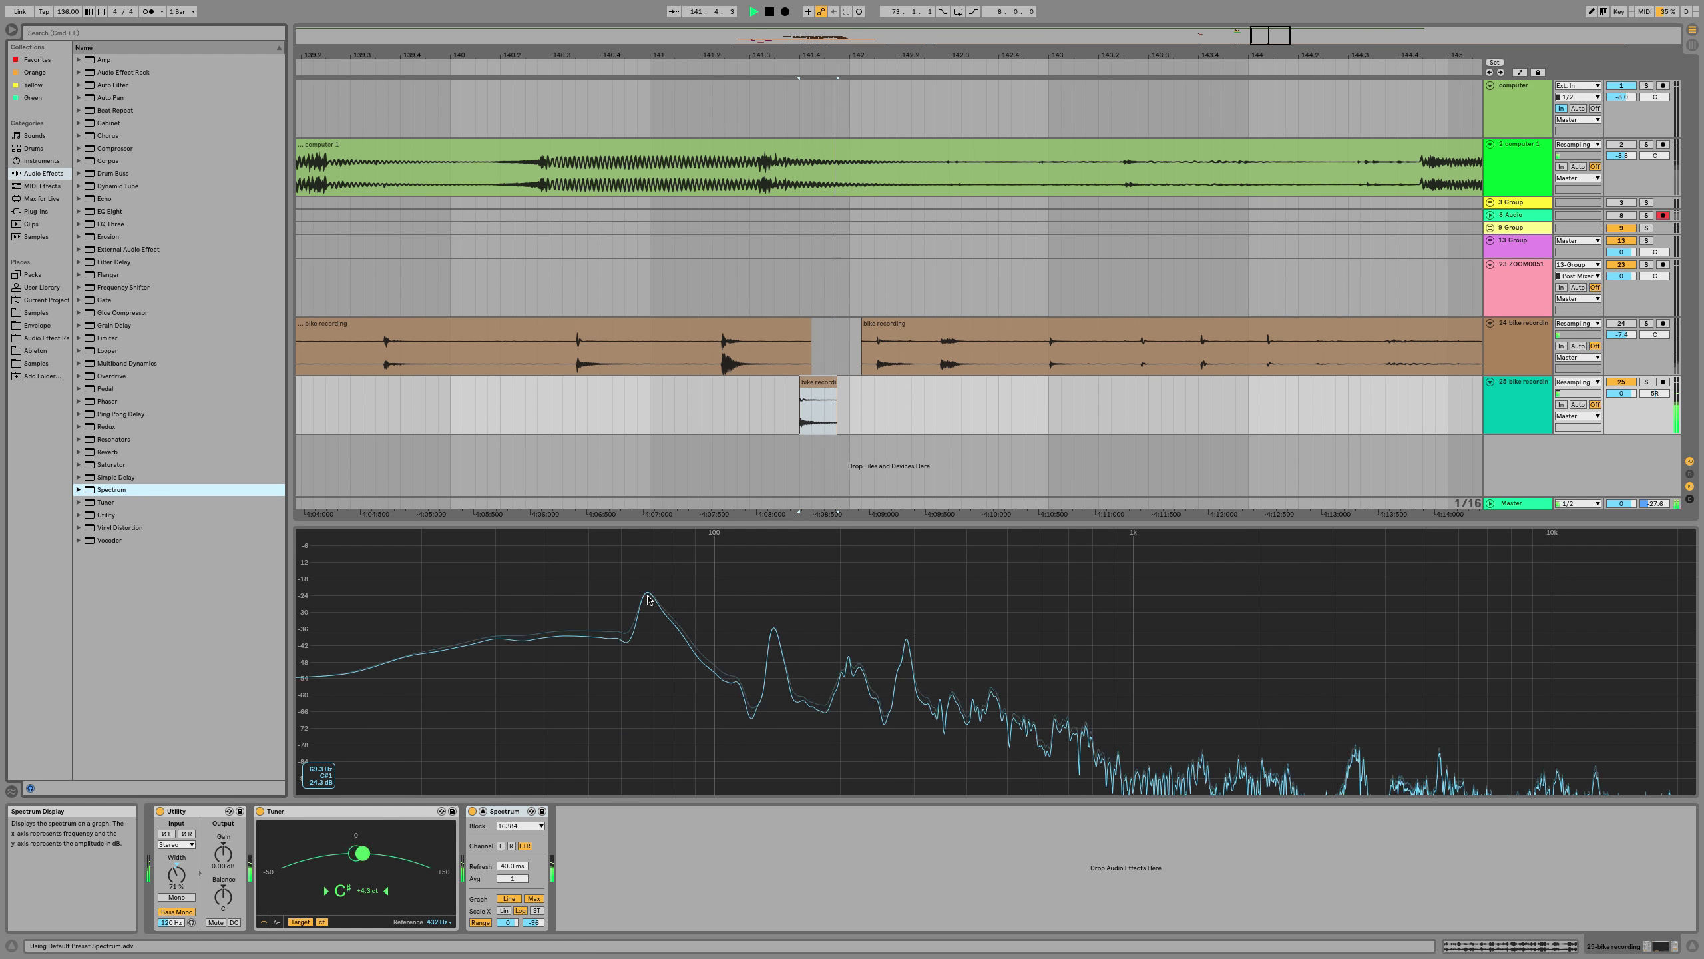
Freeze and flatten the extracted hit's track to render its tuning and effects into audio
left_click(813, 383)
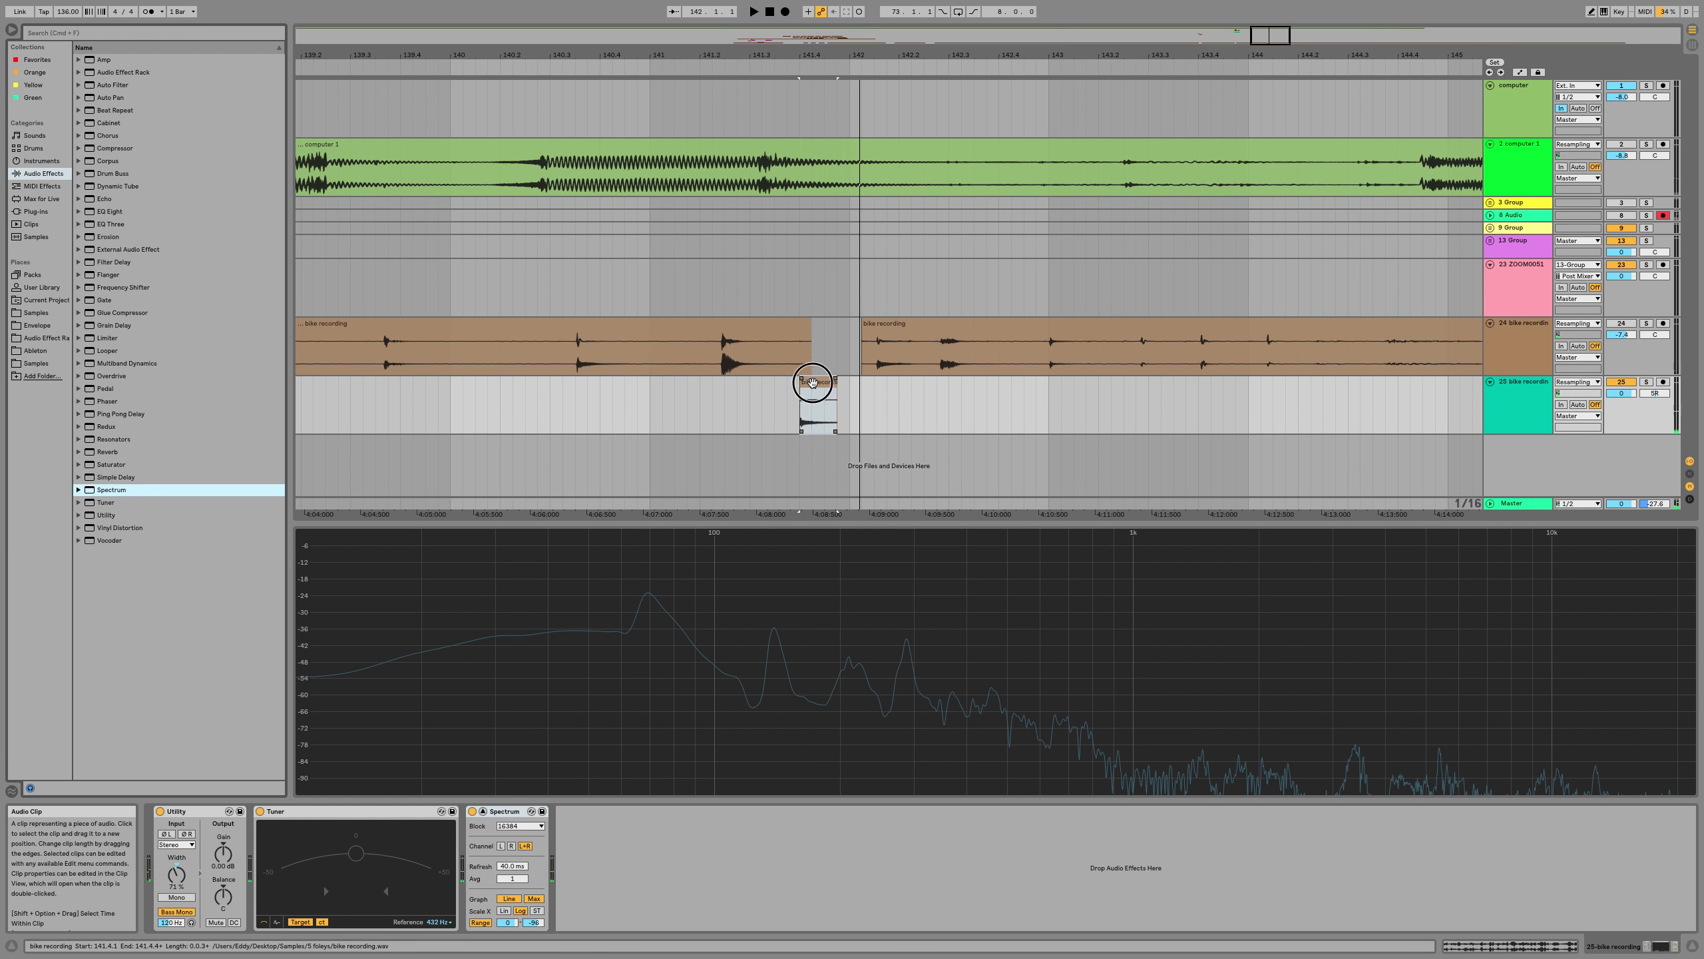
key("space")
key("super+alt+b")
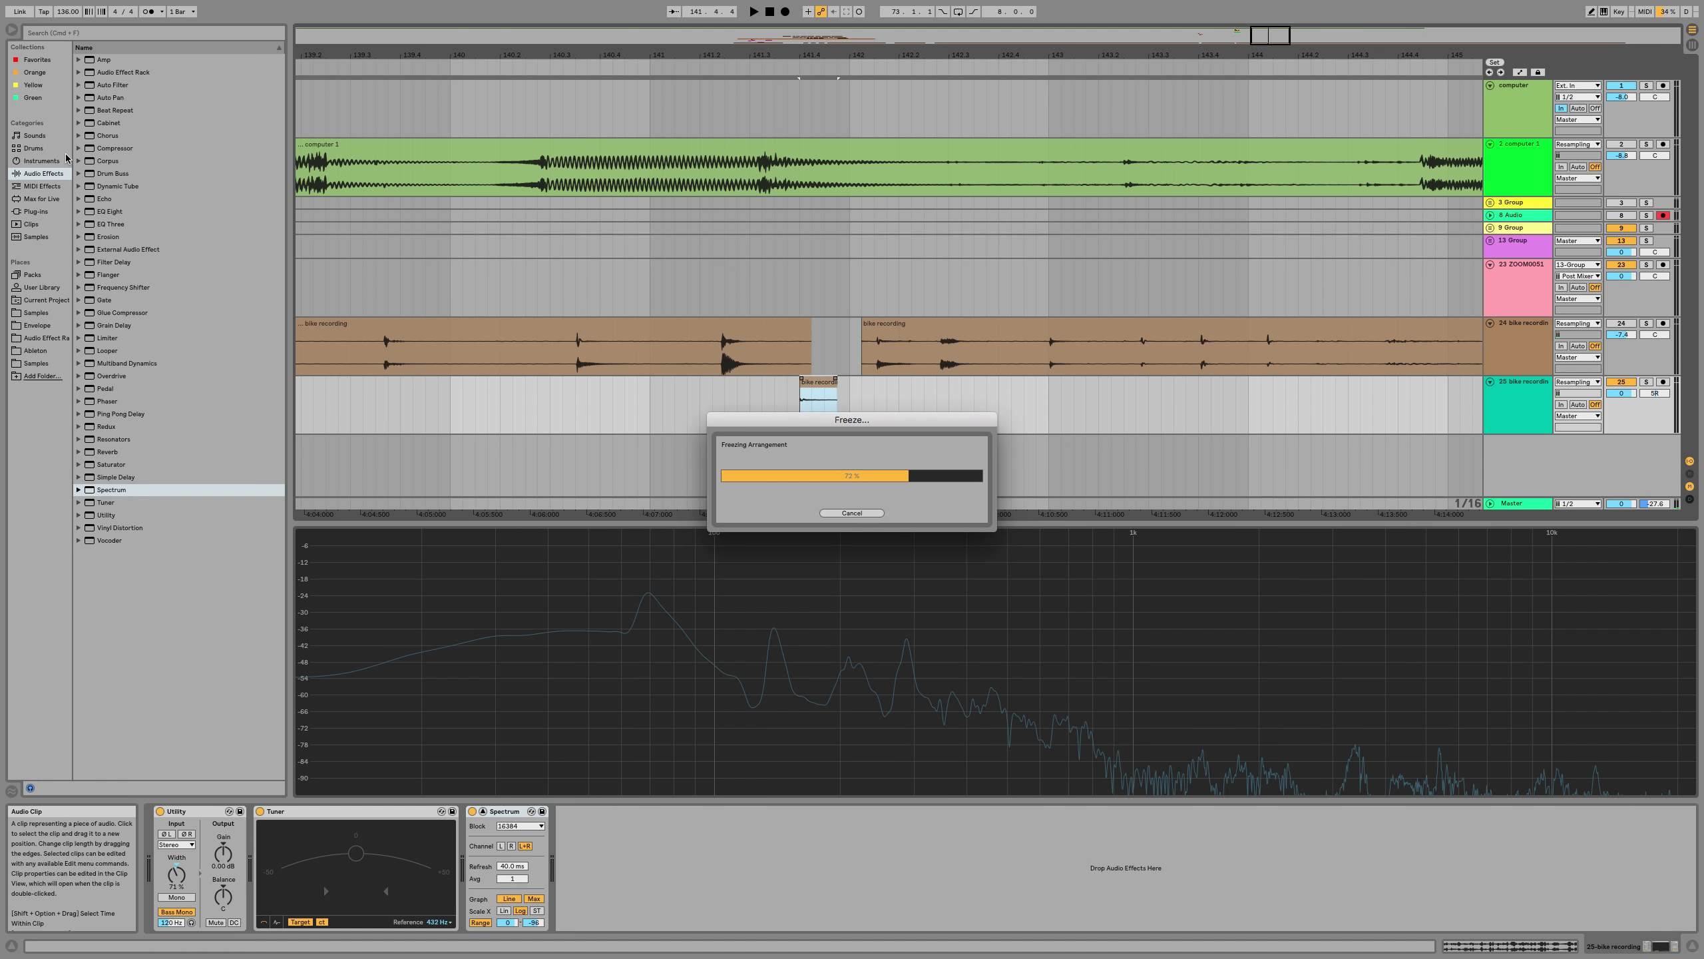
Add the X-Noise Stereo plug-in to the flattened hit's track and play the clip through it
left_click(41, 212)
scroll(111, 228, "up", 3)
scroll(111, 229, "down", 2)
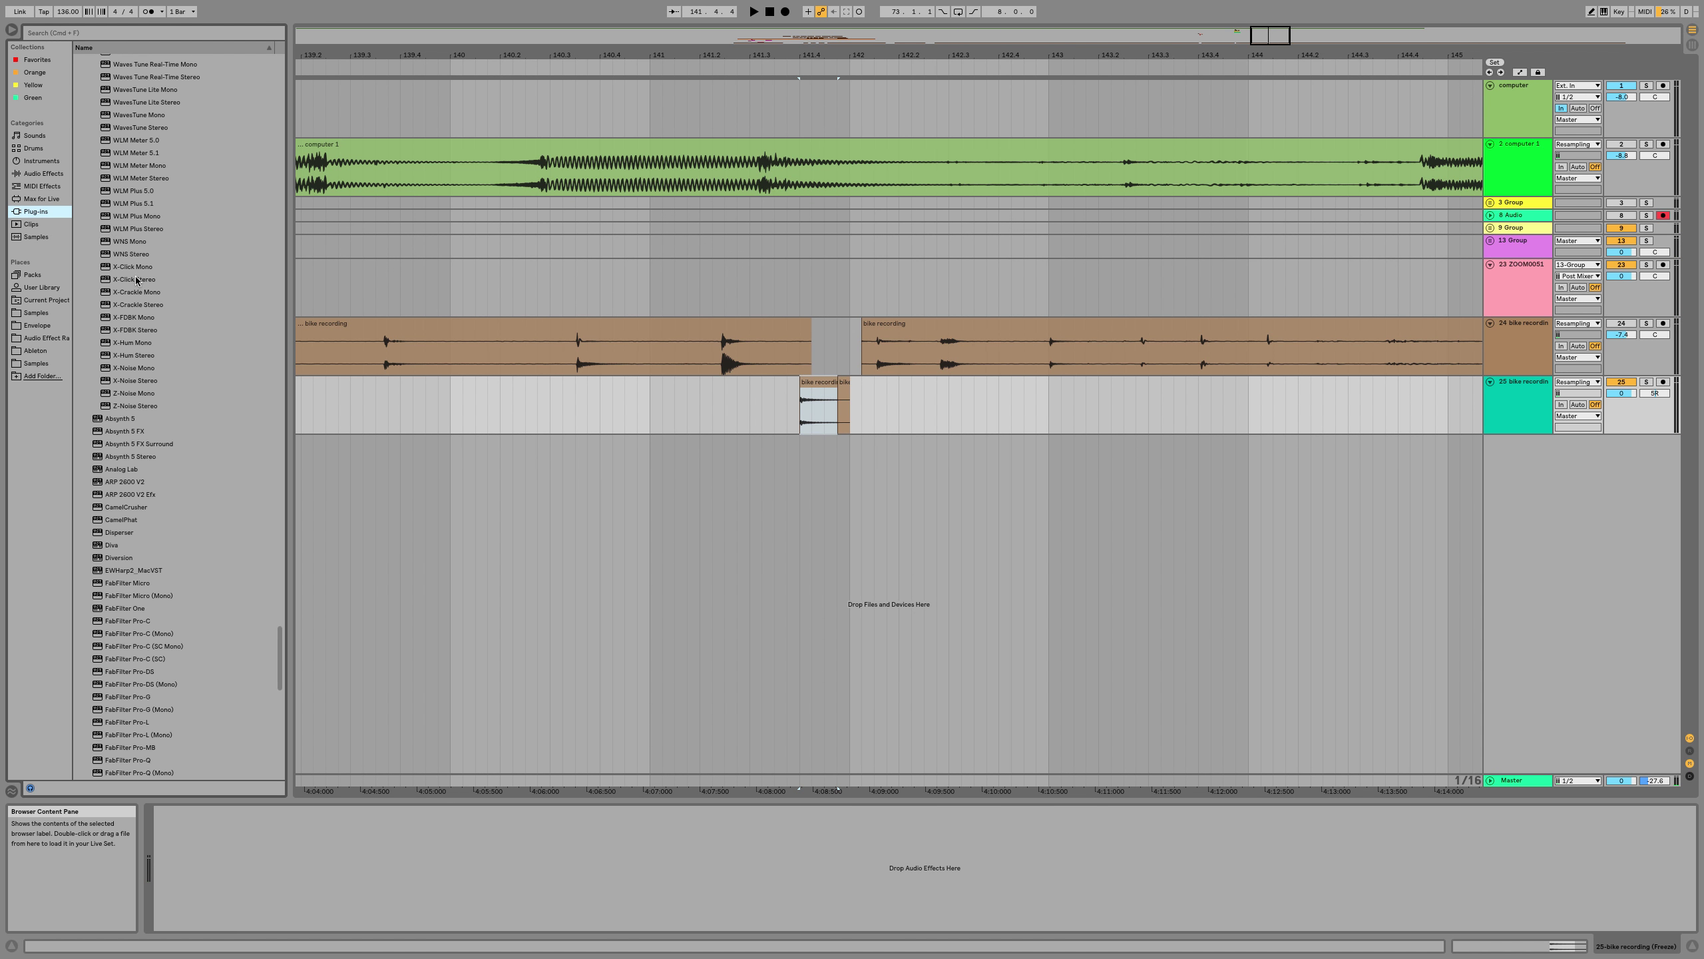
left_click_drag(127, 382, 849, 384)
key("space")
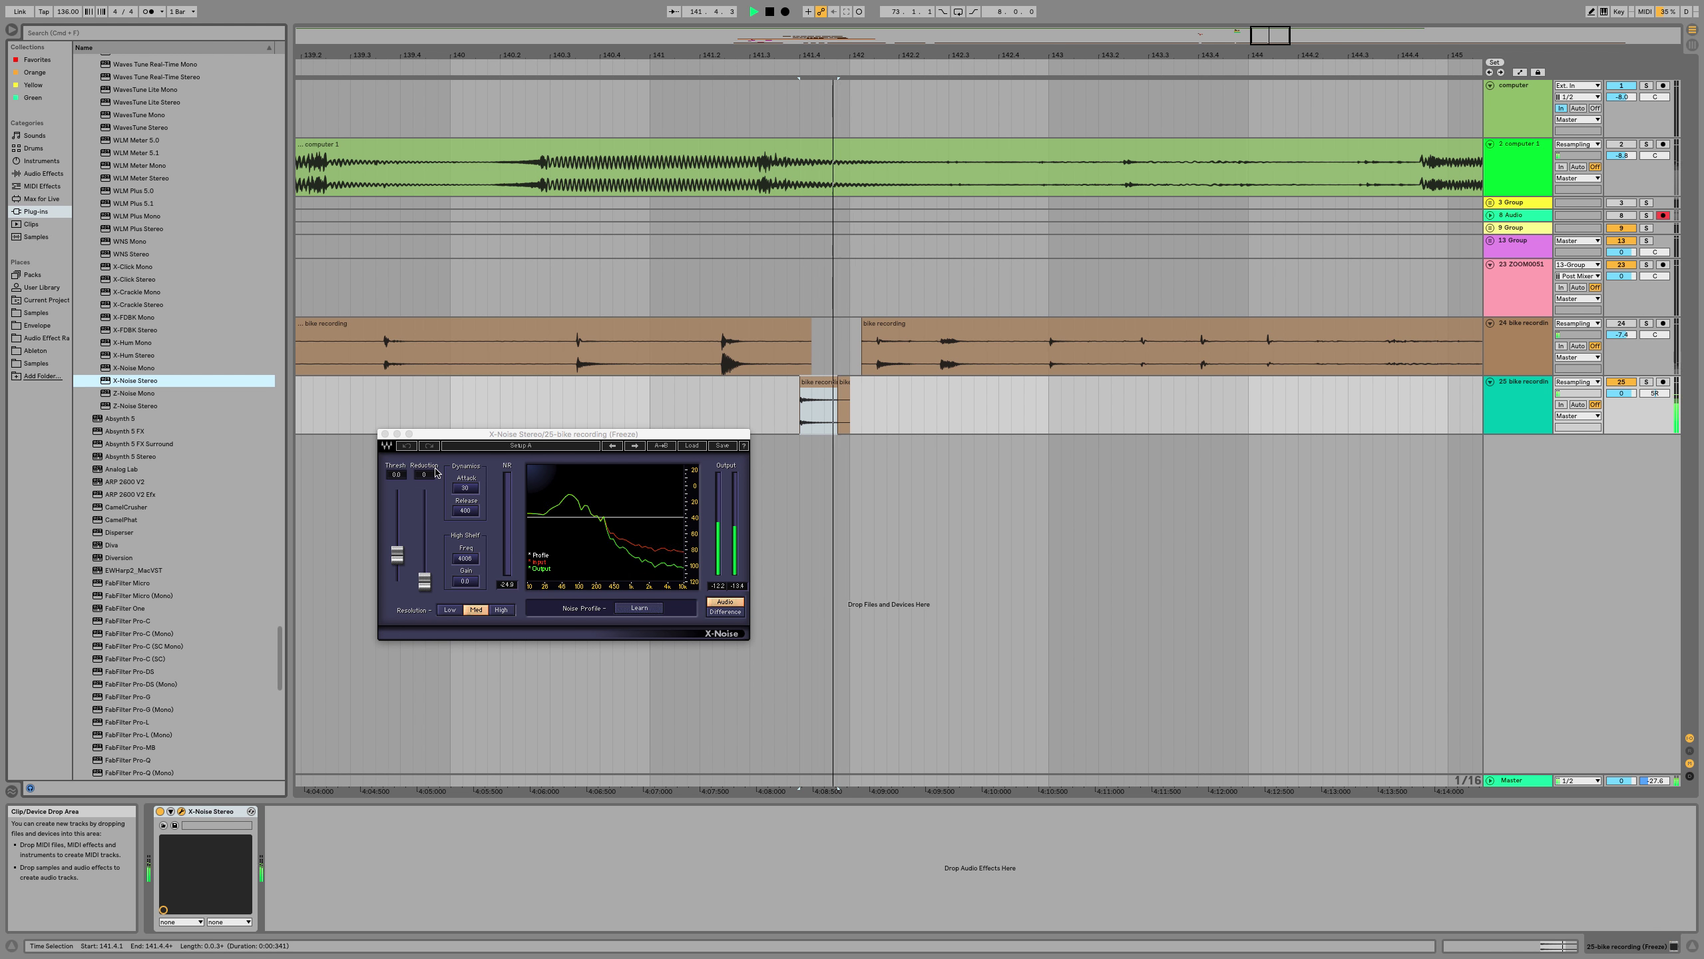
key("space")
Extend the flattened clip over its leftover tail and trim its end to about 141.4.4
left_click_drag(834, 383, 848, 383)
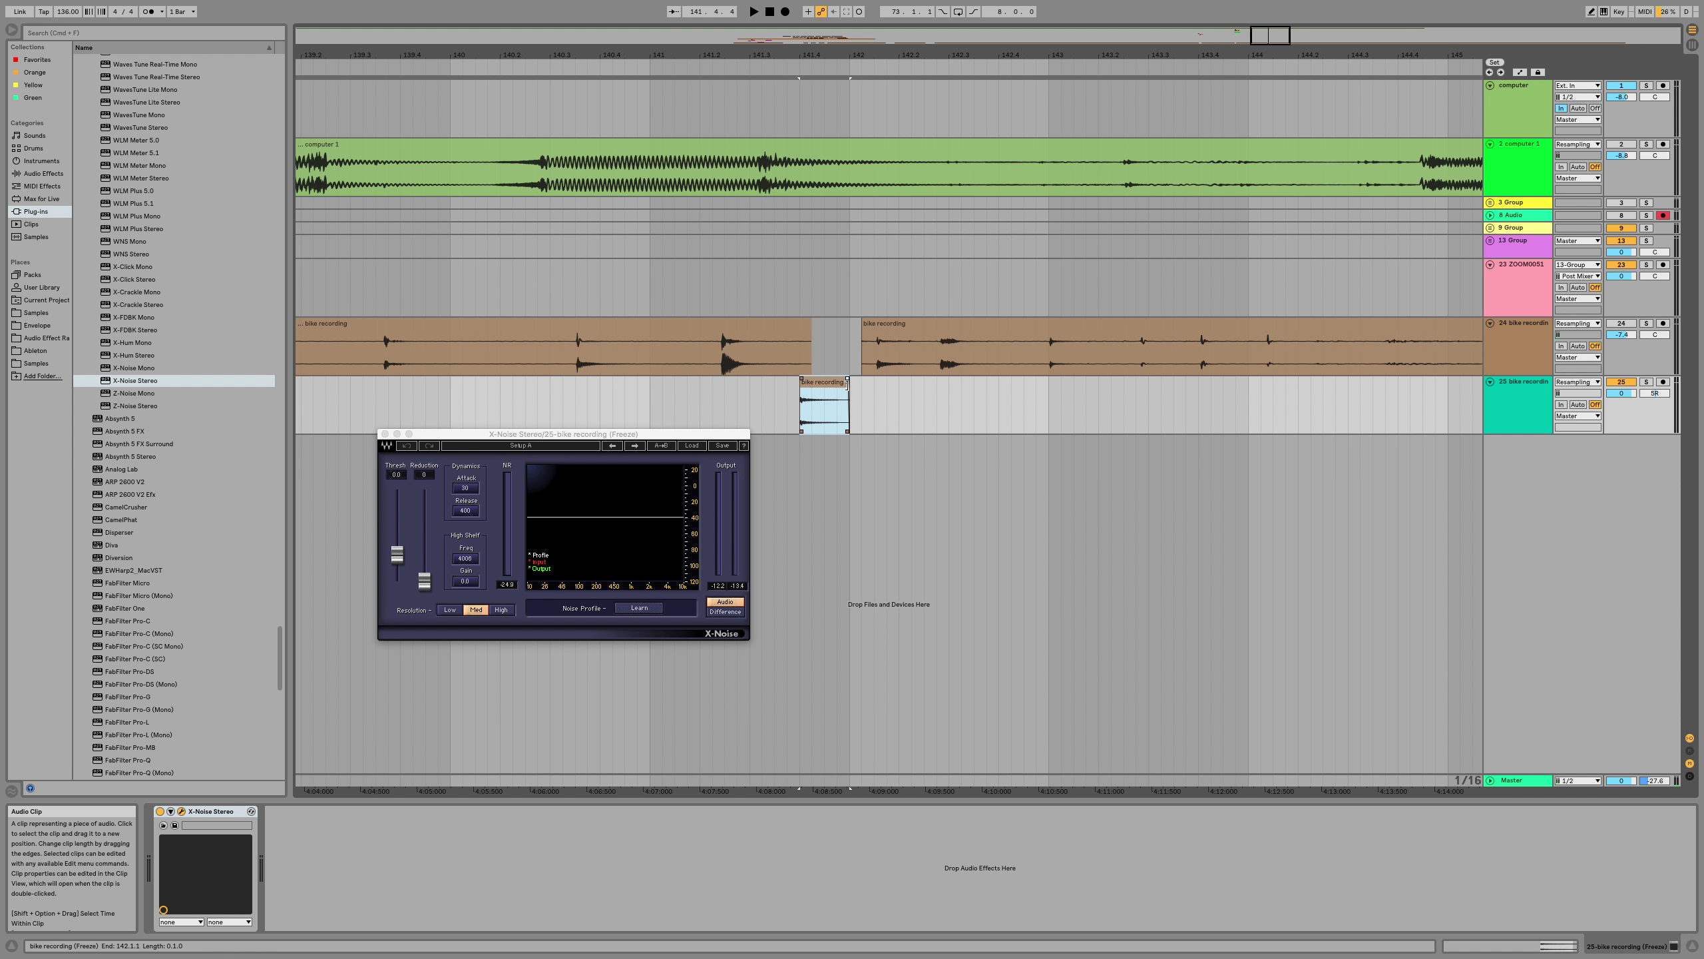
left_click_drag(848, 384, 876, 396)
left_click(817, 391)
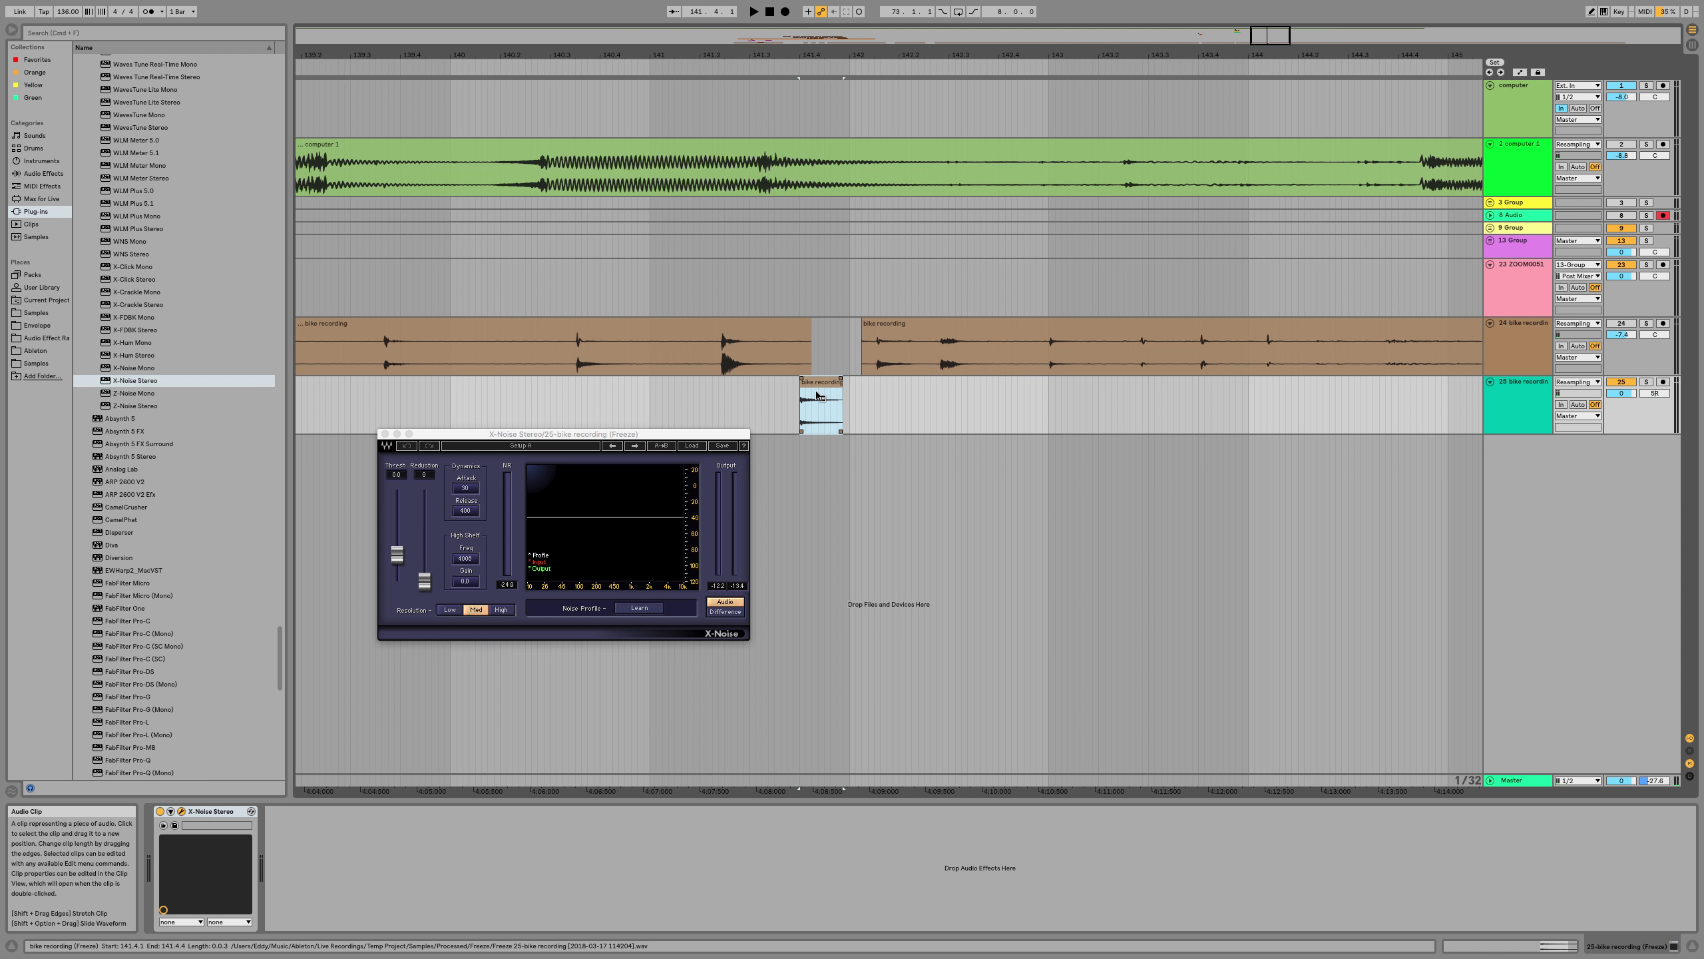
Freeze and flatten the track with X-Noise applied and play back the rendered clip
key("super+j")
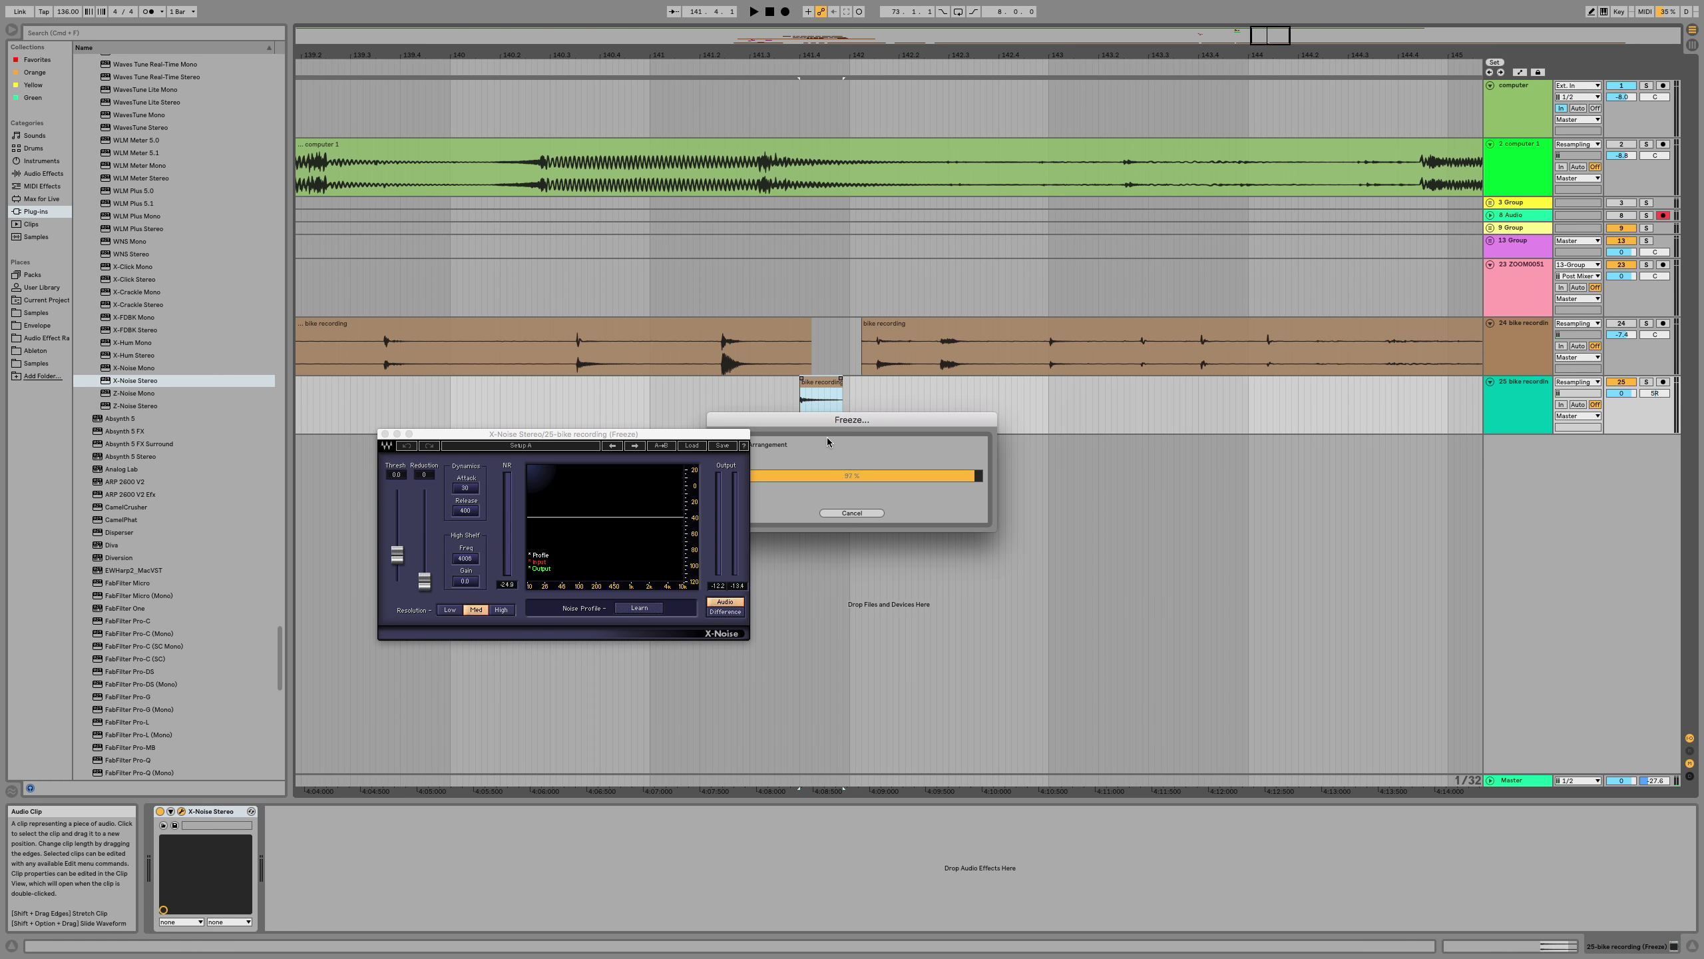
left_click(825, 437)
key("space")
key("space")
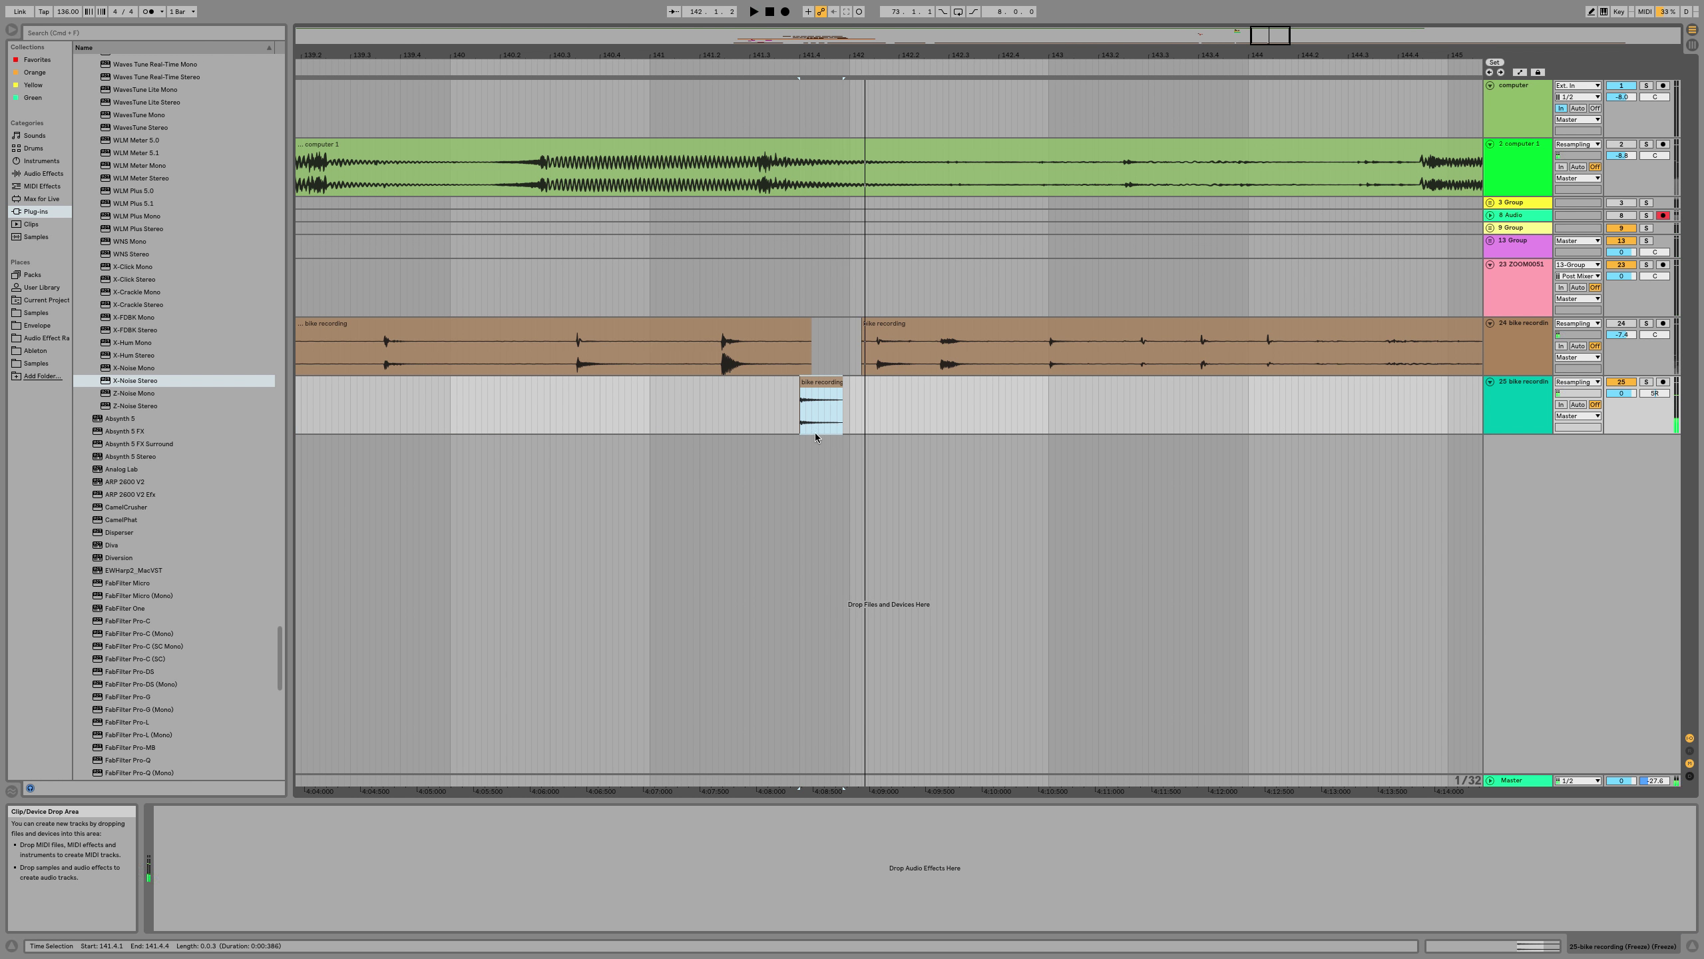
Add Spectrum to the flattened hit's track and play the clip through it
left_click(43, 174)
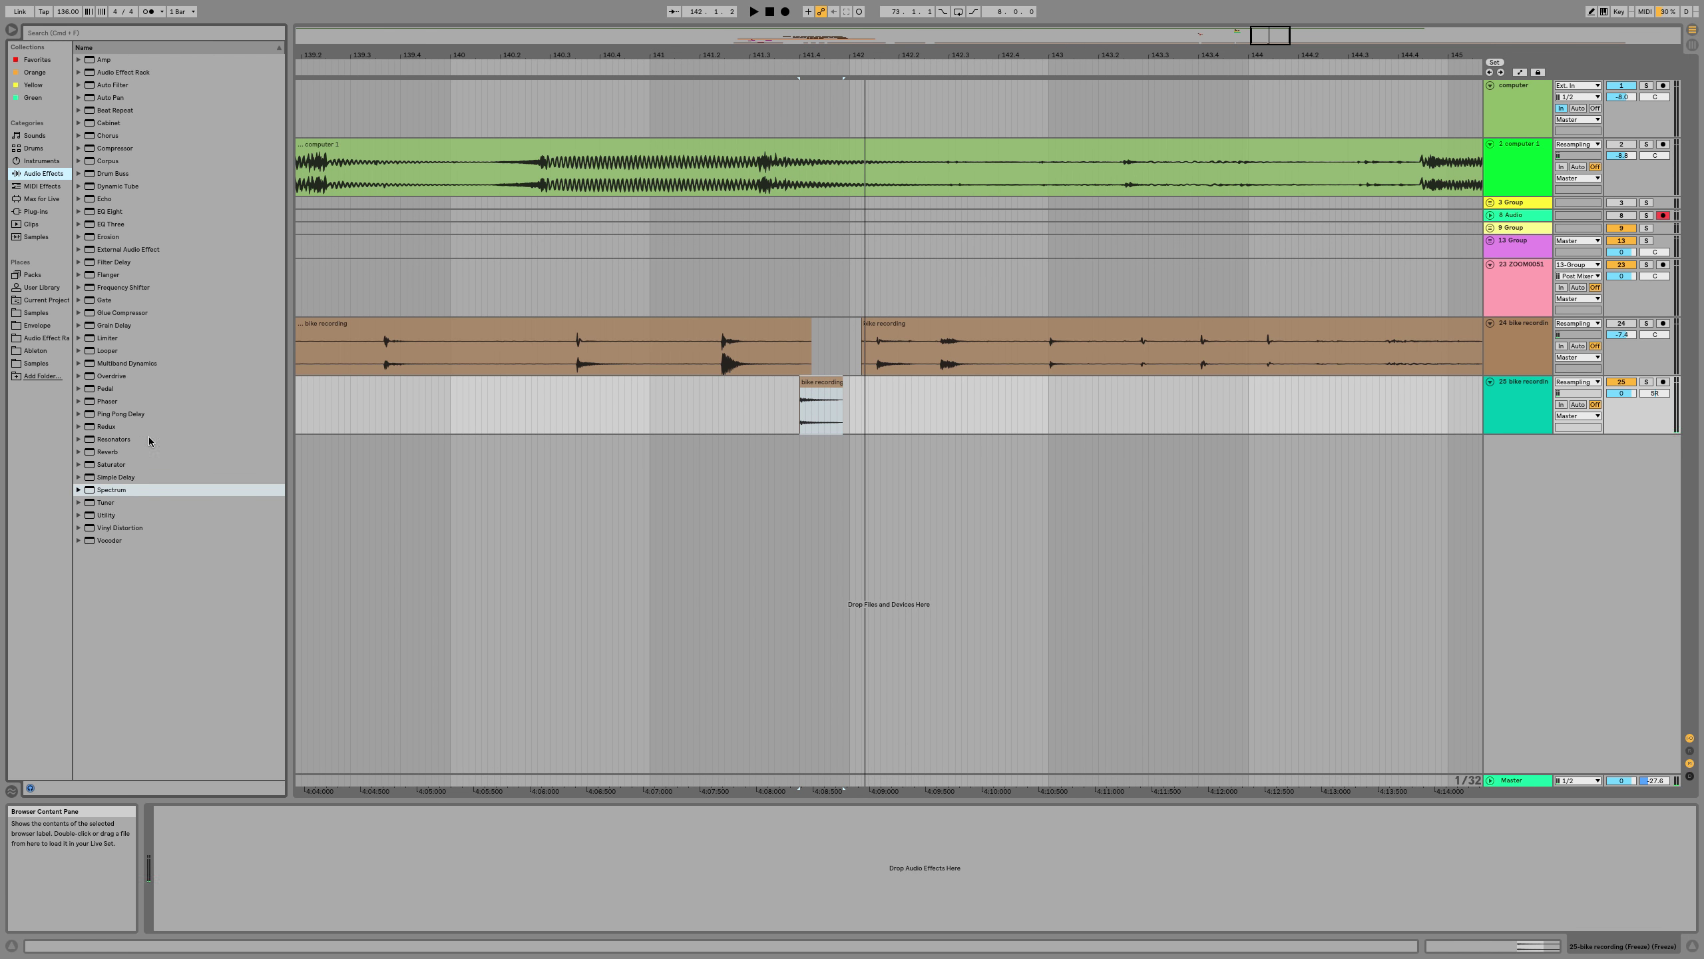
double_click(111, 496)
key("space")
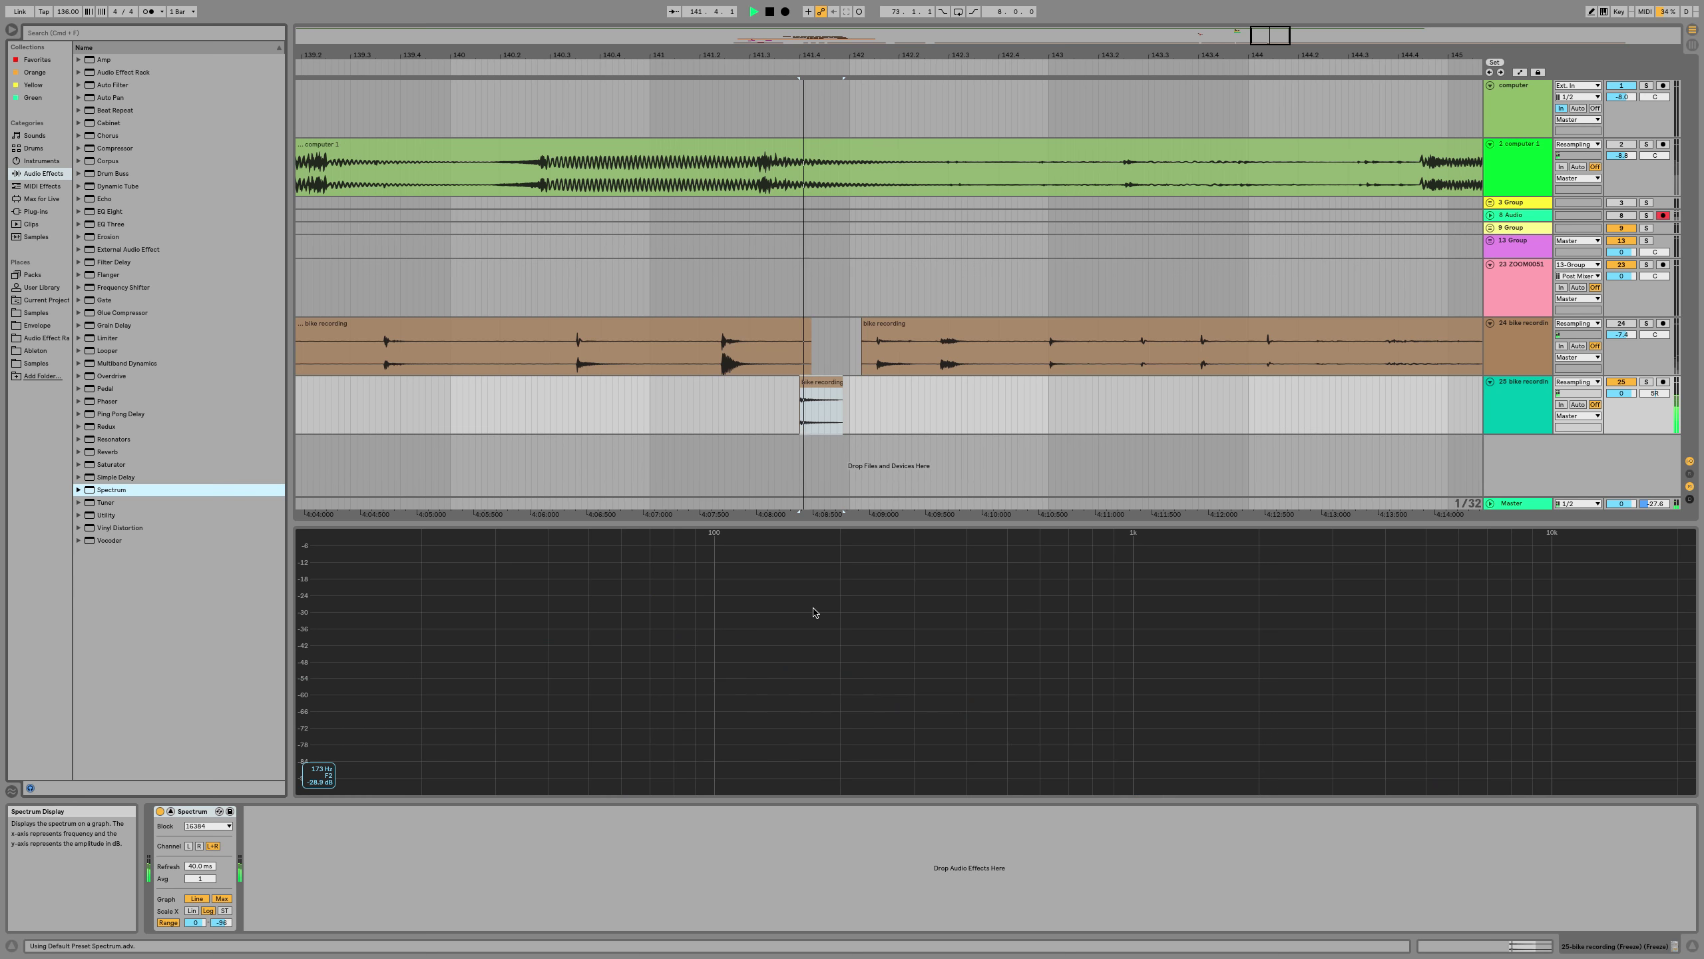
key("space")
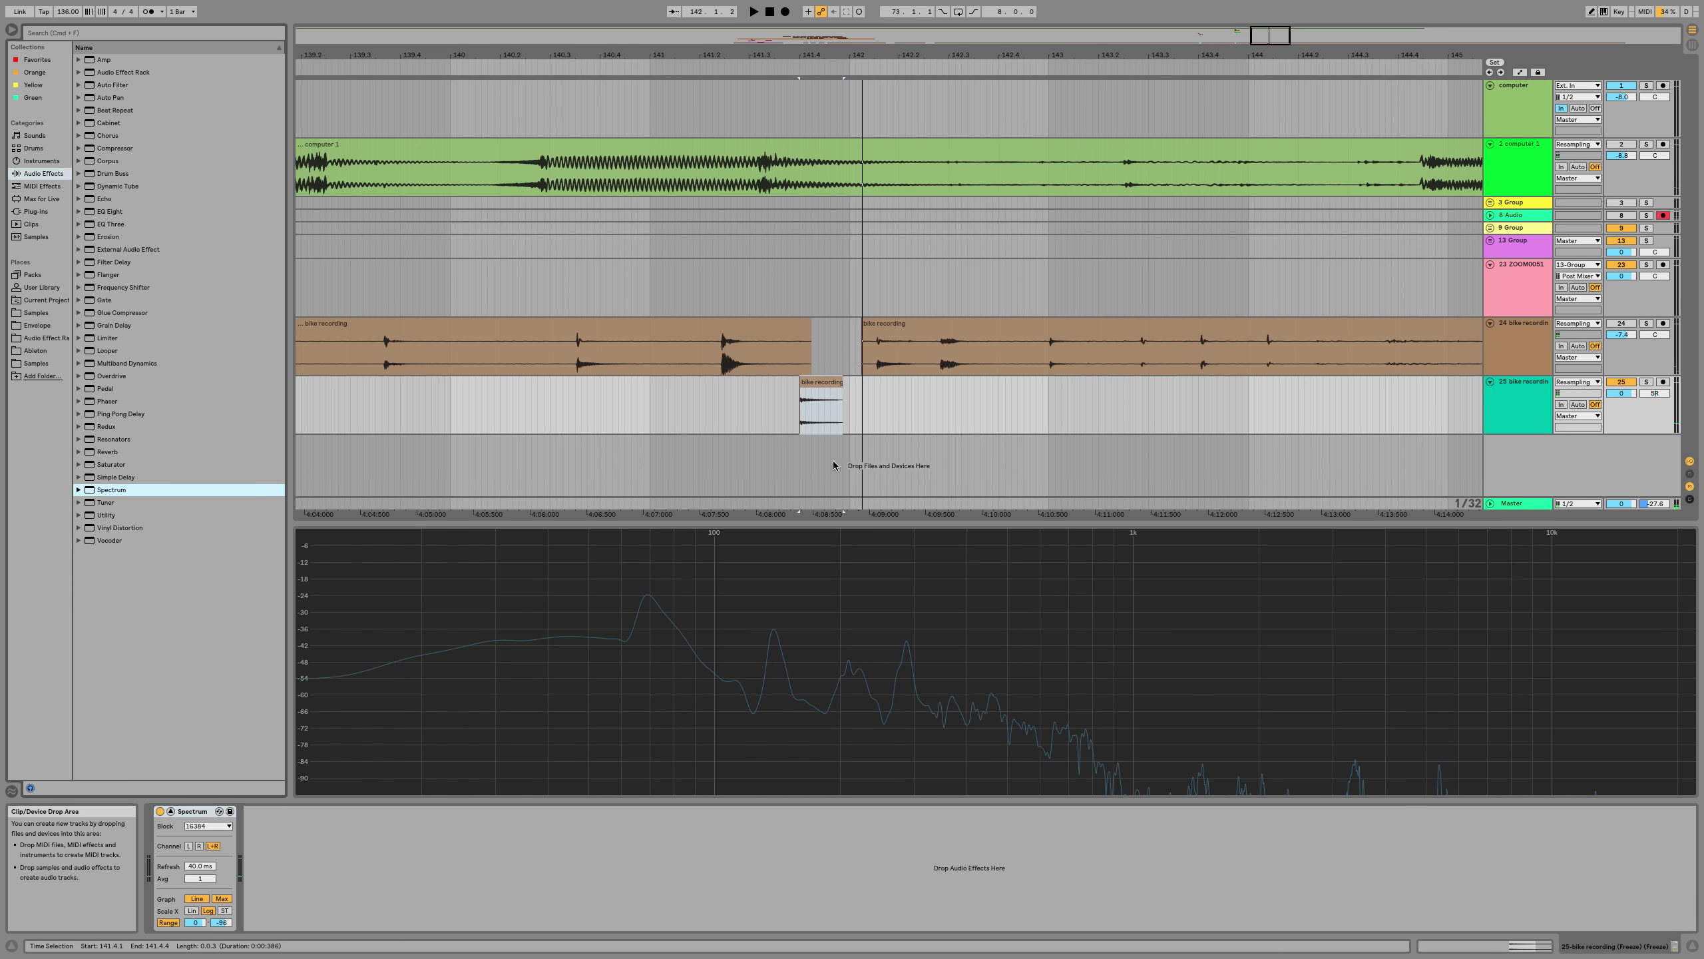
Create a new MIDI track with Sampler, load the flattened hit into it and select its root key
key("super+shift+t")
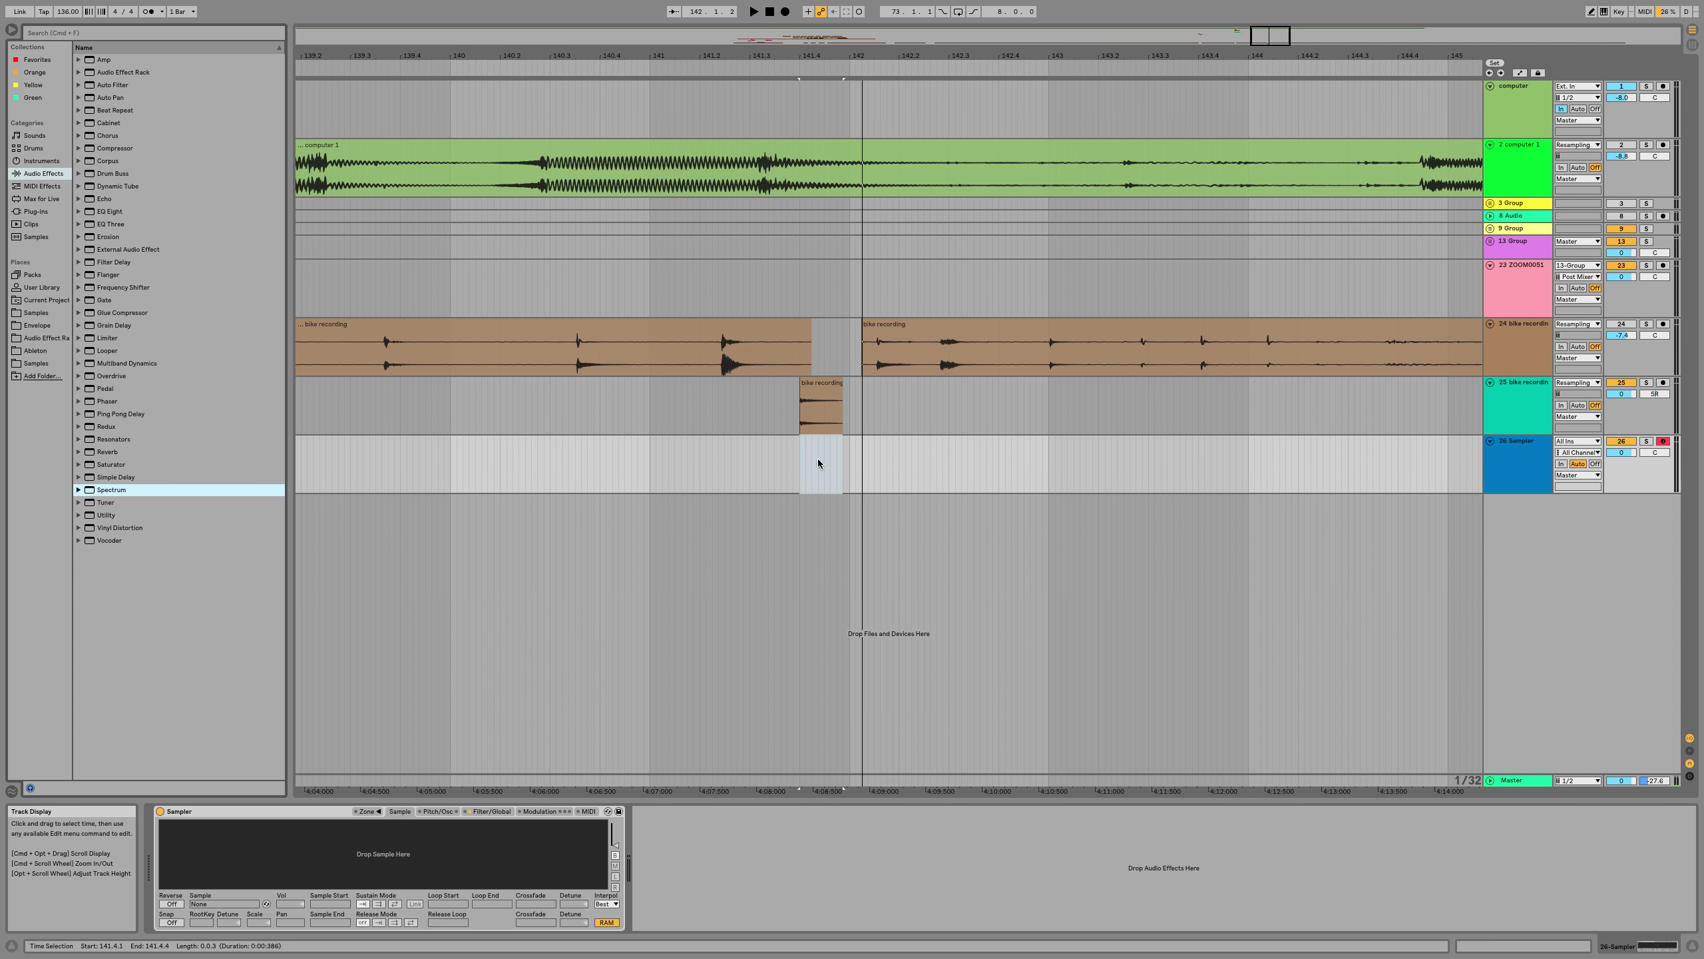
key("shift+Tab")
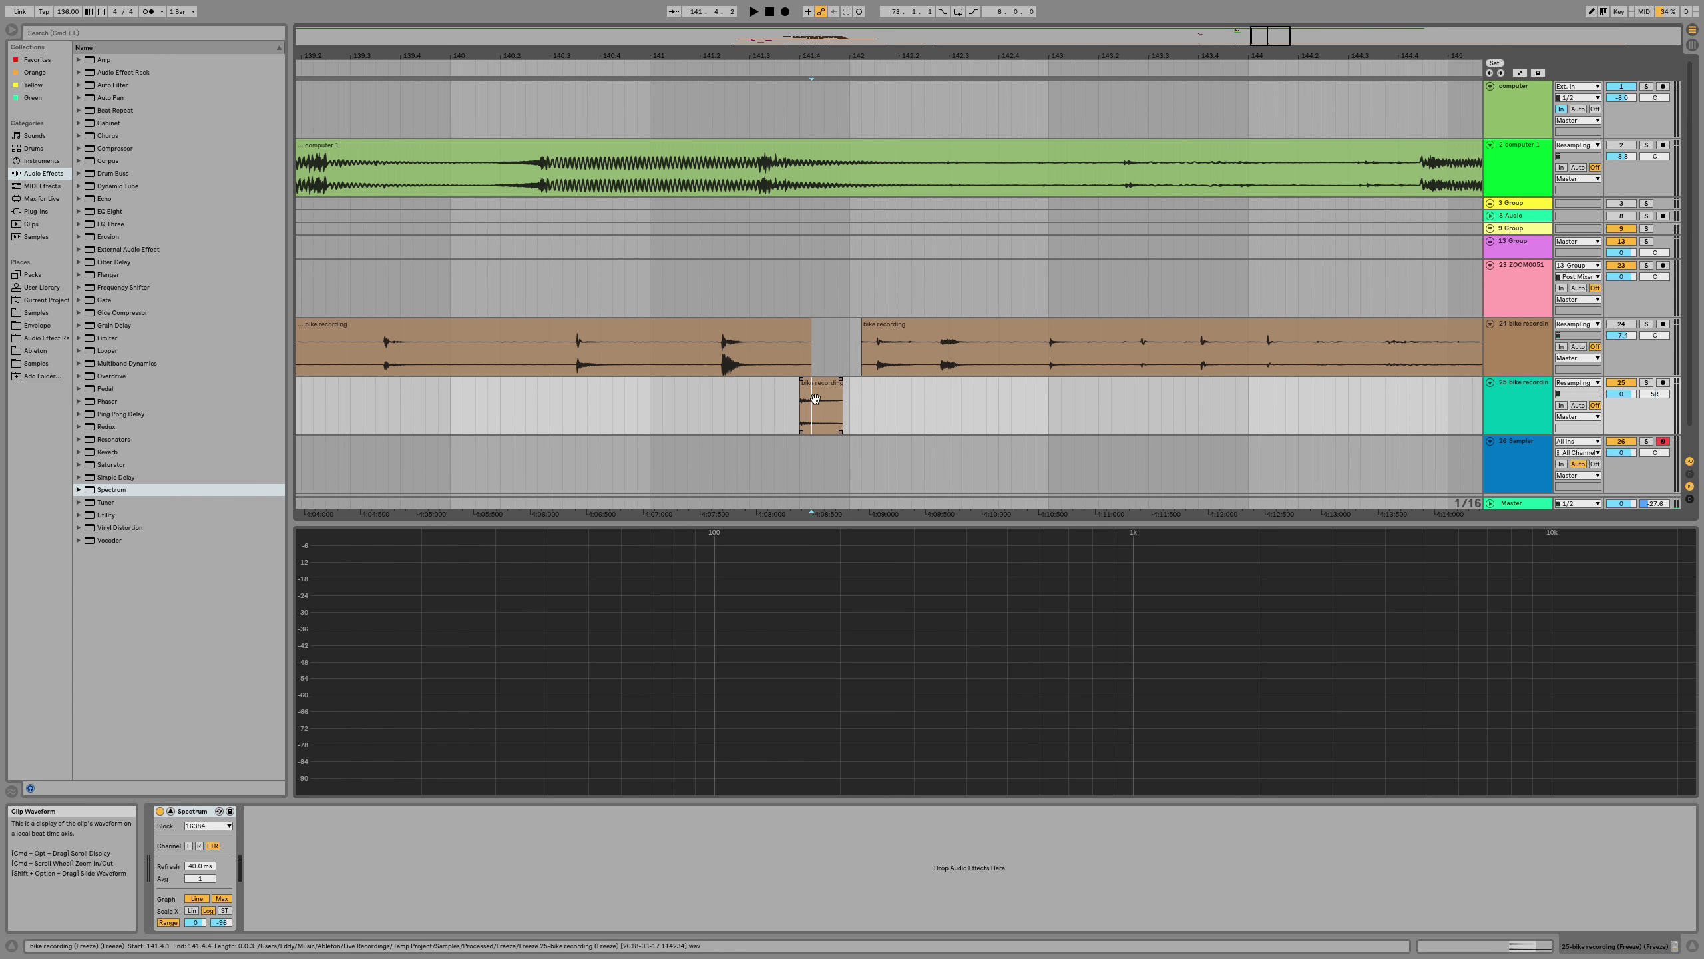
left_click(802, 461)
left_click_drag(820, 406, 458, 862)
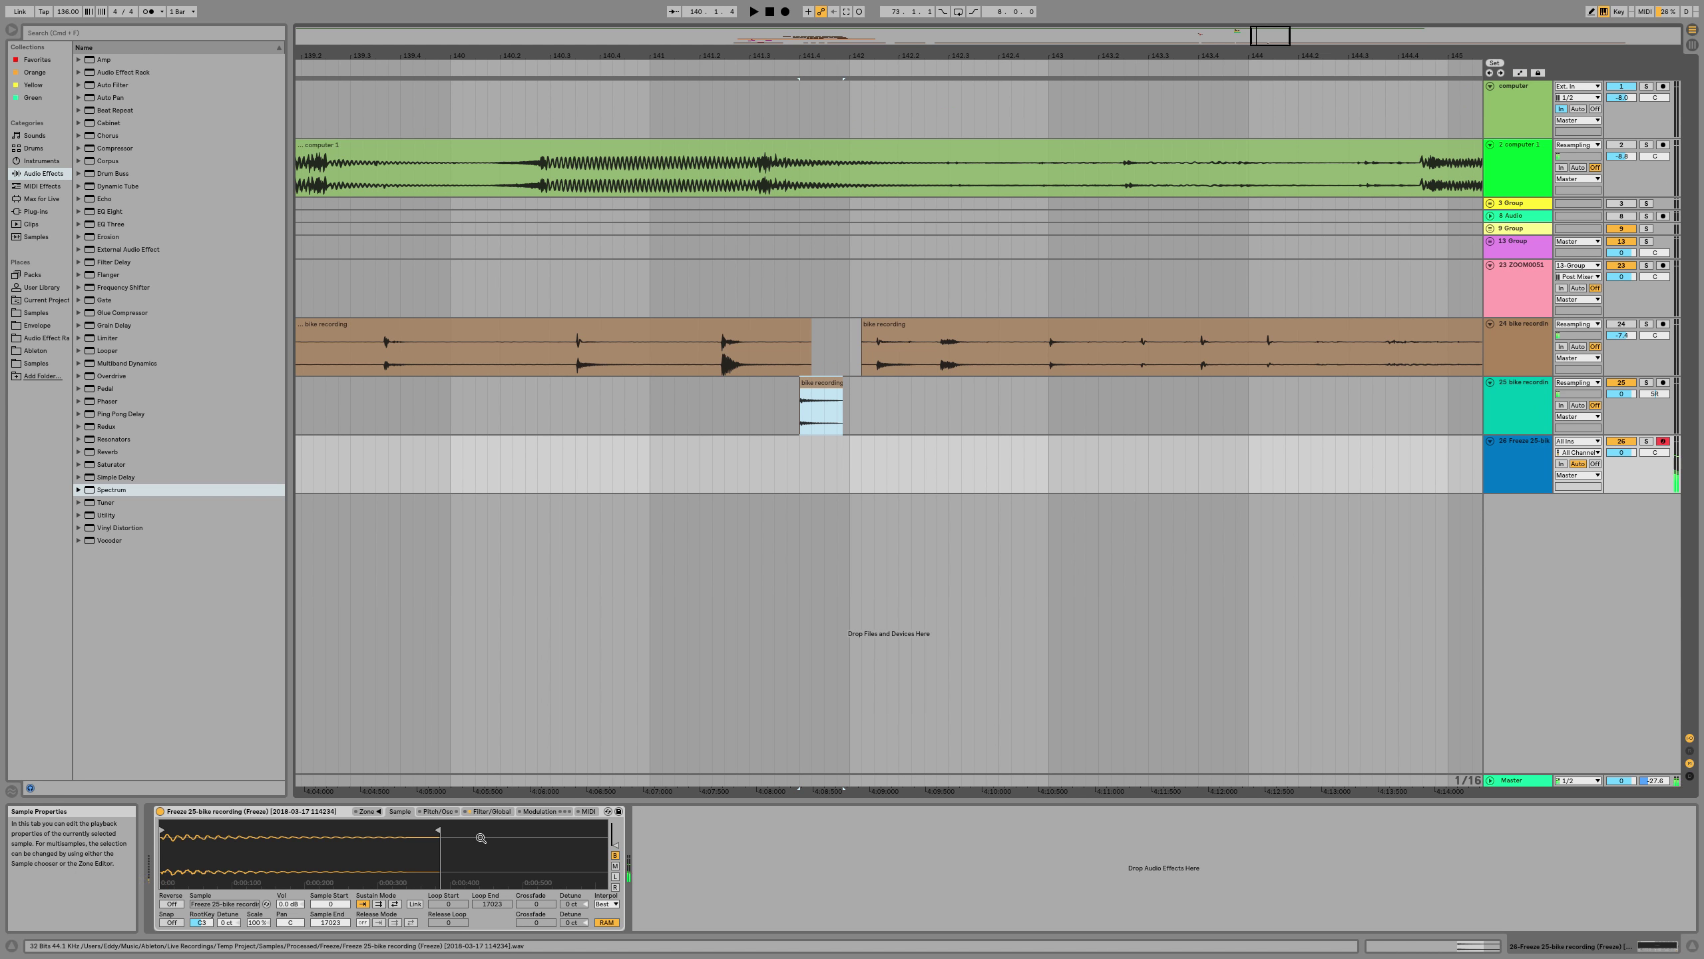
left_click(195, 923)
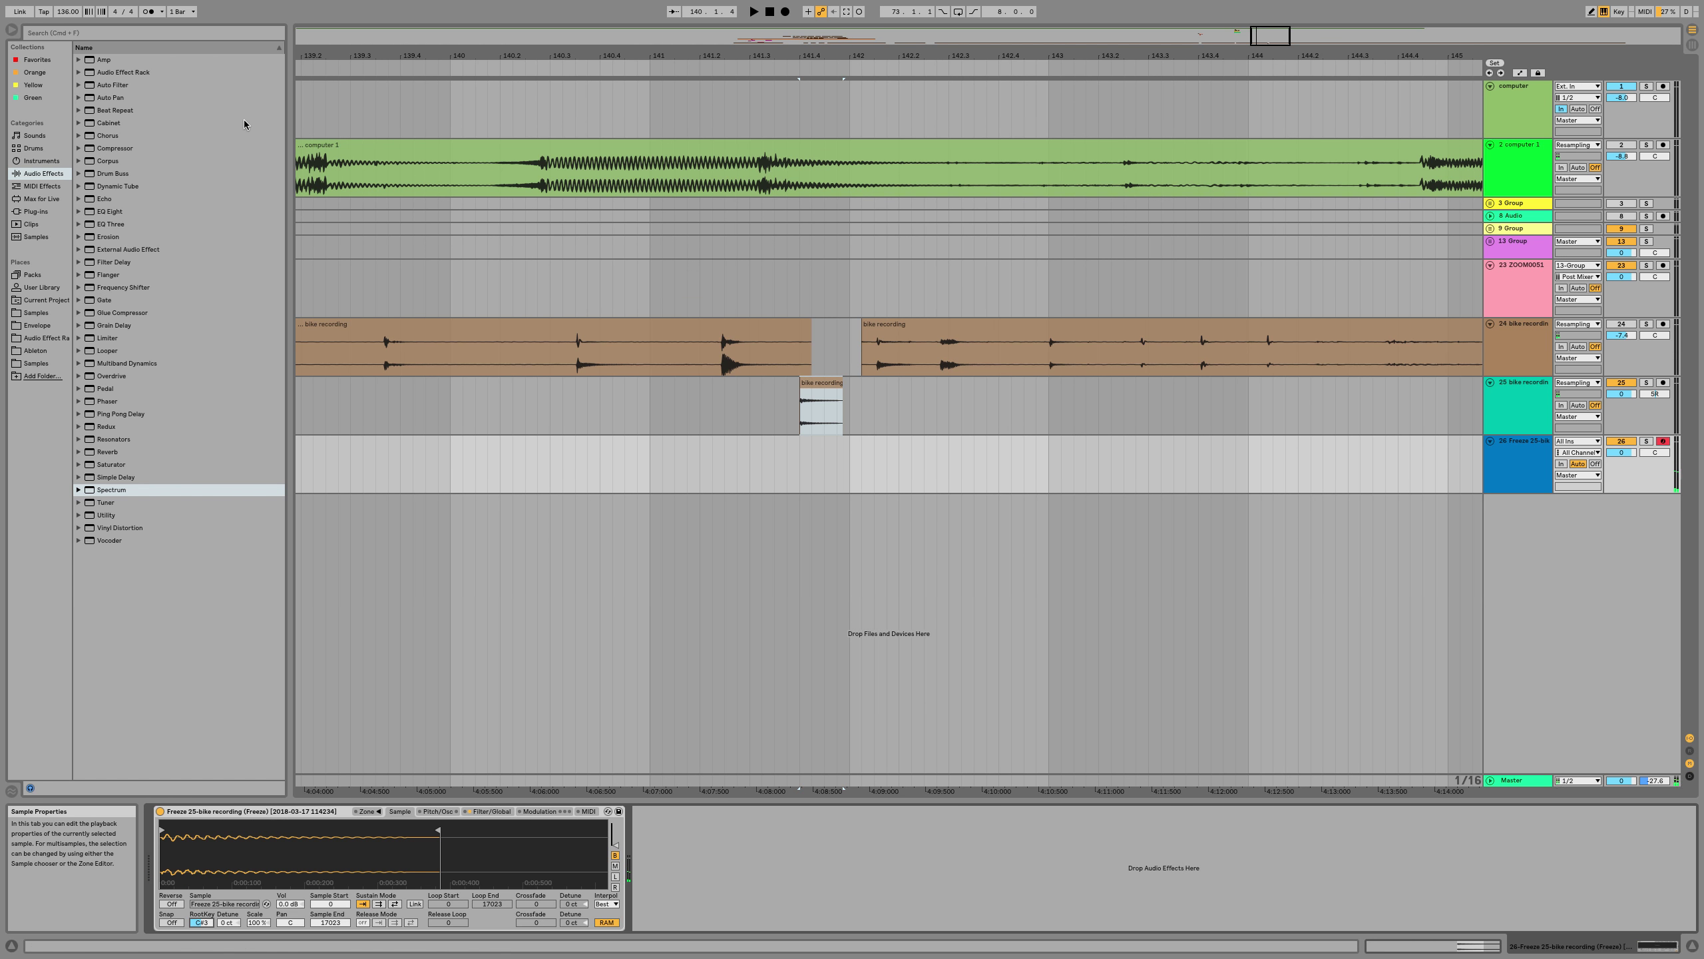
Replace Sampler with Simpler on the MIDI track and load the flattened hit into it
left_click(41, 160)
double_click(107, 173)
left_click_drag(821, 381, 382, 840)
Enable warping in Simpler with the Tones mode and raise its volume to about -0.57 dB
left_click(534, 888)
left_click(546, 897)
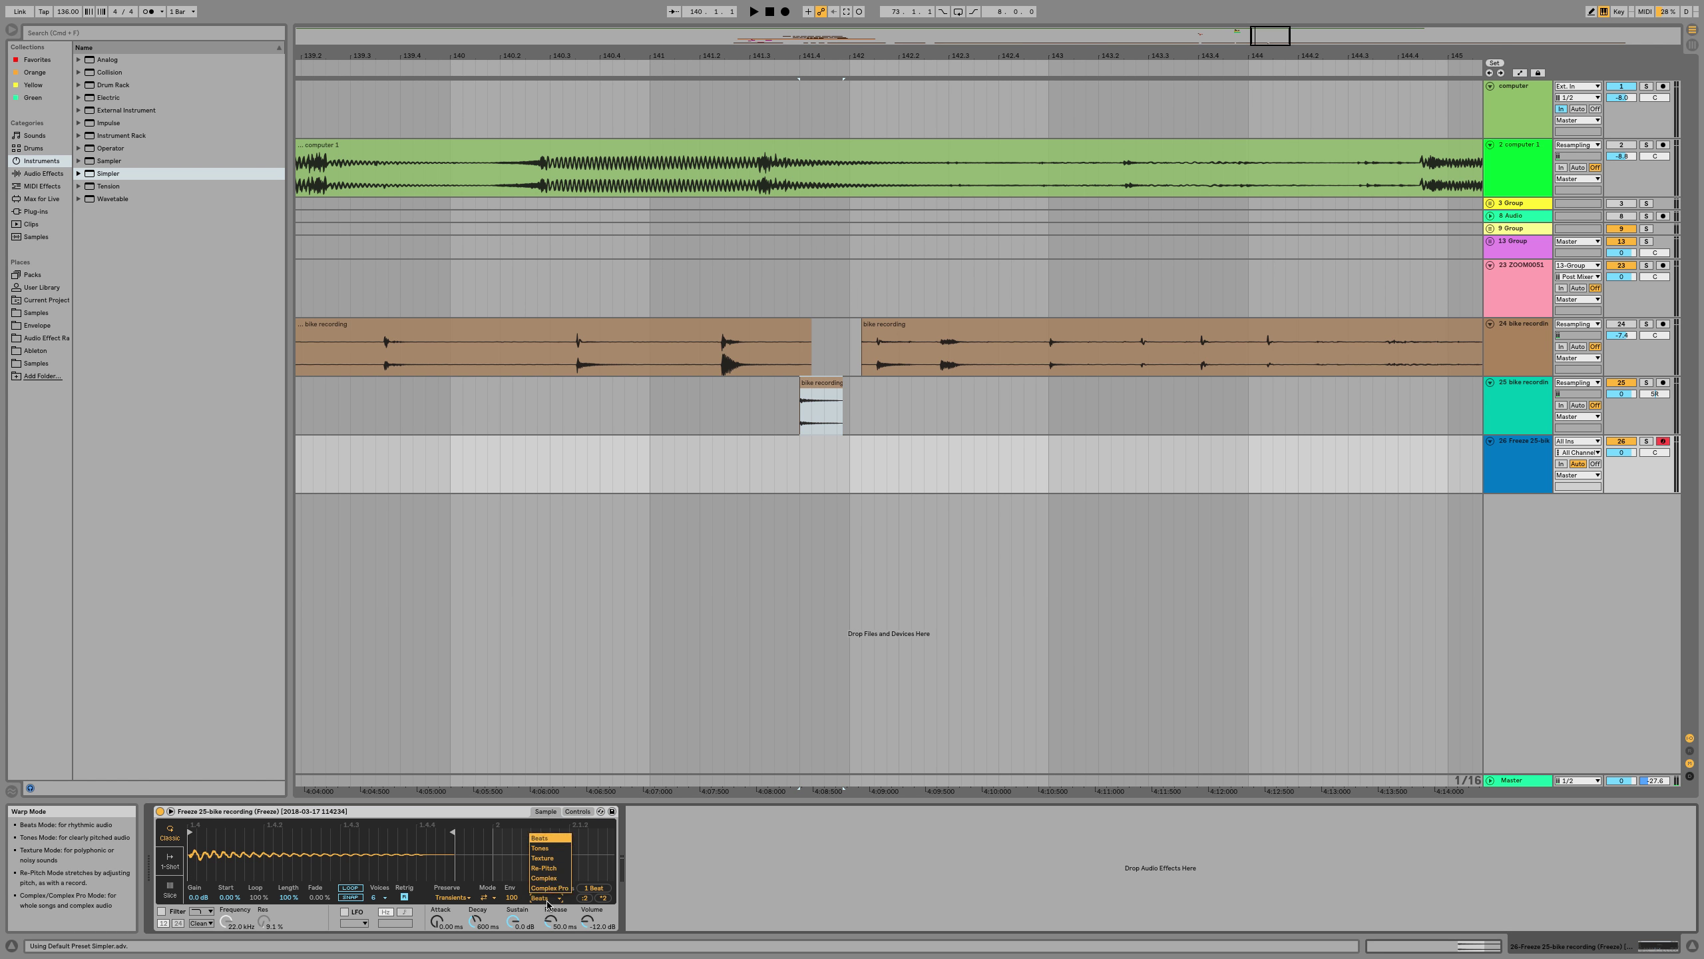
left_click(560, 872)
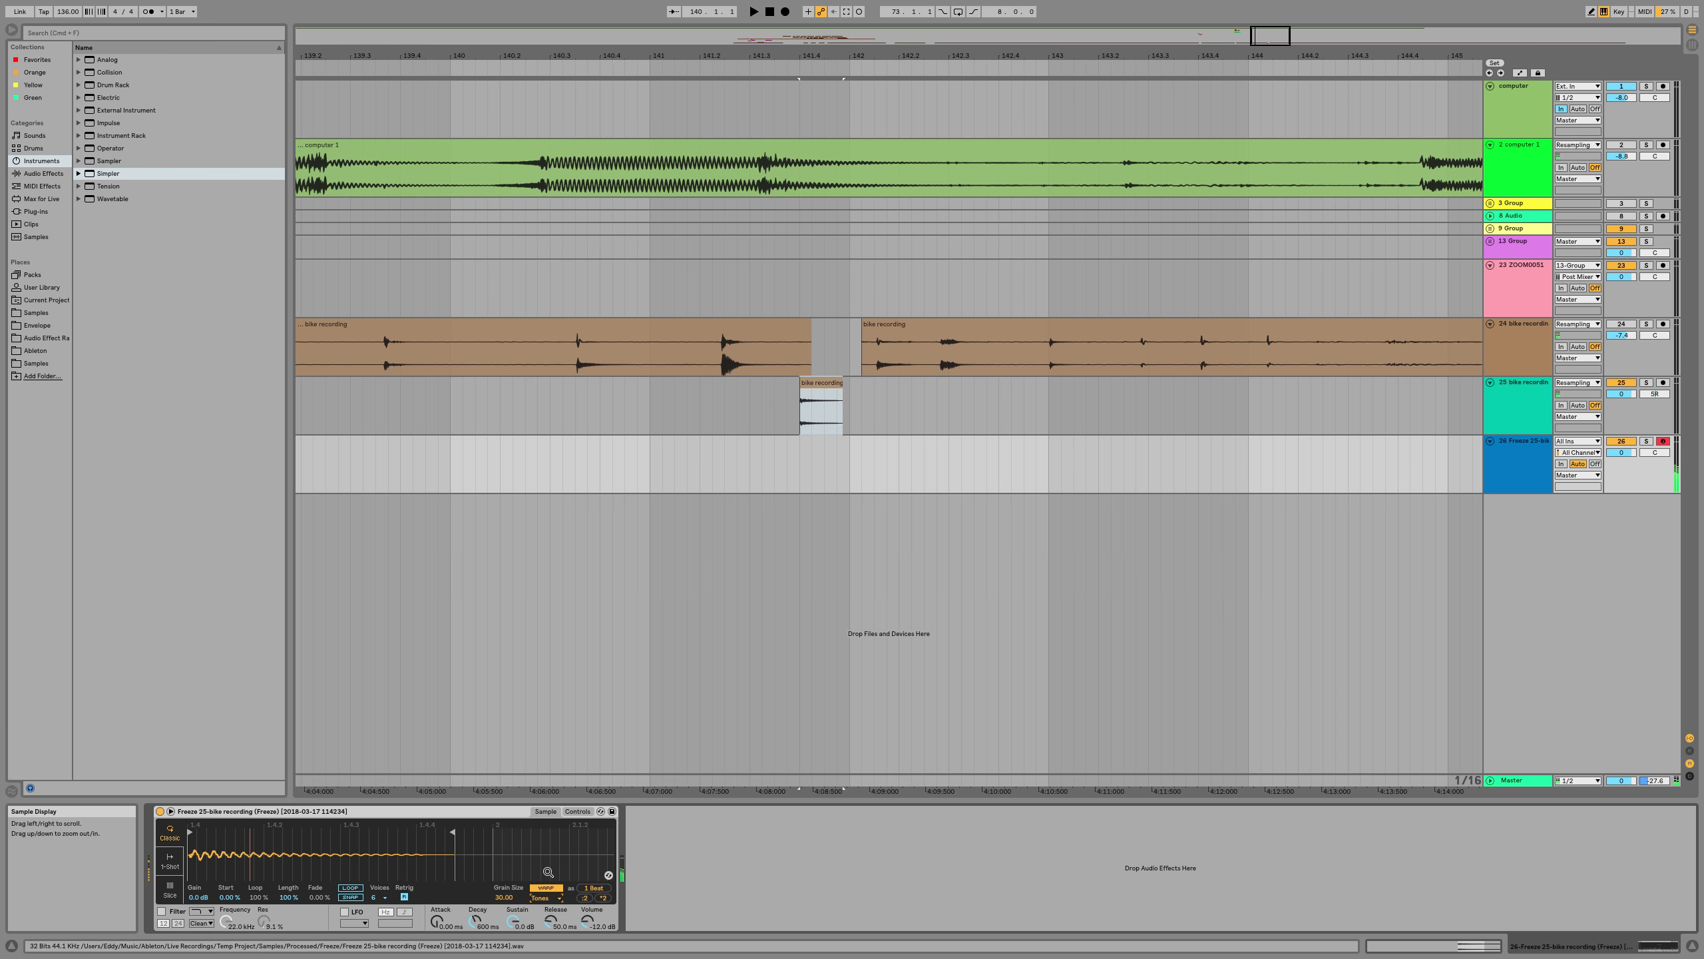
left_click_drag(585, 923, 585, 873)
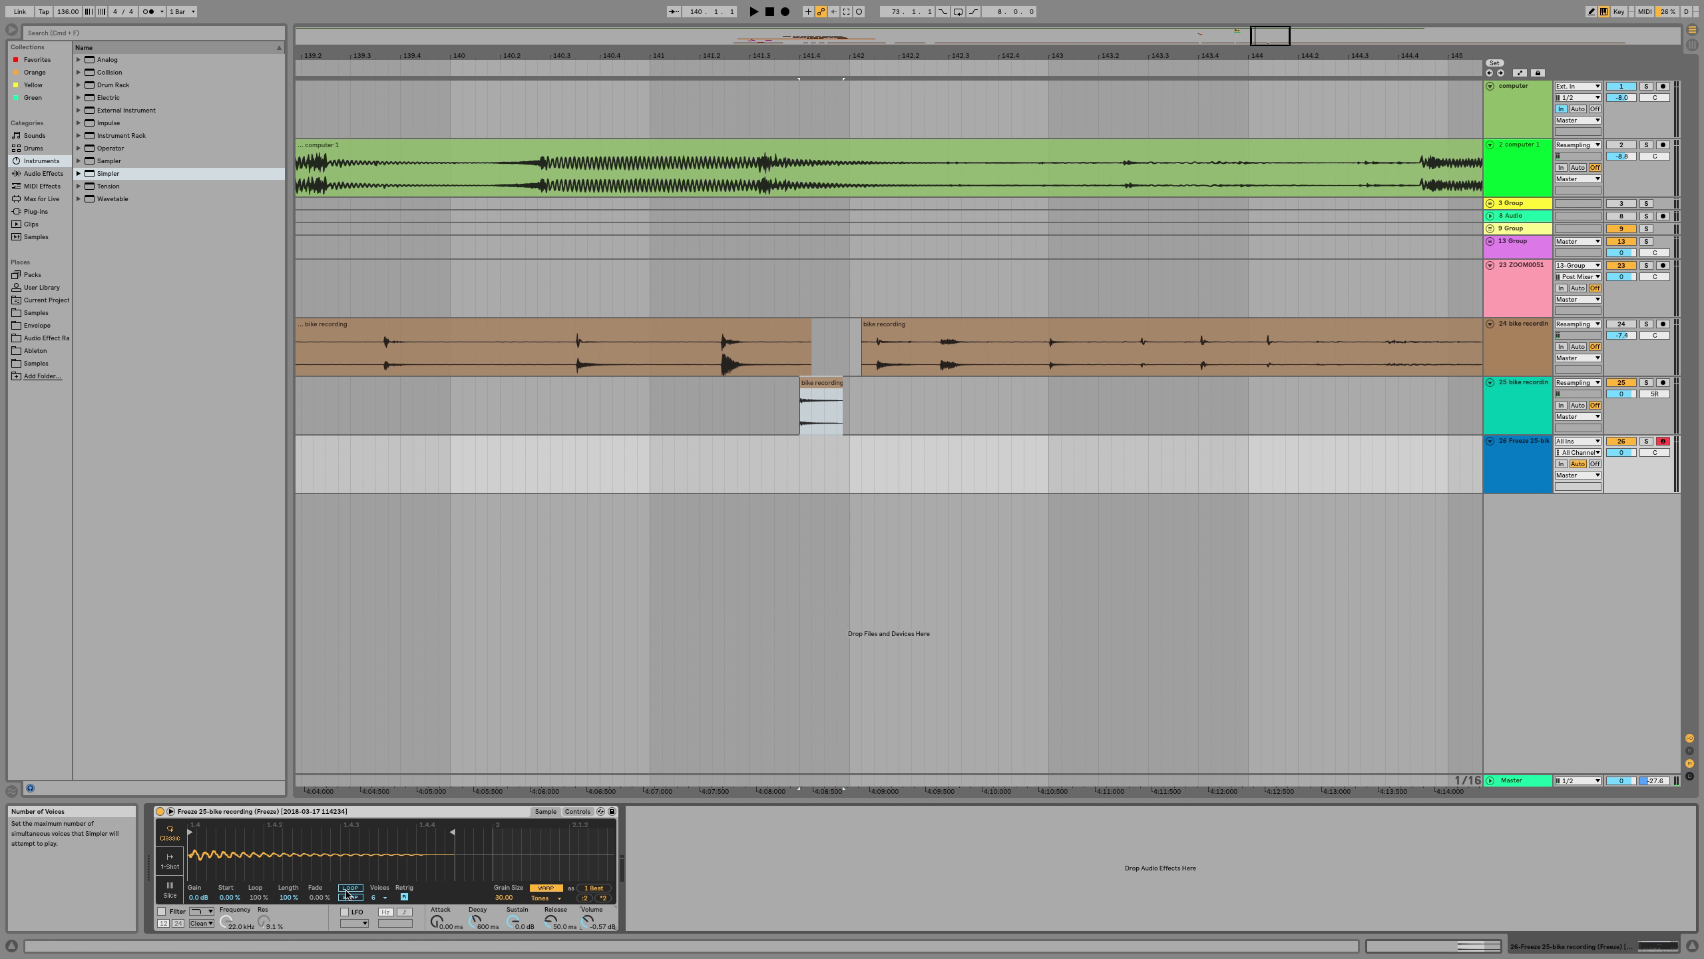
Look over Simpler's envelope controls and audition the hit by playing notes in different octaves
left_click(578, 811)
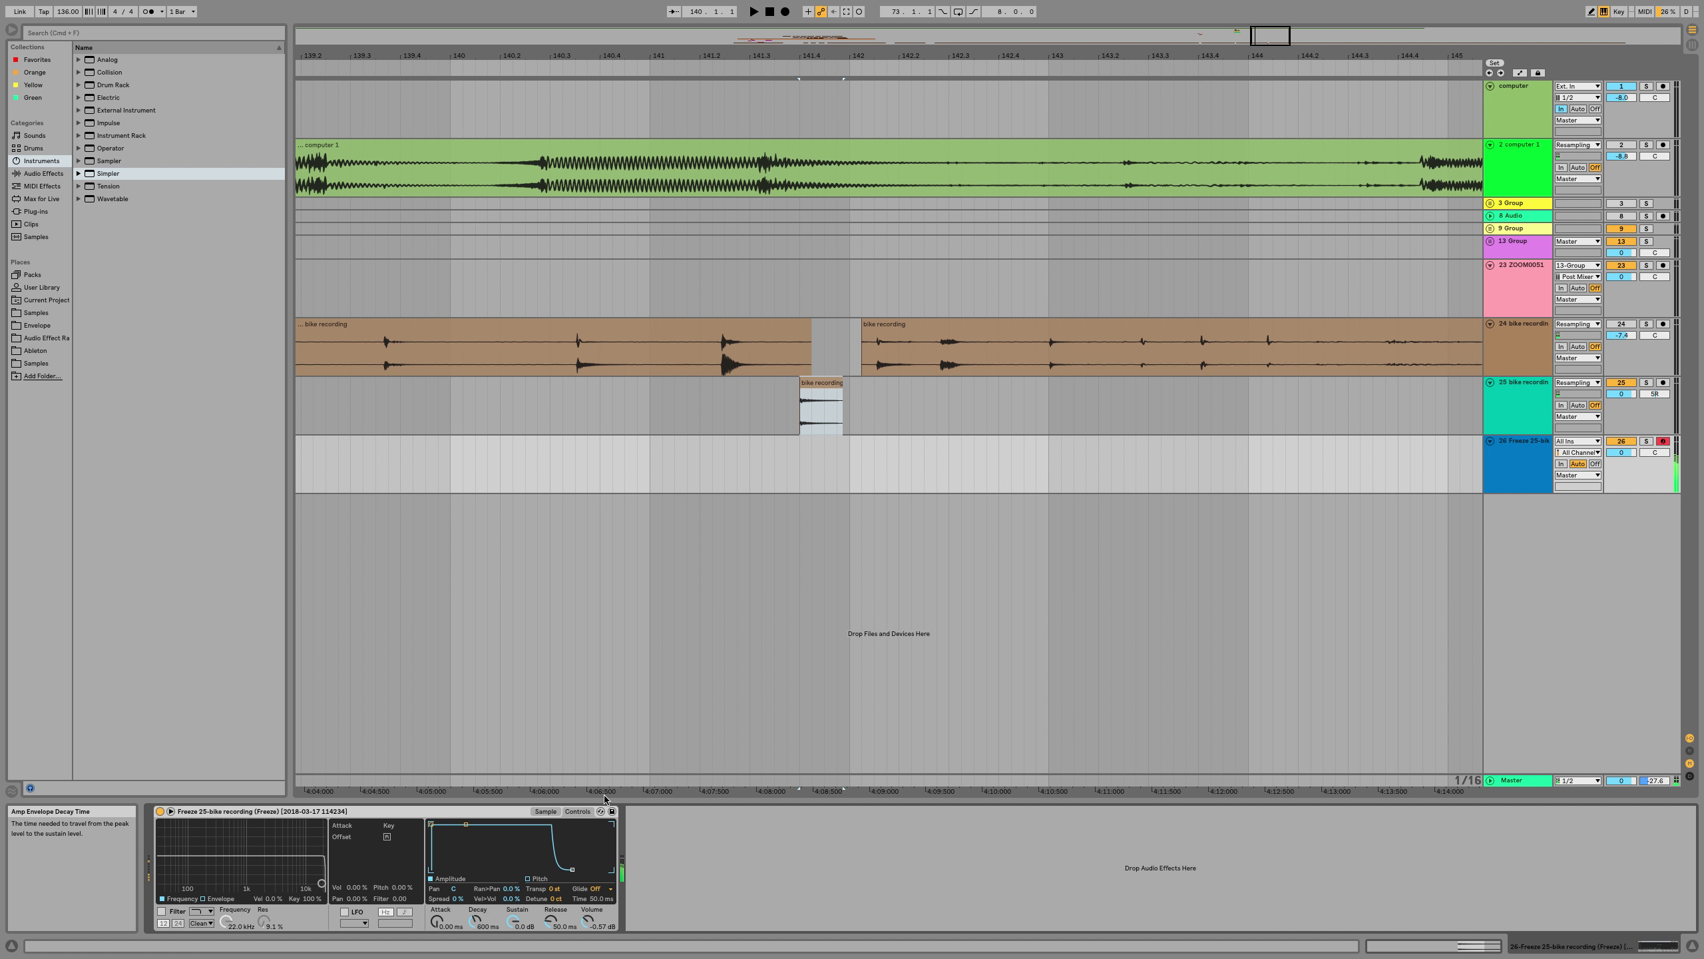
left_click(545, 811)
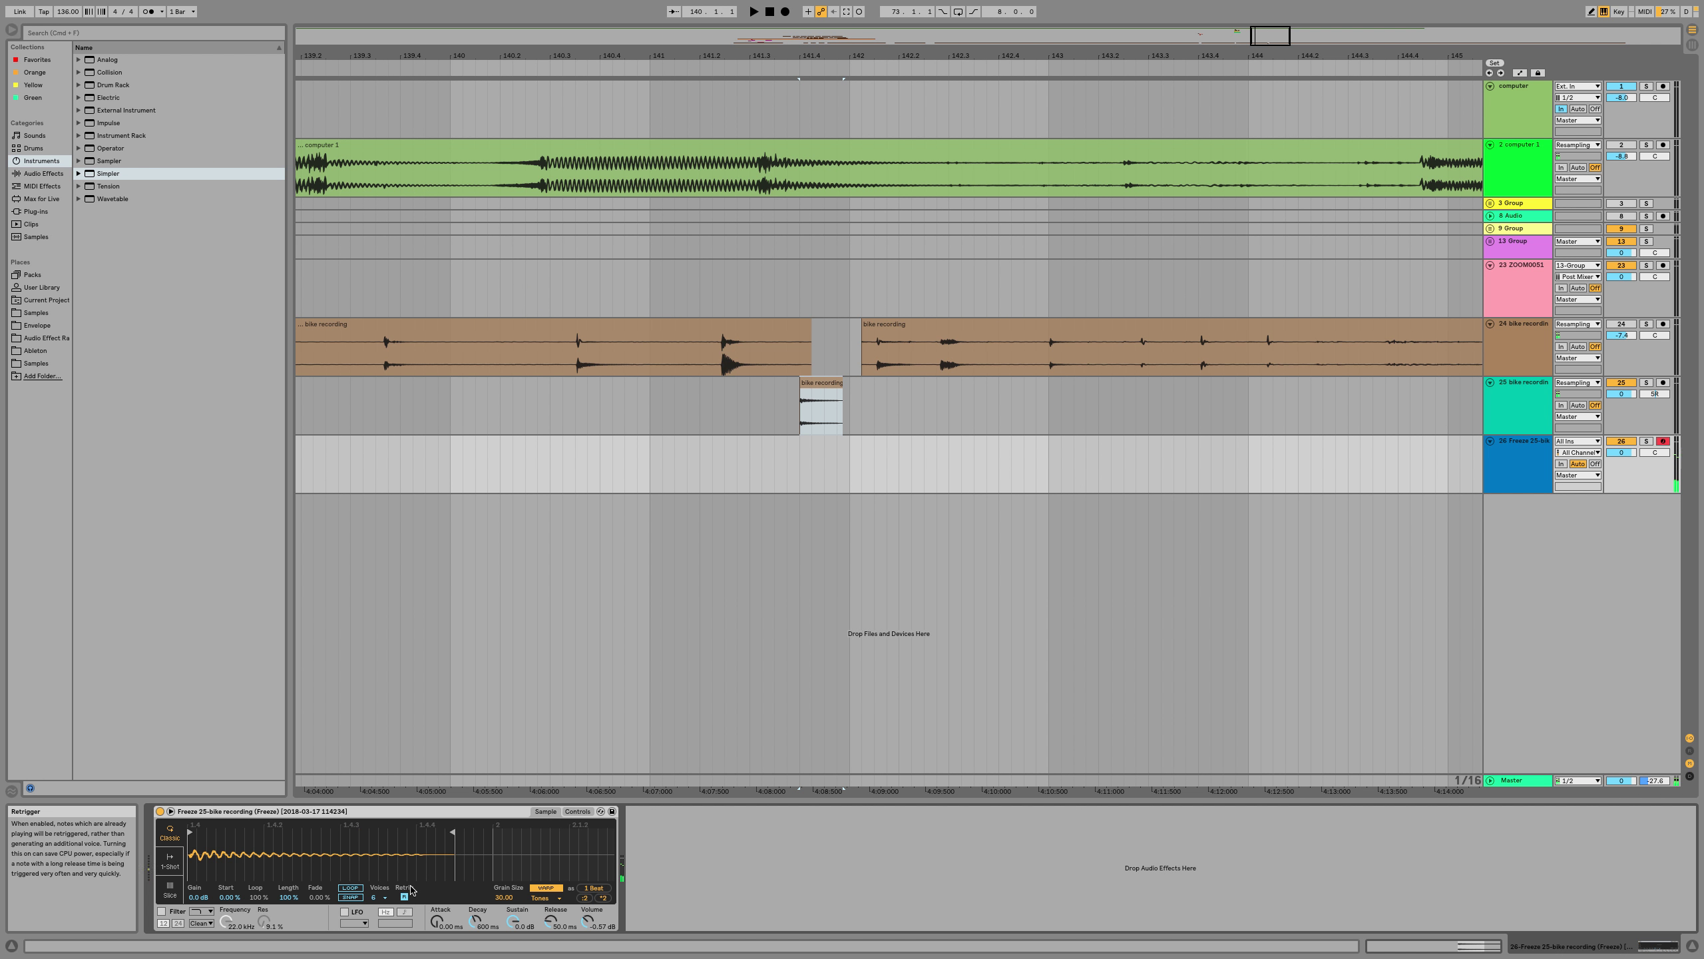
key("x")
key("a")
key("x")
key("a")
key("a")
key("a")
key("a")
key("a")
Add a Reverb after Simpler on the MIDI track
left_click_drag(753, 27, 784, 258)
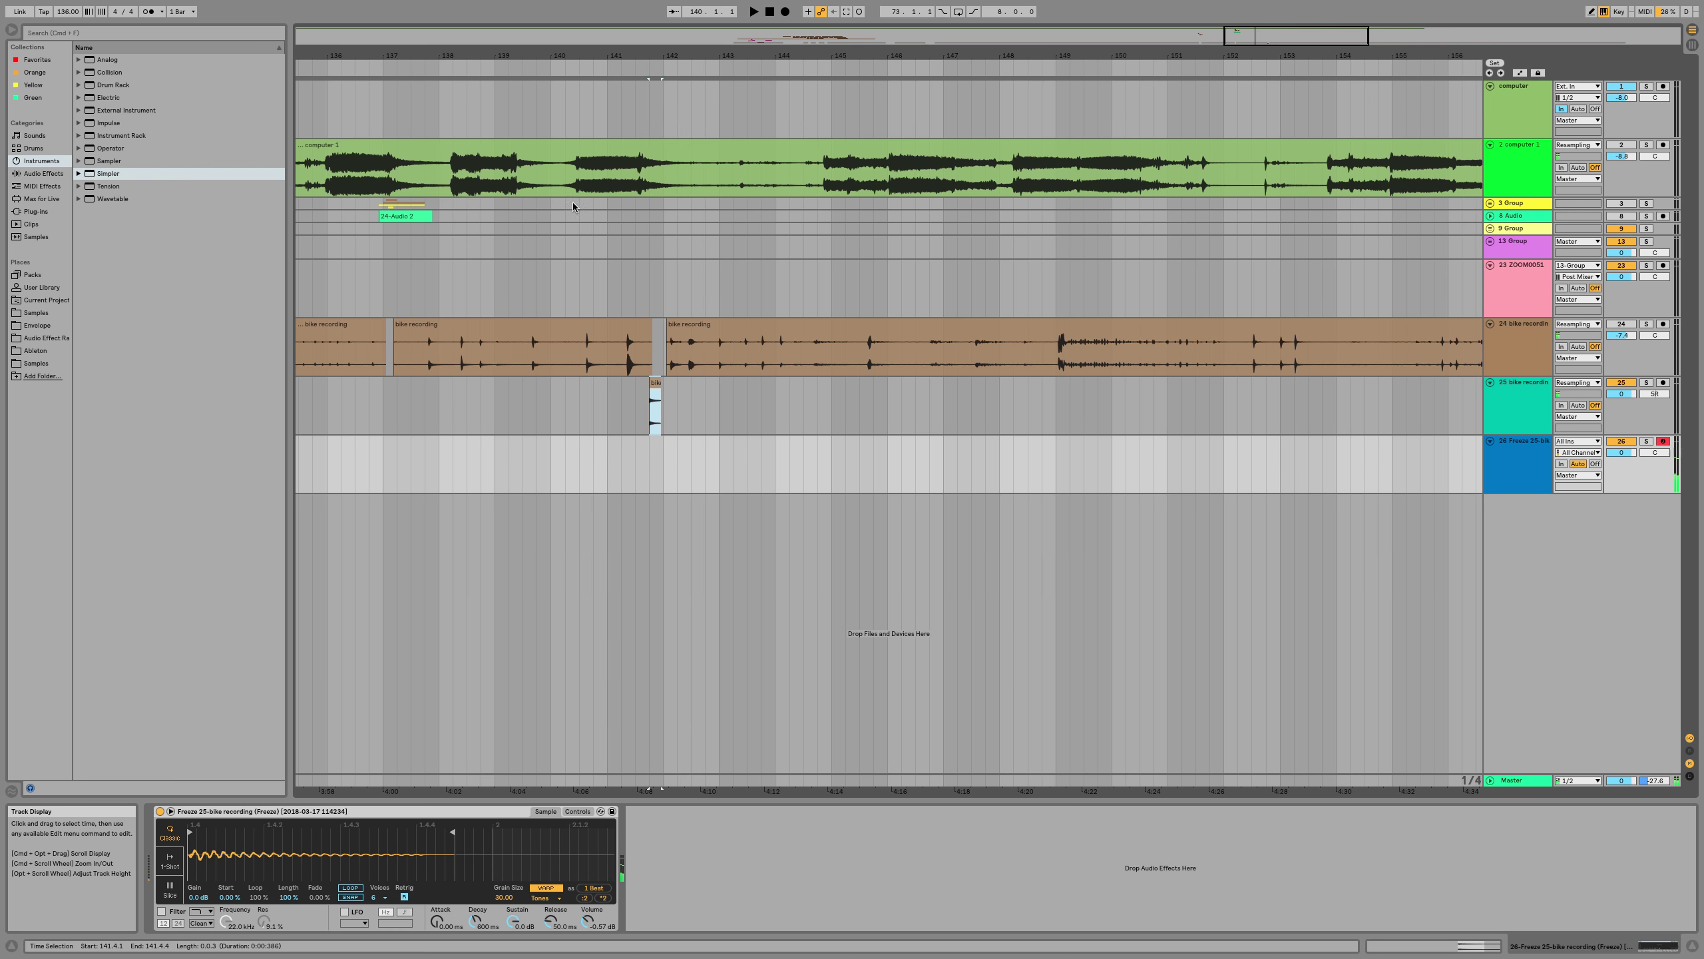
left_click(43, 174)
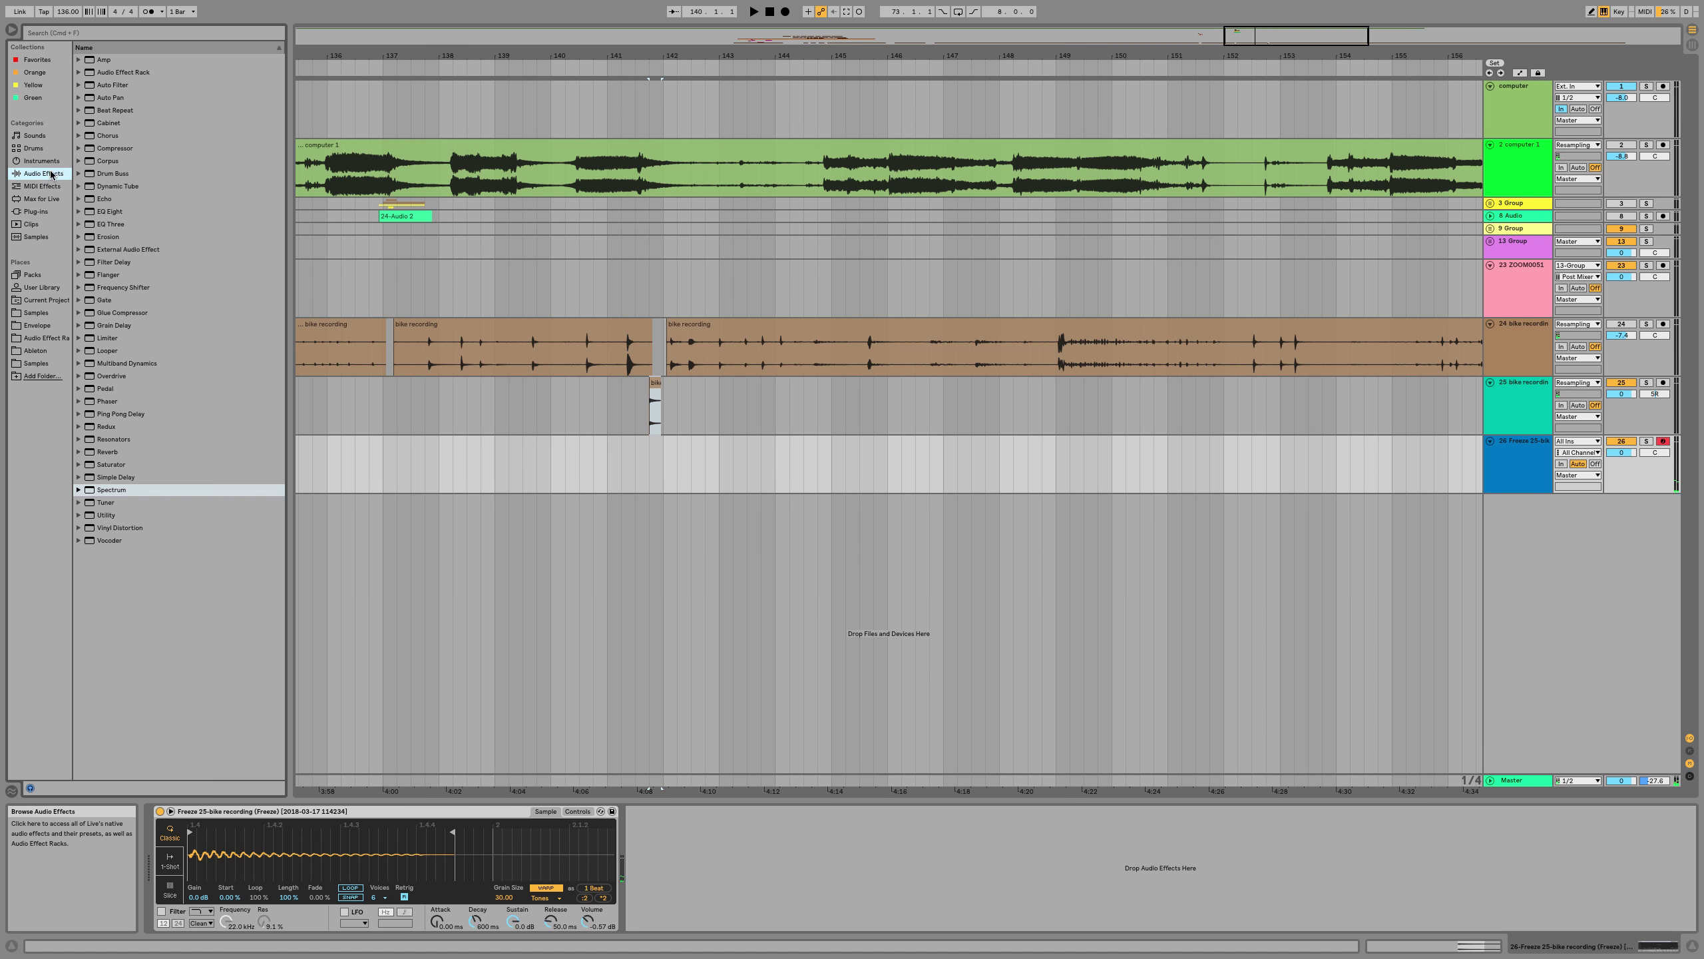
double_click(108, 451)
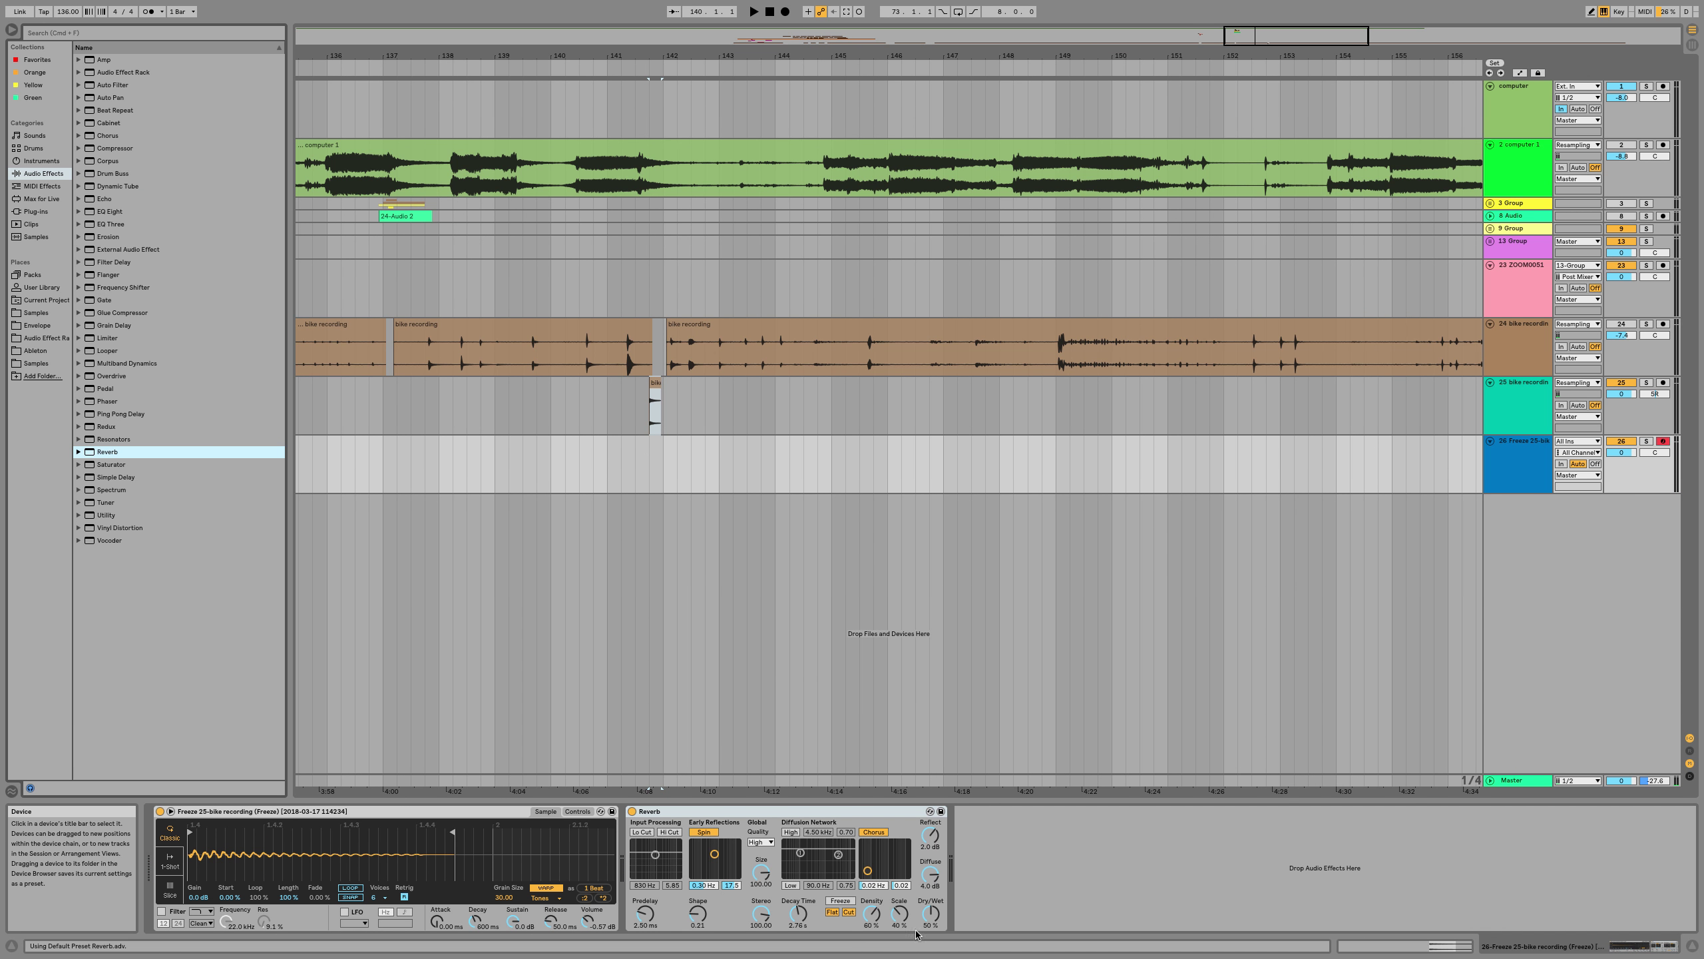
Play the flattened hit's clip, reveal its audio file in Finder and preview the file there
left_click(657, 395)
key("space")
key("space")
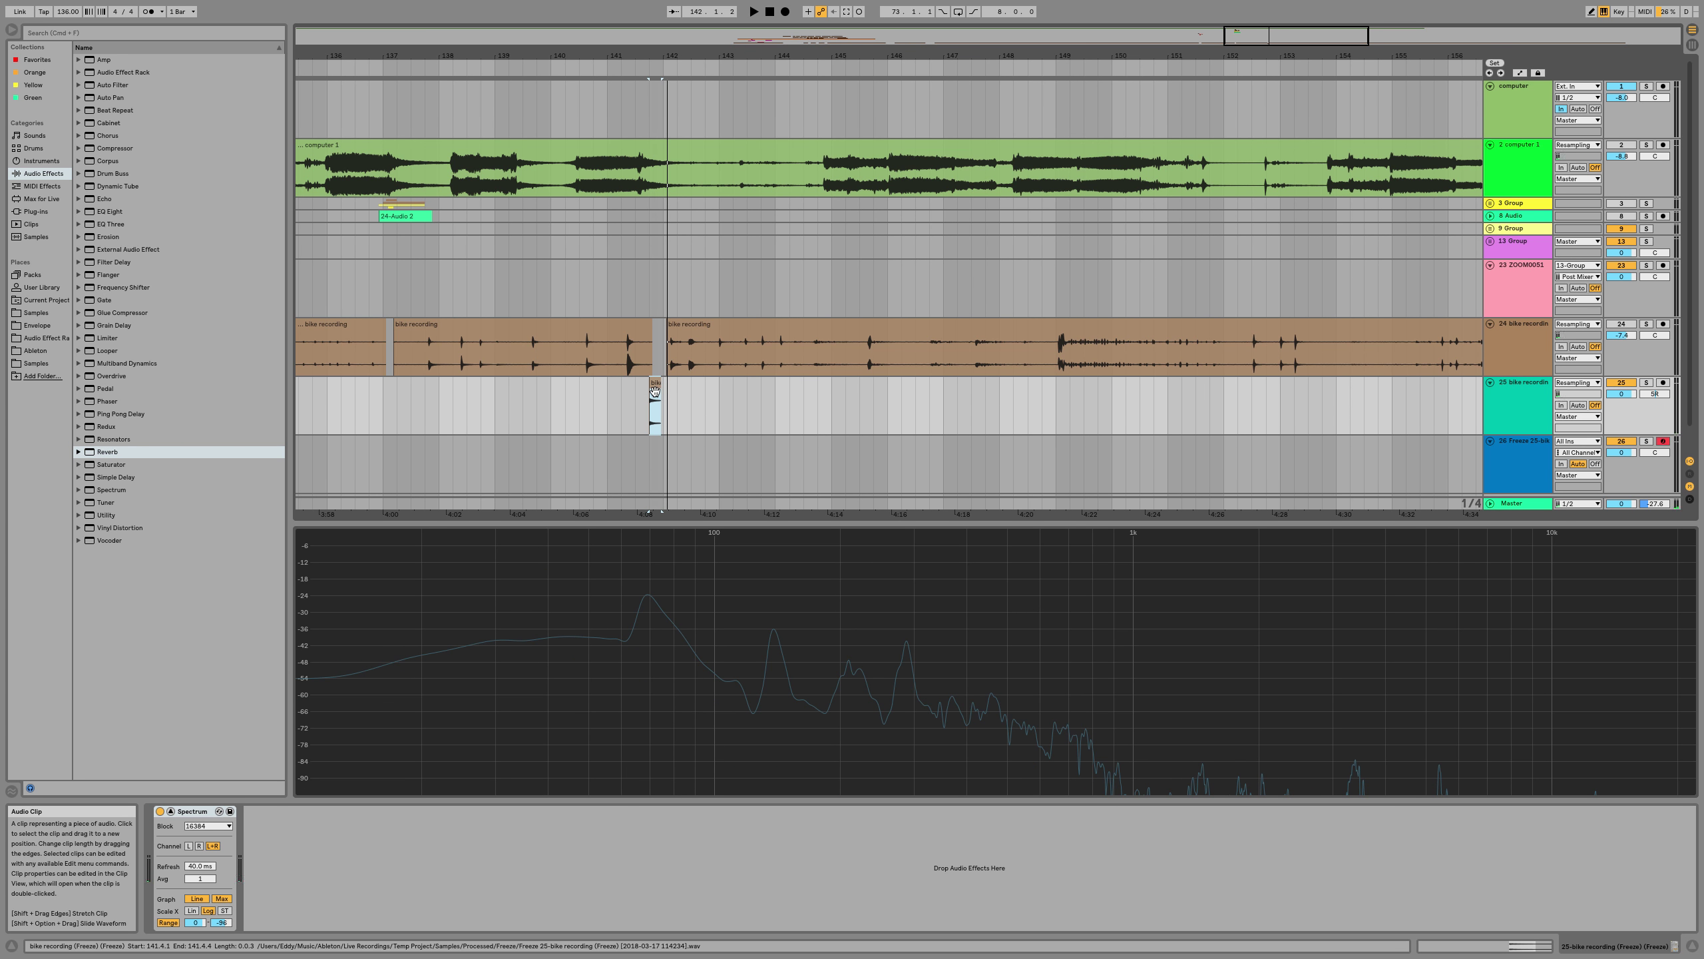
right_click(655, 391)
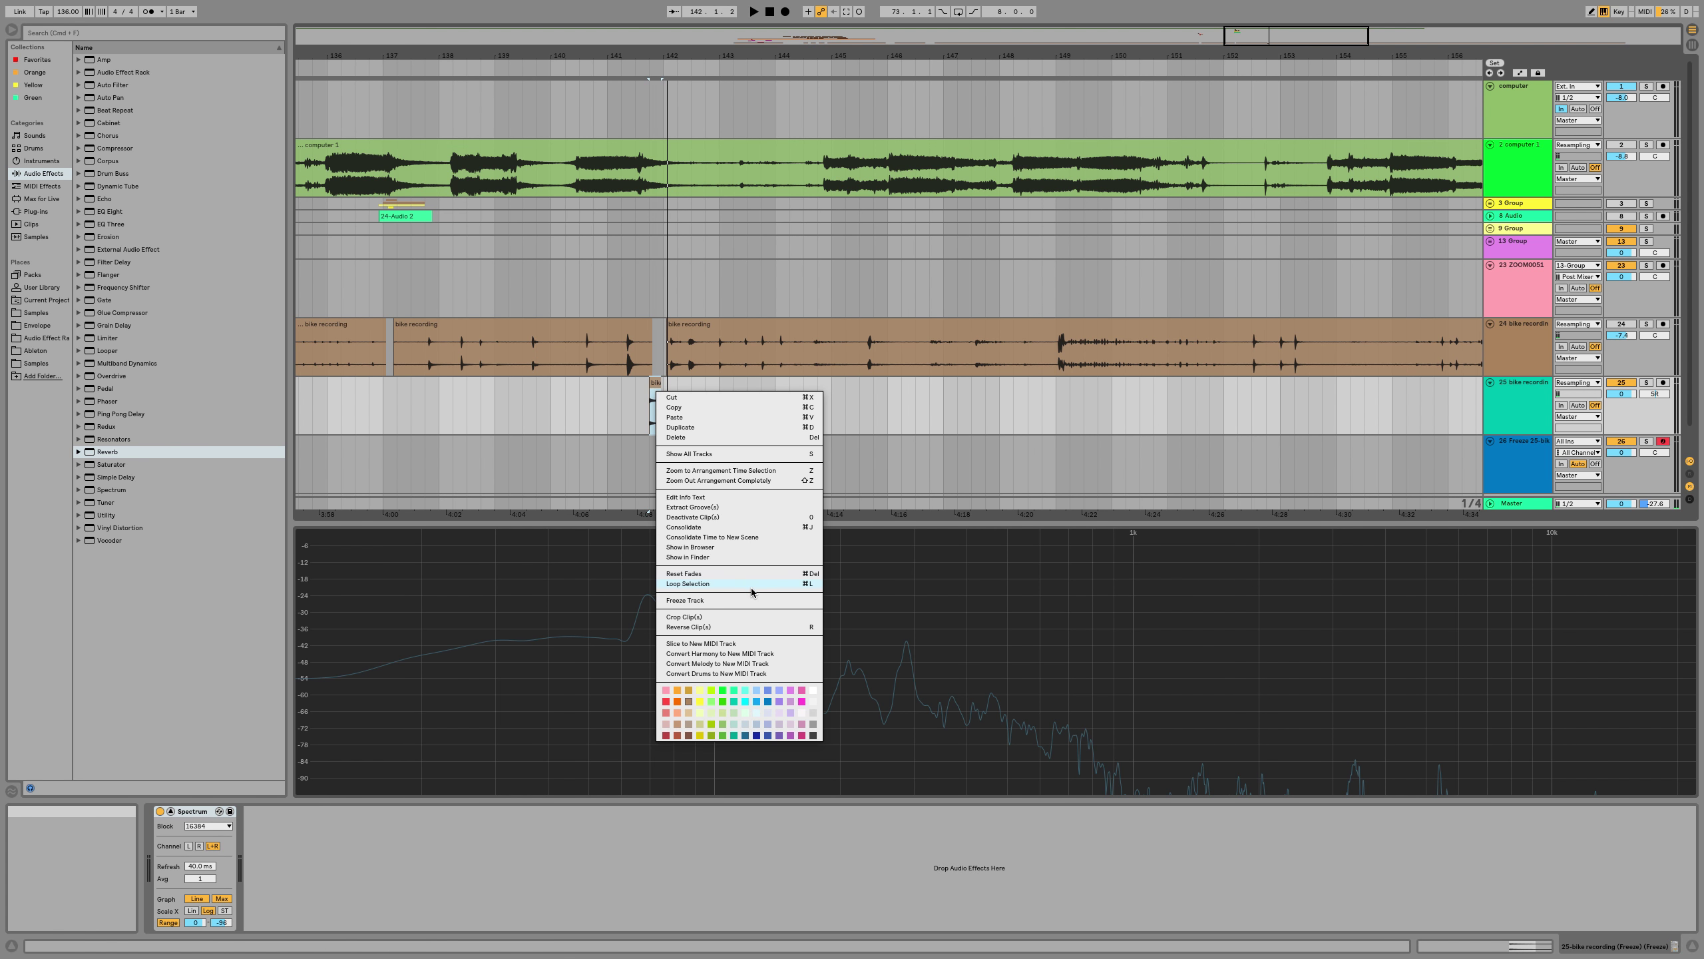
left_click(705, 557)
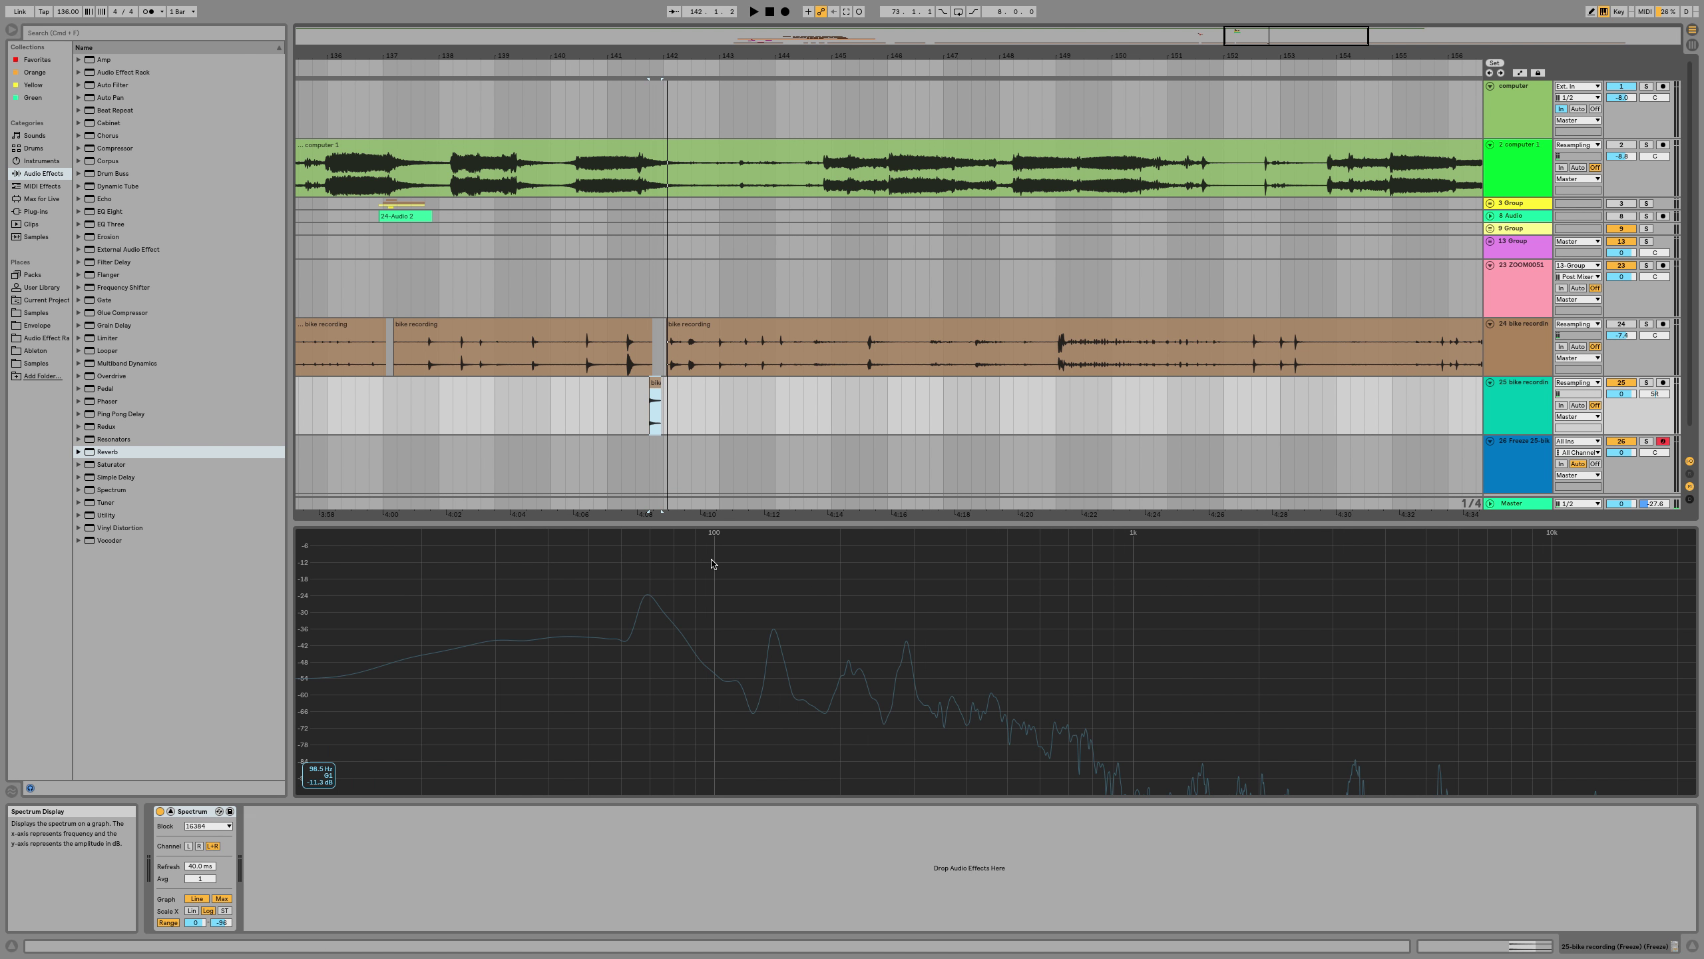
key("space")
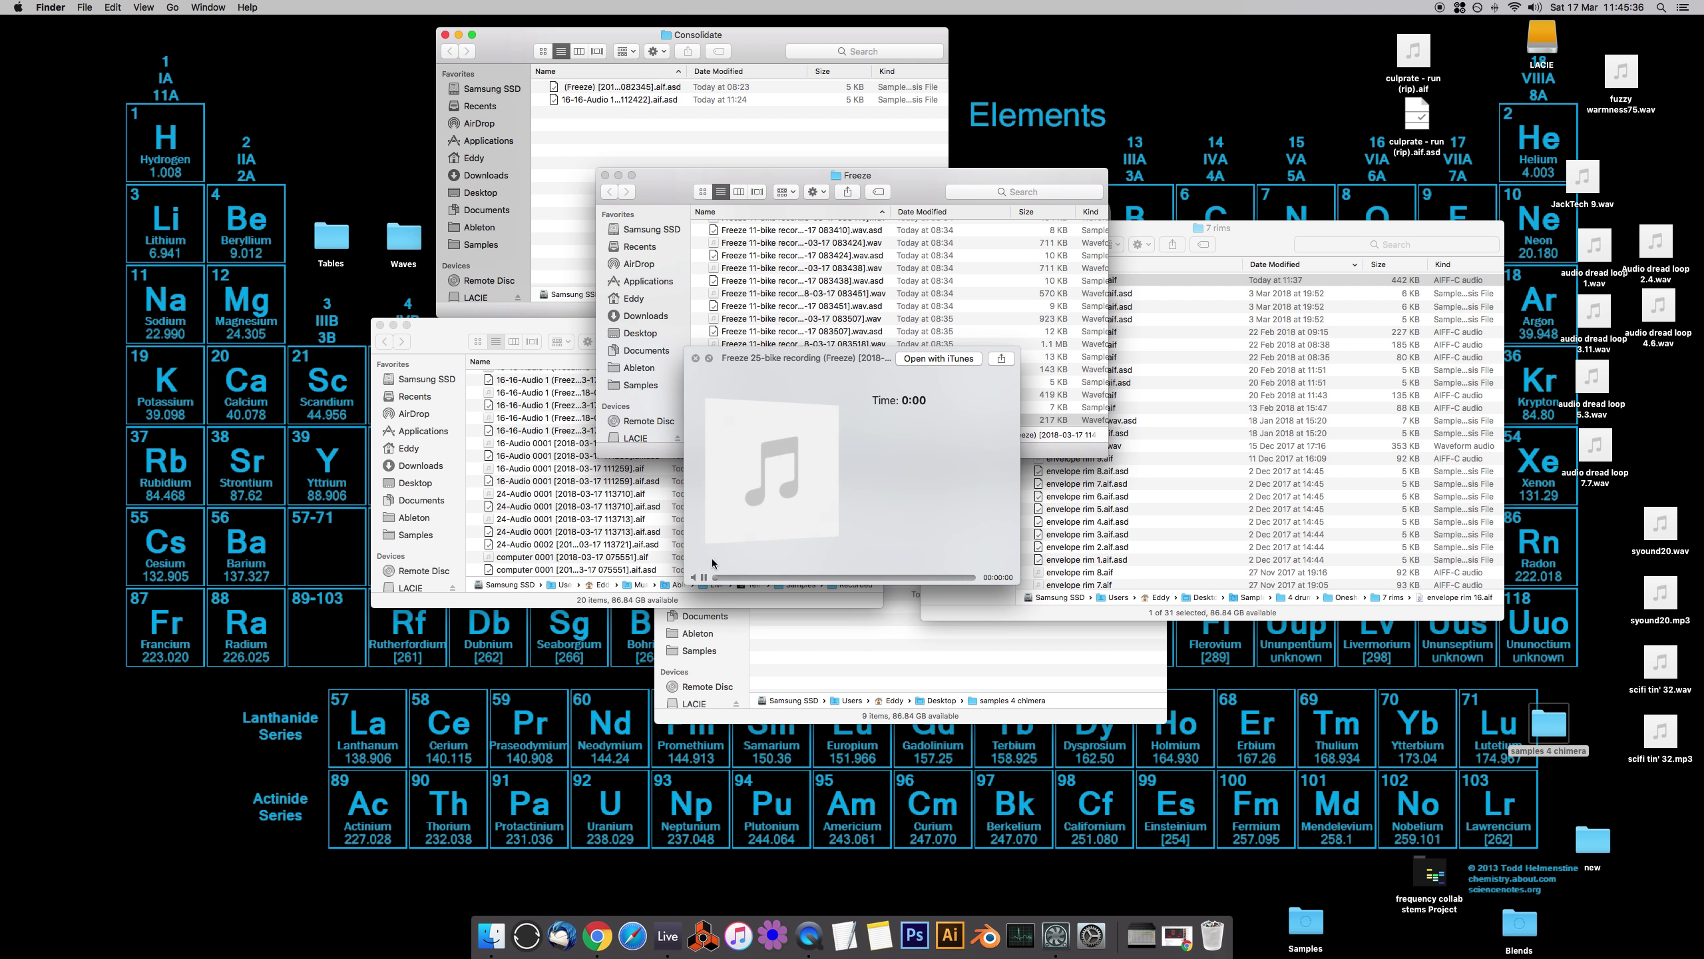
key("space")
Rename the revealed audio file to "pluck bass from bike C# 432.wav"
left_click(742, 420)
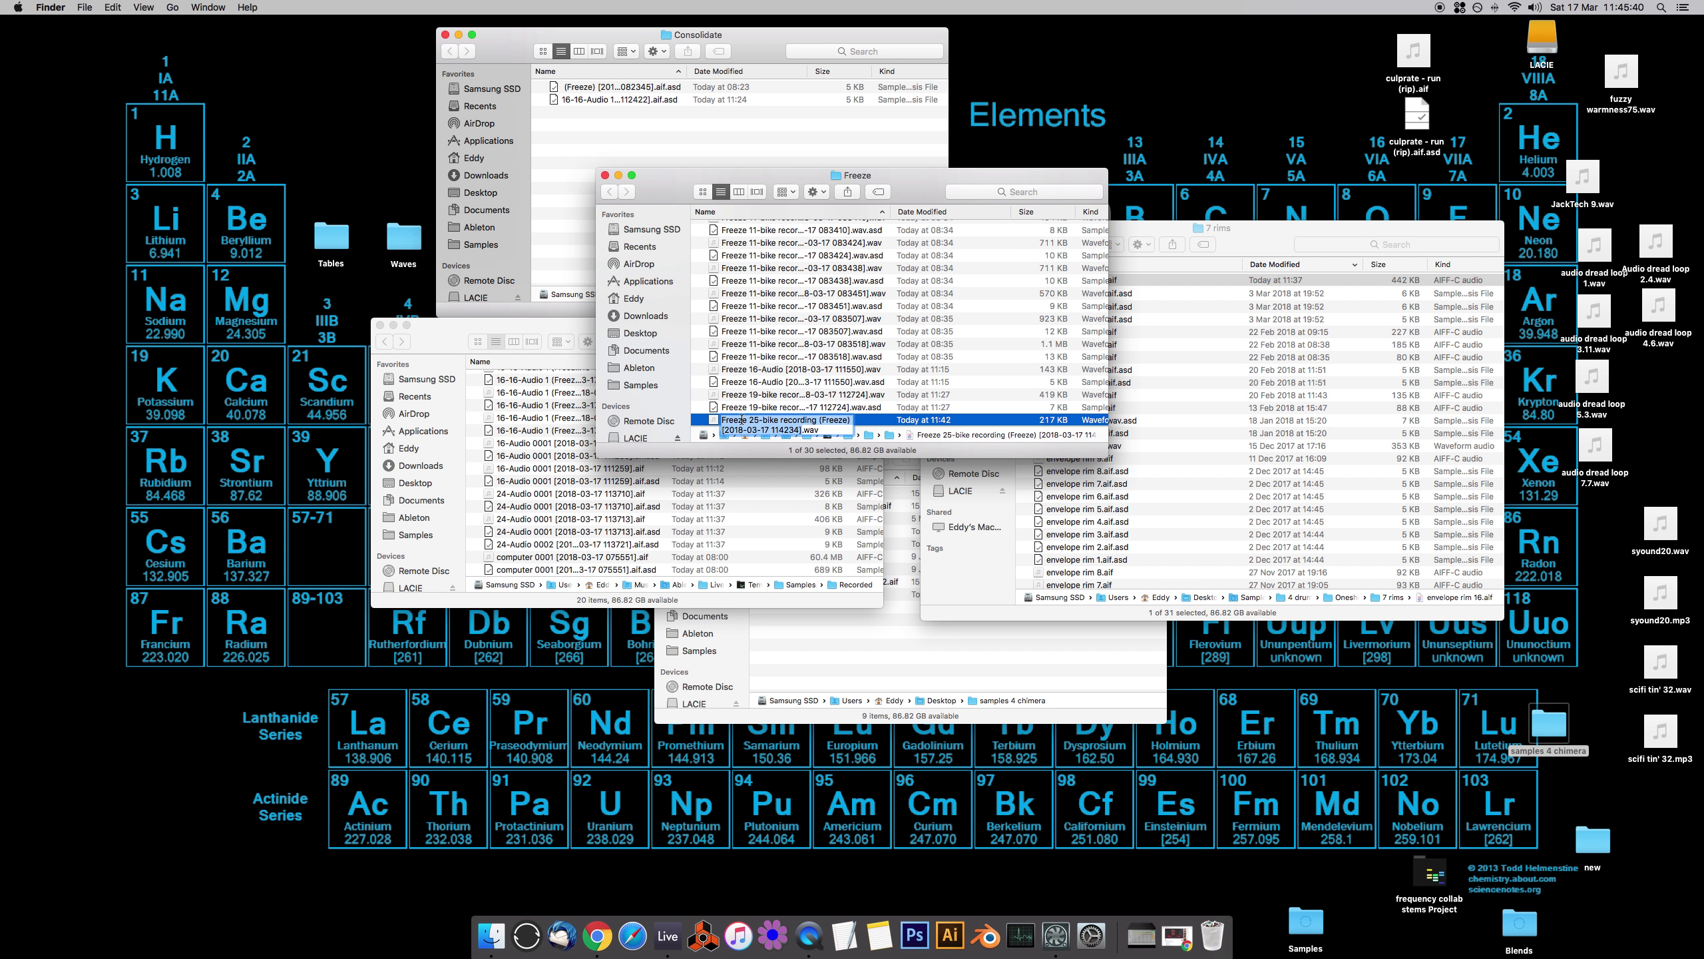
type("pluck 1")
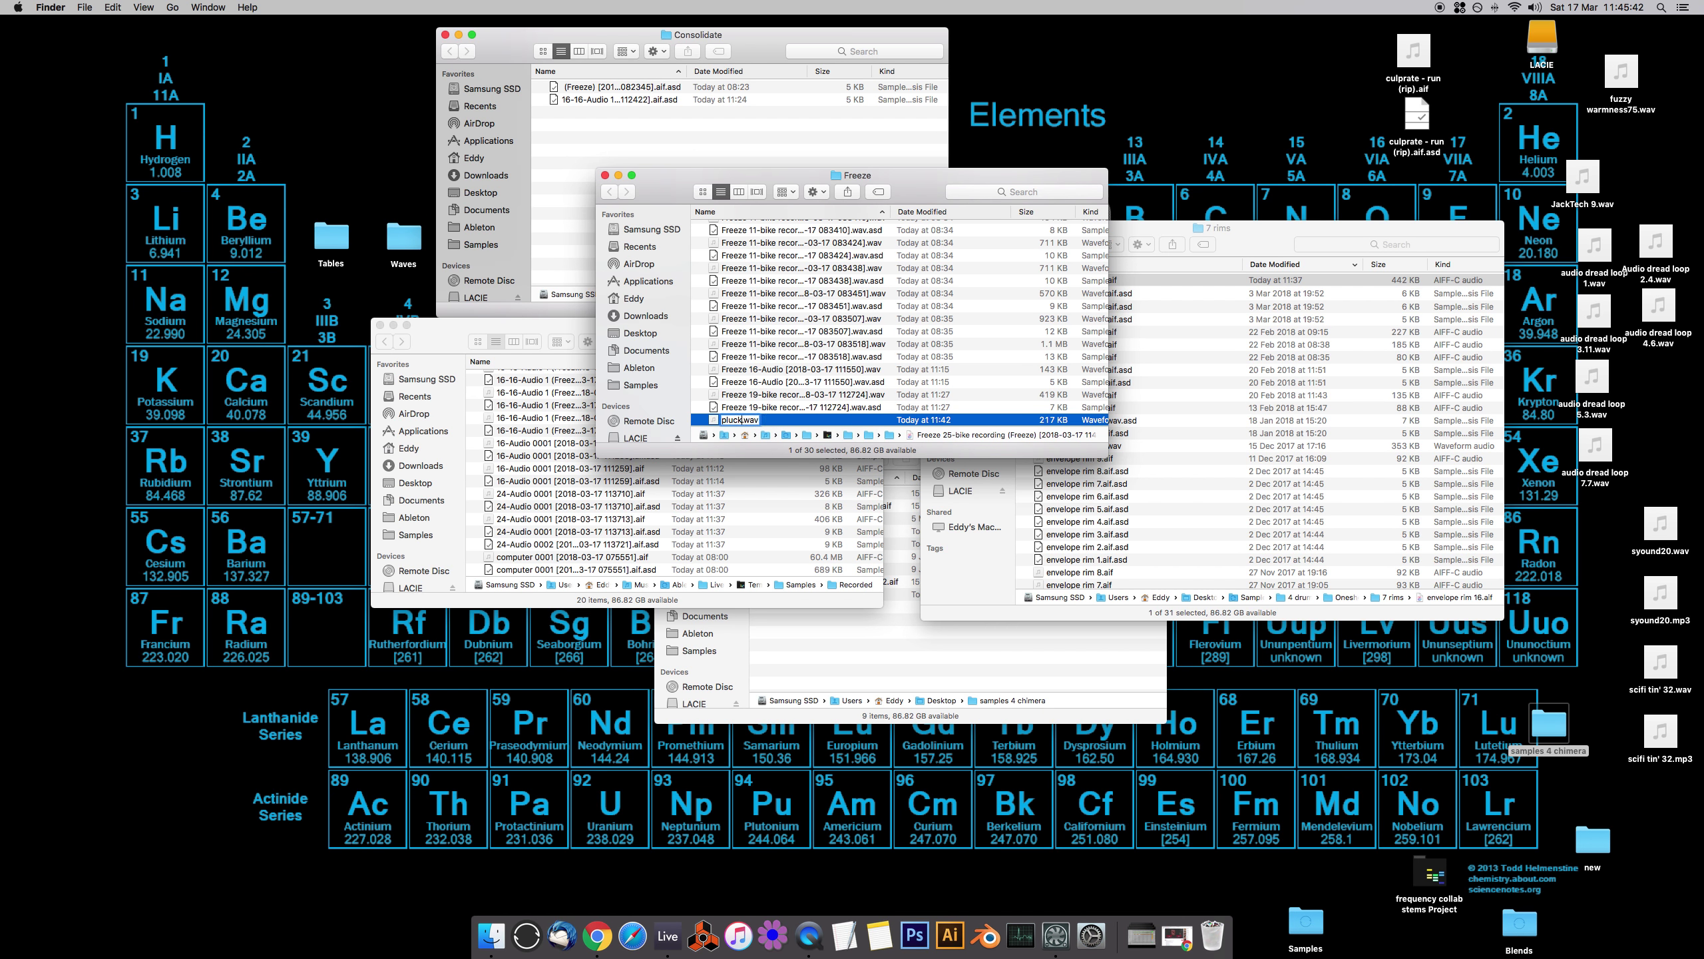
type("rom")
type("bass ")
type(" bik")
type("e")
key("Return")
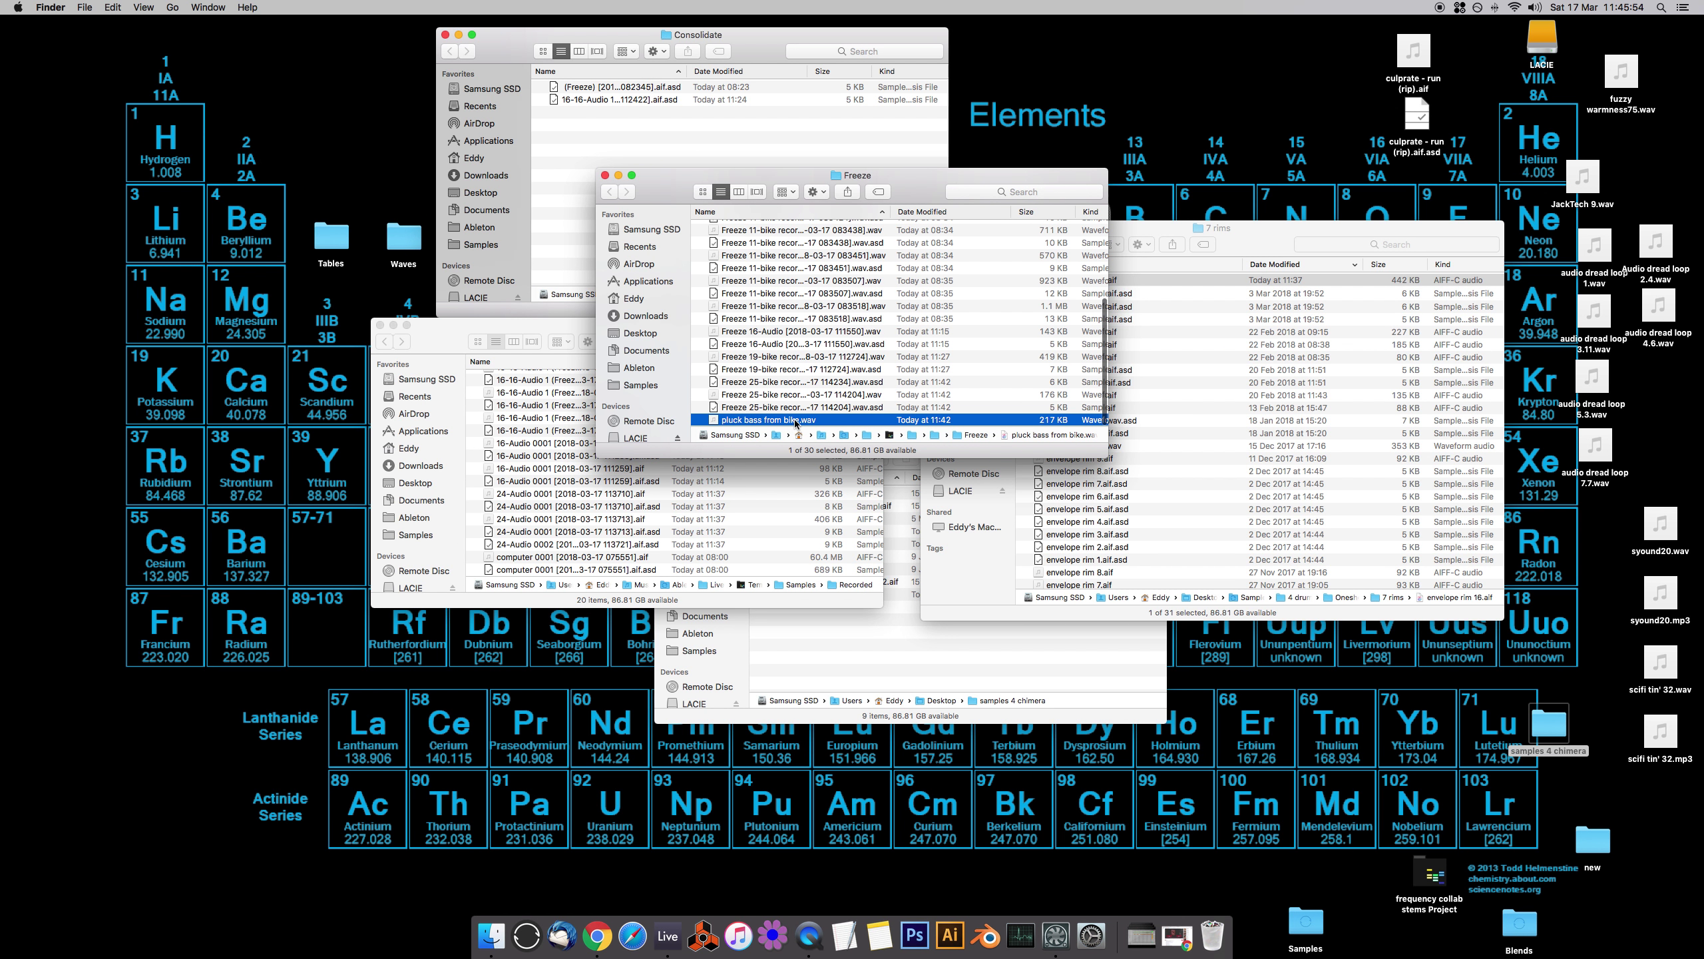
left_click(796, 423)
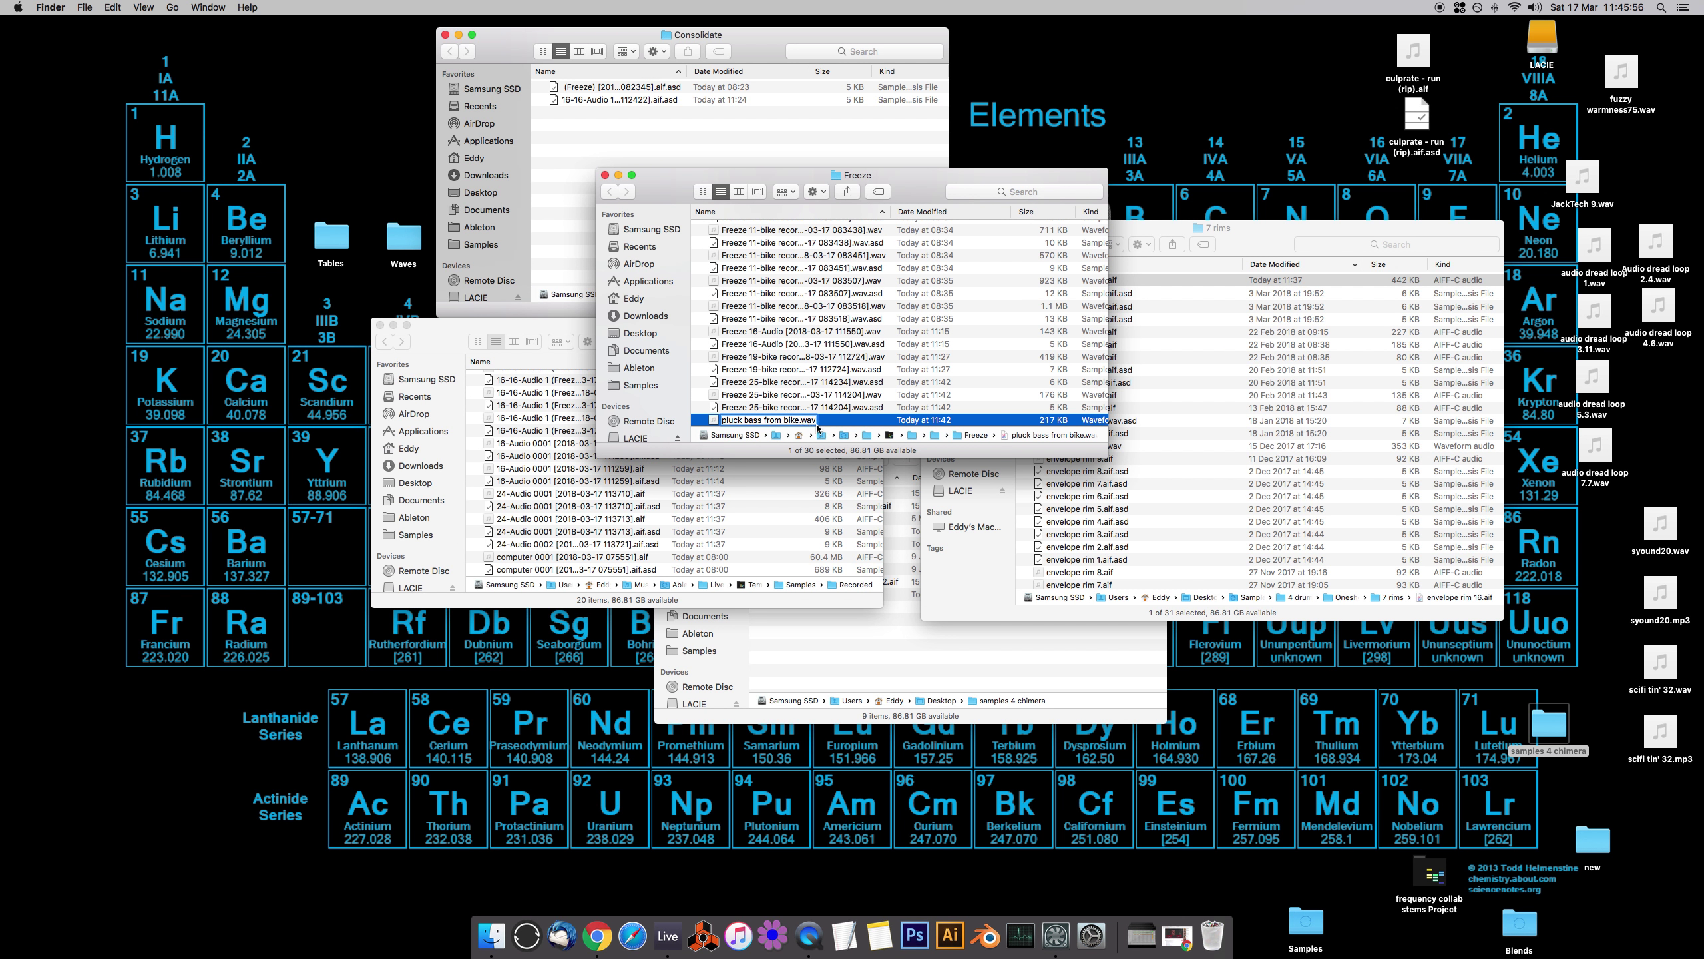
type("C# 432")
key("Return")
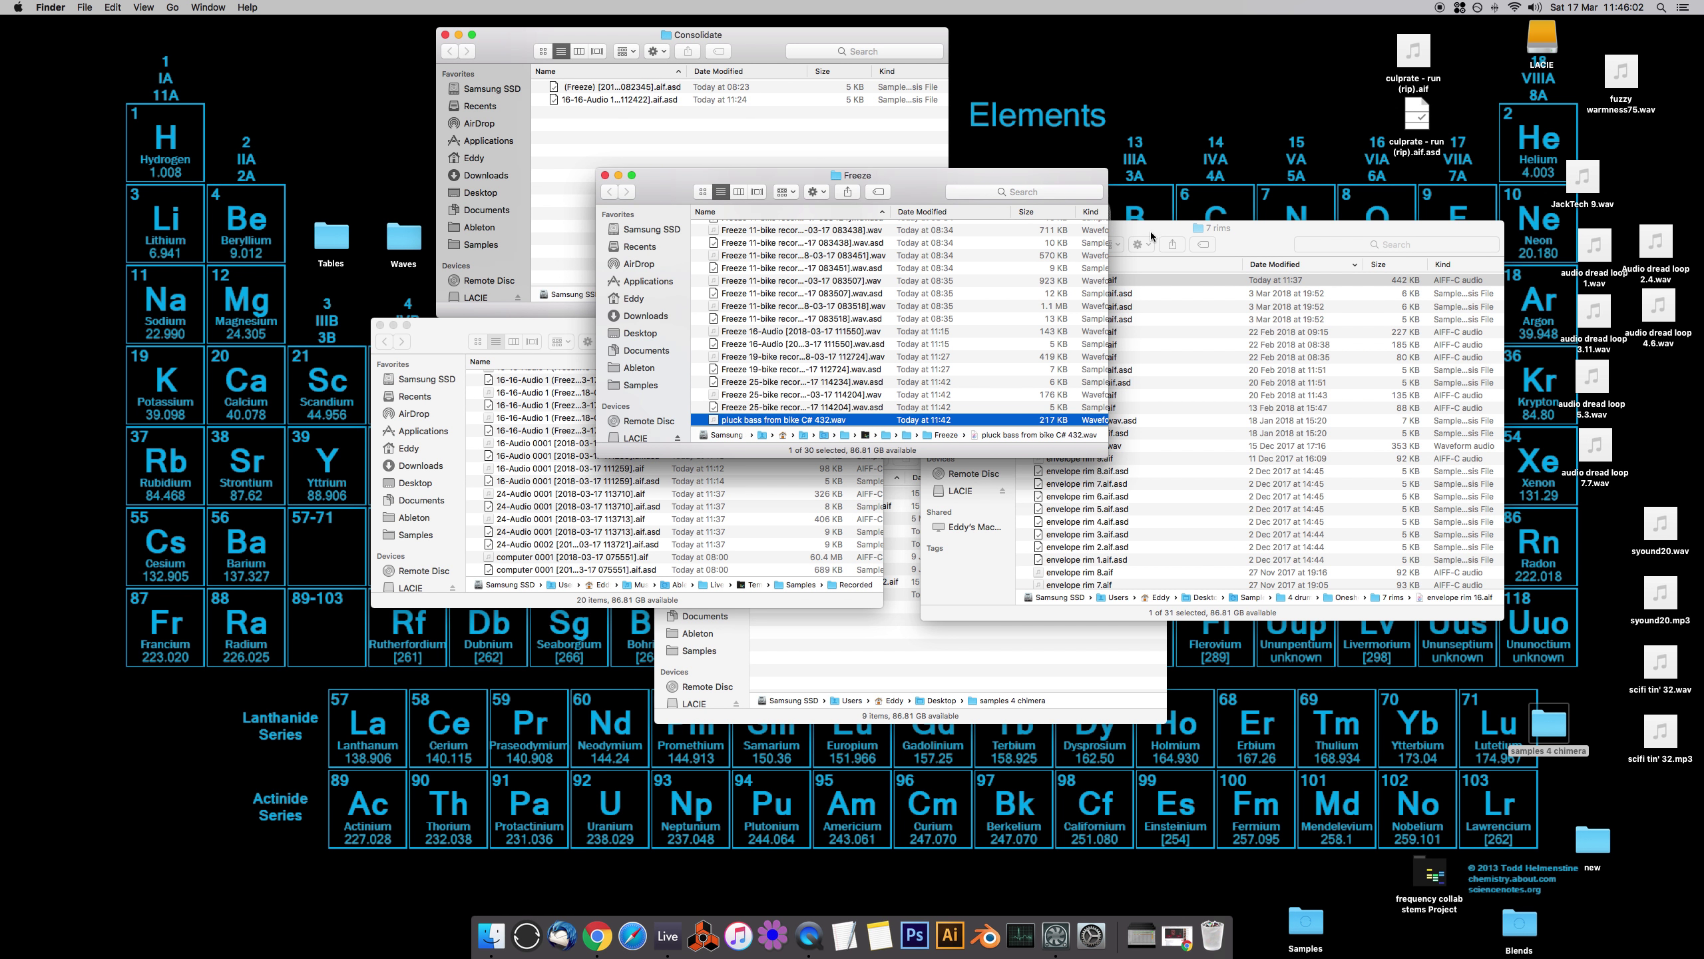
Move the renamed pluck bass file into the "8 bass" folder inside Samples
left_click(1153, 239)
left_click(935, 245)
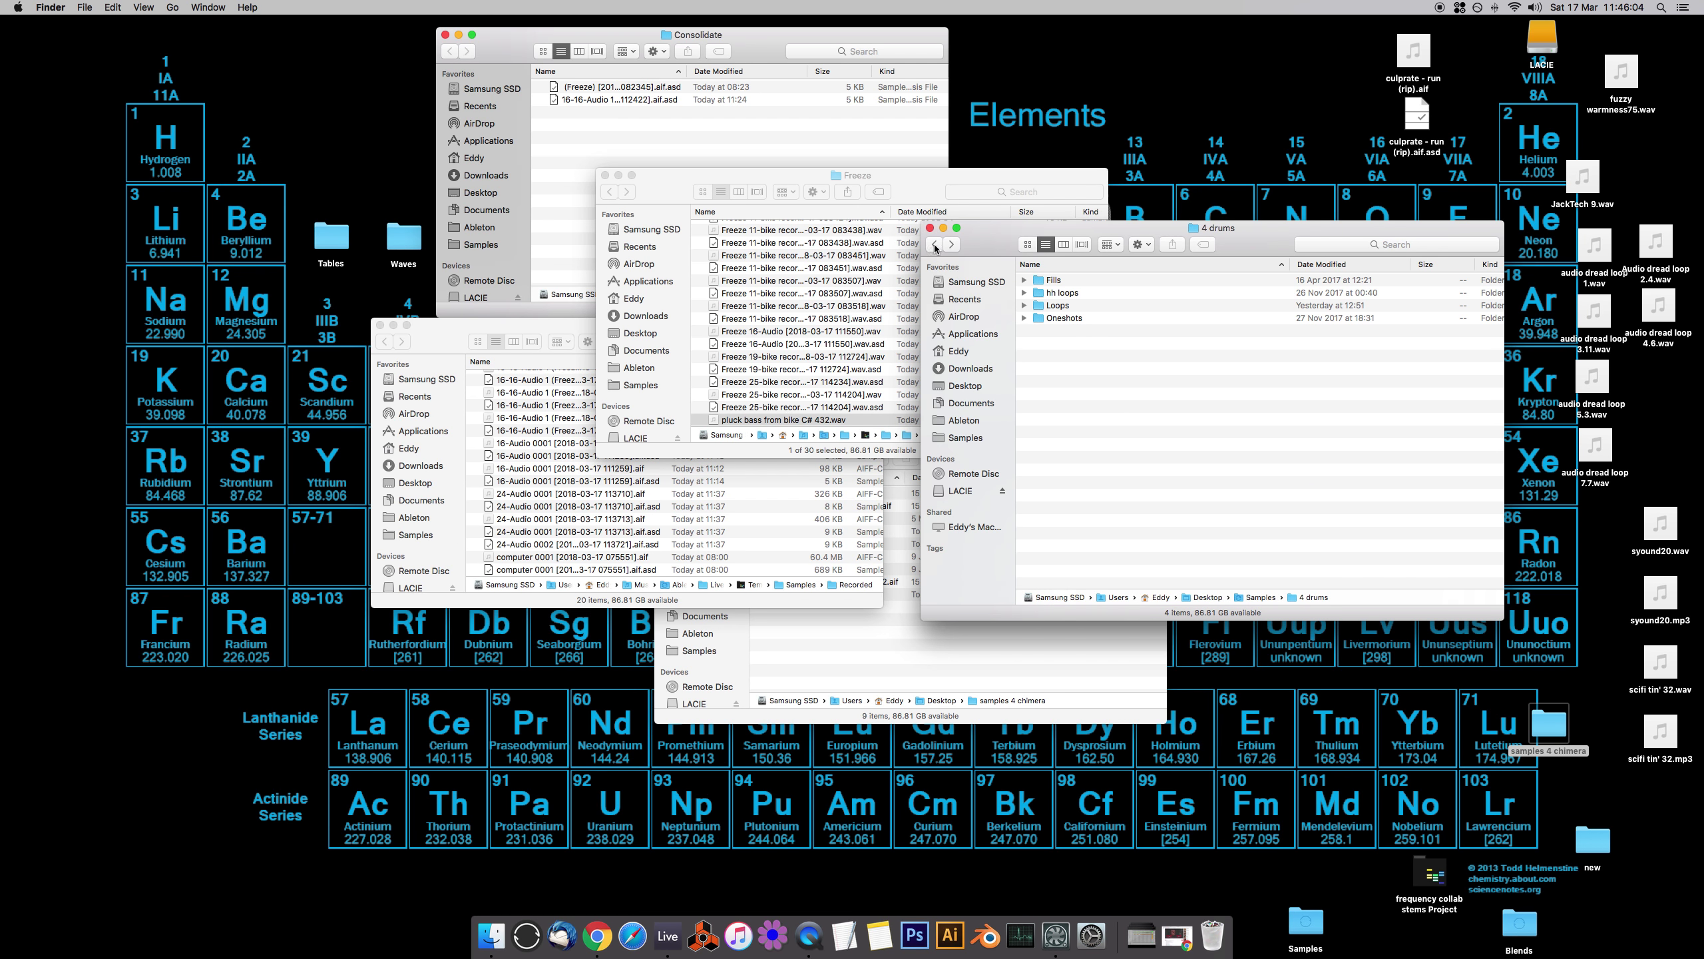
left_click(965, 437)
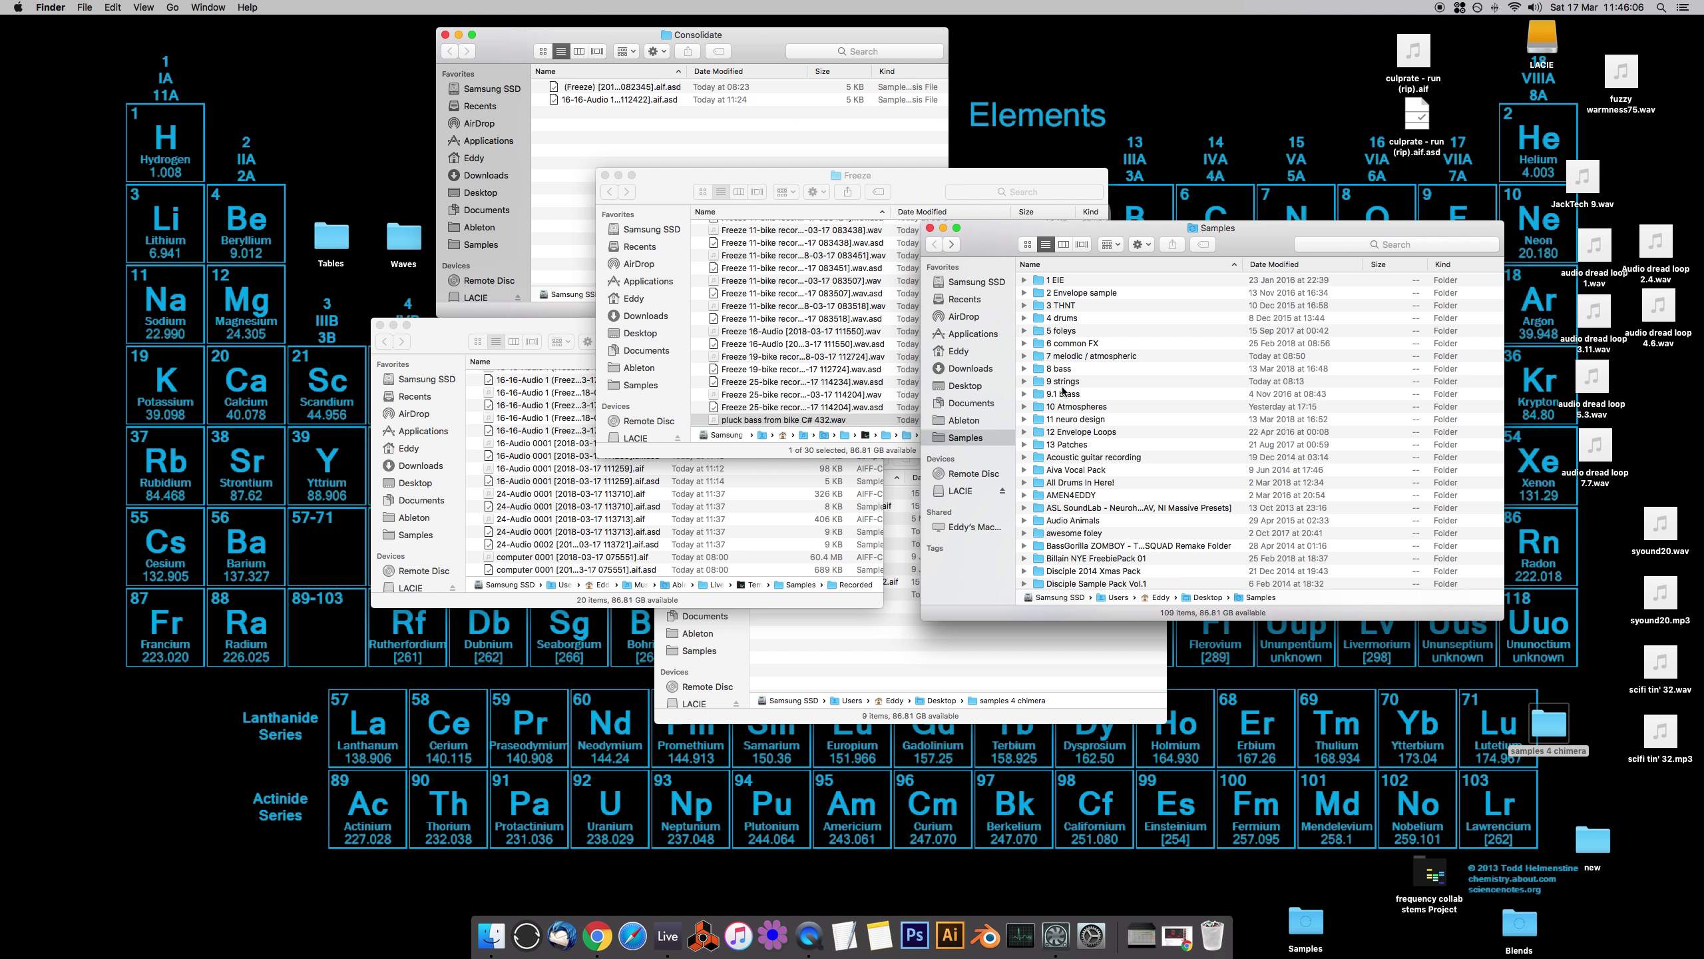
double_click(1059, 369)
left_click_drag(776, 428, 1169, 374)
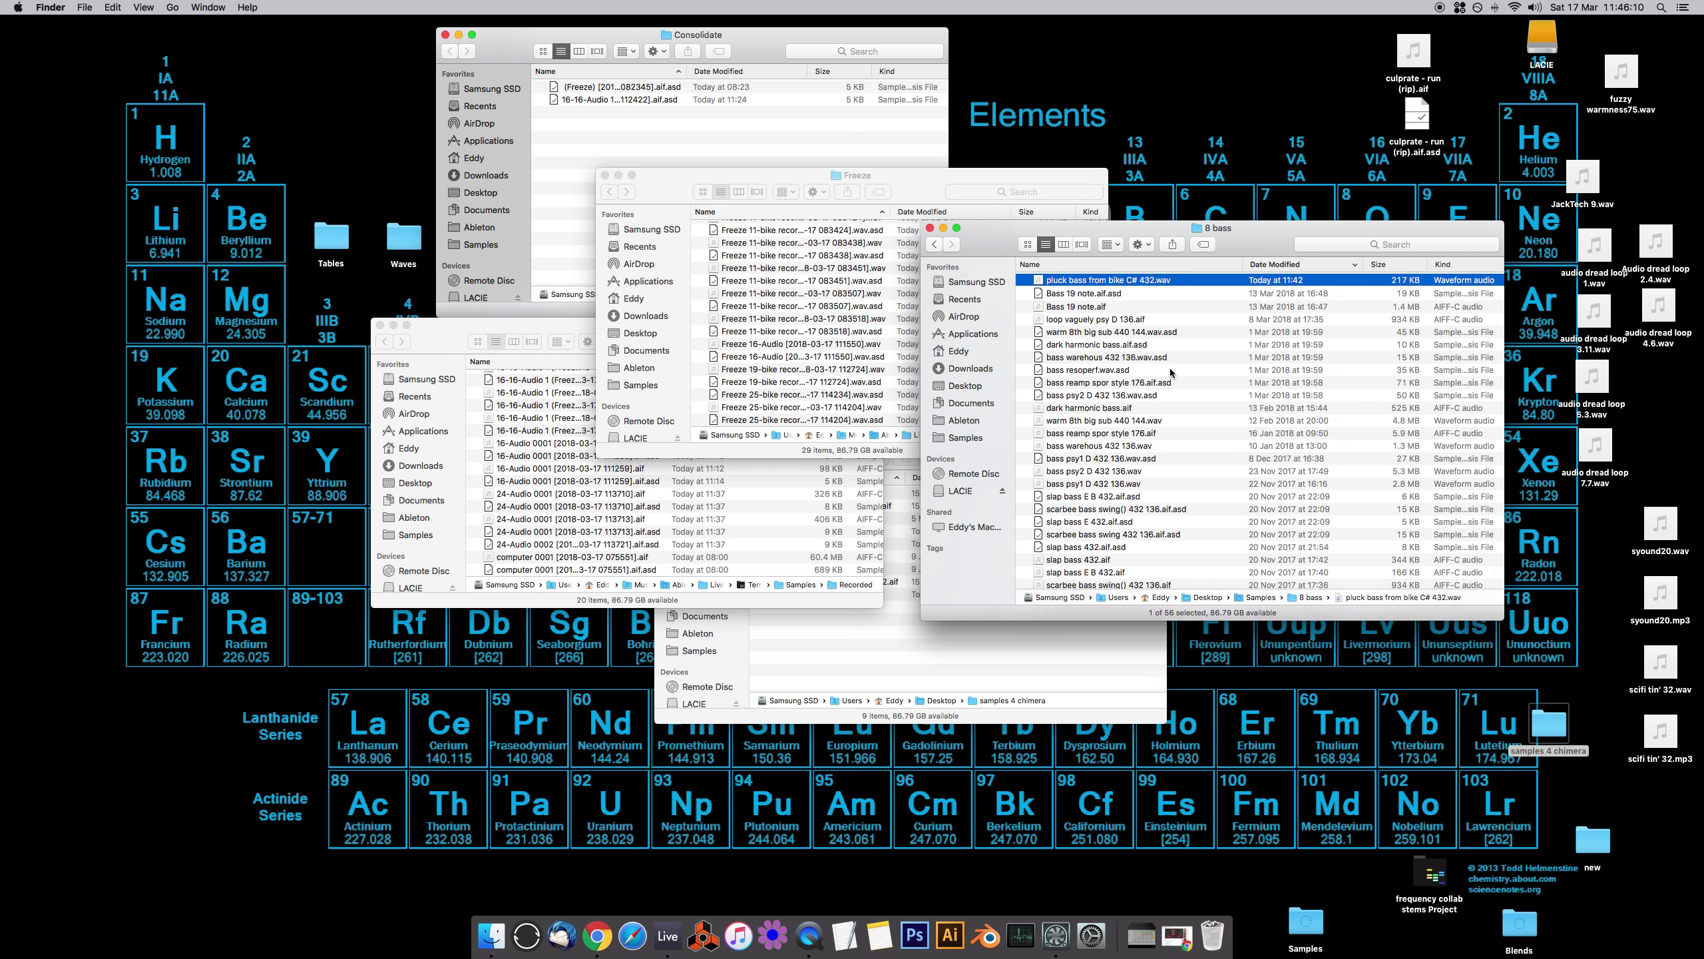
Back in Ableton Live, load "pluck bass from bike C# 432.wav" from the "8 bass" samples folder into Simpler
key("super+Tab")
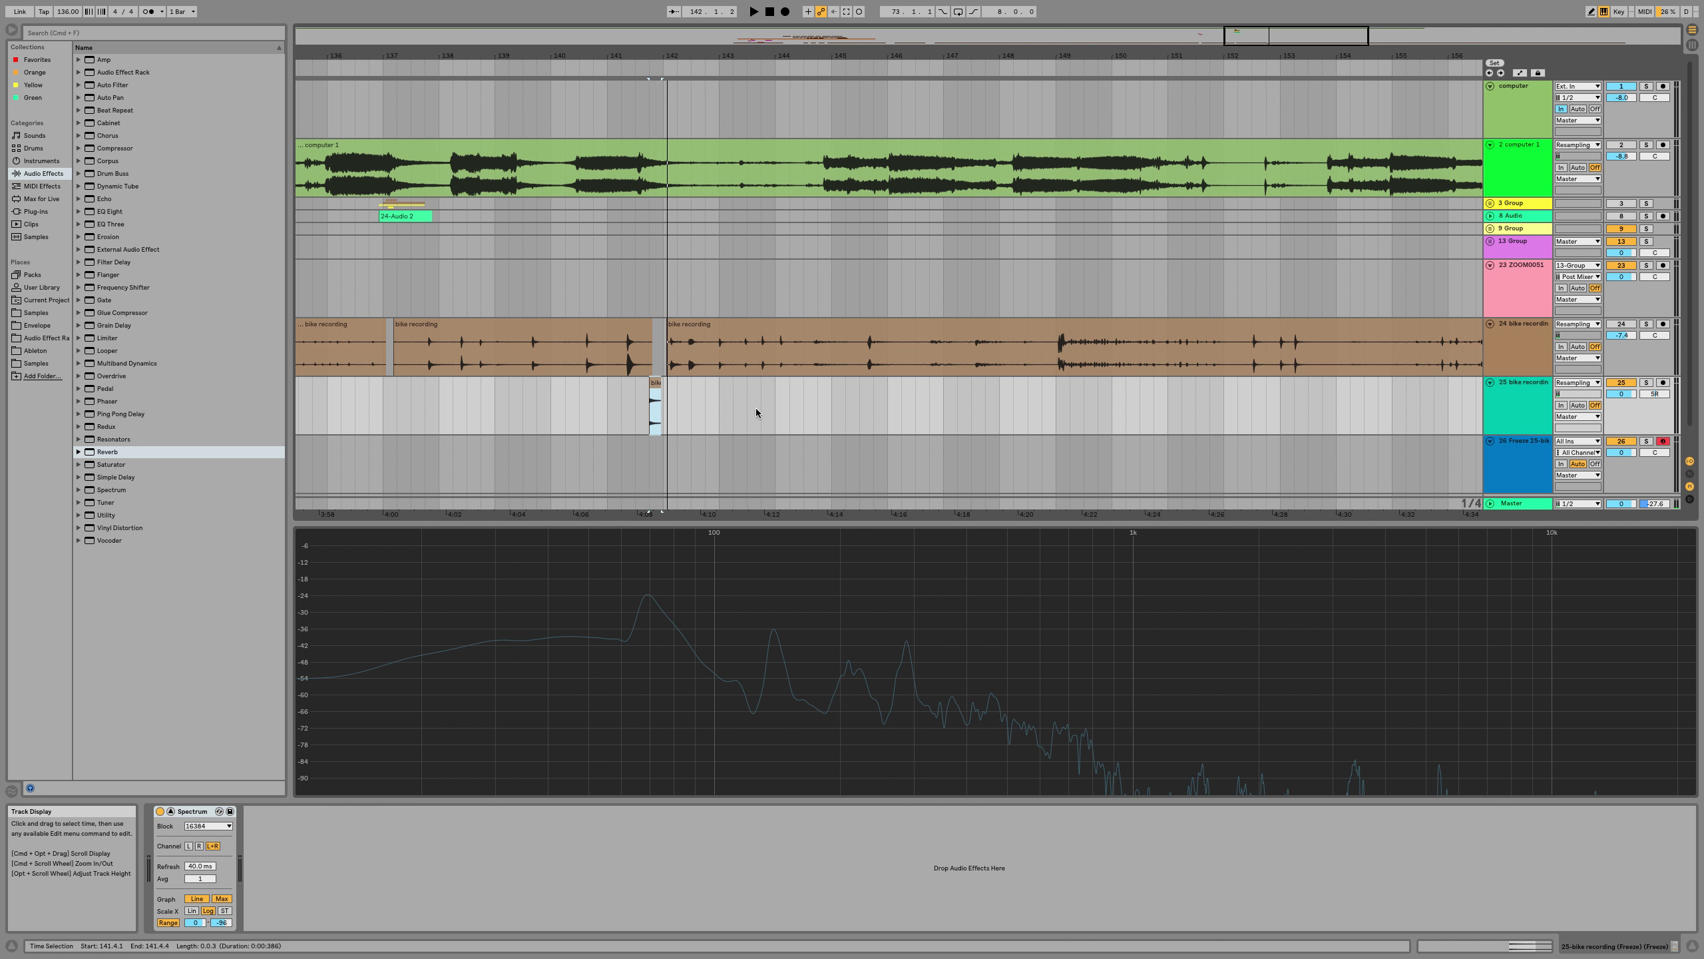
left_click(648, 451)
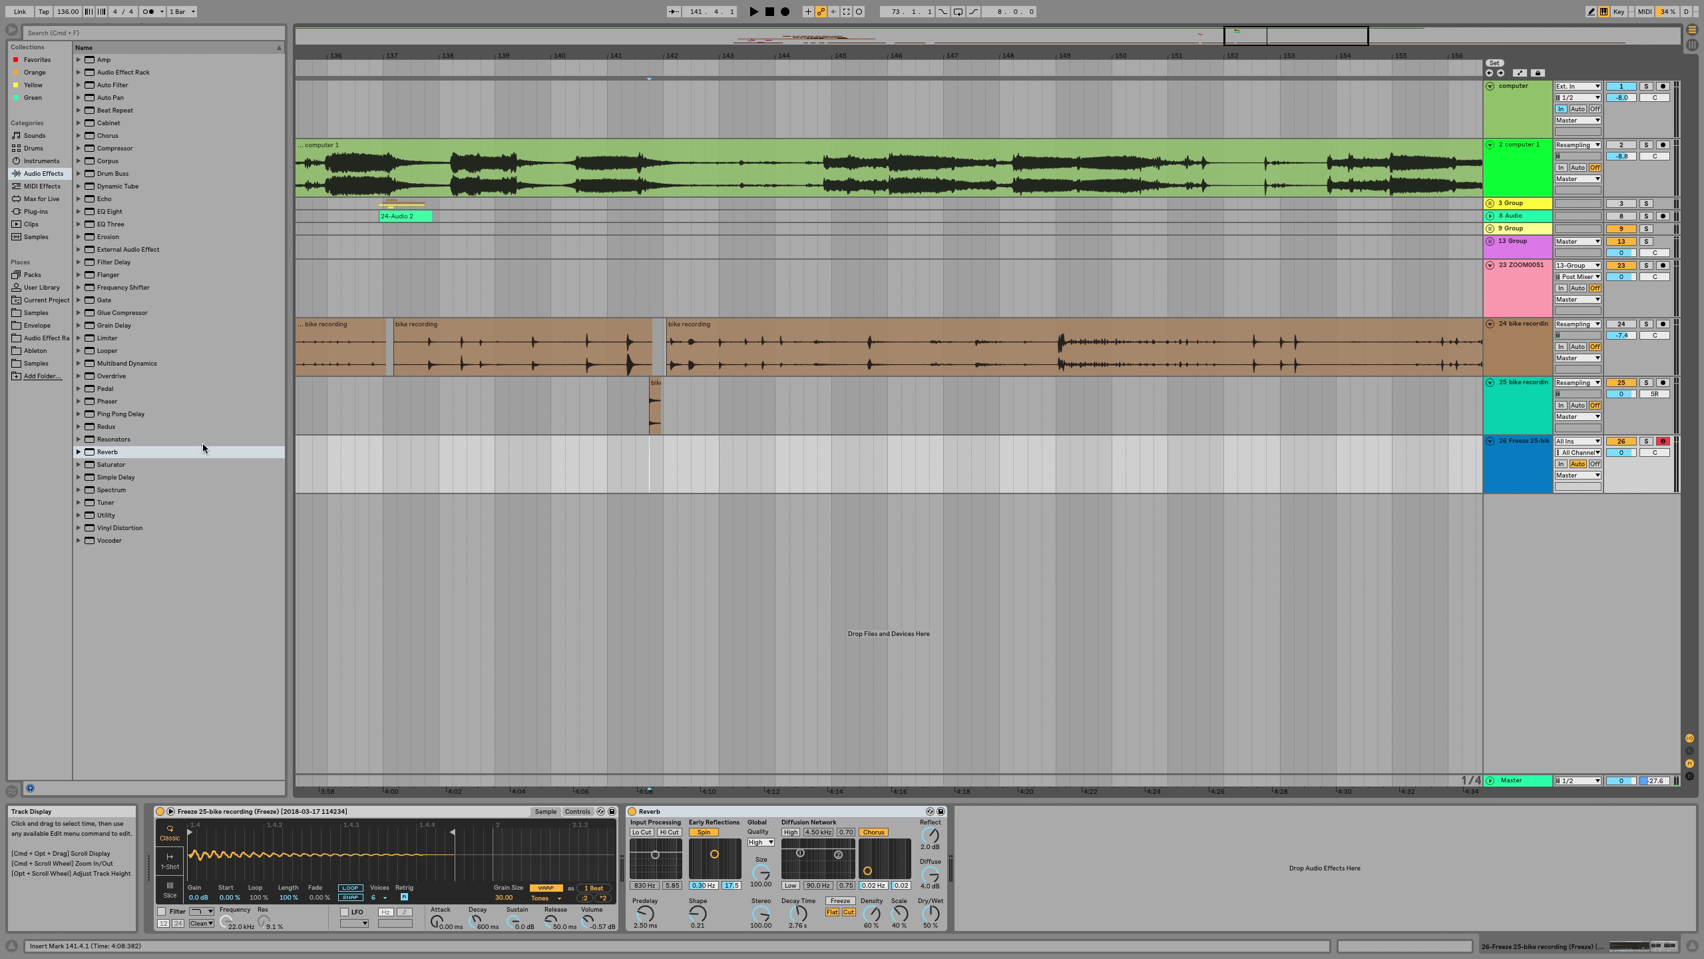
left_click(35, 312)
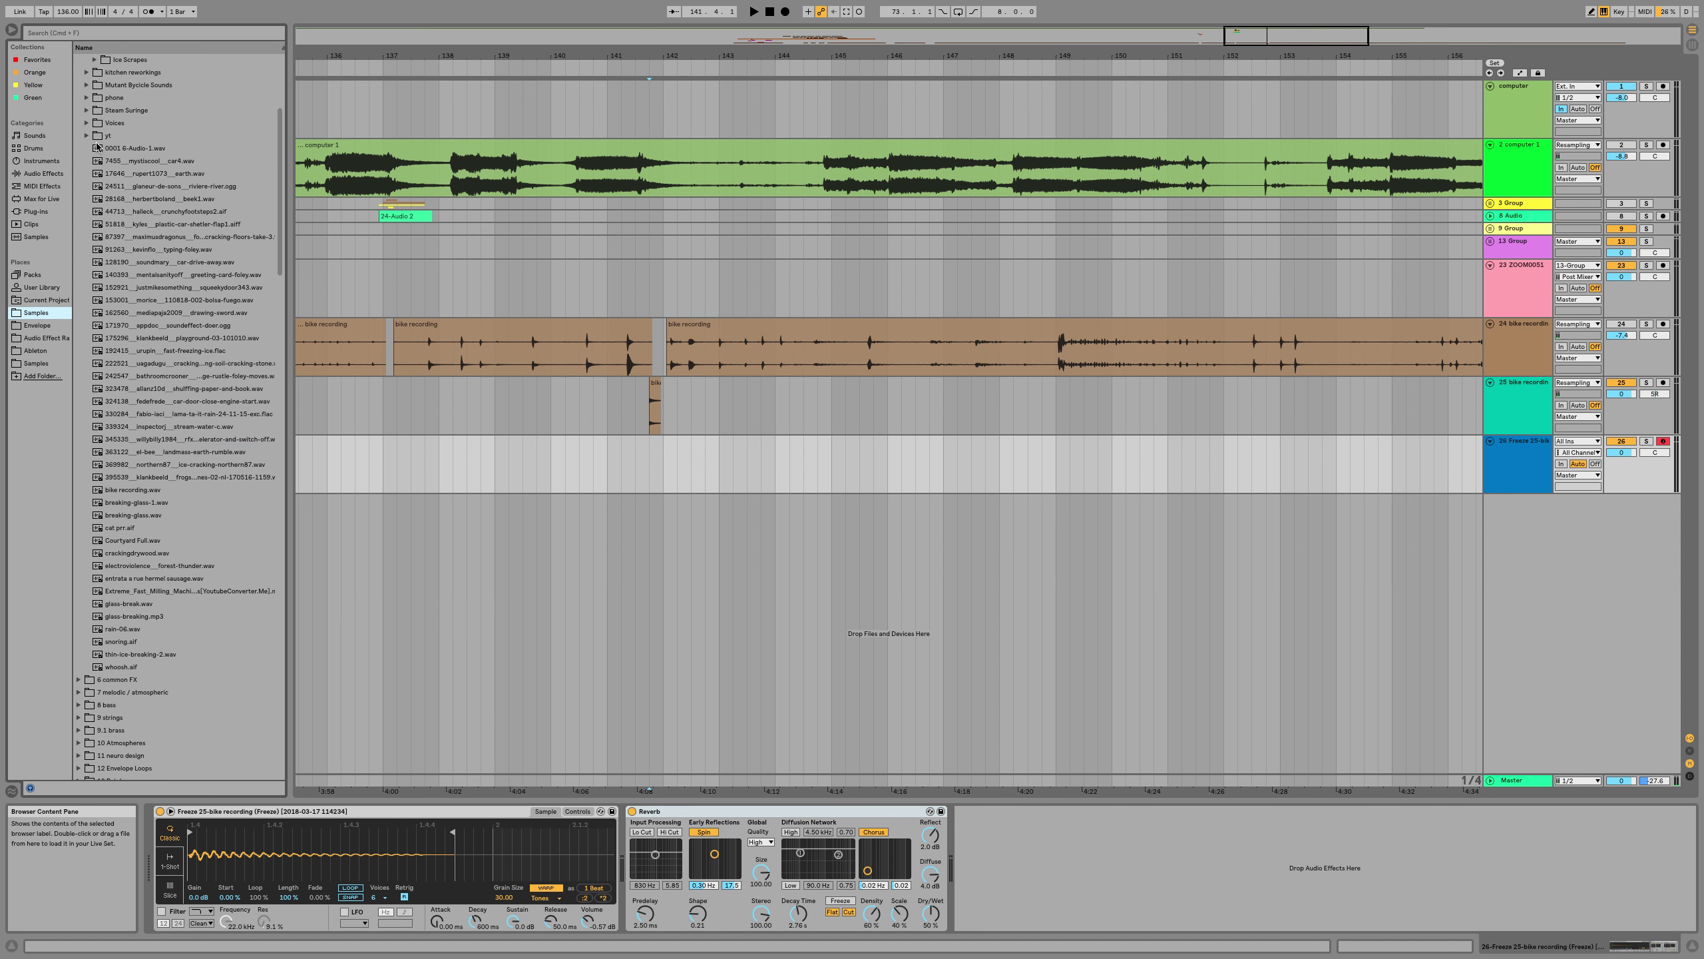
scroll(104, 192, "down", 9)
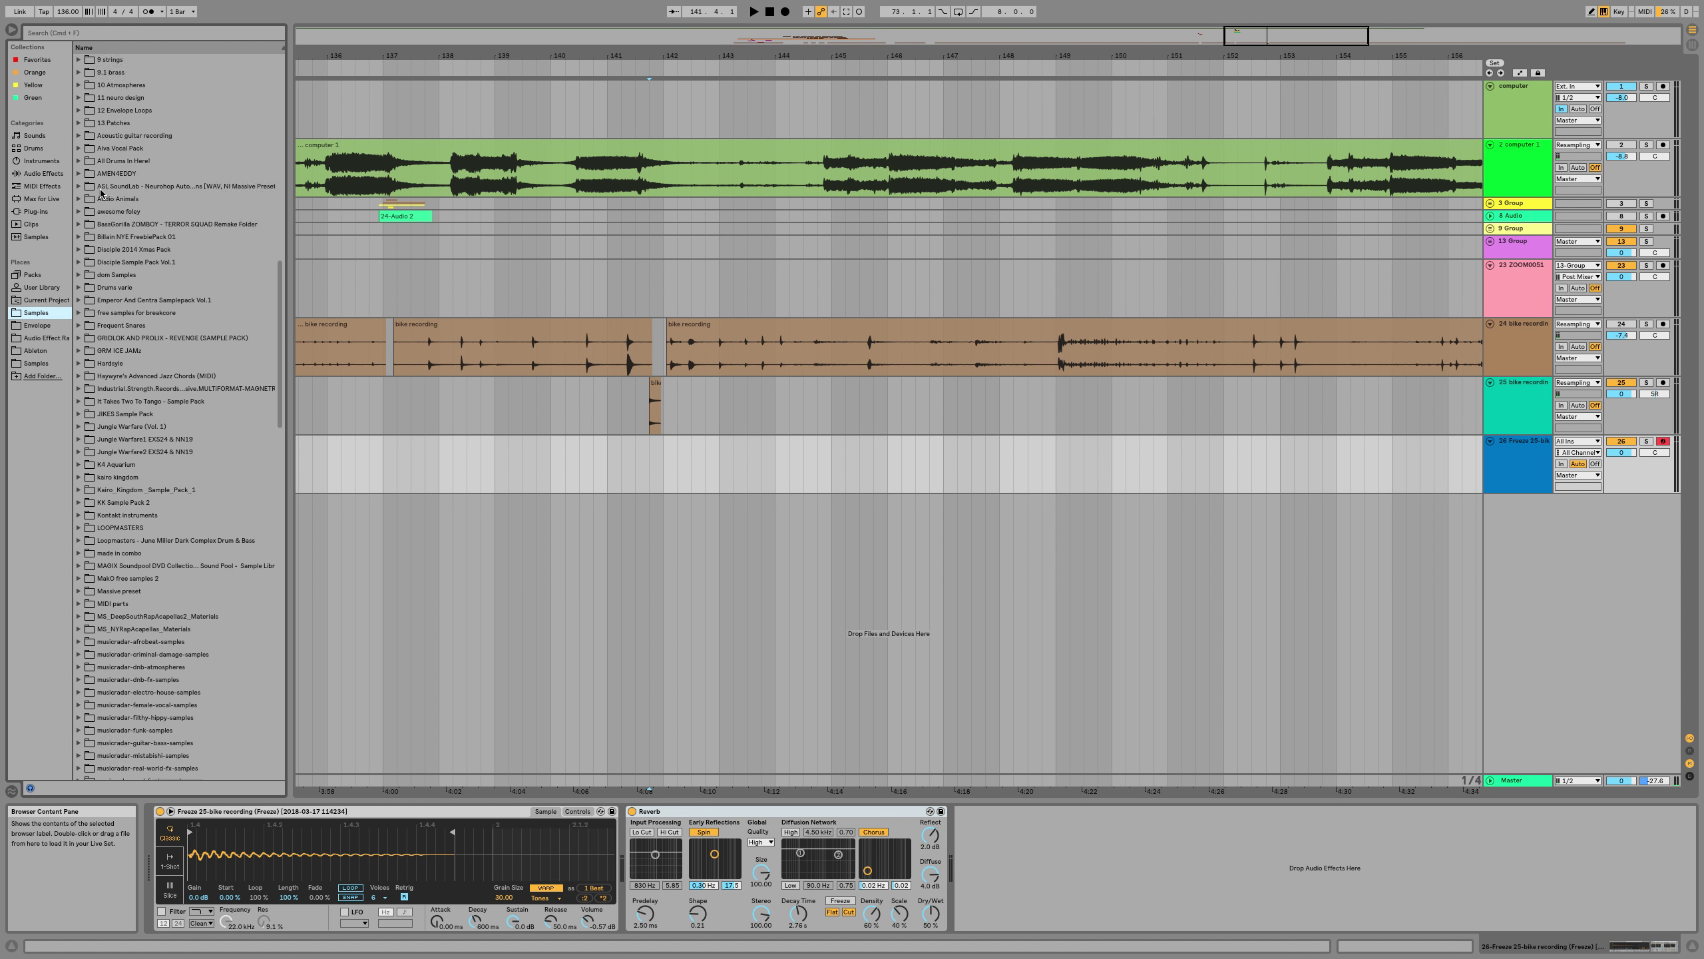
scroll(108, 197, "up", 1)
left_click(107, 390)
scroll(153, 287, "down", 9)
scroll(152, 287, "up", 3)
left_click_drag(118, 312, 270, 836)
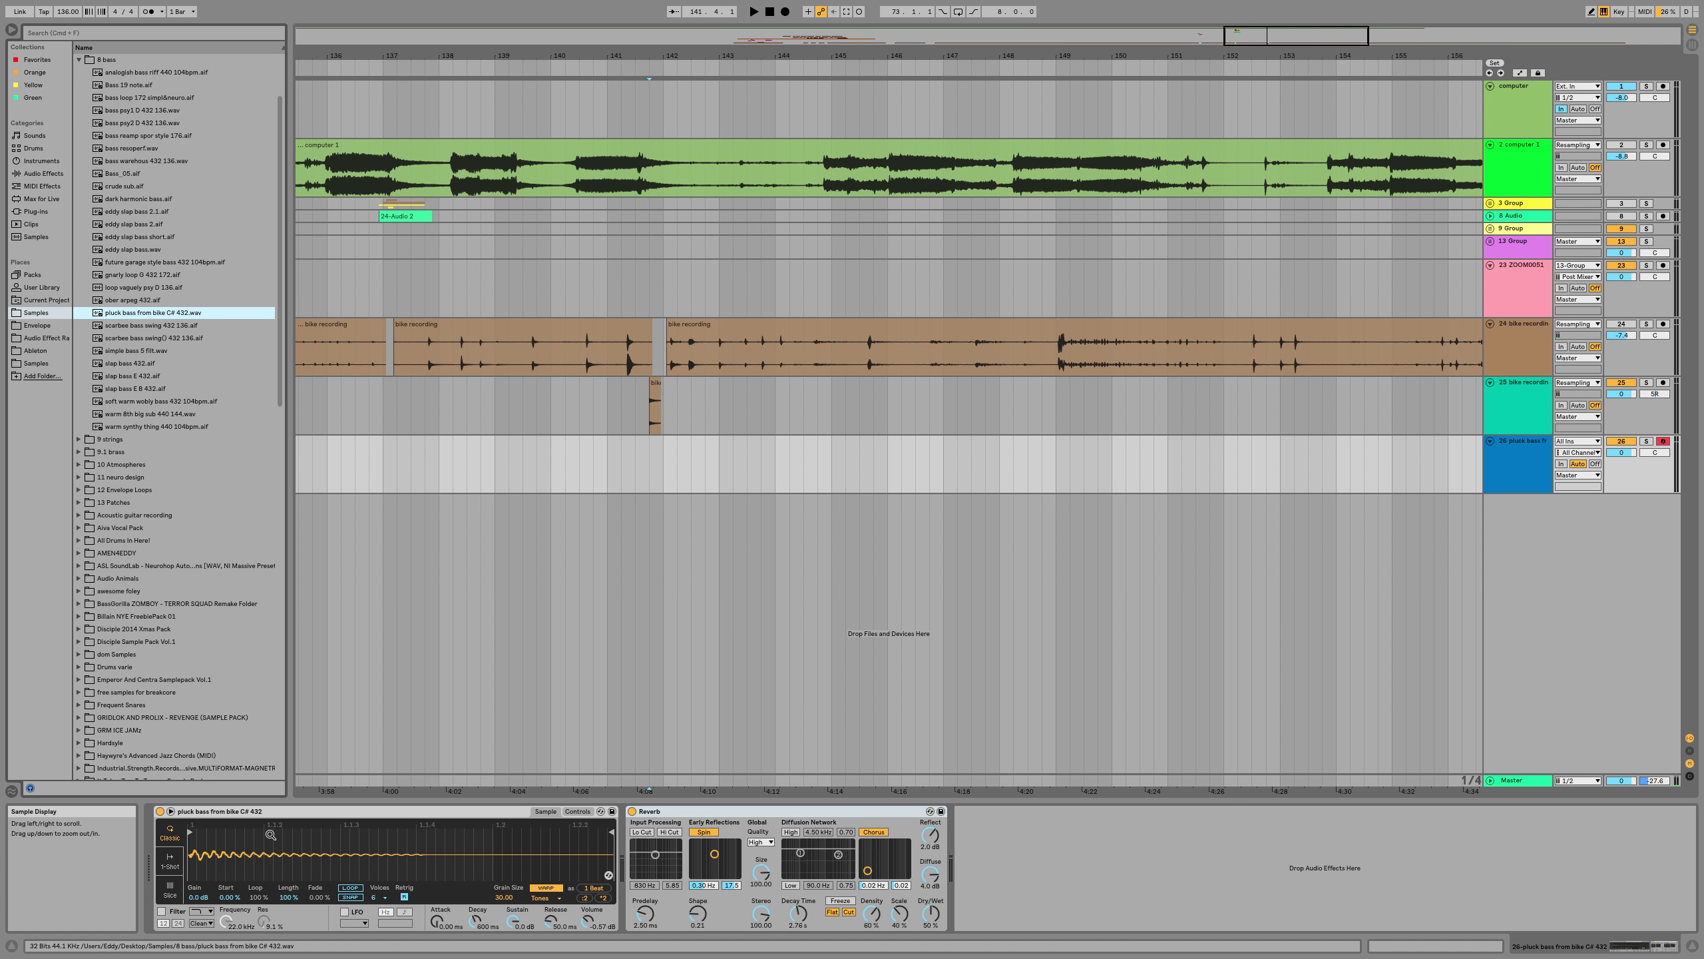
Set the Reverb's Size to 3, shorten its Decay Time and adjust the diffusion network's Scale while auditioning the pluck
key("a")
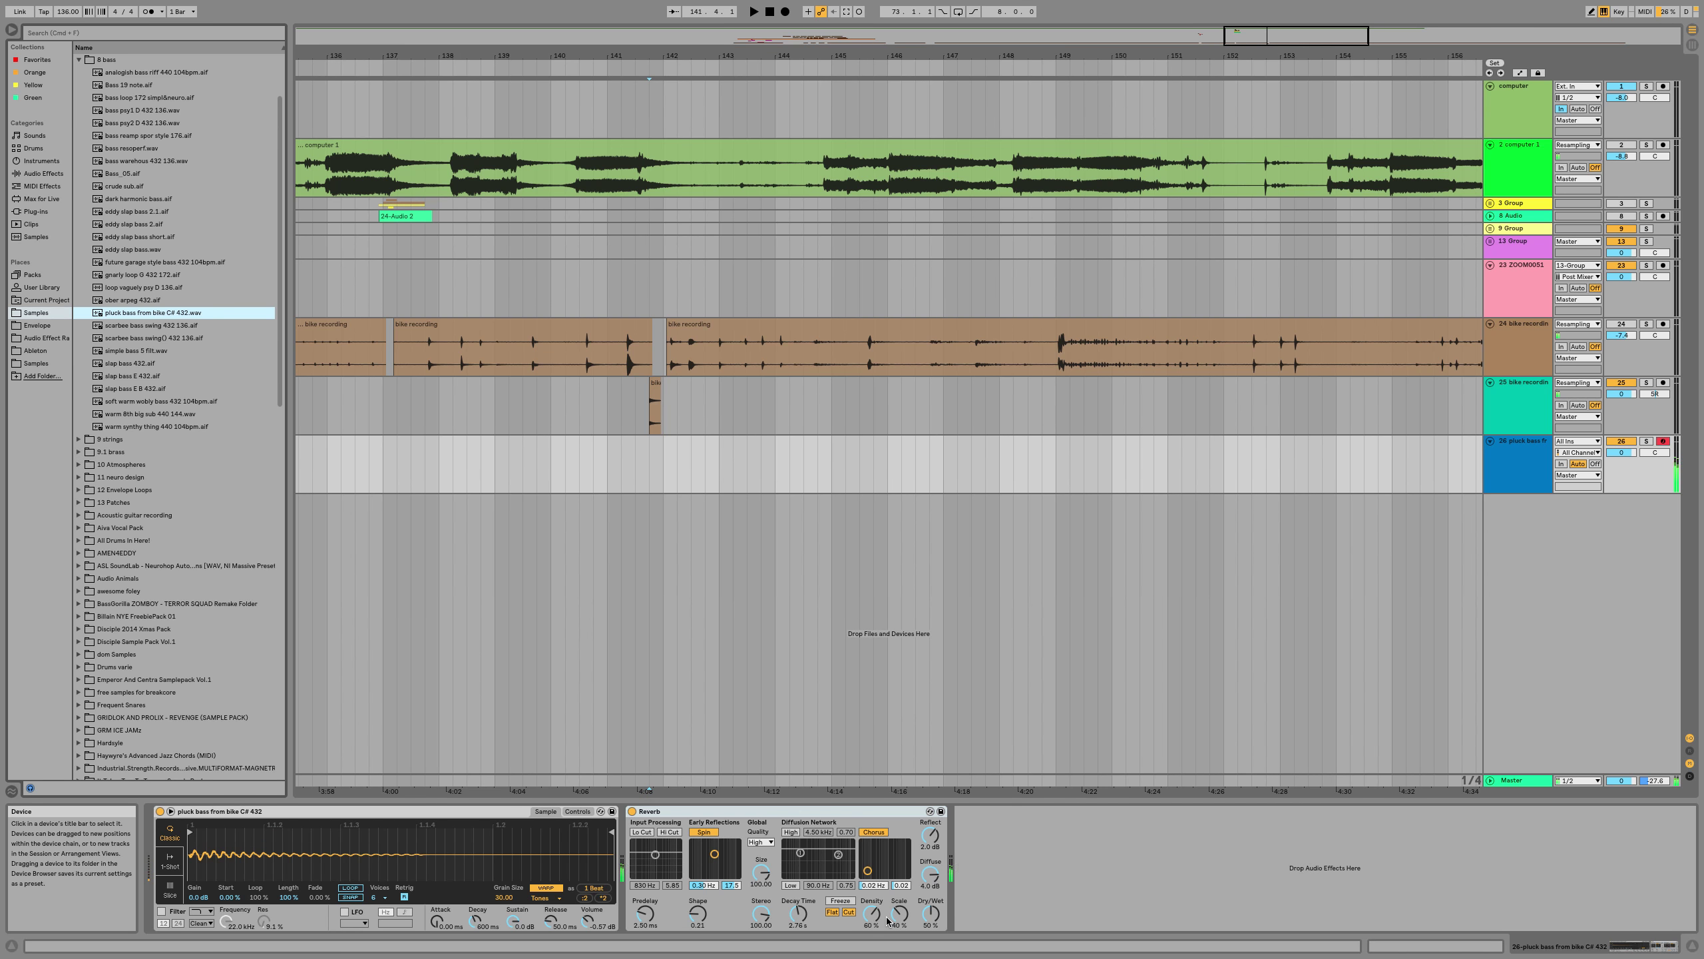
left_click(761, 873)
type("3")
key("Return")
left_click_drag(798, 912, 797, 931)
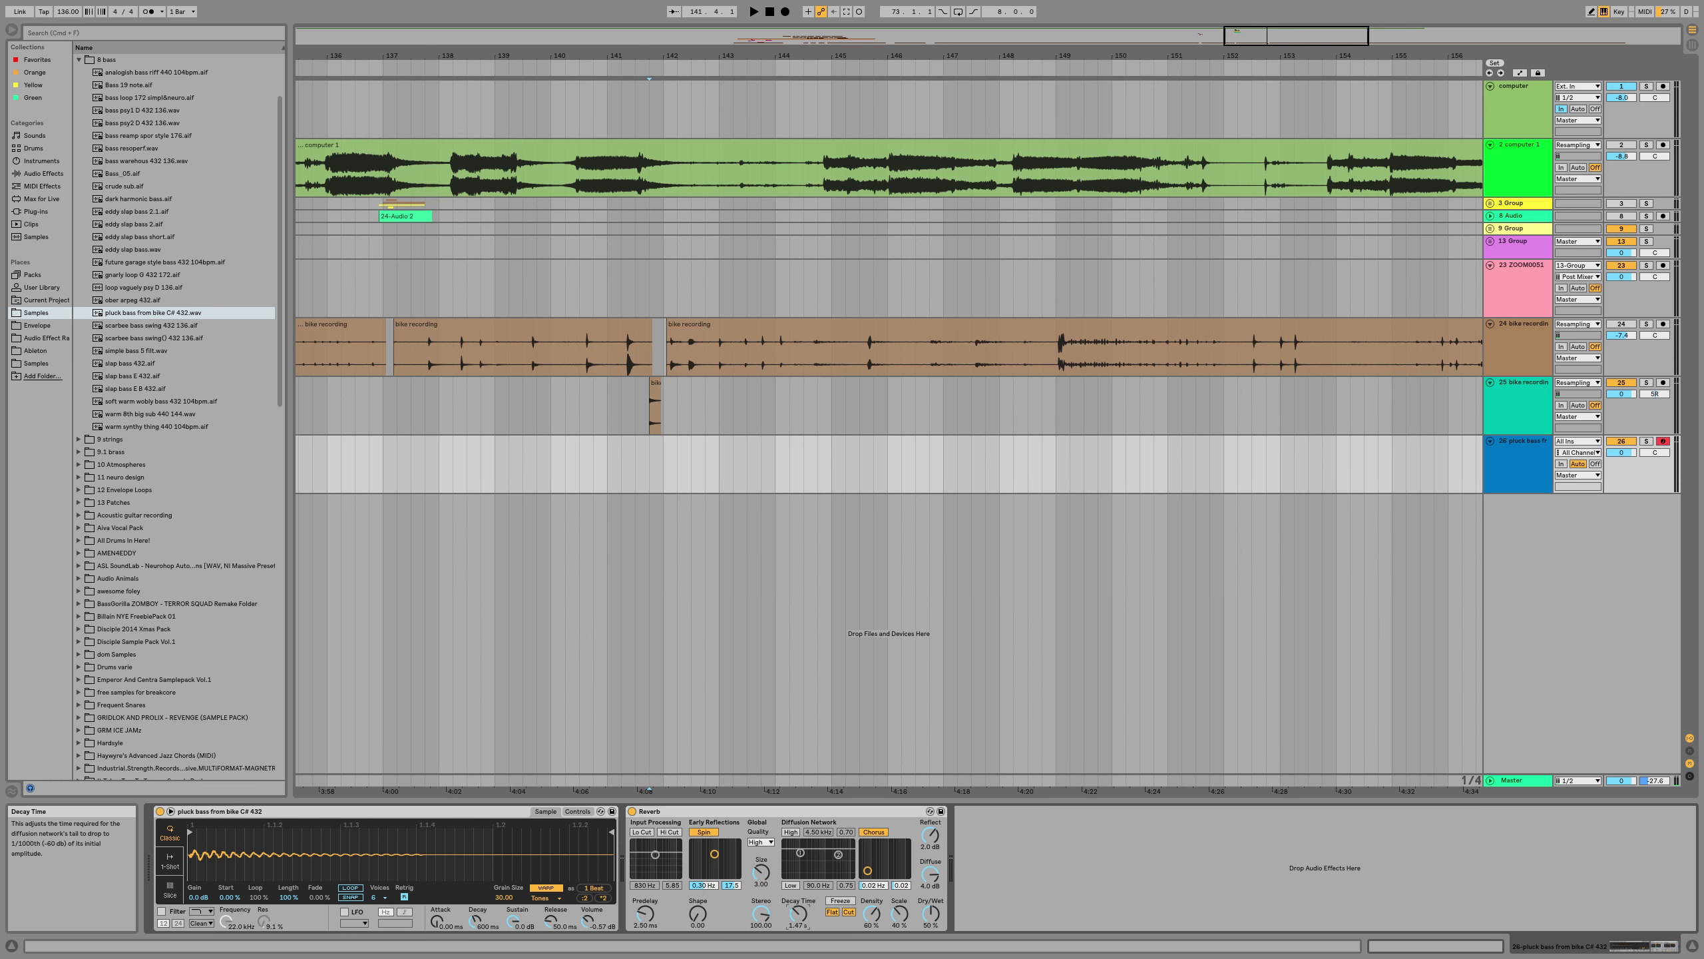
left_click_drag(900, 914, 866, 897)
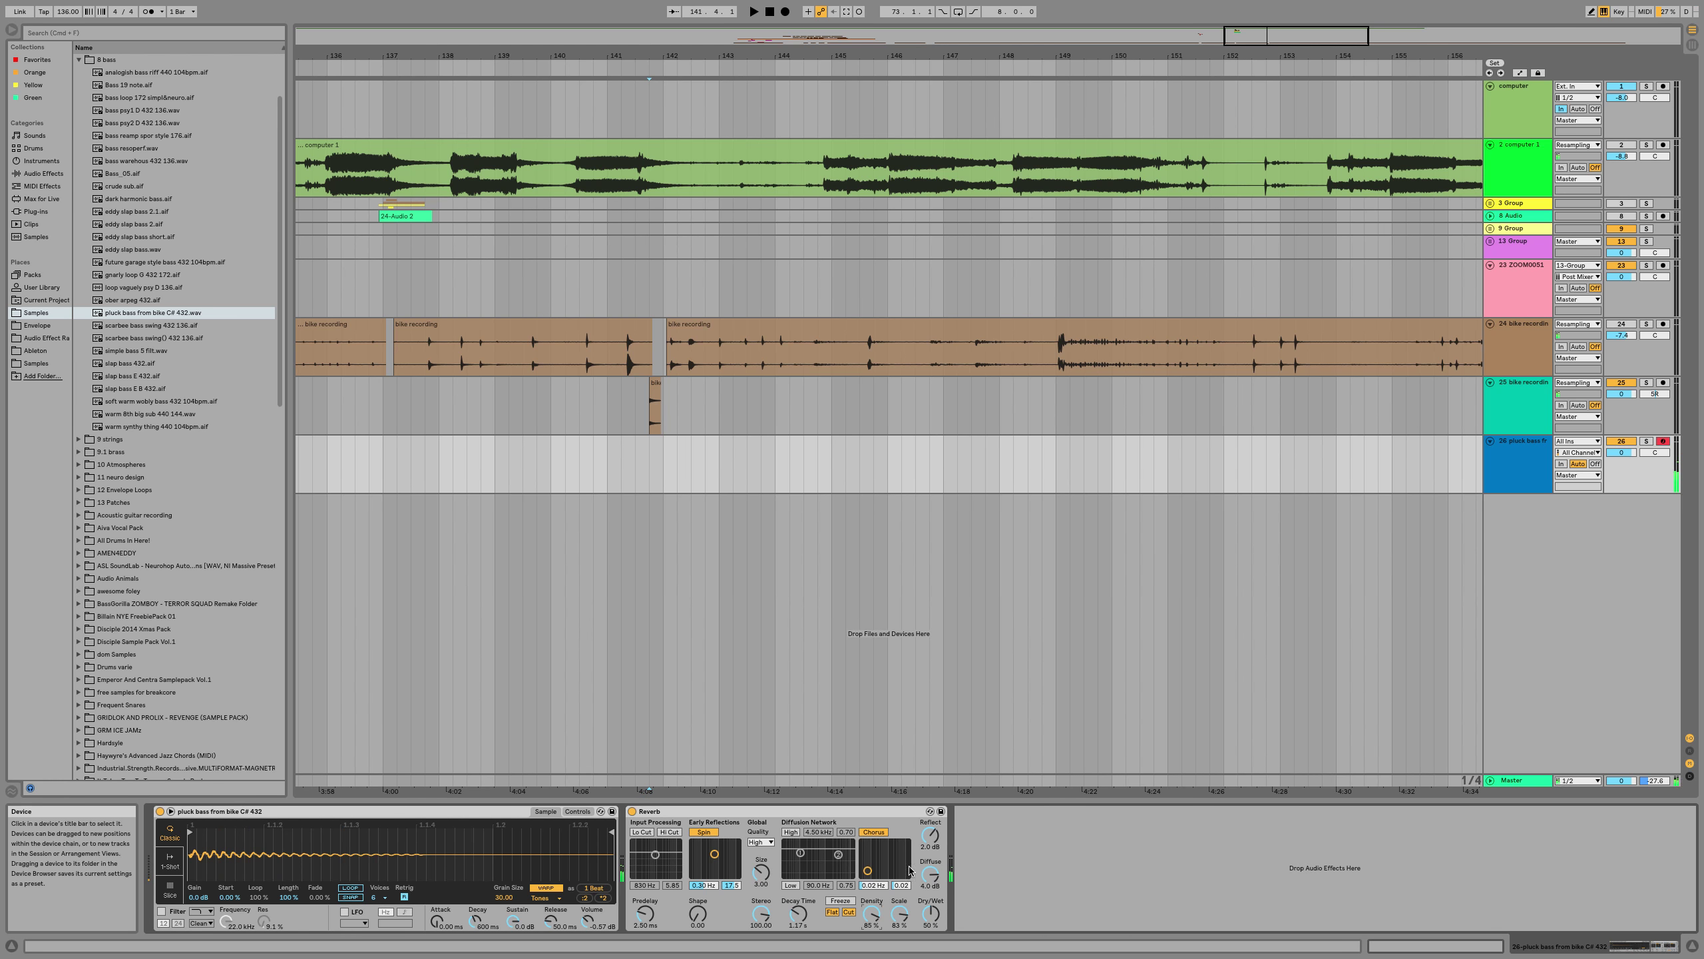
Raise the Reverb's Chorus frequency and amplitude, and set its global Quality to Mid
left_click(873, 832)
left_click(874, 832)
left_click_drag(868, 851, 891, 851)
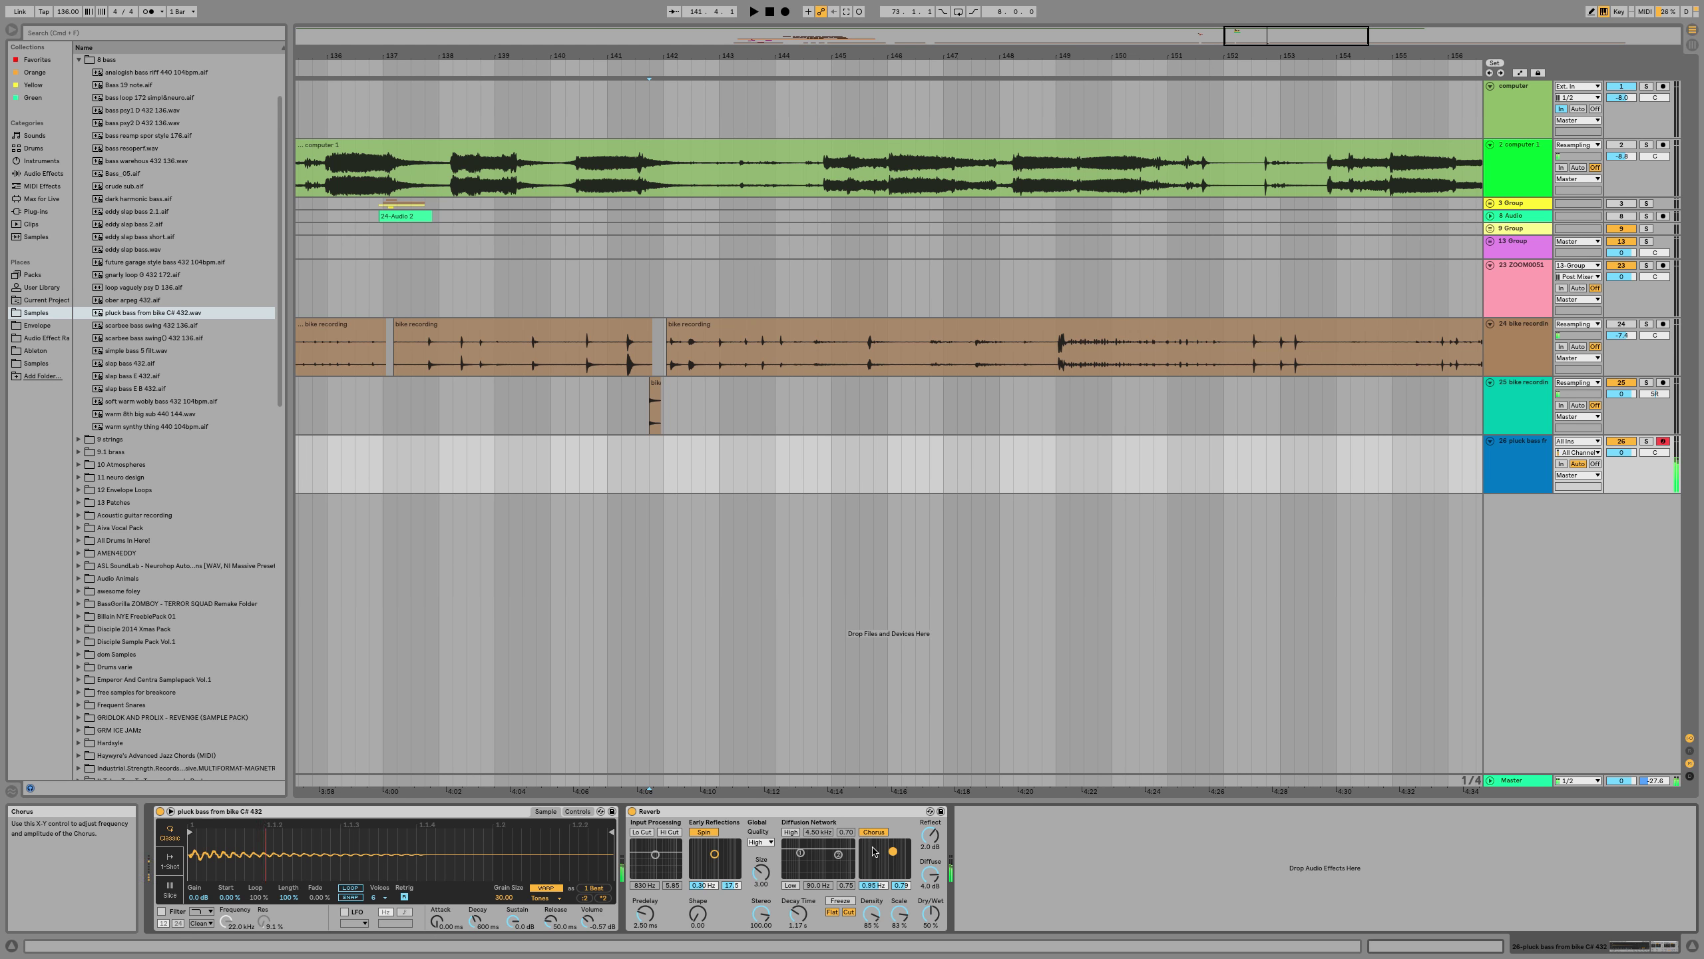
left_click(761, 842)
left_click(764, 846)
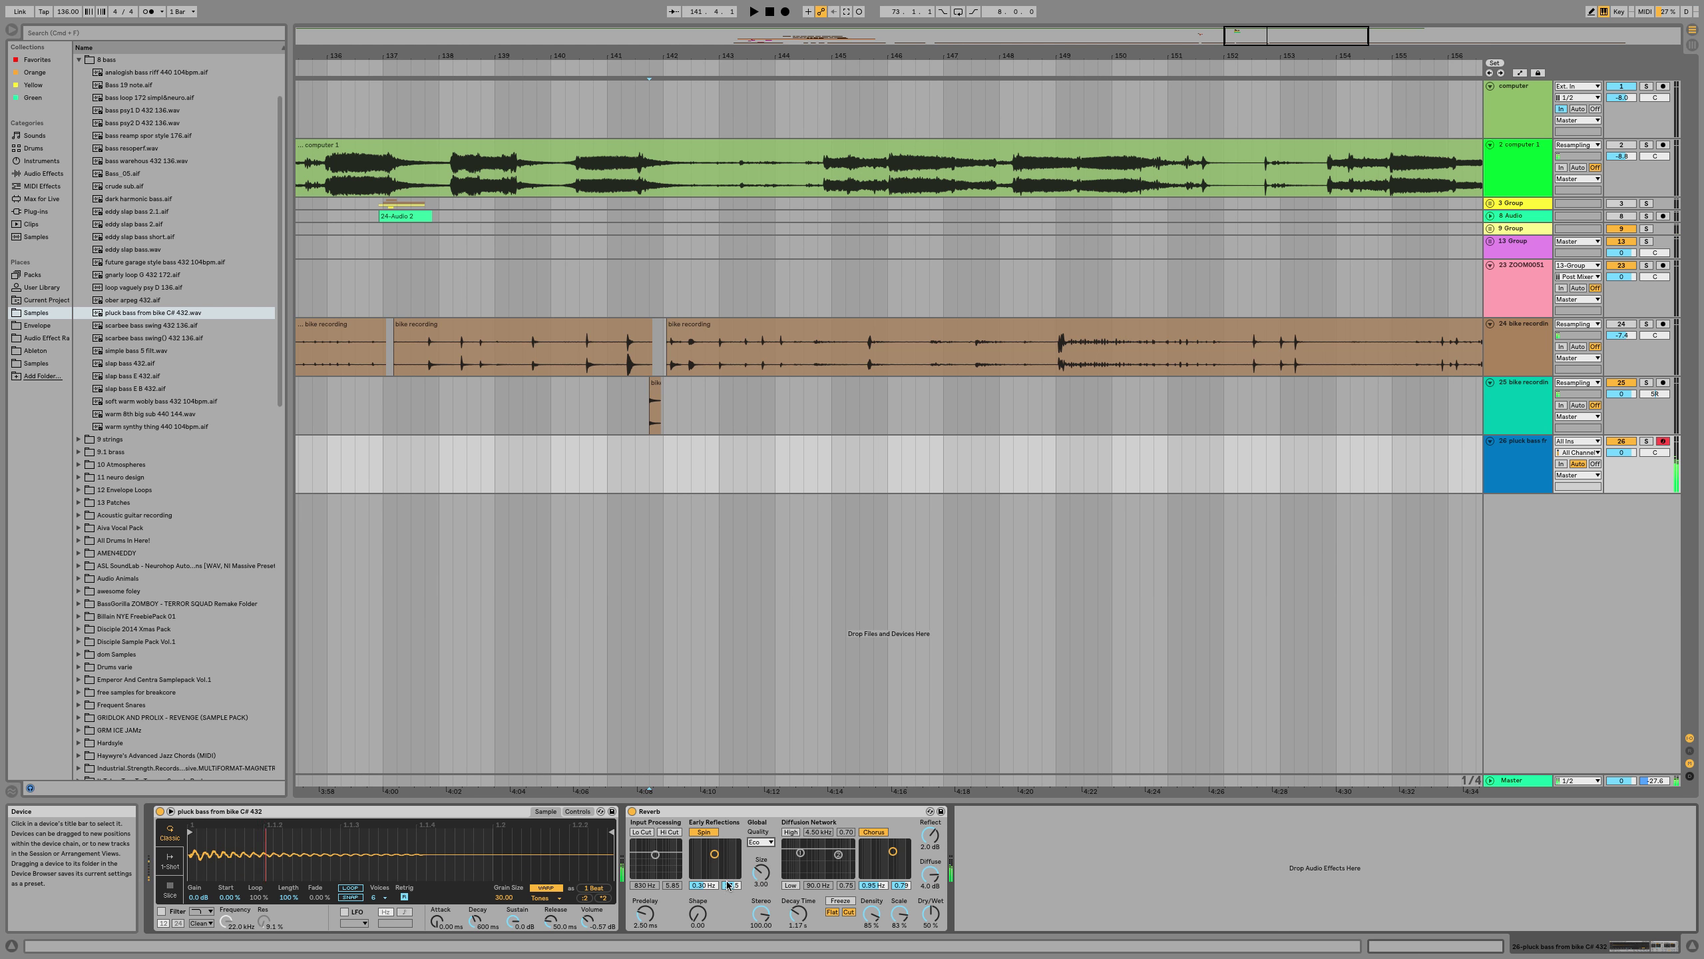
left_click(761, 842)
left_click(761, 868)
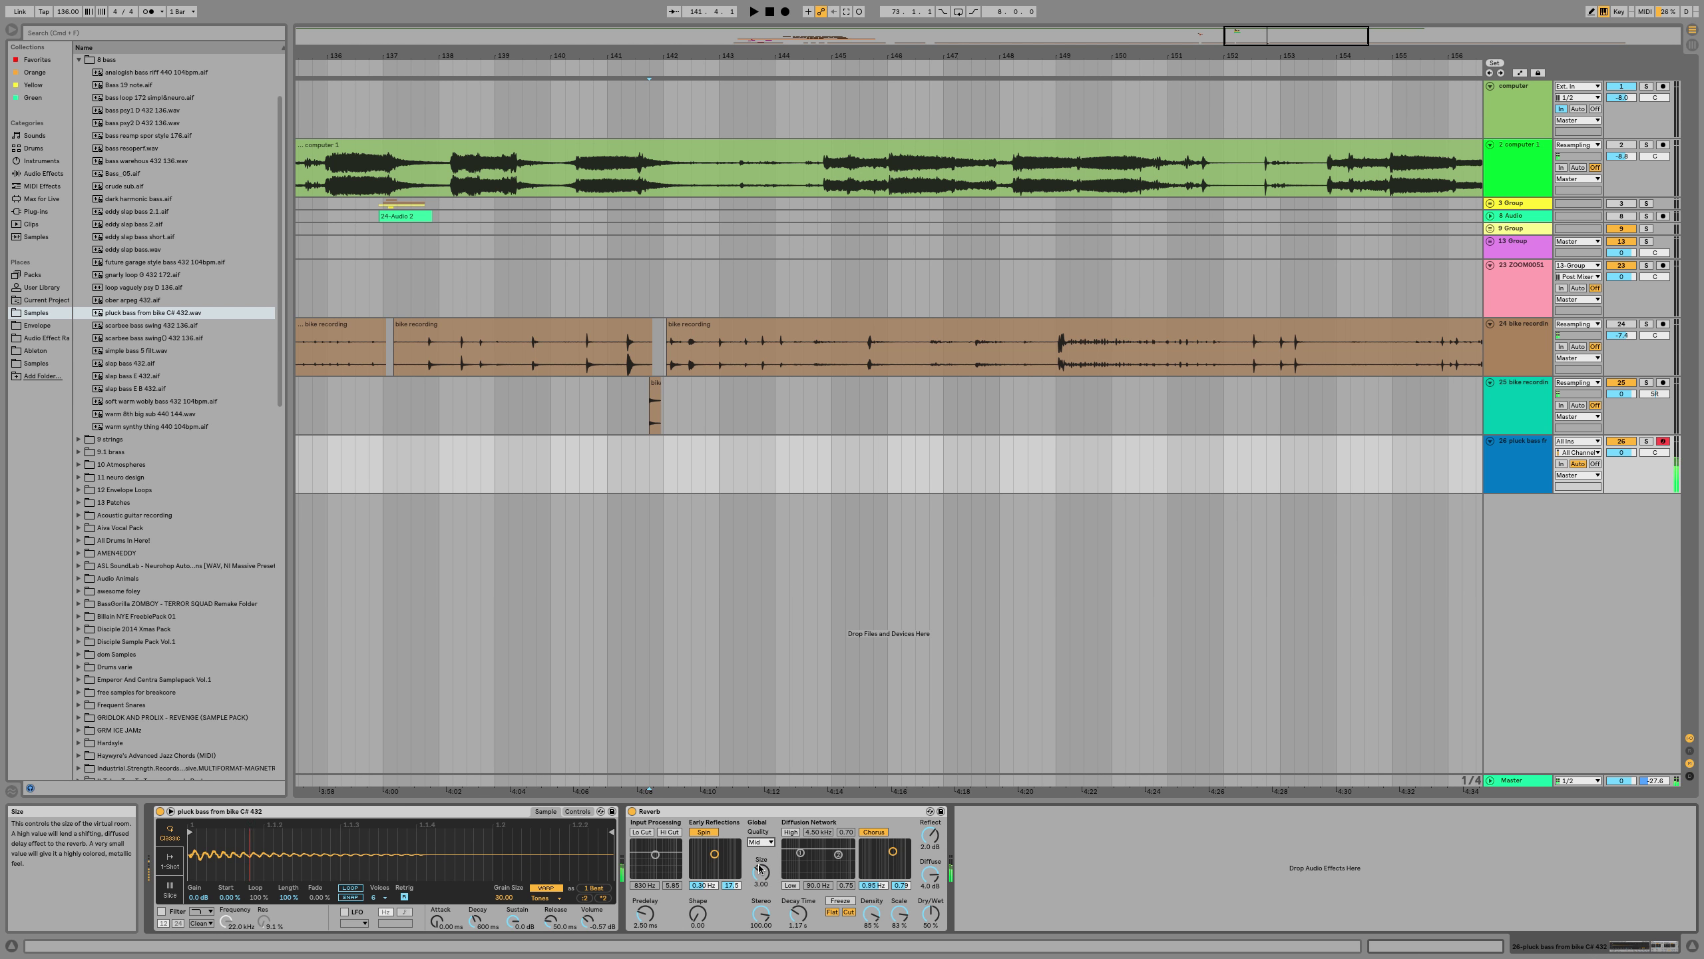
Try the High and Low shelving filters of the Reverb's diffusion network, reshape the low shelf, and leave both filters off
left_click(791, 832)
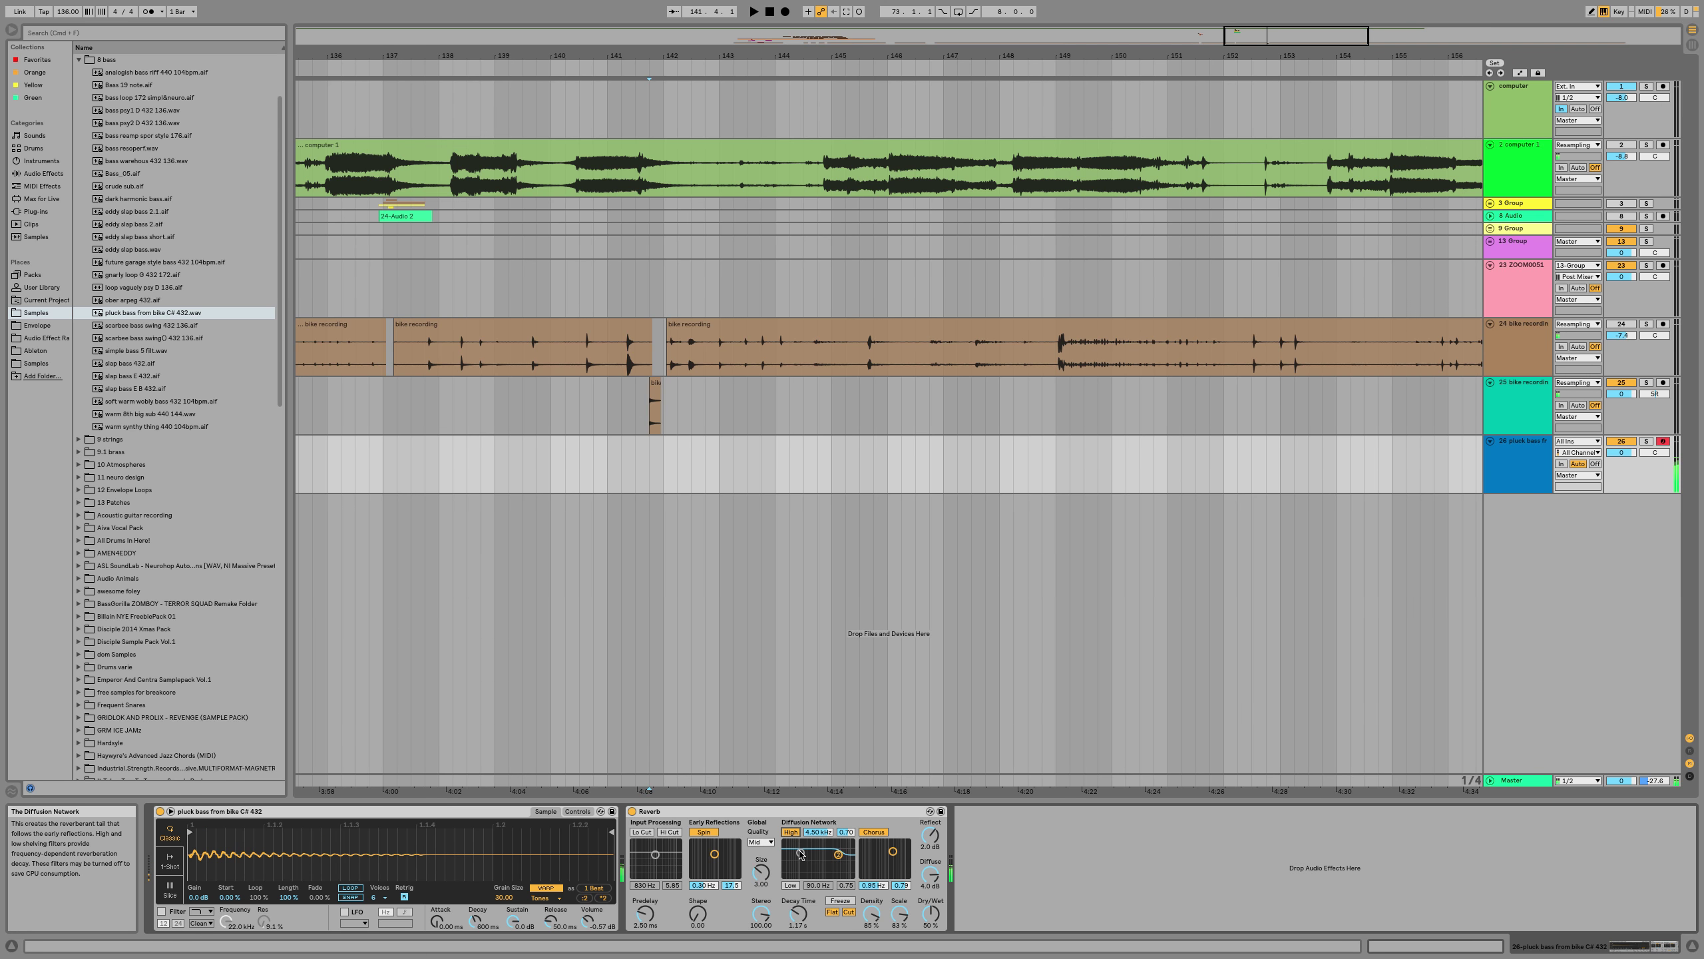
left_click(791, 886)
left_click_drag(800, 853, 811, 864)
left_click(791, 832)
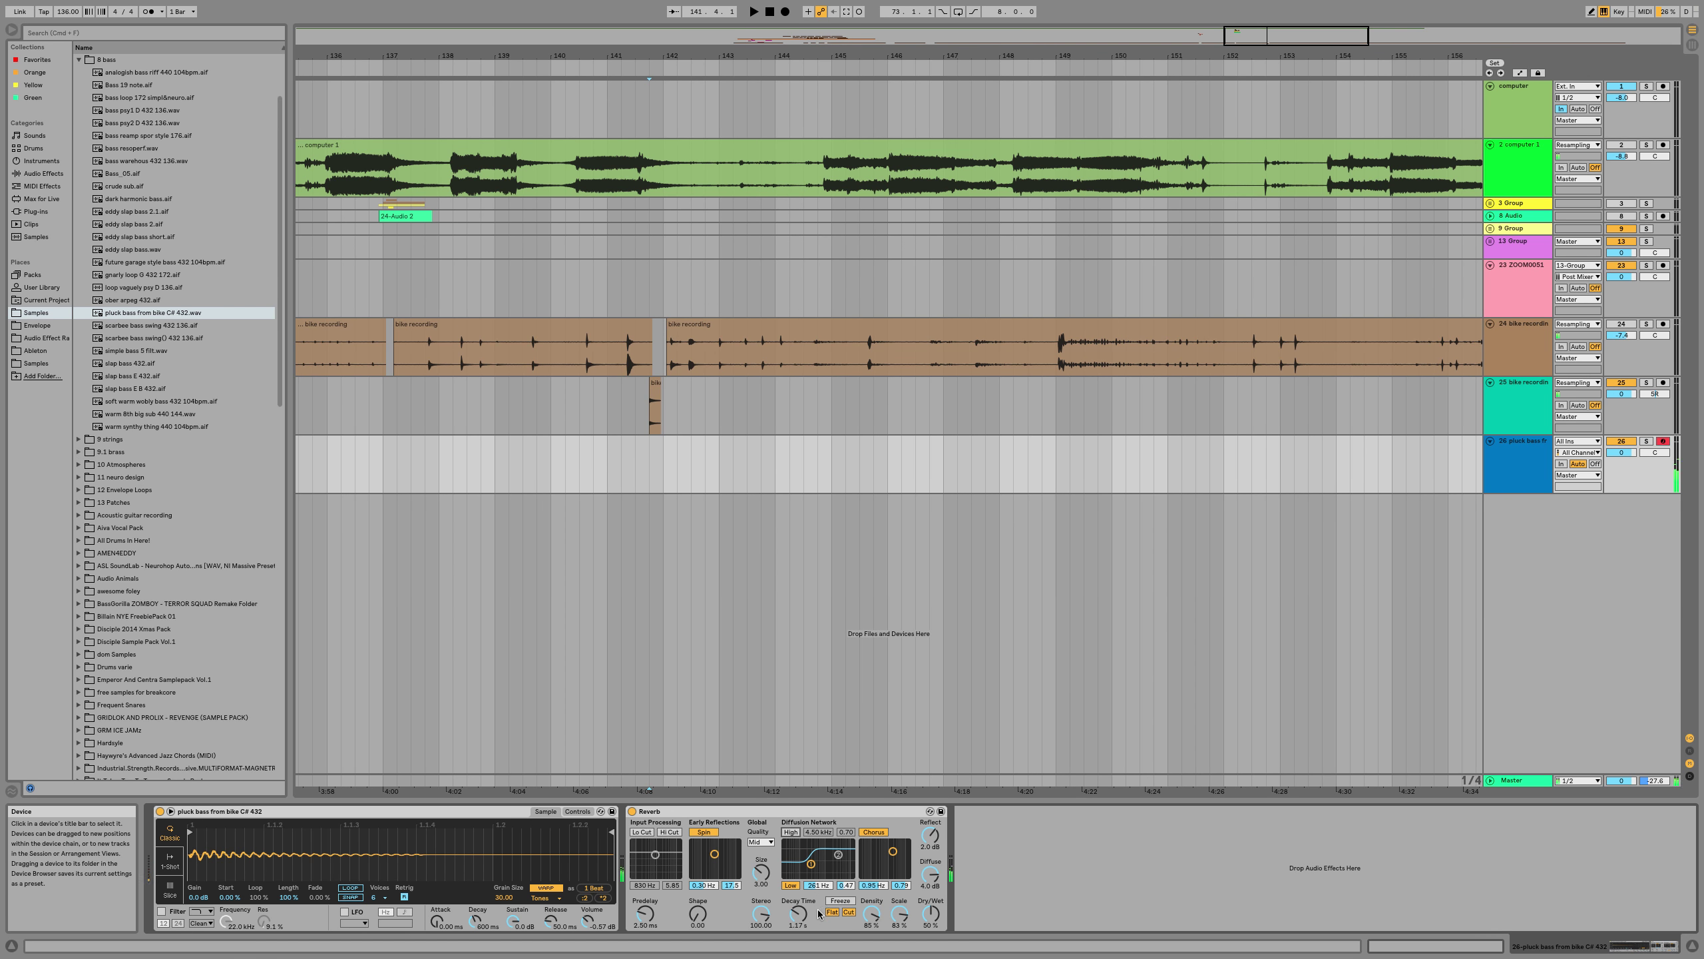
left_click(791, 885)
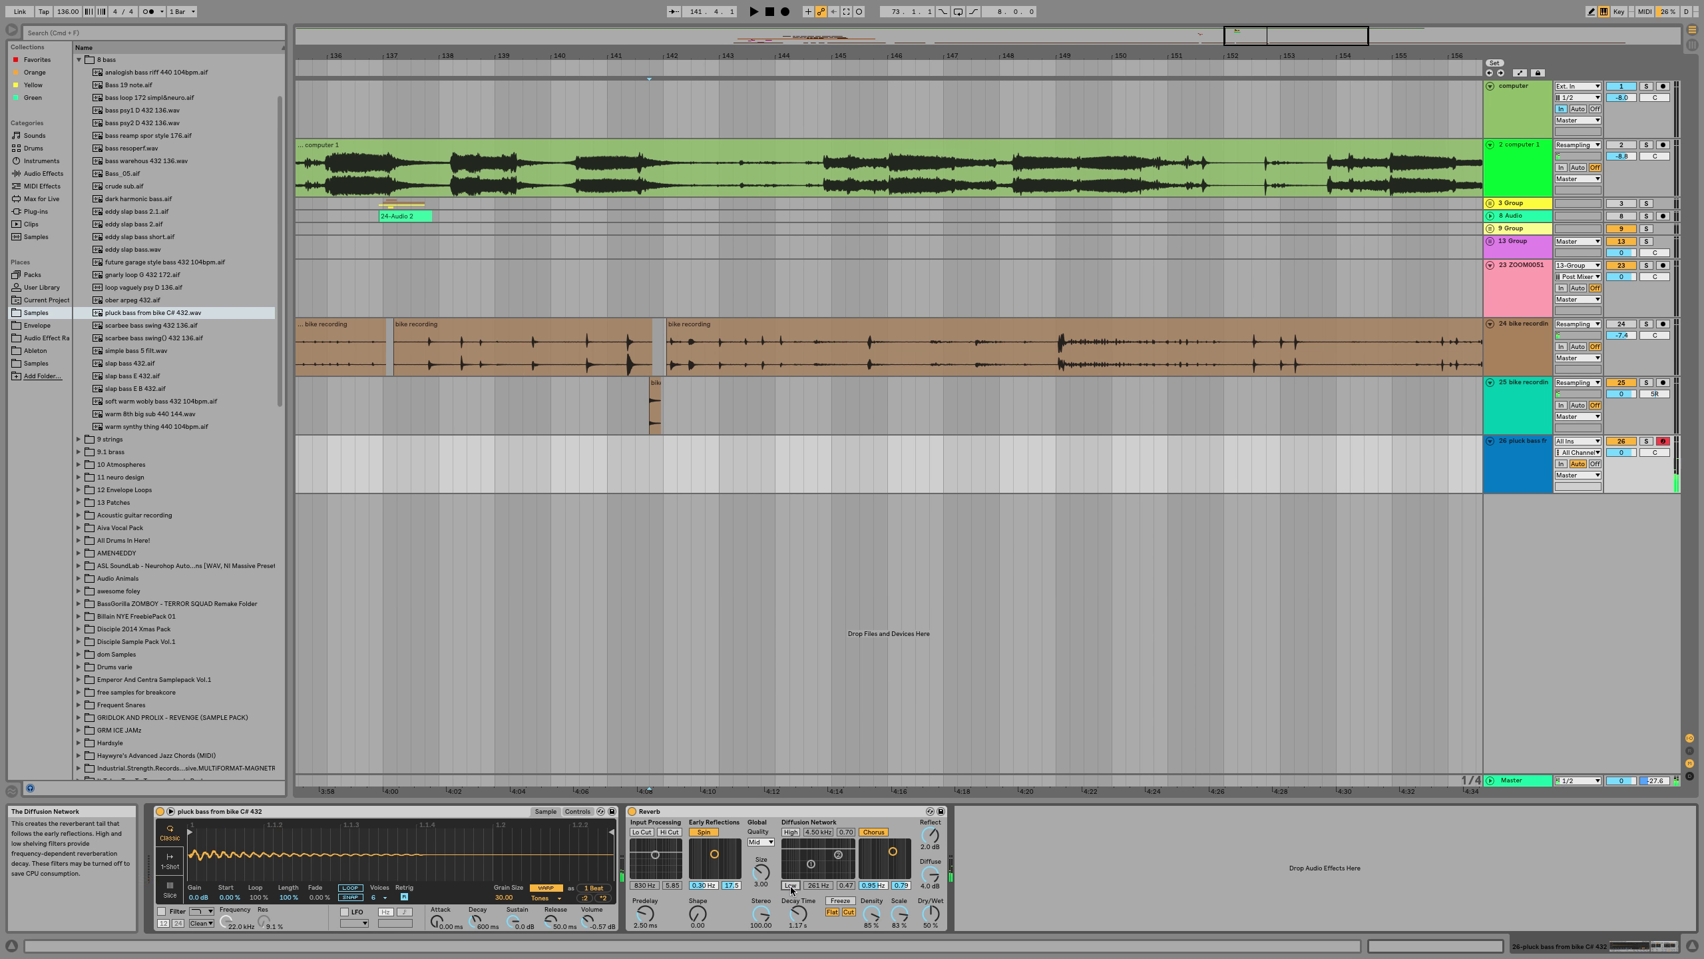
left_click(791, 886)
left_click(790, 886)
Enable Lo Cut on the Reverb's input with a shorter Predelay, and lower its Diffuse level while adjusting Reflect
left_click(642, 832)
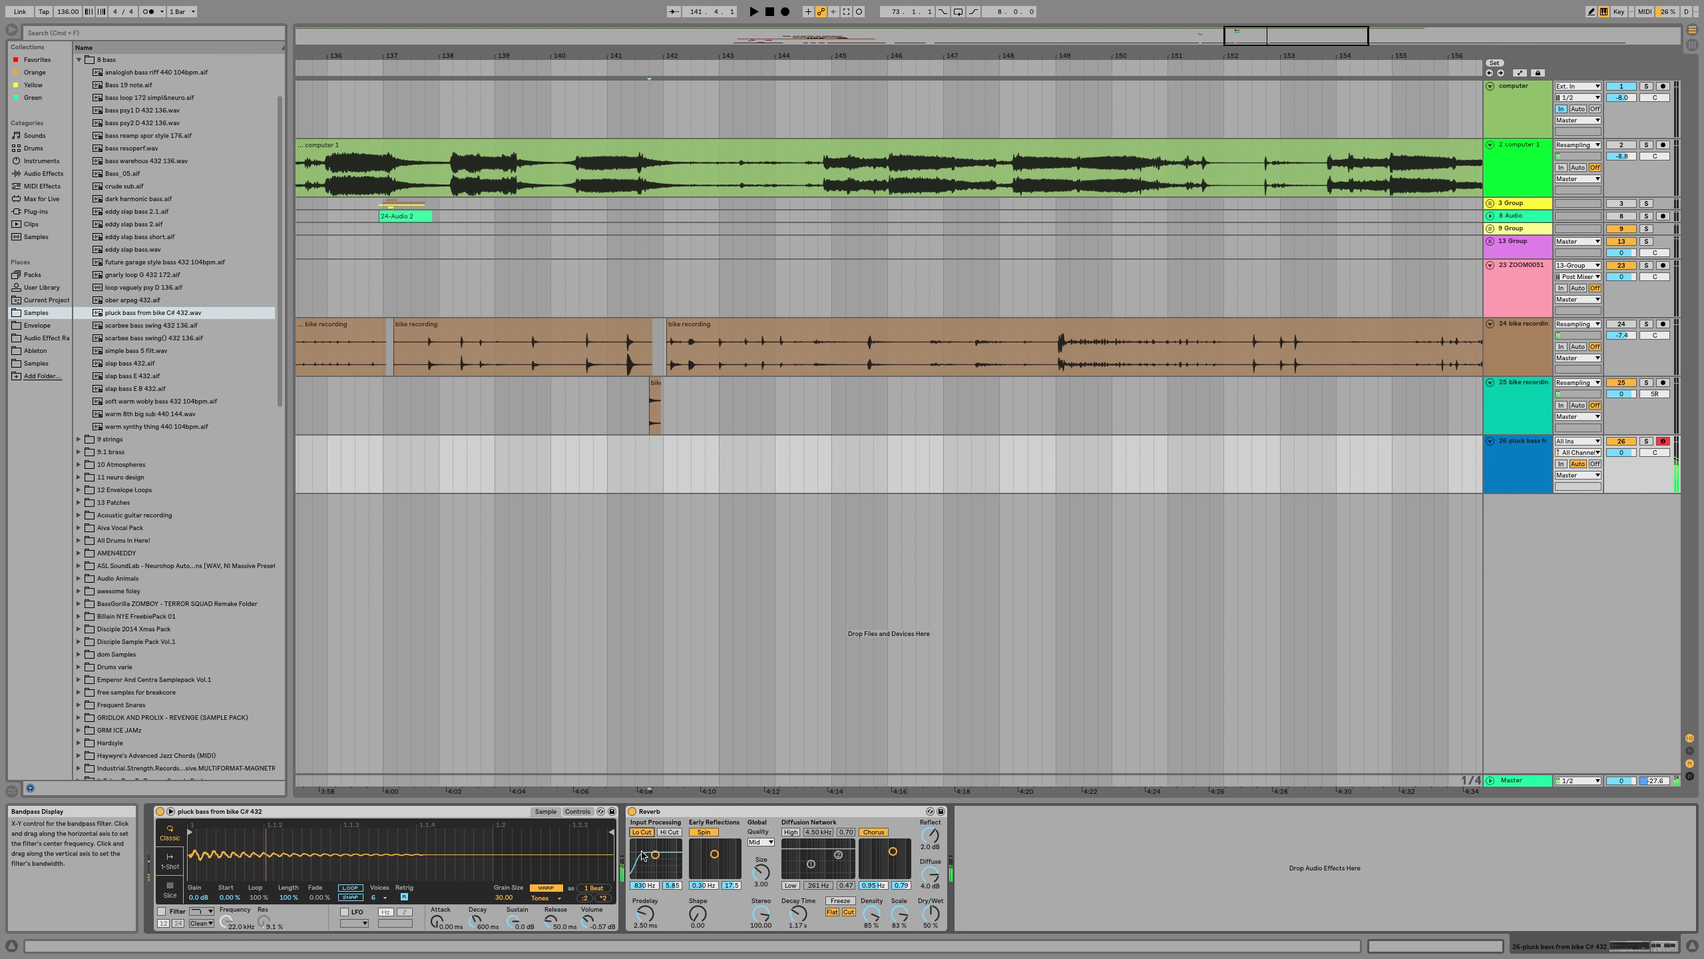
left_click_drag(646, 913, 645, 933)
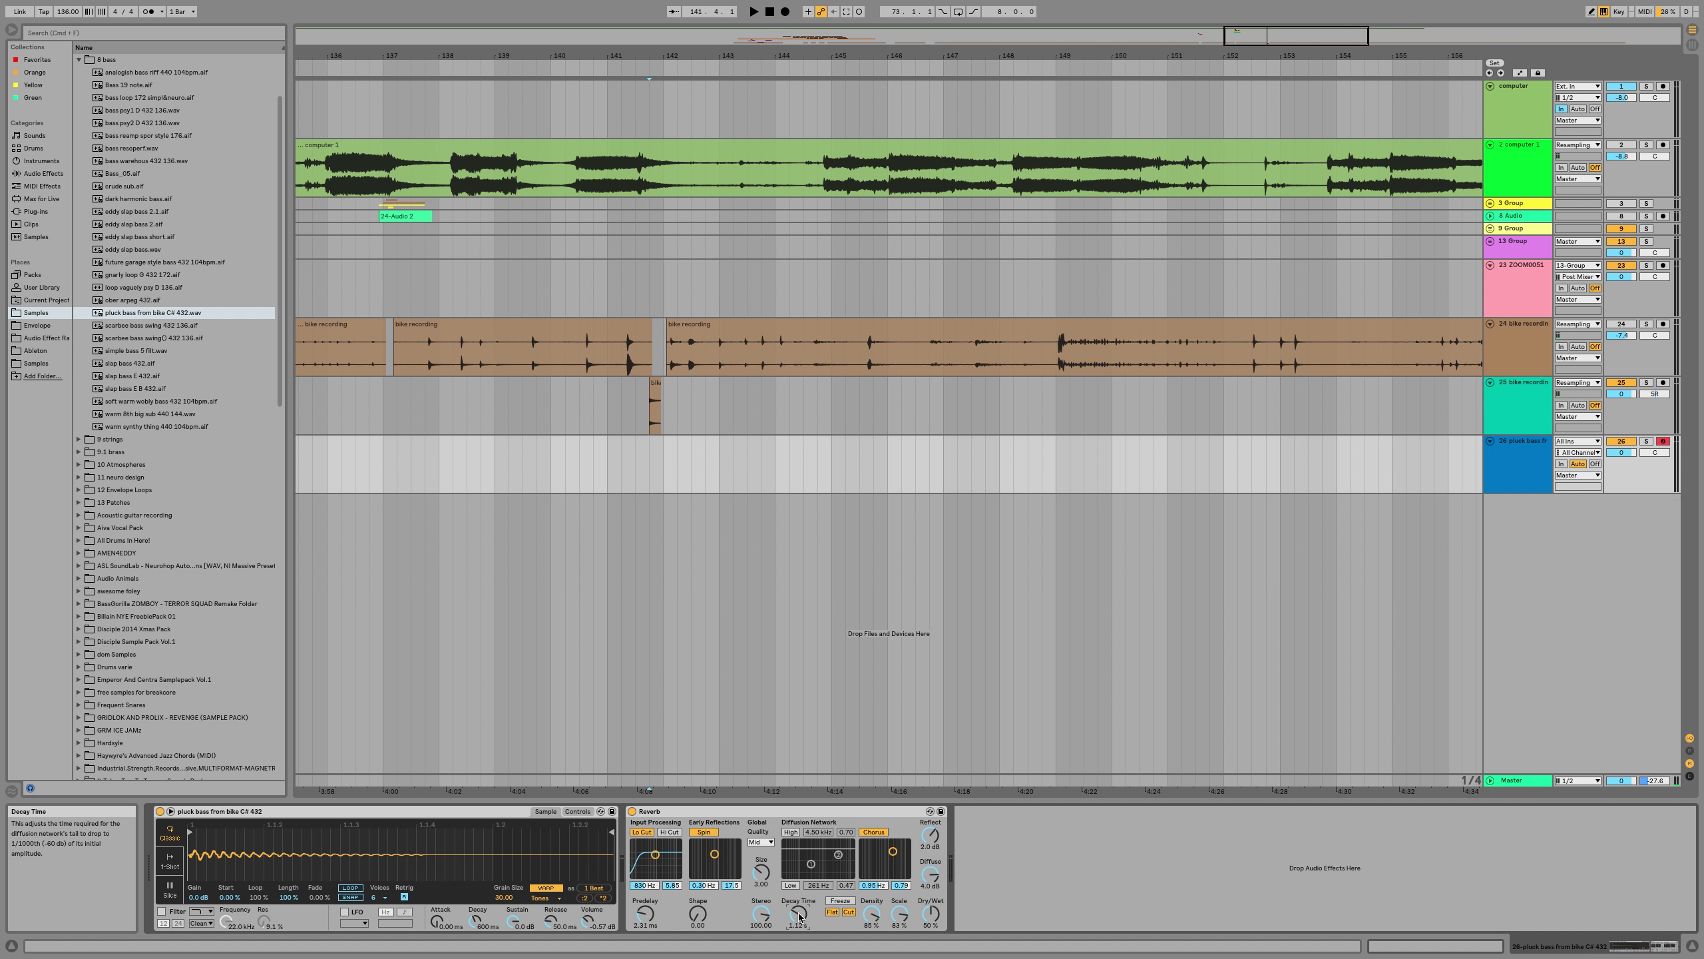
left_click_drag(930, 874, 930, 913)
left_click_drag(930, 835, 931, 828)
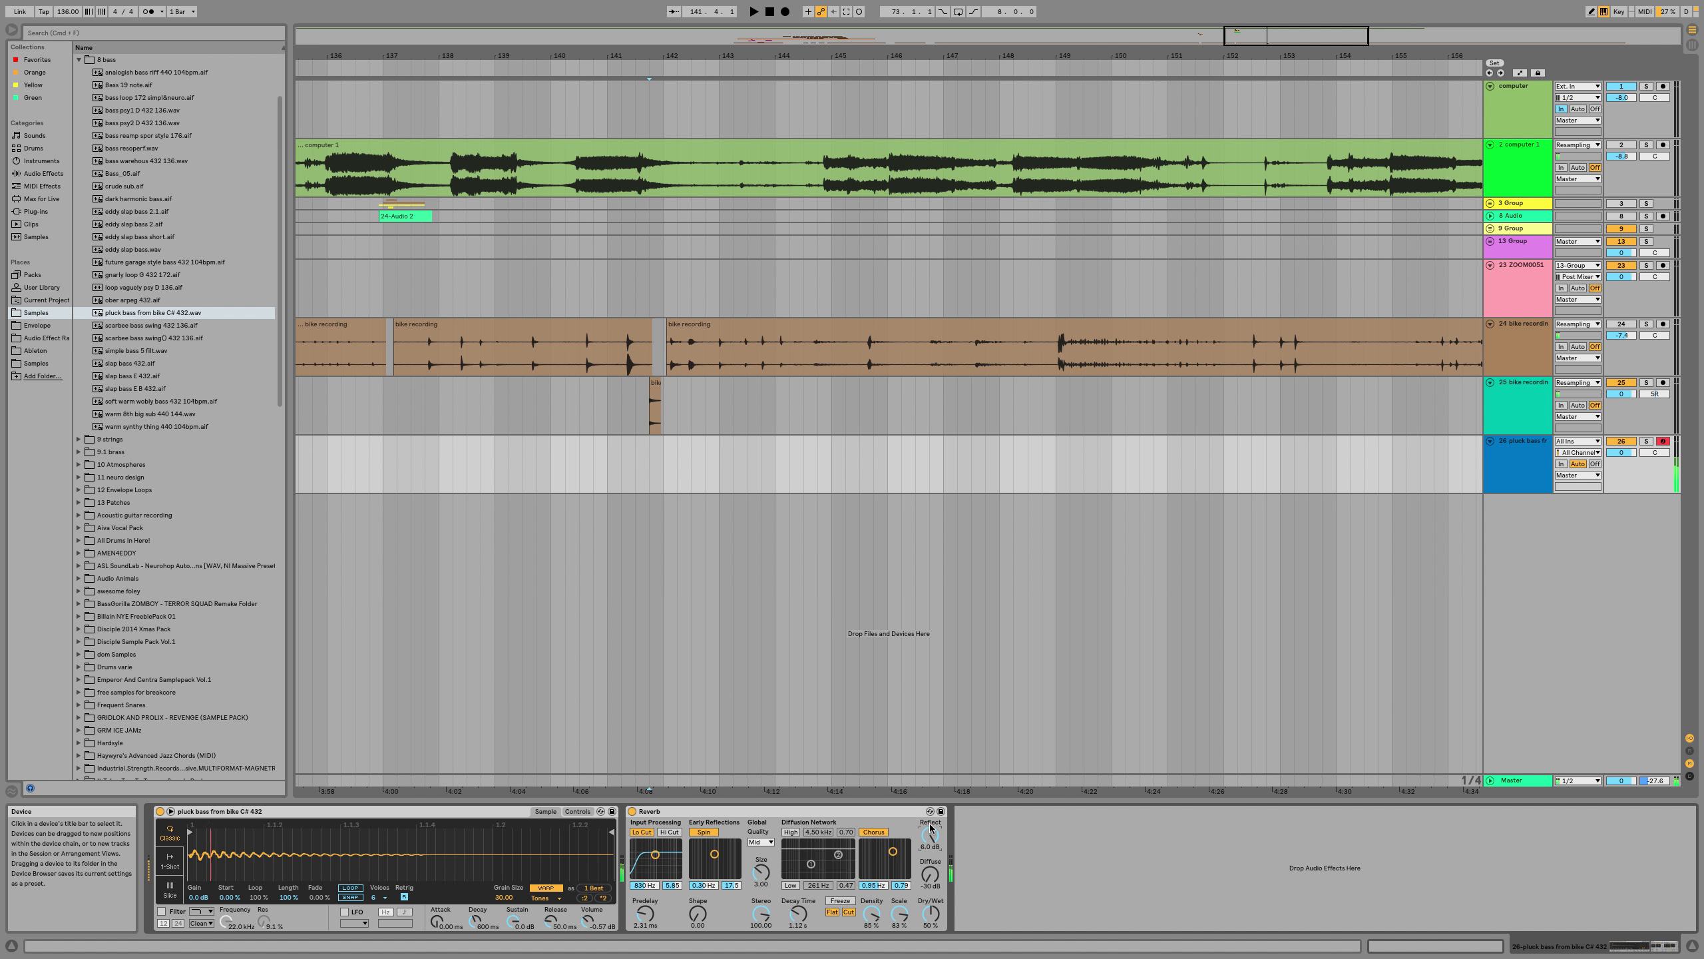
Raise the Reverb's Dry/Wet, switch off its Chorus and widen Stereo to 120
mouse_move(931, 913)
left_mouse_down()
mouse_move(931, 954)
mouse_move(931, 872)
mouse_move(931, 941)
mouse_move(932, 887)
left_mouse_up()
left_click(876, 835)
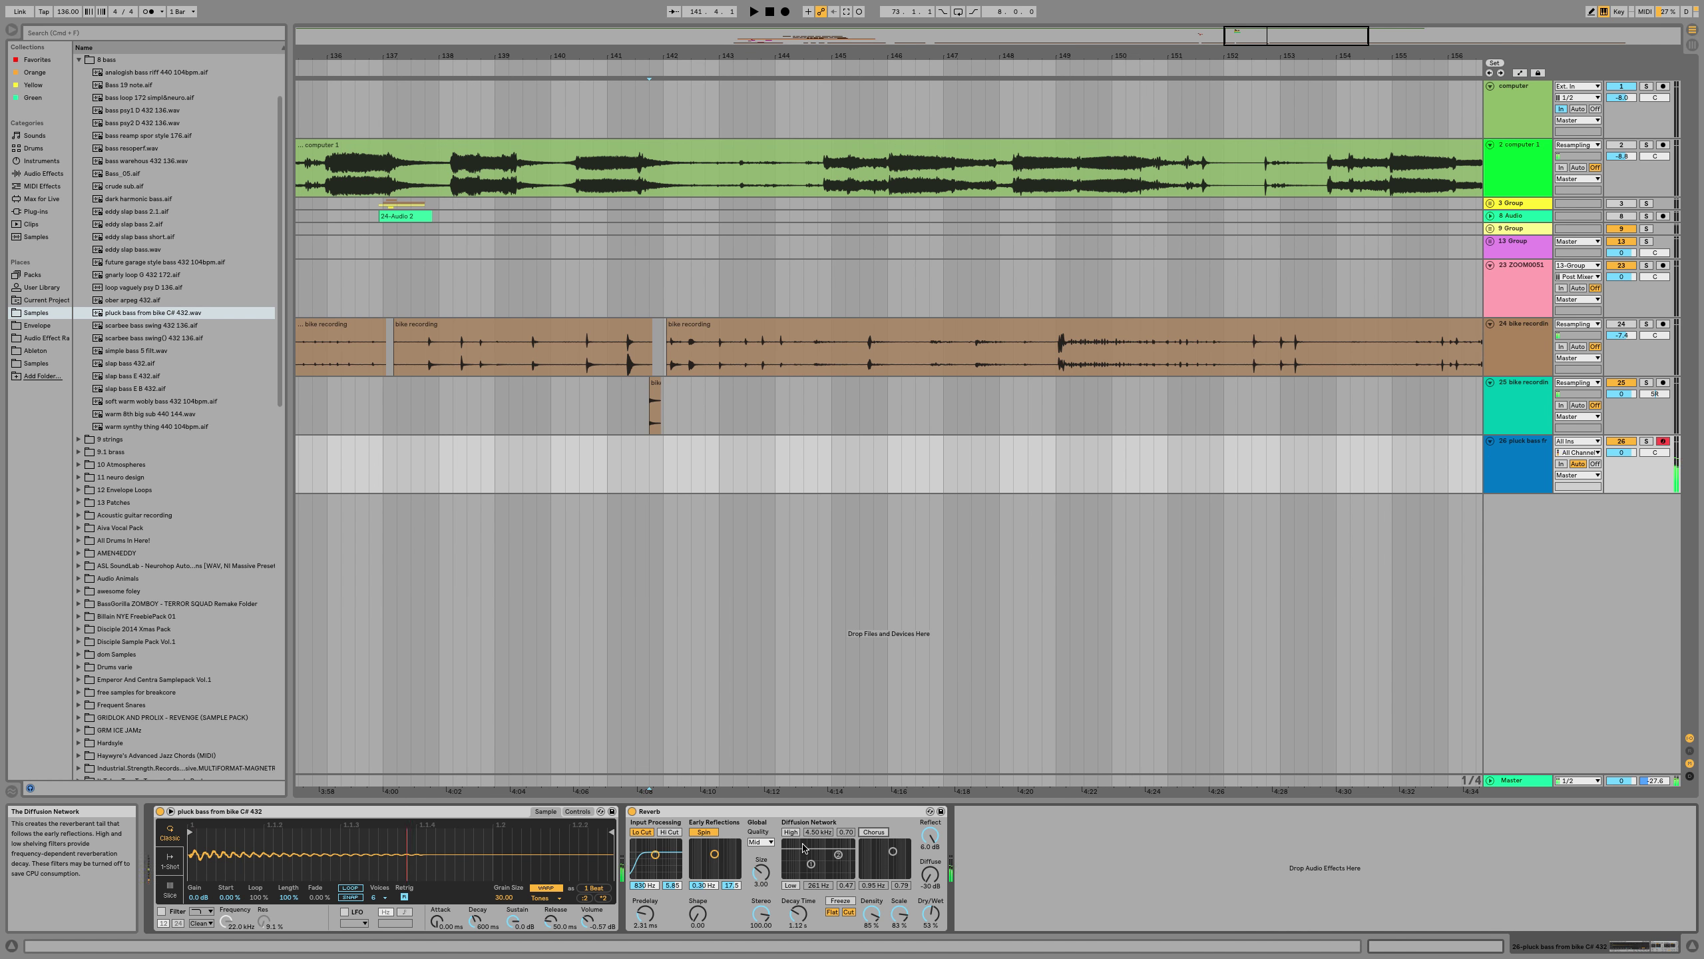
left_click_drag(763, 920, 762, 914)
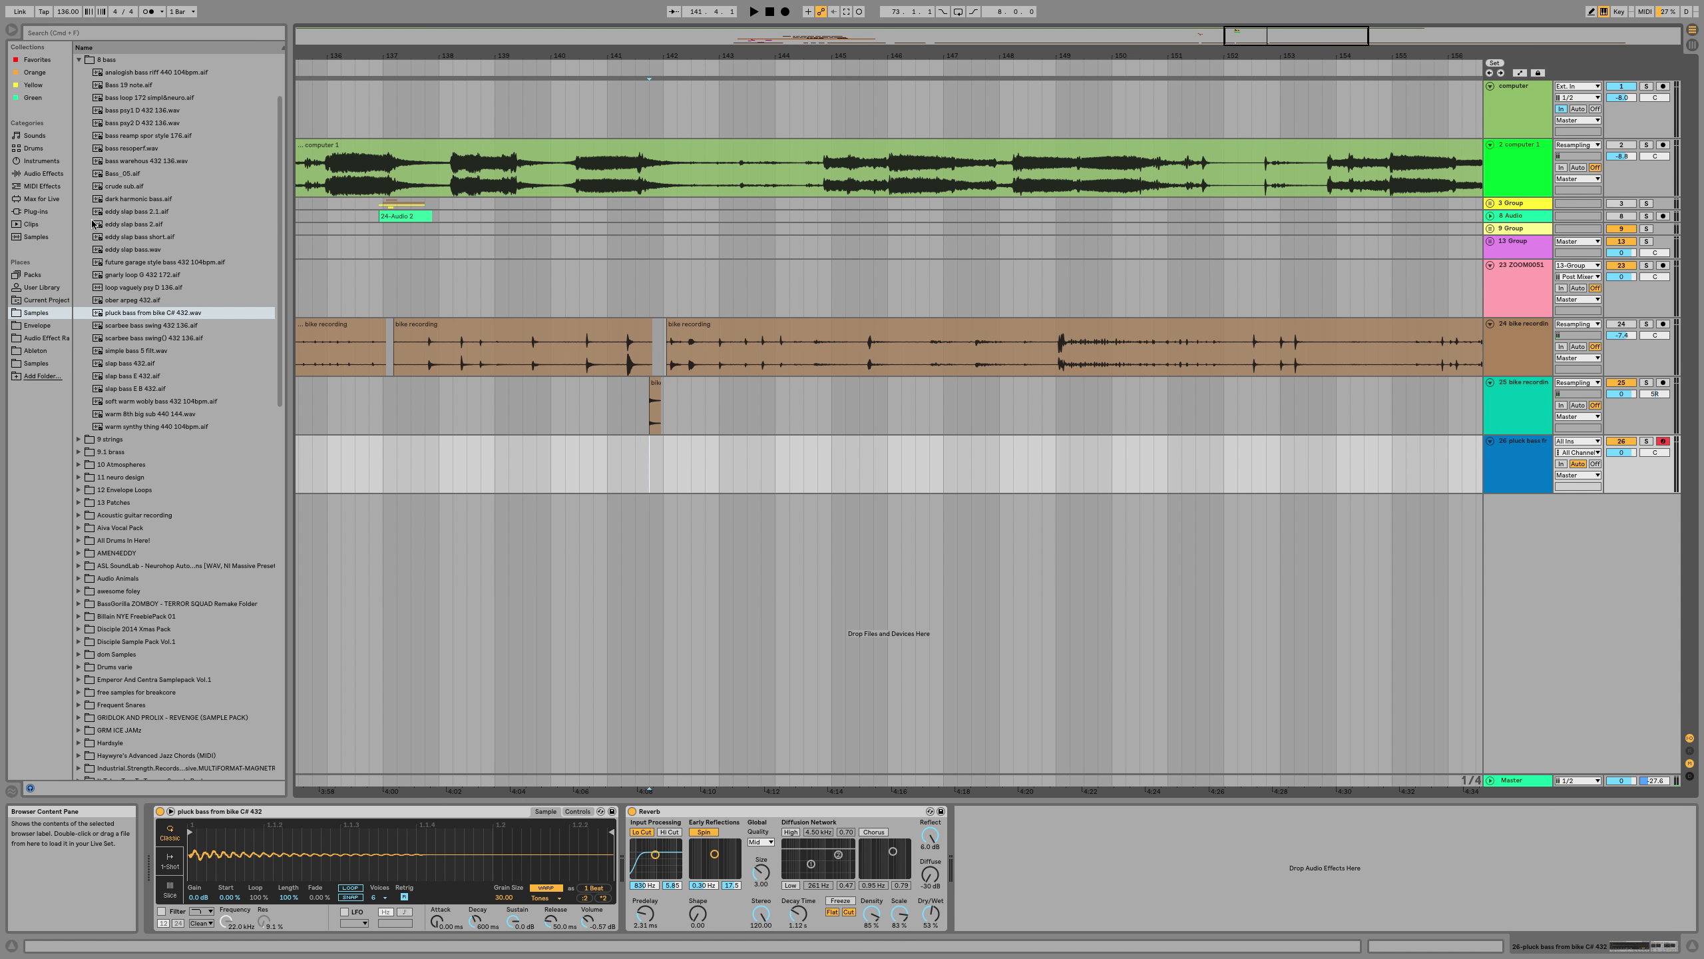
Add a Limiter after the Reverb and insert an EQ Eight between the two
left_click(44, 173)
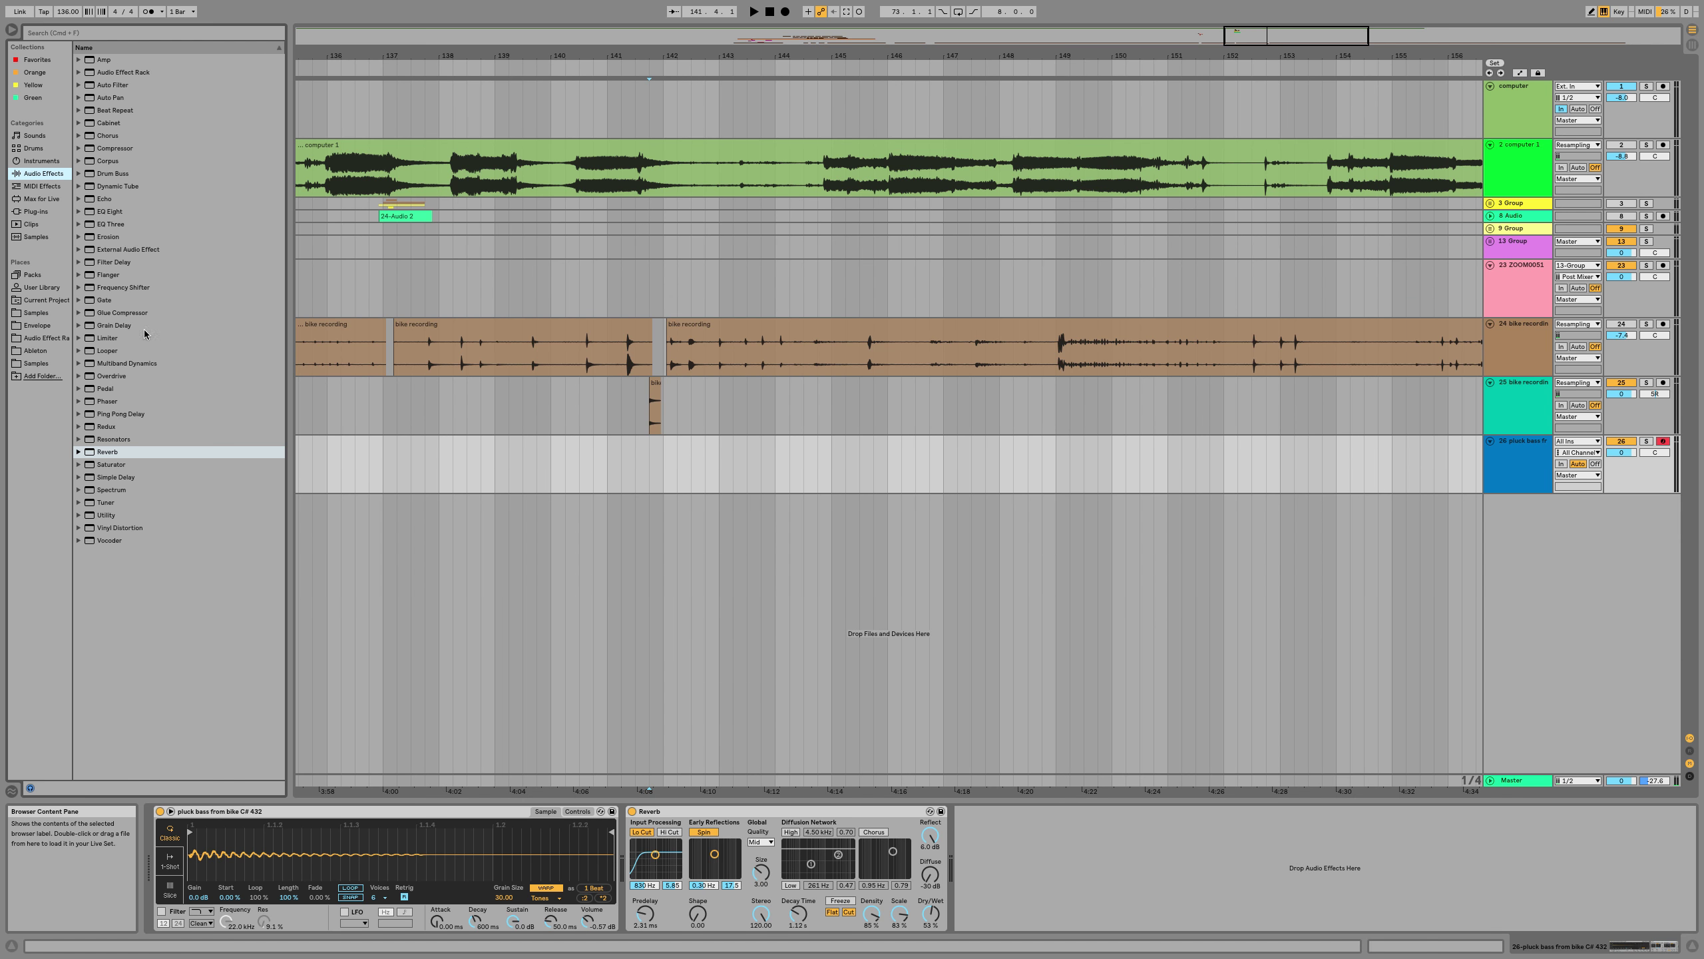
double_click(112, 339)
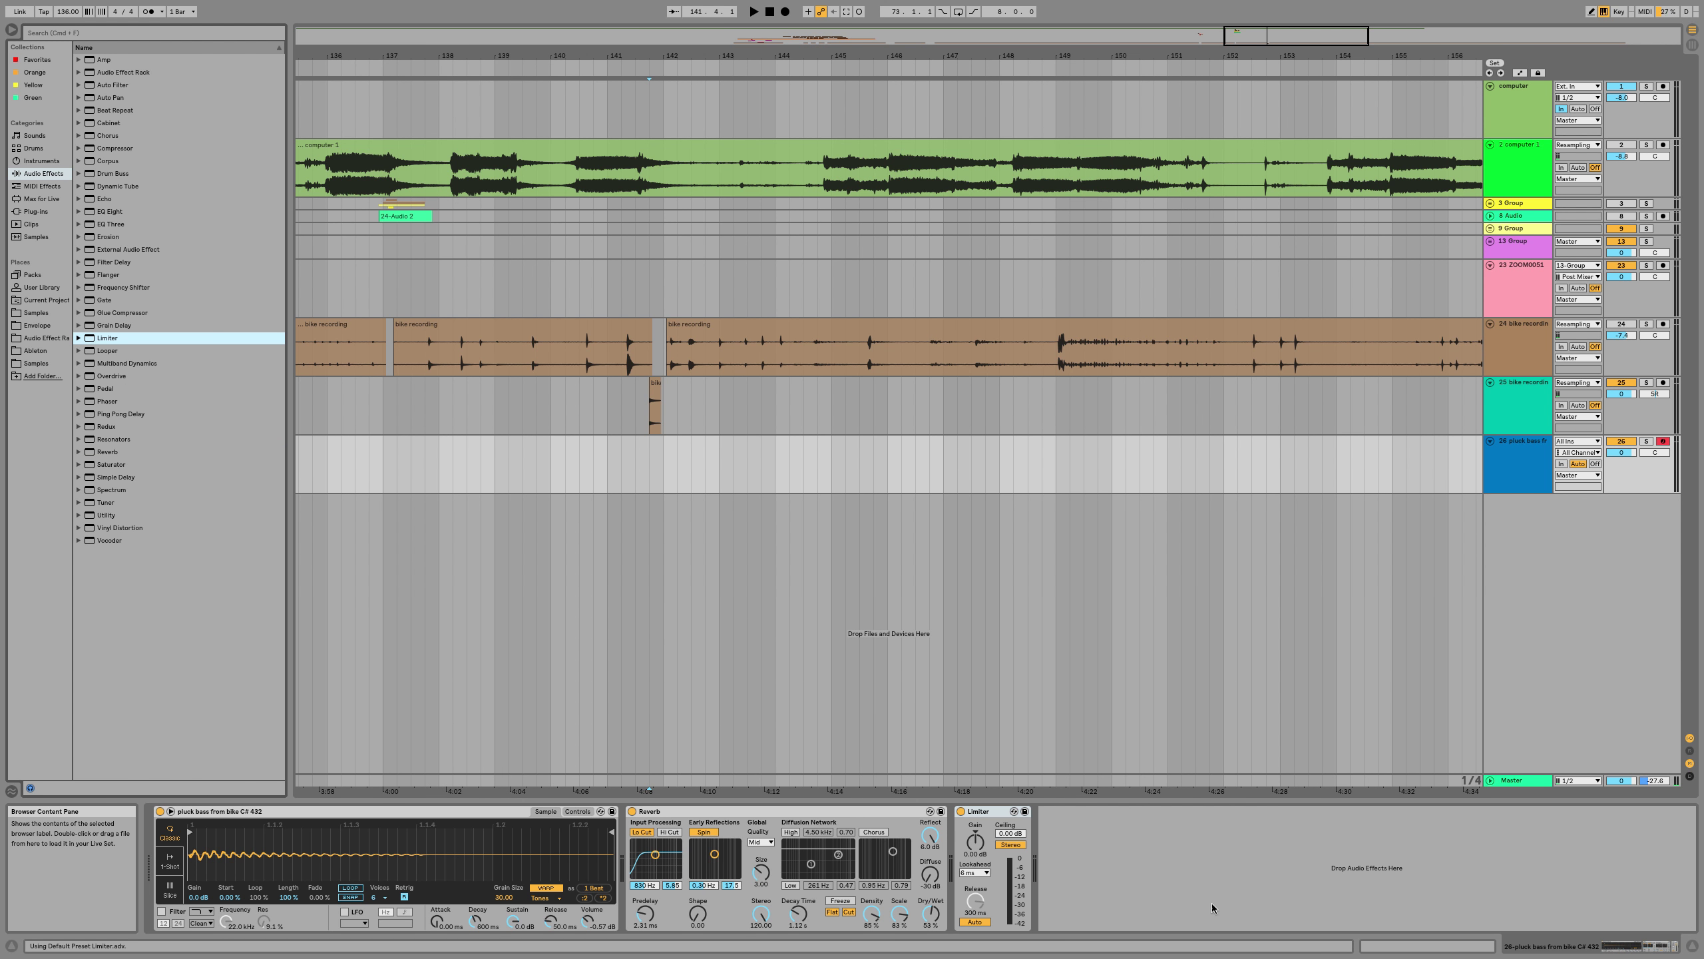
left_click_drag(90, 212, 987, 877)
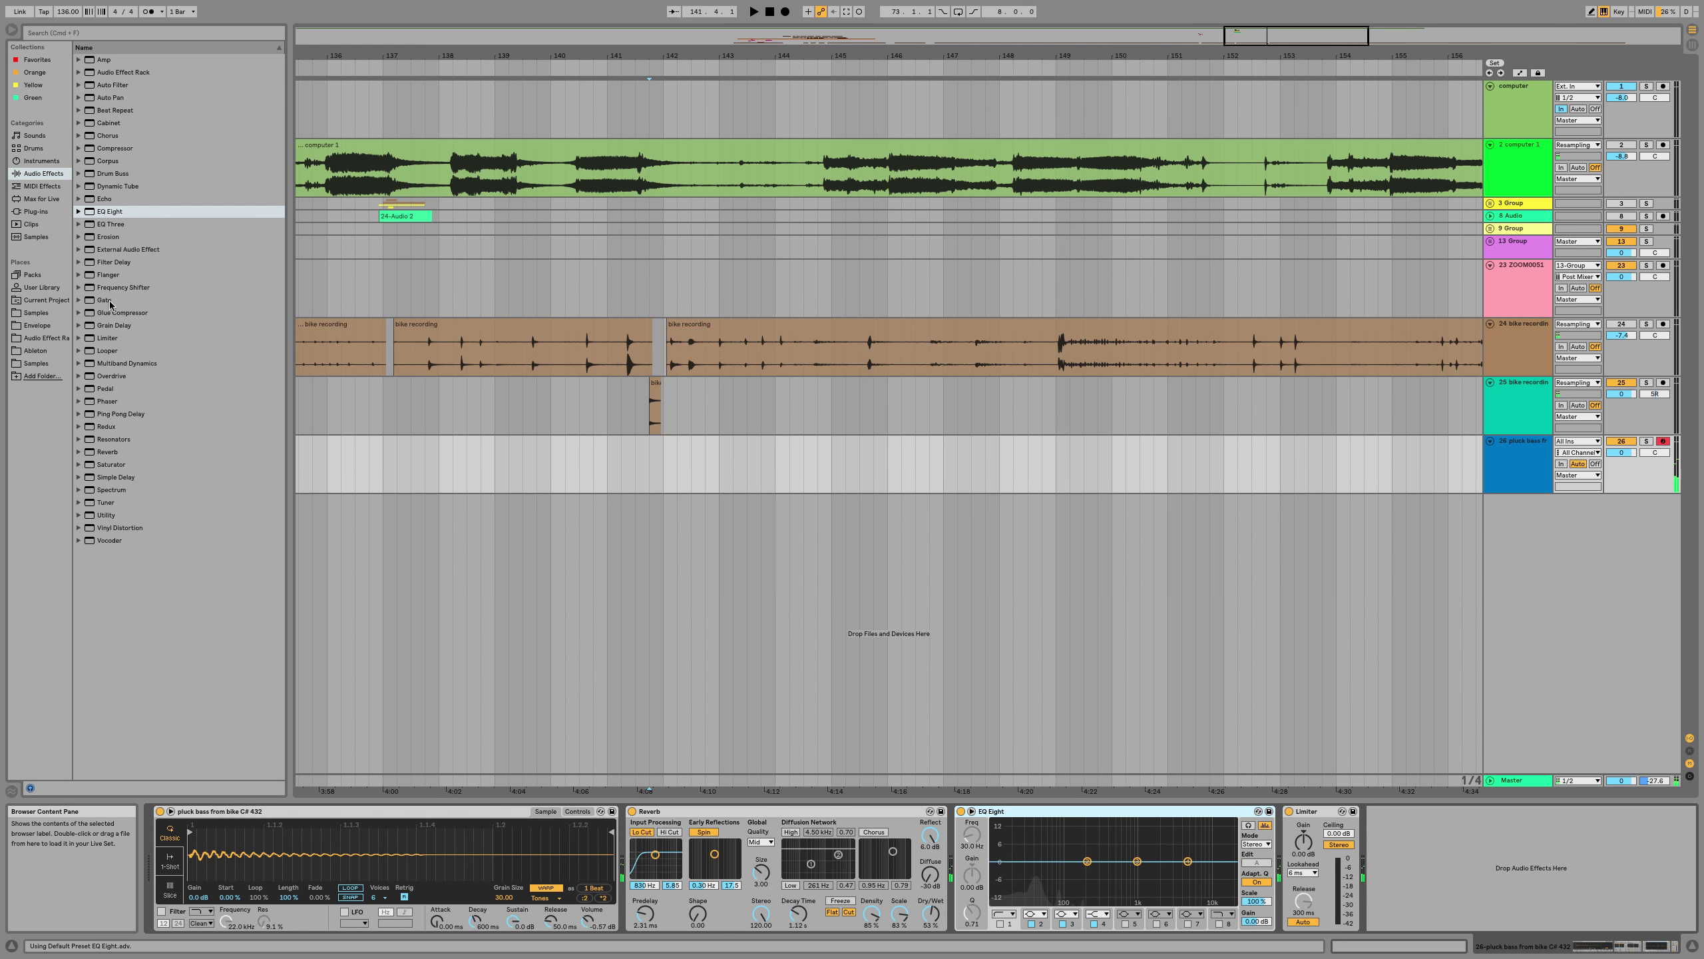
Insert an Overdrive between EQ Eight and the Limiter and adjust its bandpass filter
left_click(115, 375)
left_click_drag(115, 375, 1228, 866)
left_click_drag(1321, 833, 1316, 823)
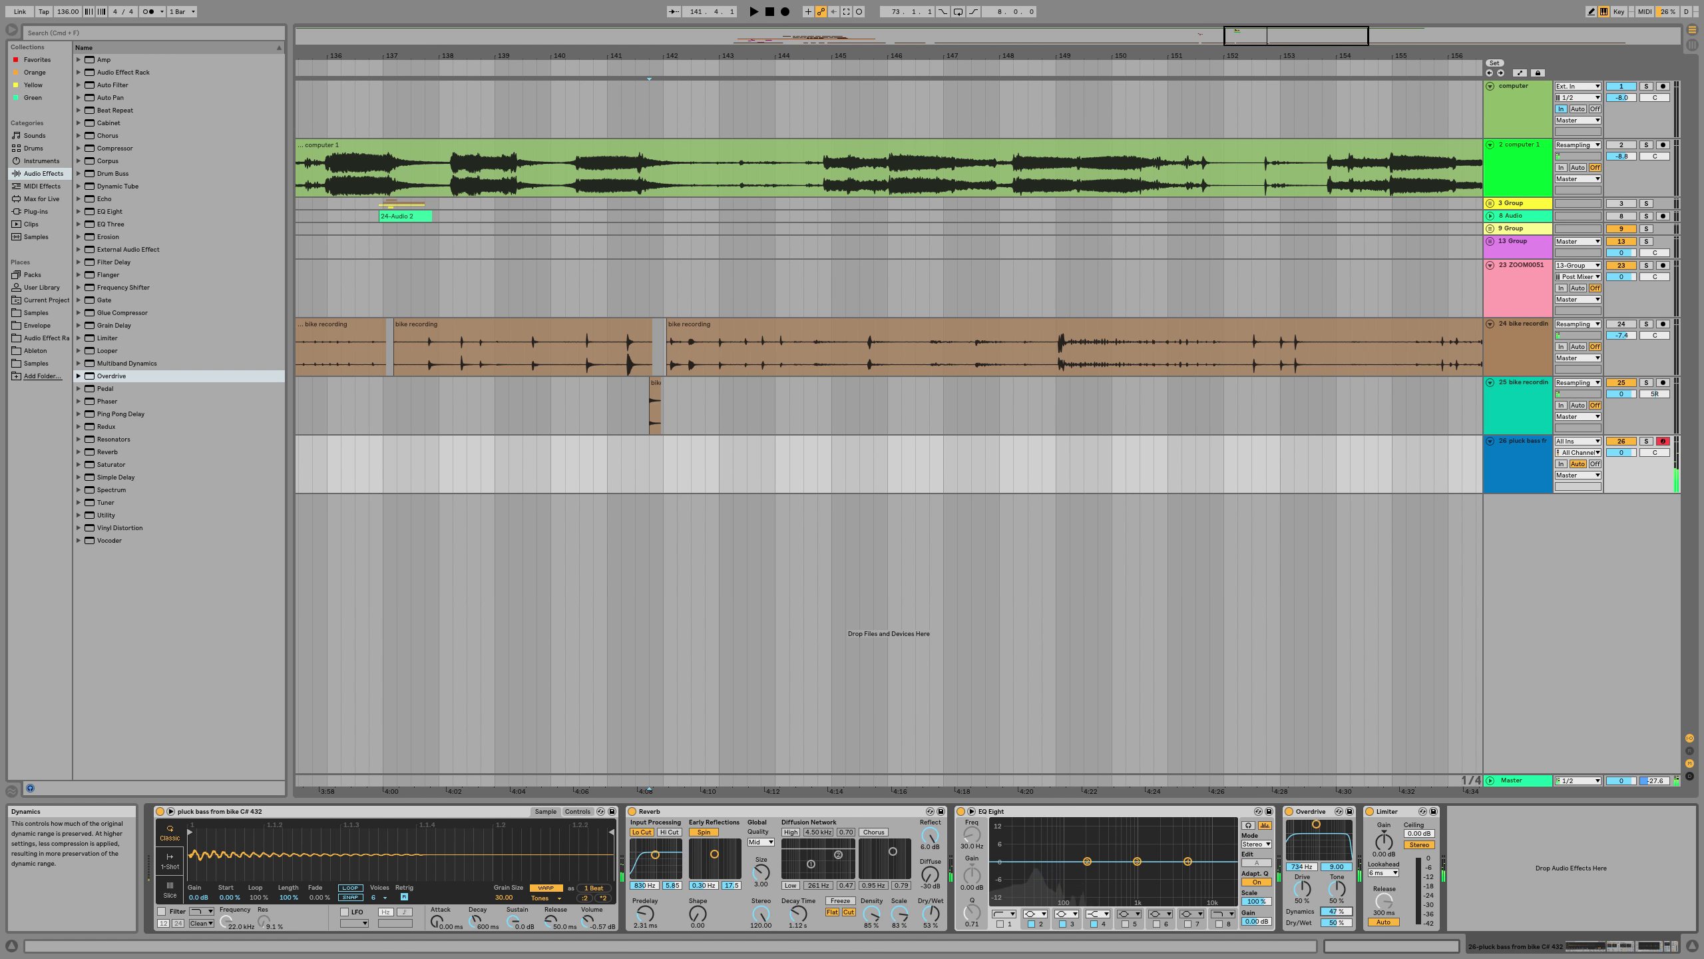
Lower the Overdrive's Dynamics and Dry/Wet, and set the Limiter's Ceiling to -6 dB
left_click(1336, 911)
type("26")
key("Return")
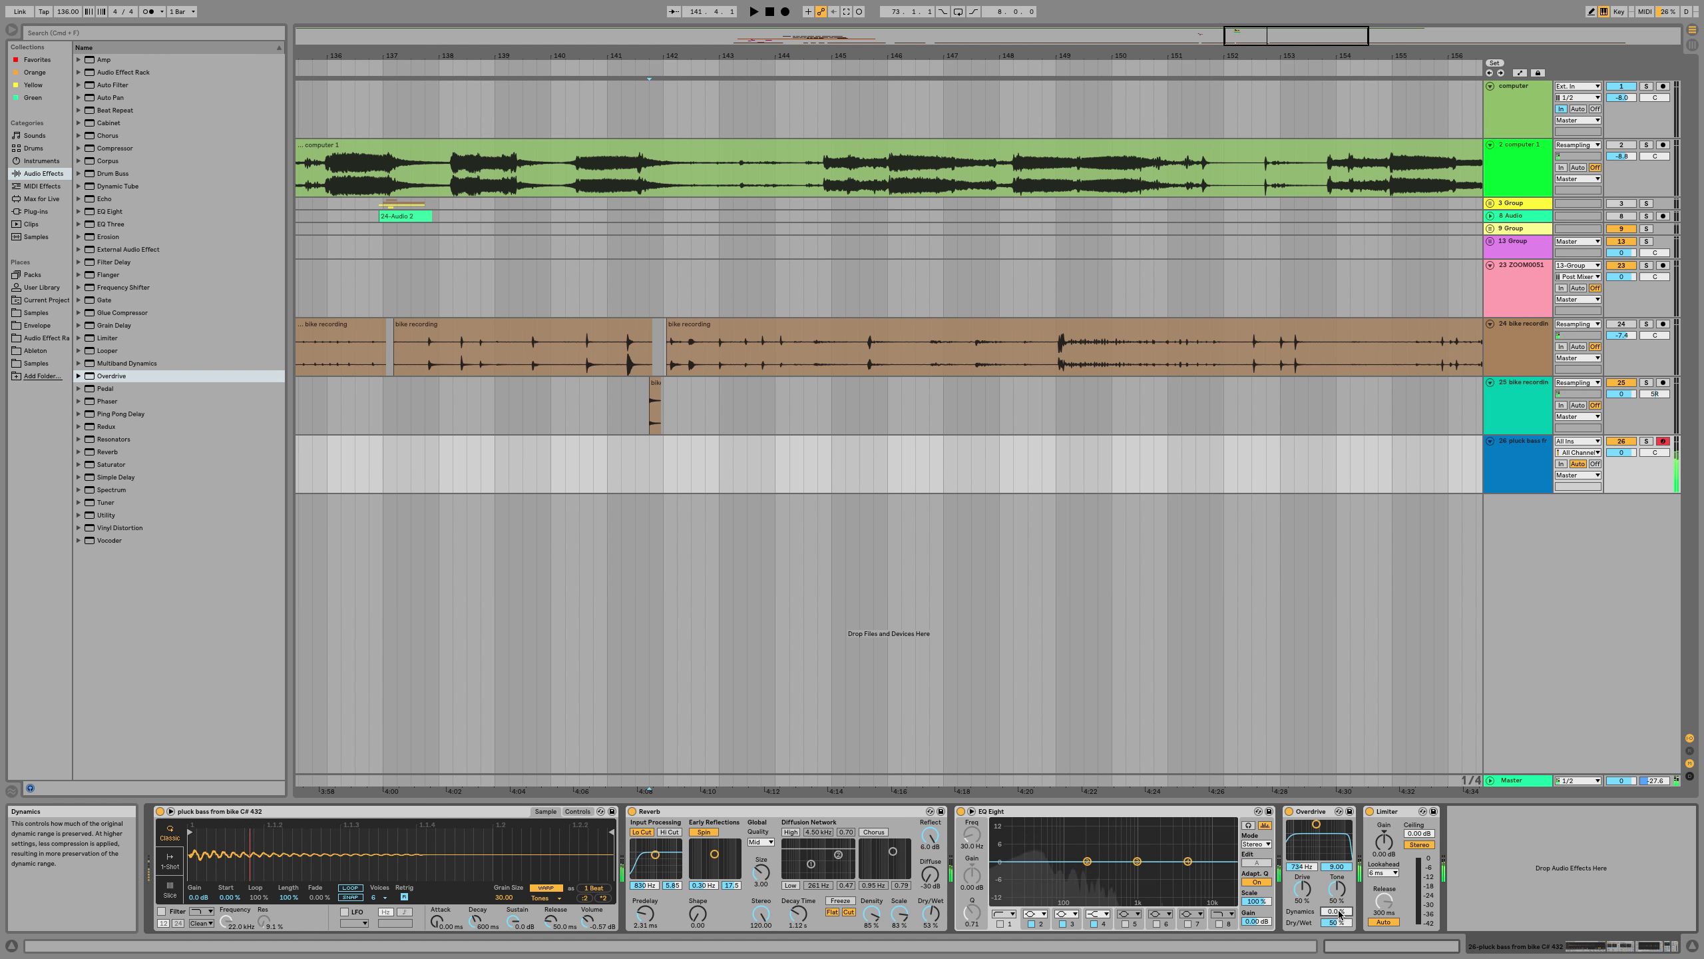
mouse_move(1338, 921)
left_mouse_down()
mouse_move(1338, 935)
mouse_move(1338, 908)
left_mouse_up()
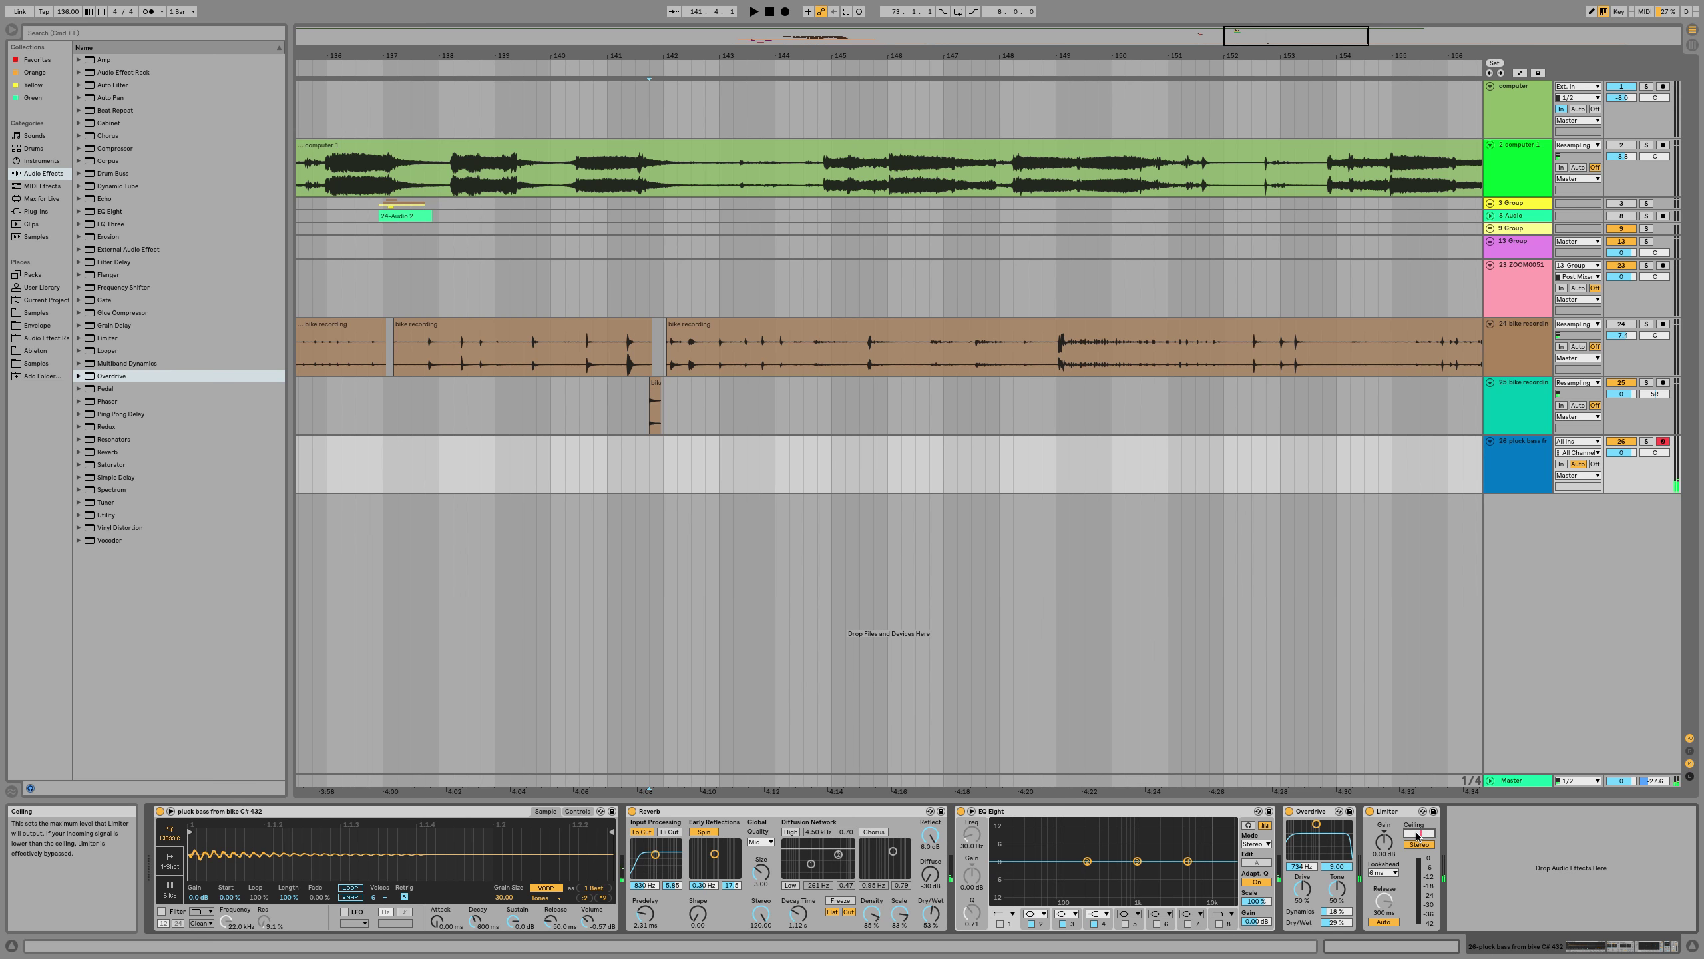
key("Return")
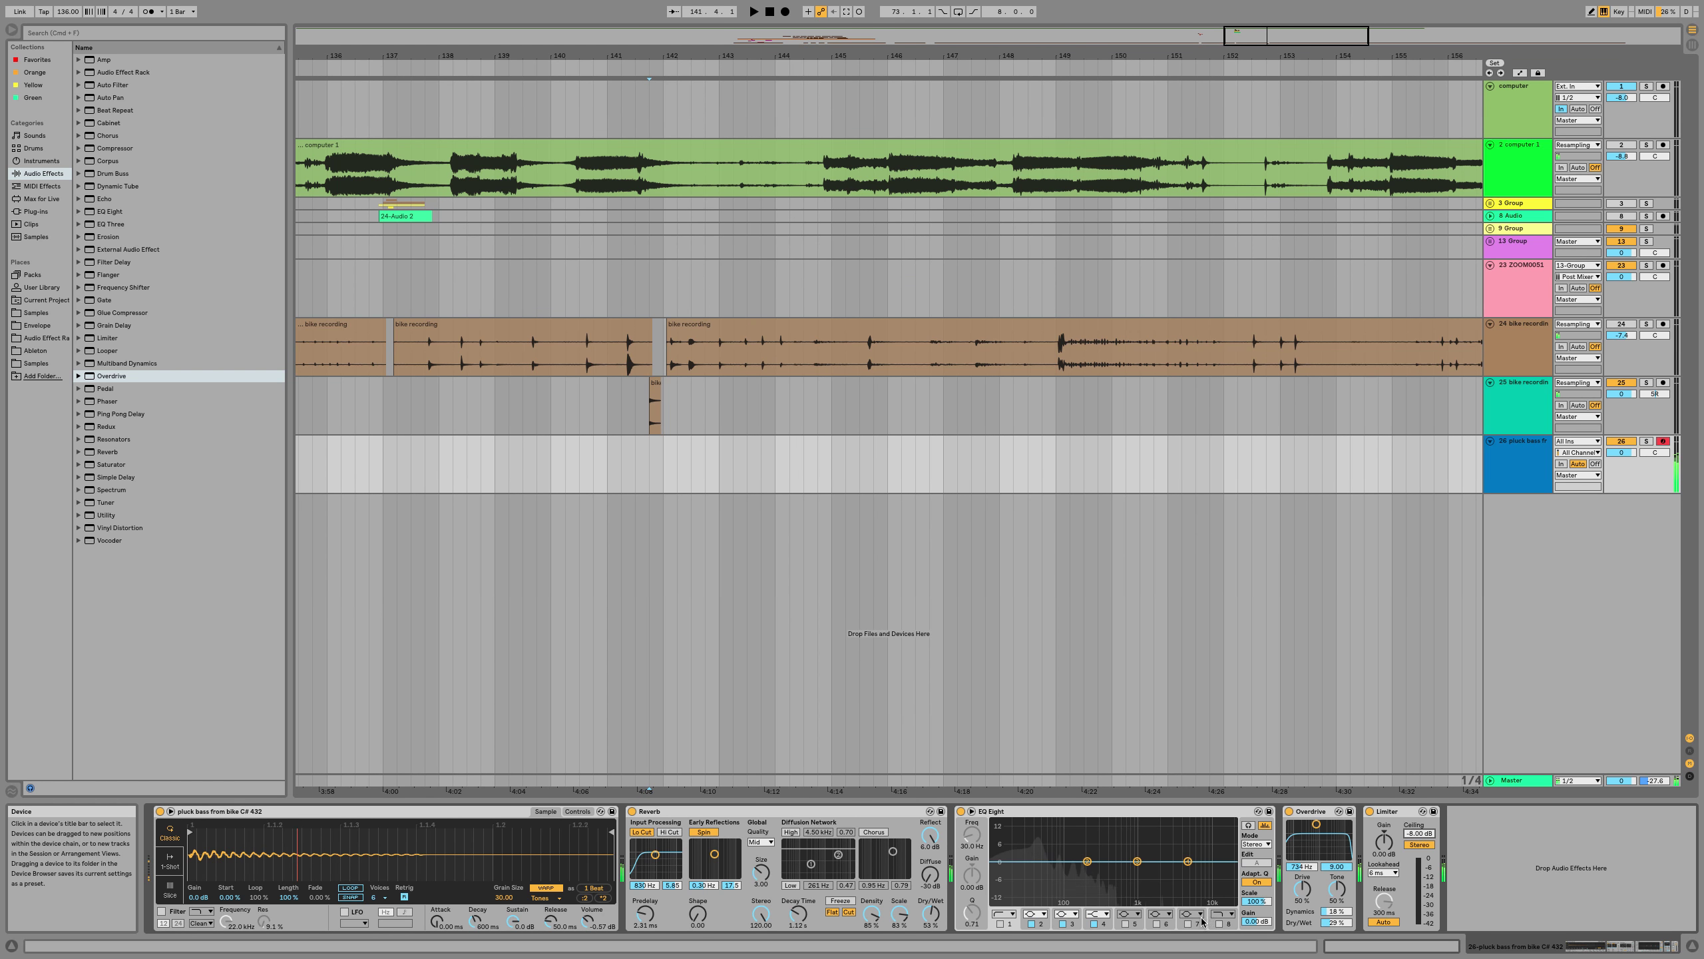
Move the Overdrive ahead of the Reverb, directly after Simpler
left_click(1312, 811)
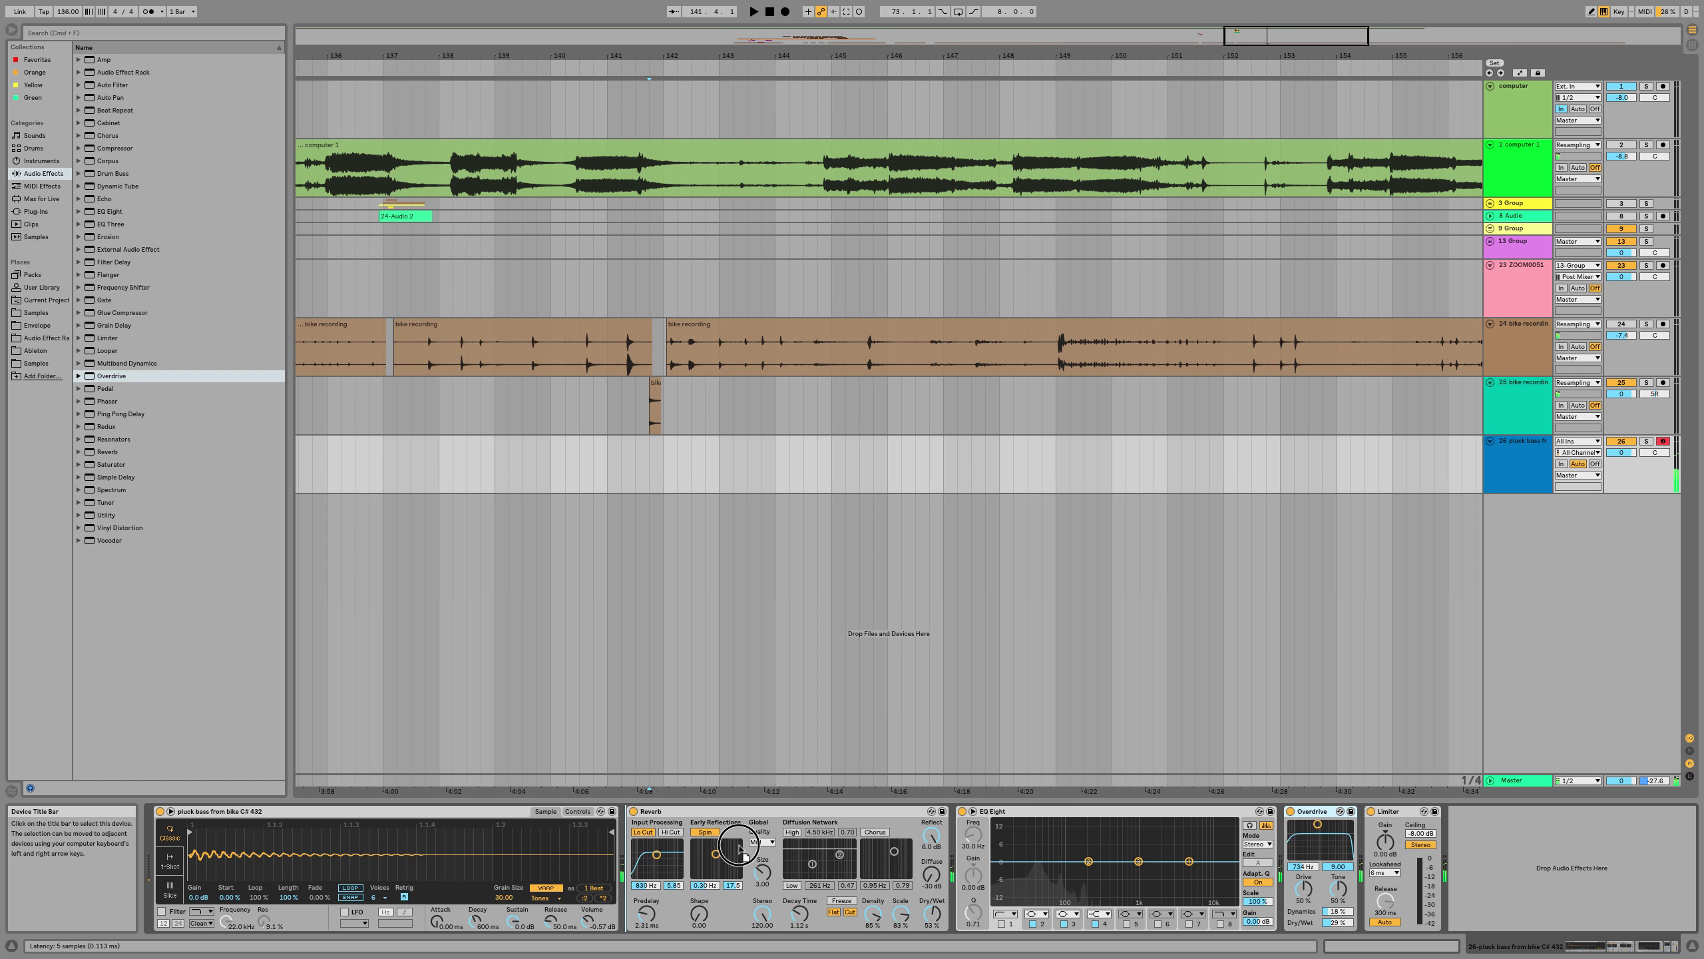
left_click_drag(1311, 811, 628, 826)
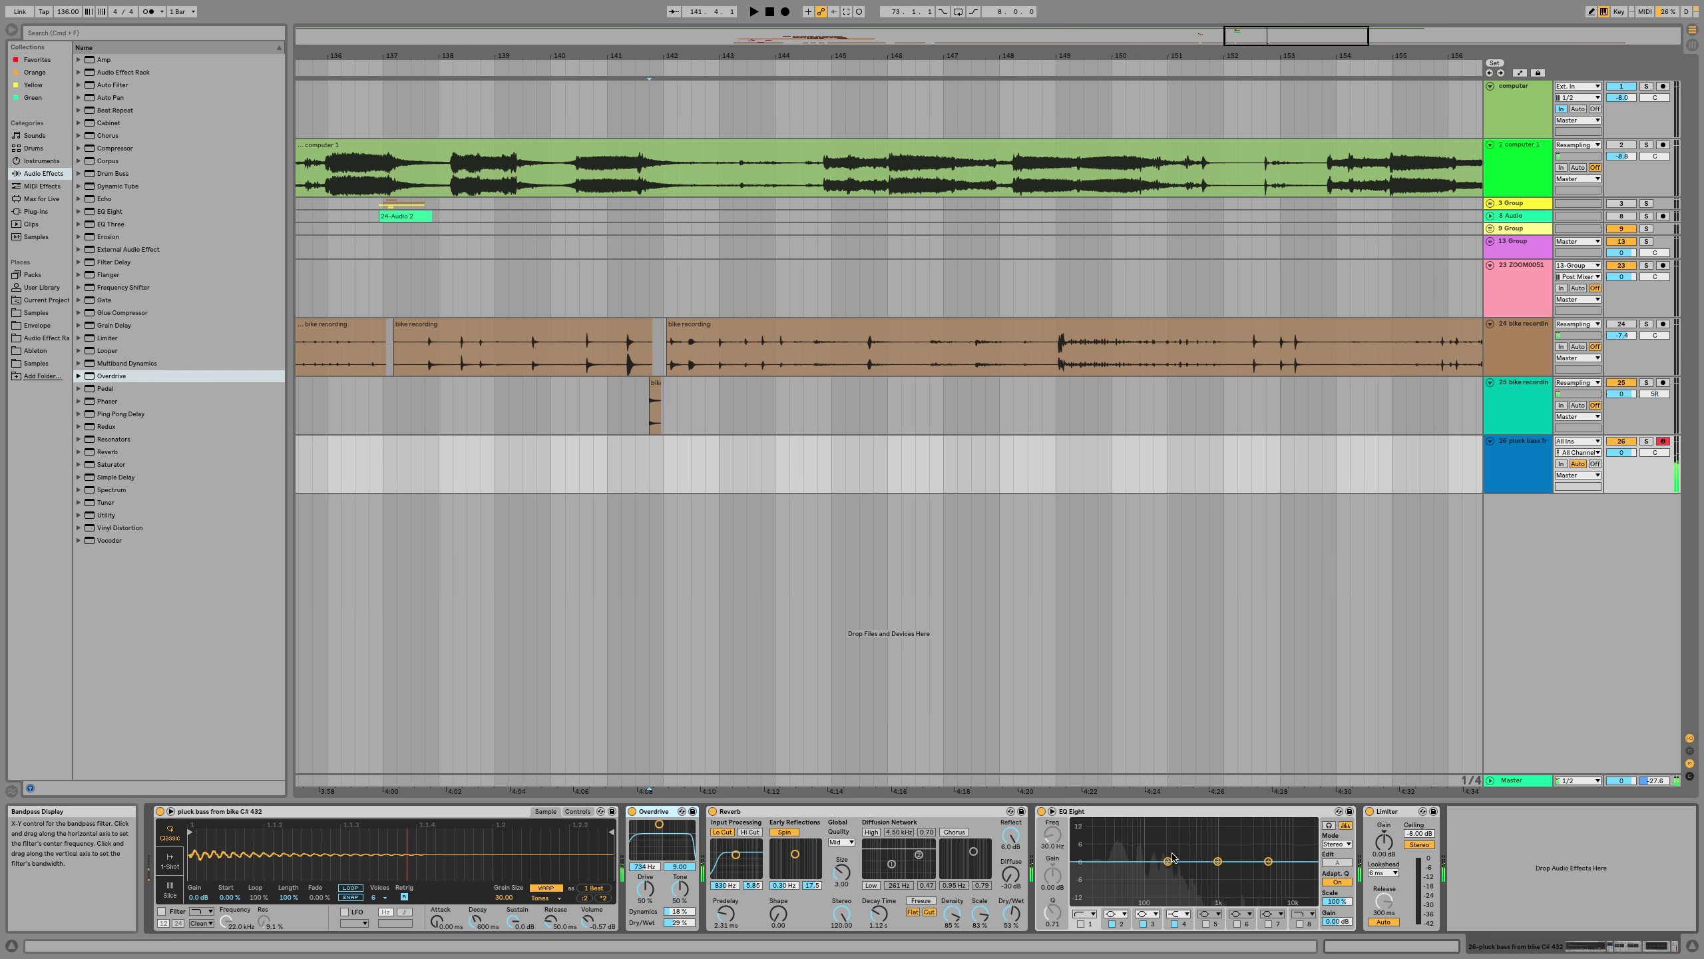
Boost an EQ Eight band at about 1.04 kHz and lengthen the Release of Simpler's amp envelope
left_click_drag(1169, 862, 1226, 851)
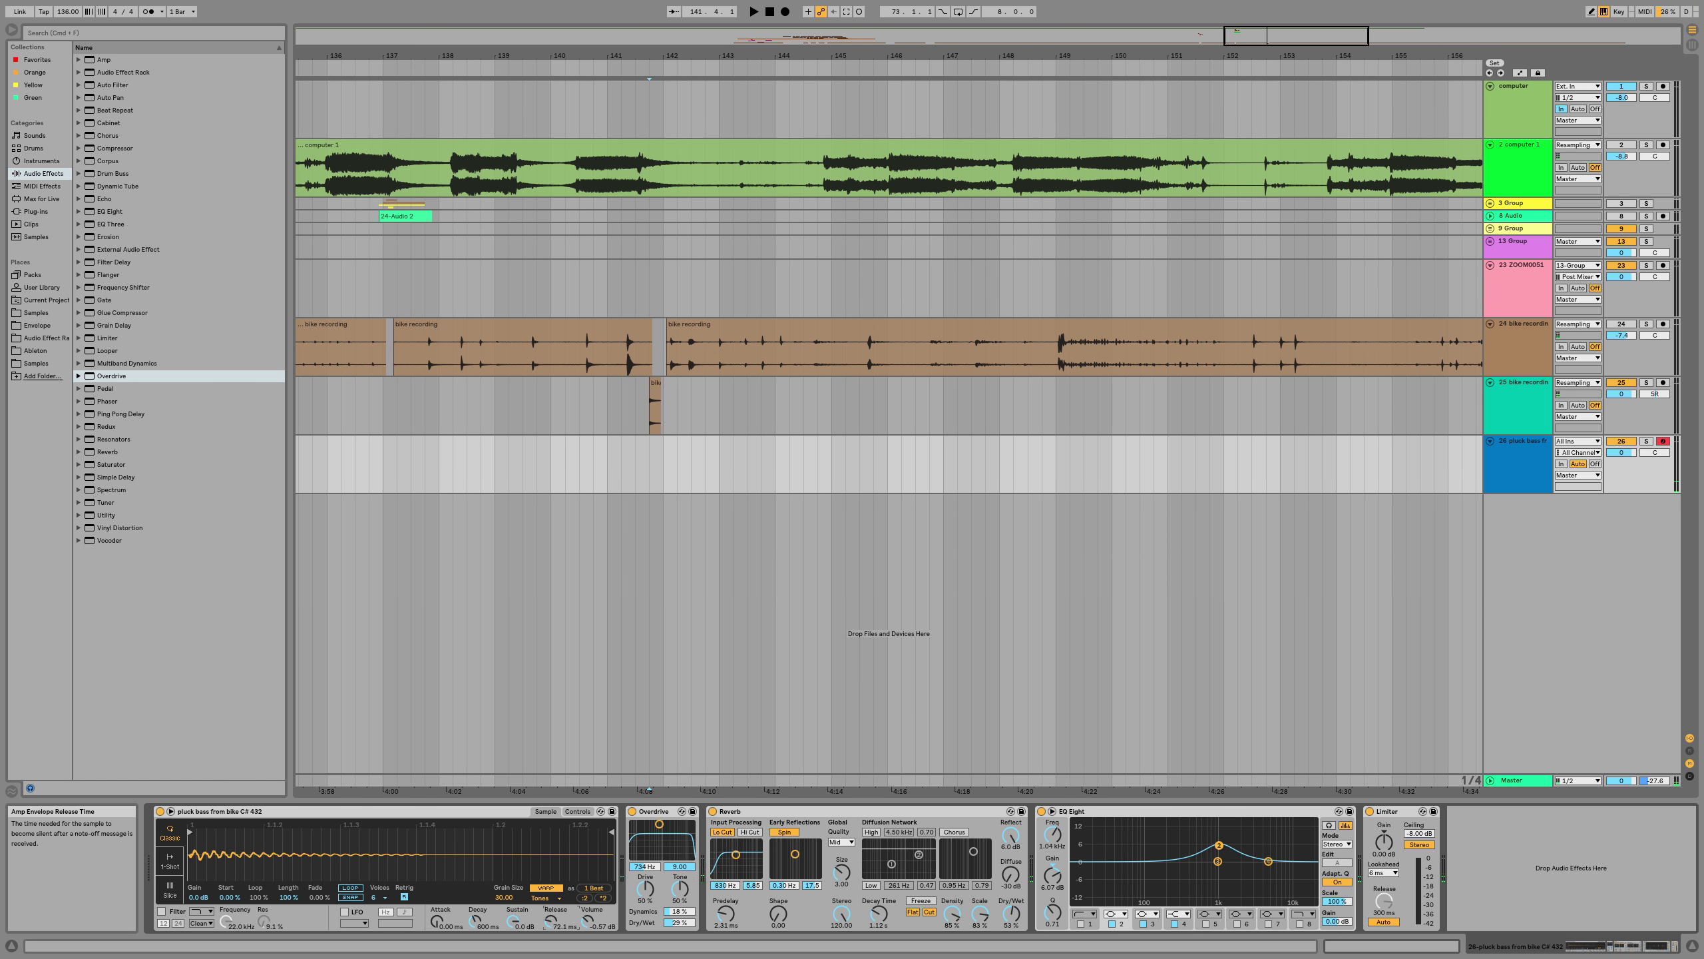
left_click_drag(550, 922, 548, 926)
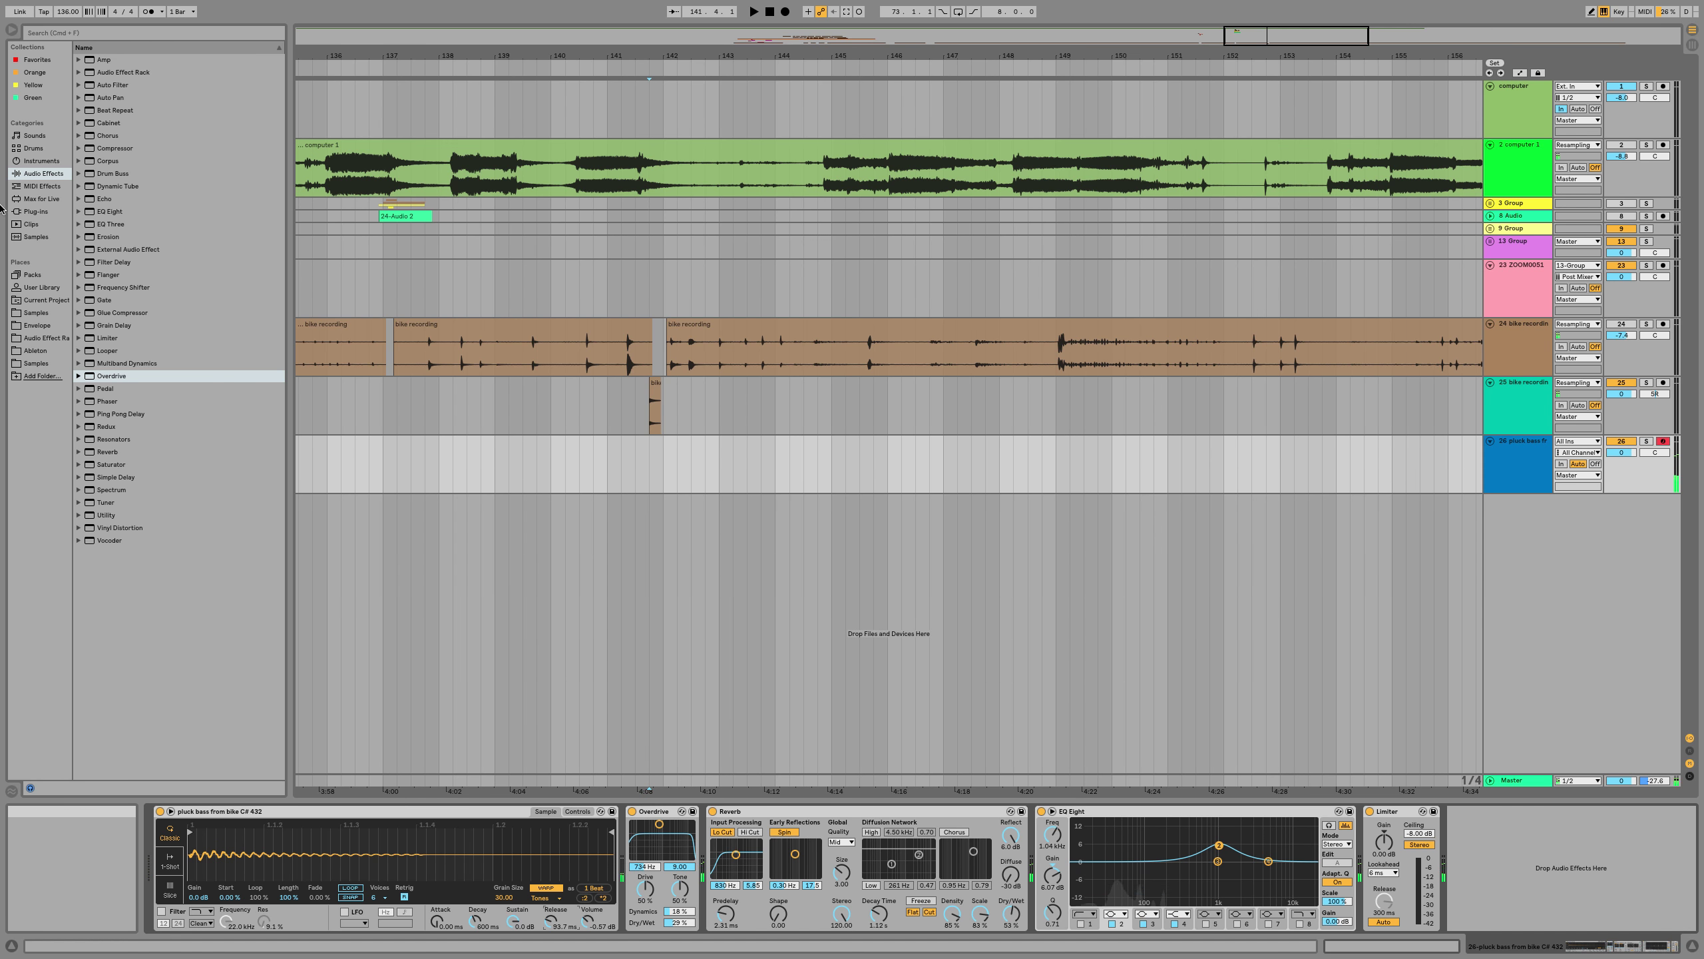
Try a Multiband Dynamics between EQ Eight and the Limiter, adjusting its Low split frequency
left_click_drag(126, 363, 1384, 926)
left_click(1428, 921)
left_click(1388, 921)
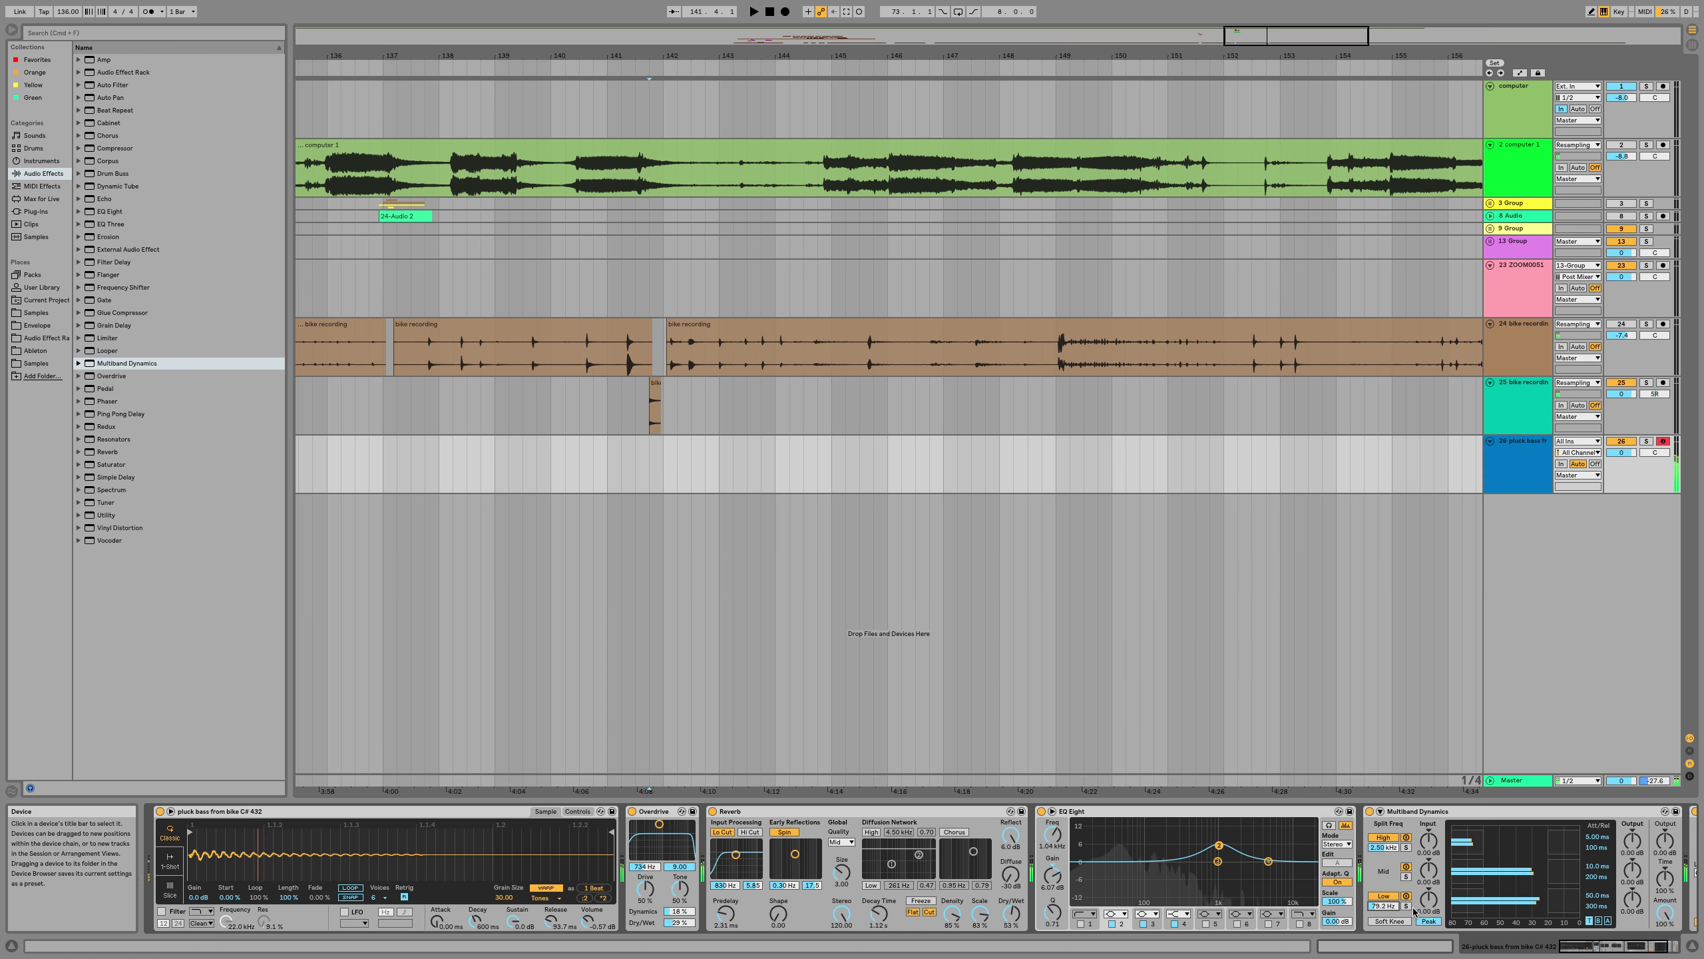
left_click_drag(1386, 905, 1391, 910)
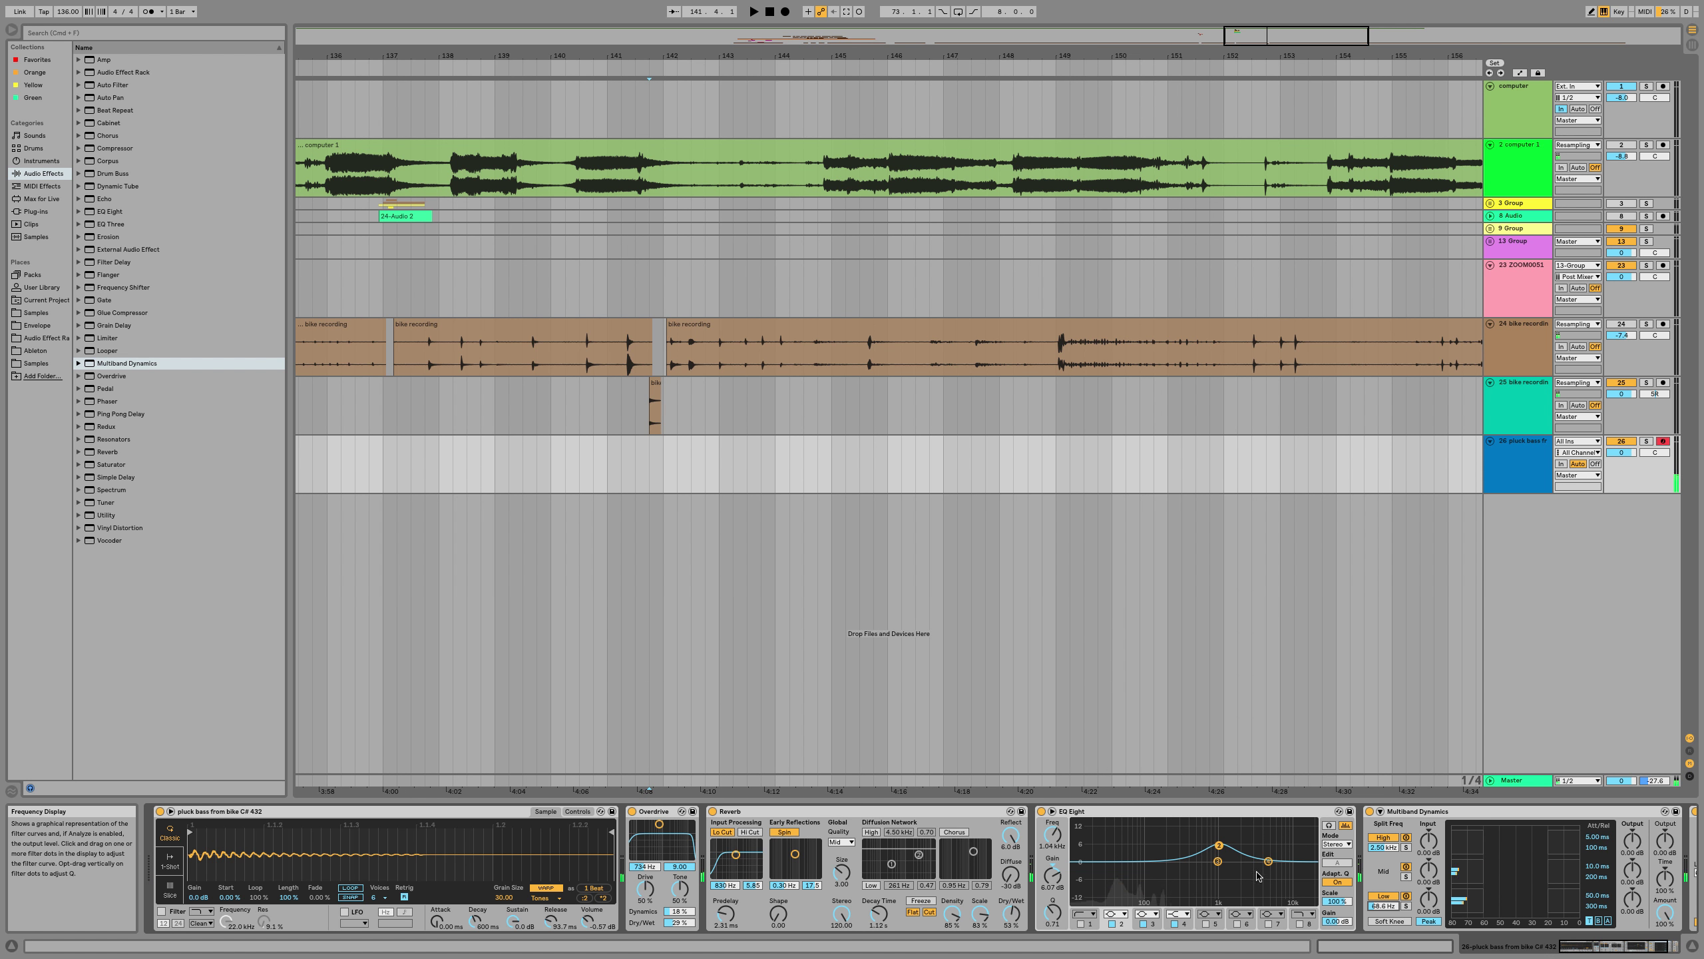
Boost the lows with an EQ Eight band at about 40.8 Hz and narrow its Q
left_click_drag(1225, 866, 1117, 842)
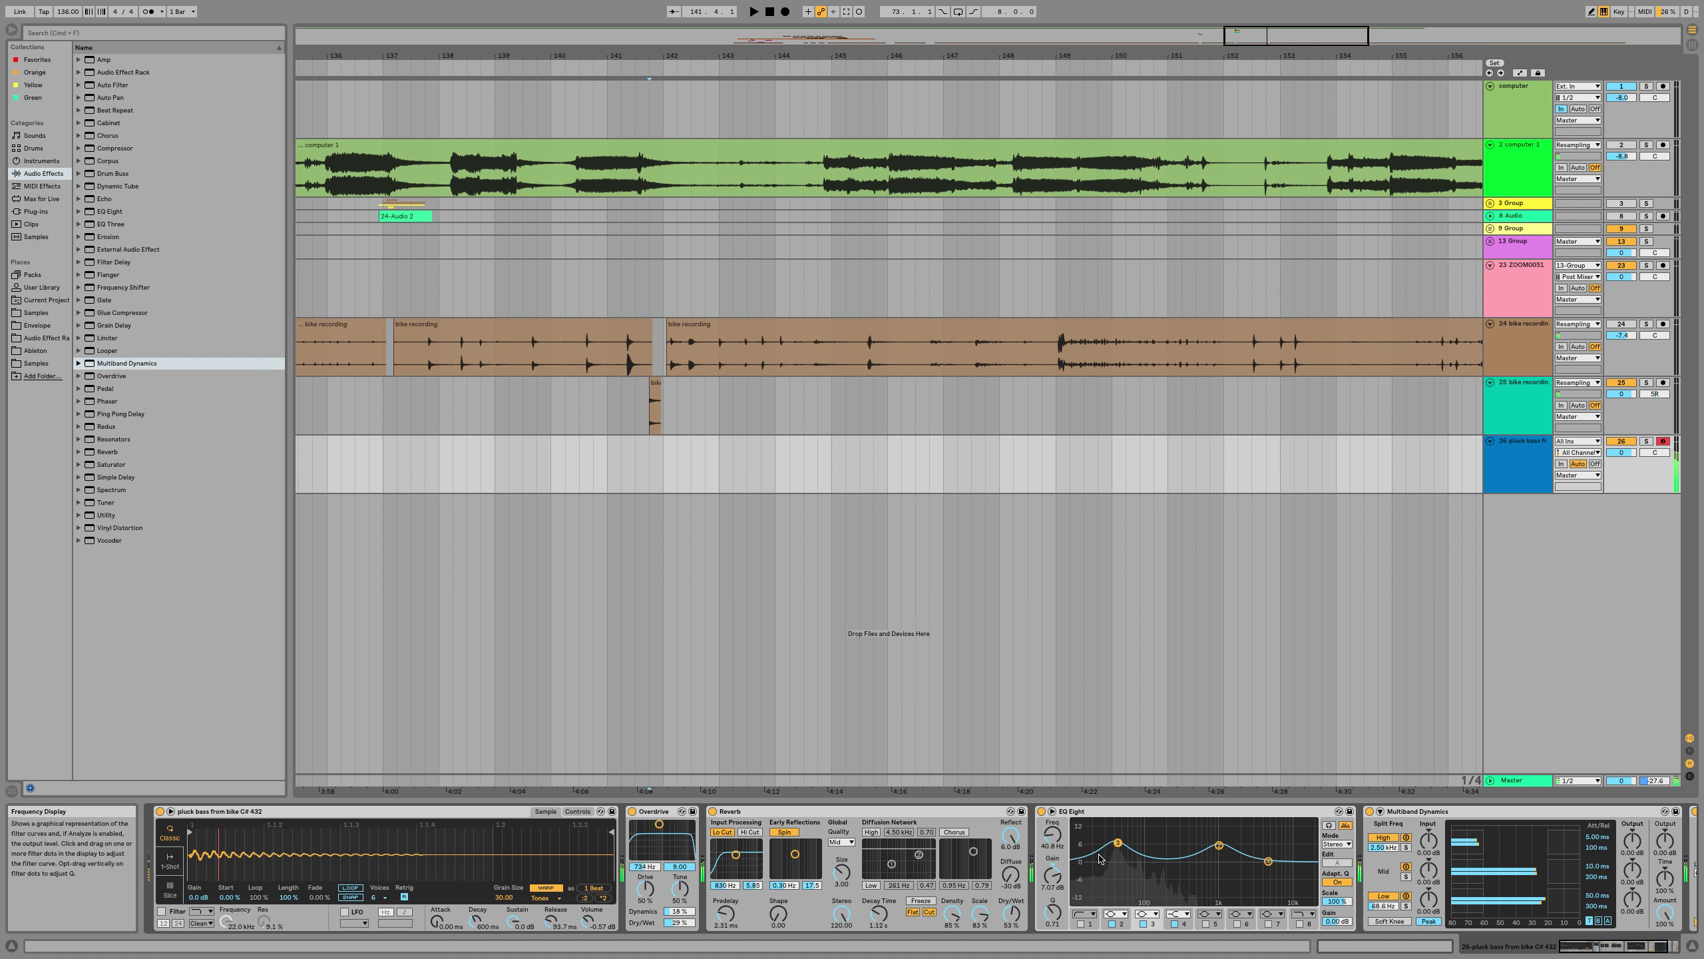
left_click_drag(1050, 913, 1050, 893)
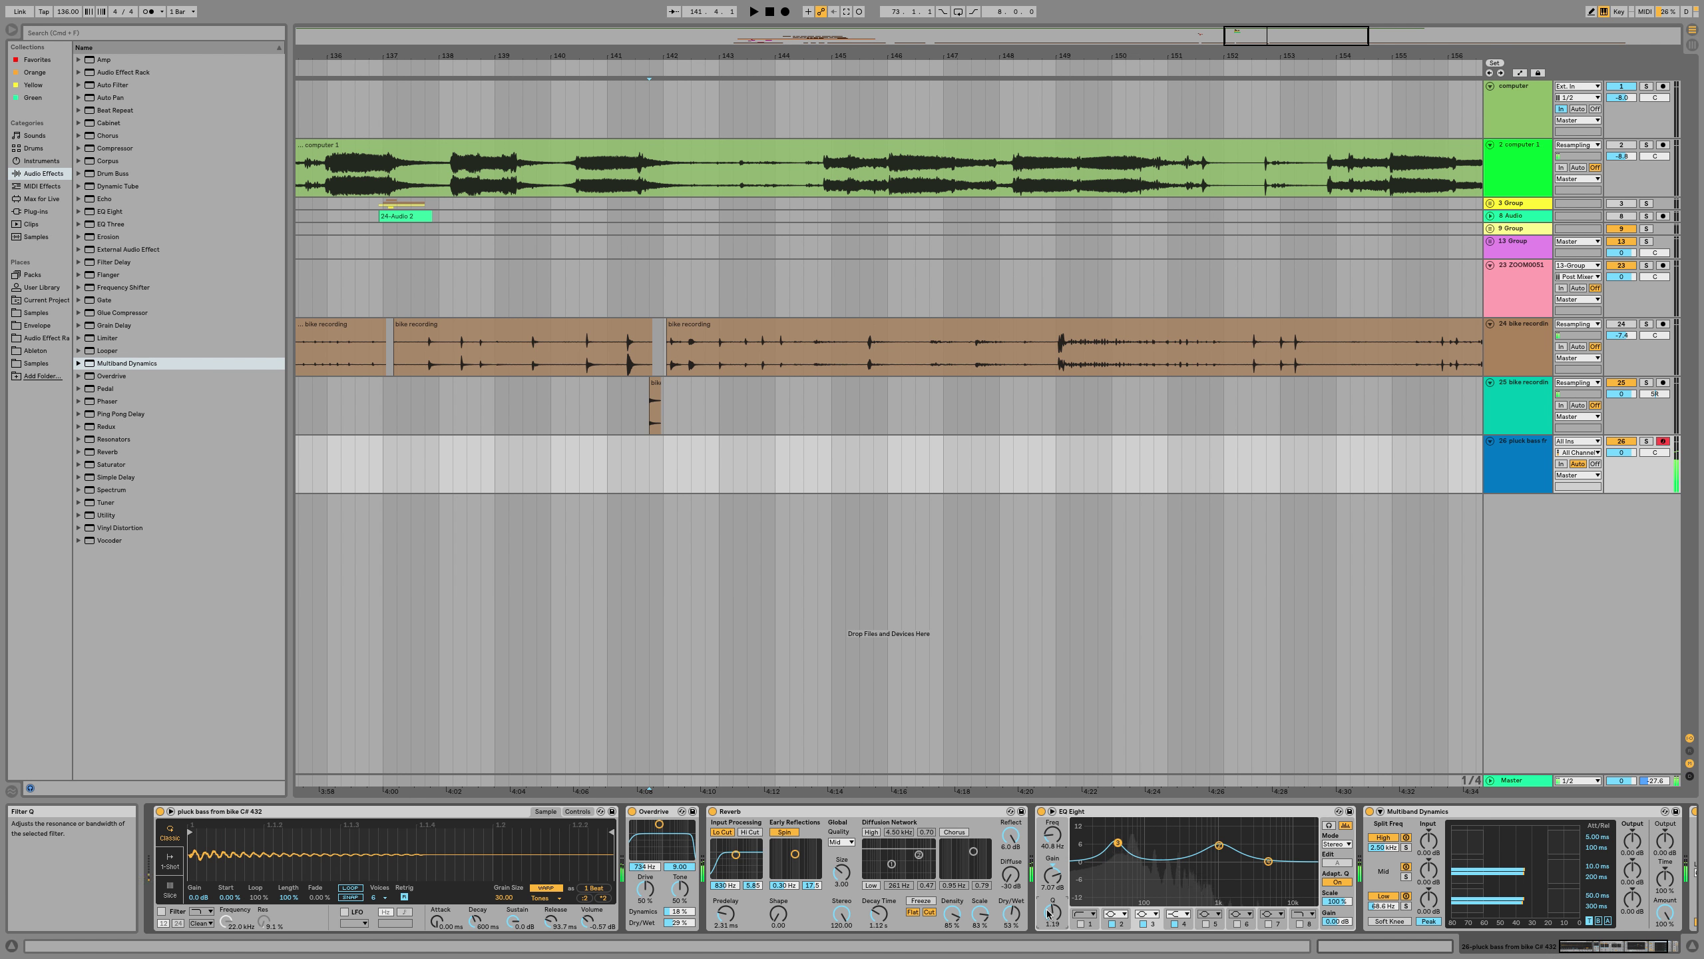
Delete the Multiband Dynamics from the device chain
left_click(1477, 816)
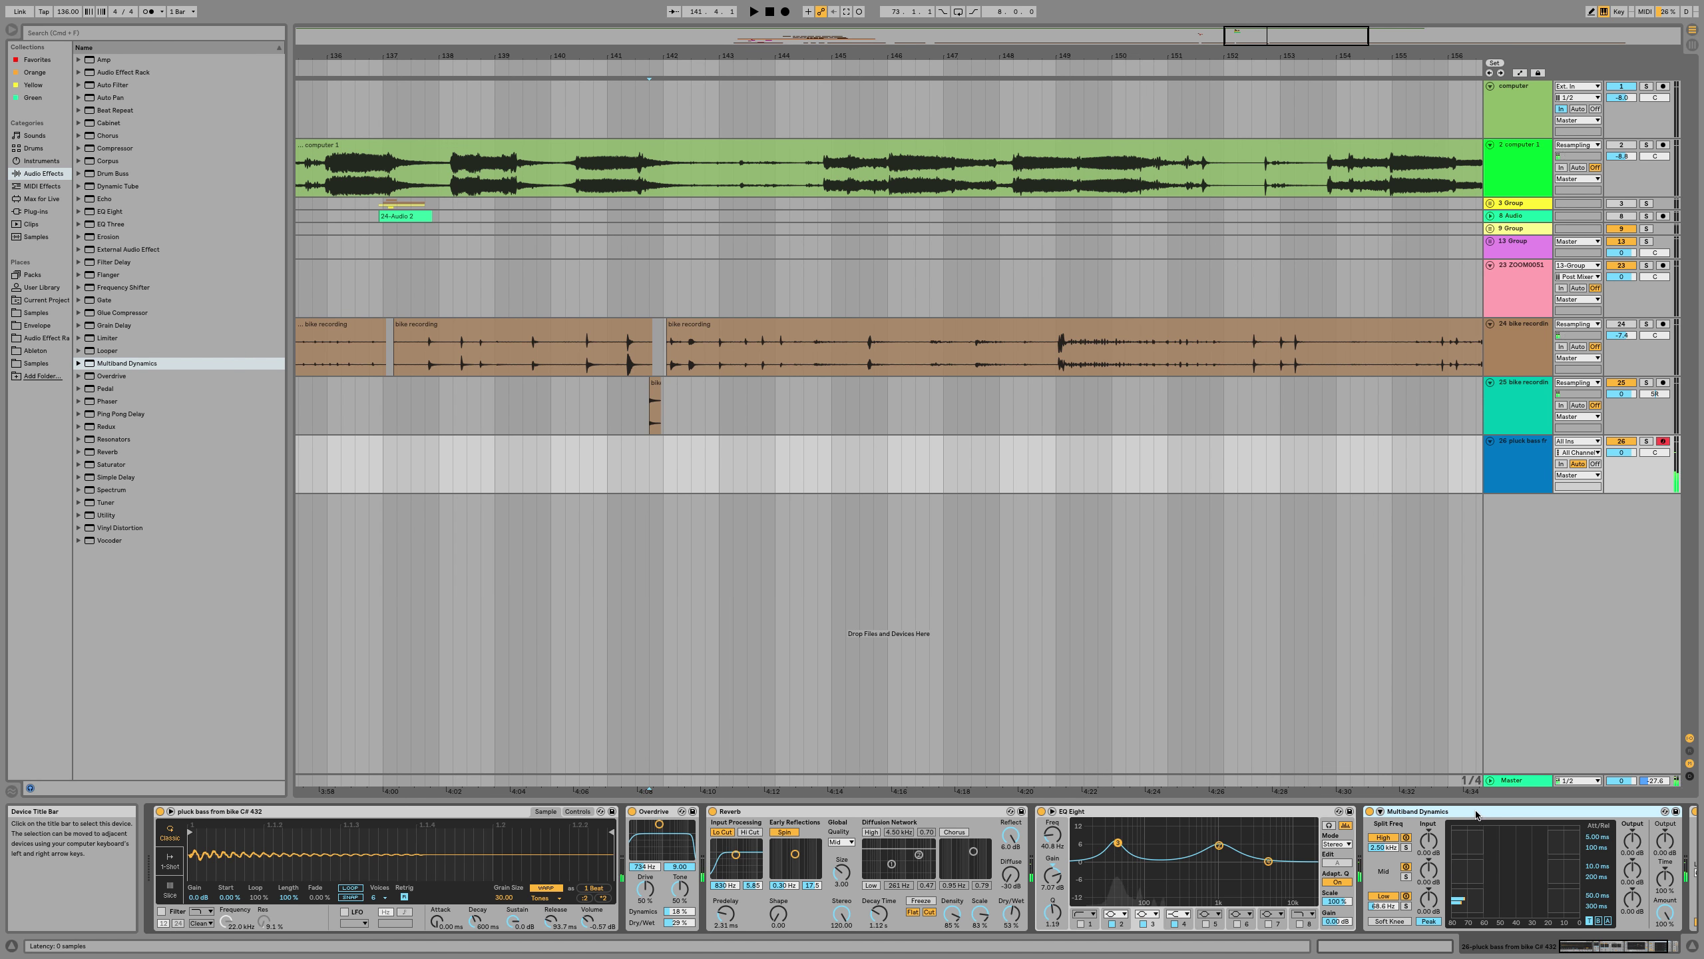
key("Delete")
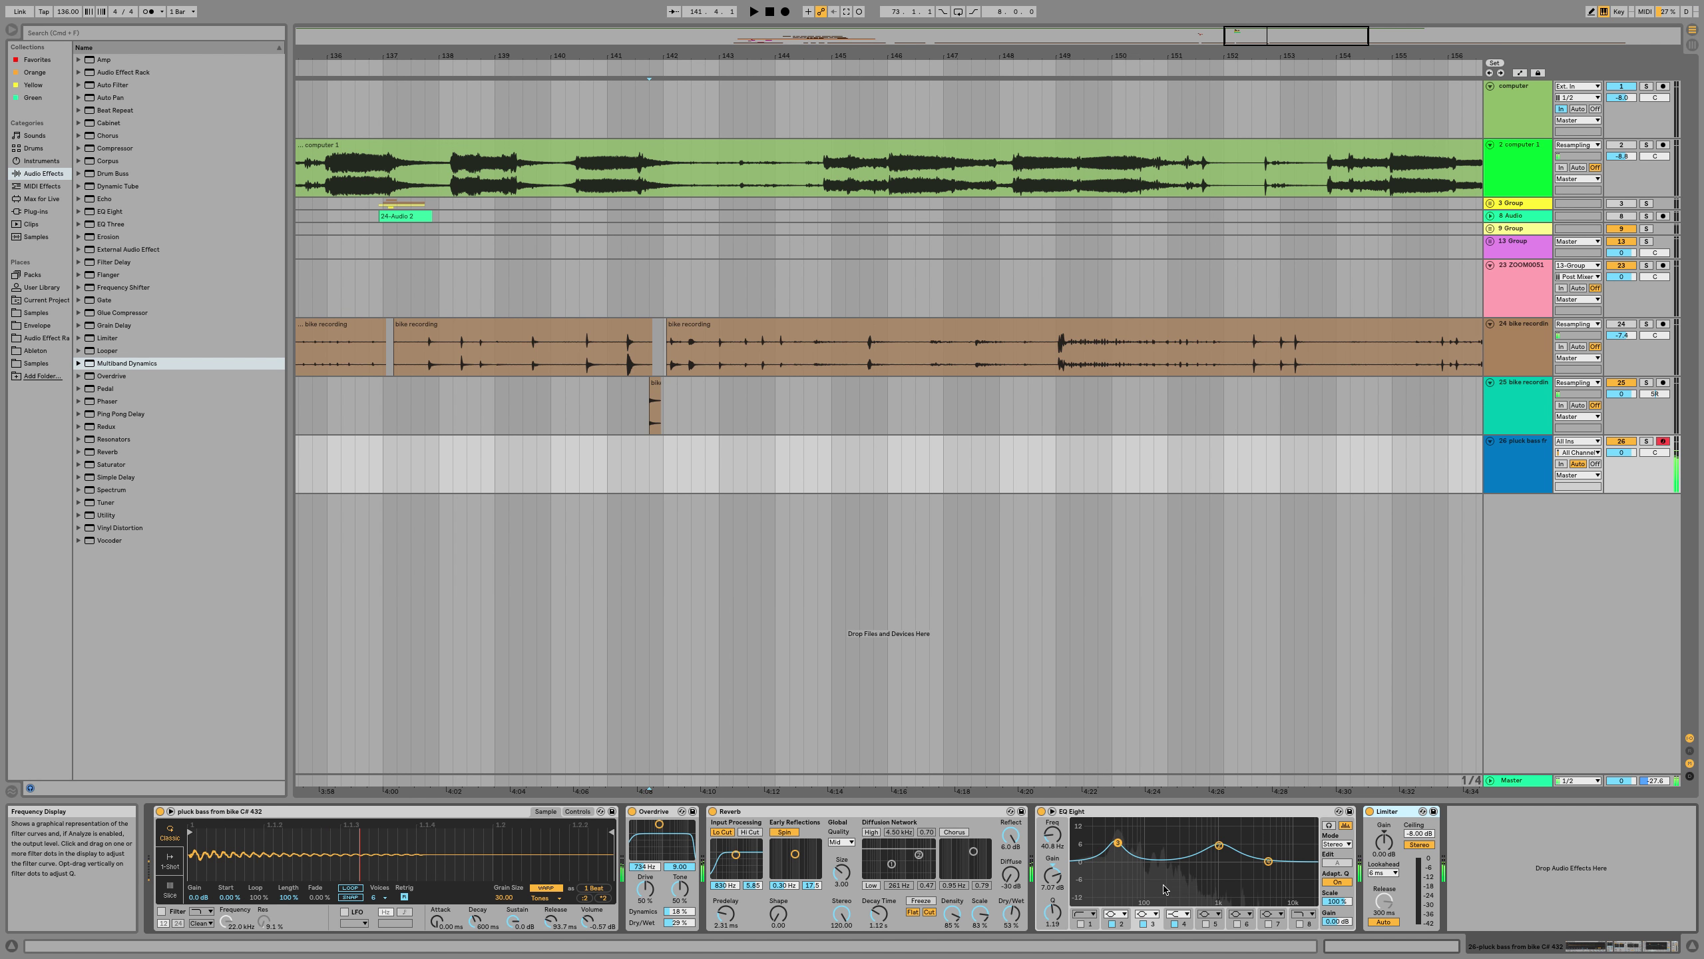
Enable another EQ Eight band just above the low boost and shape it into a slight cut, adjusting its Q
left_click(1205, 924)
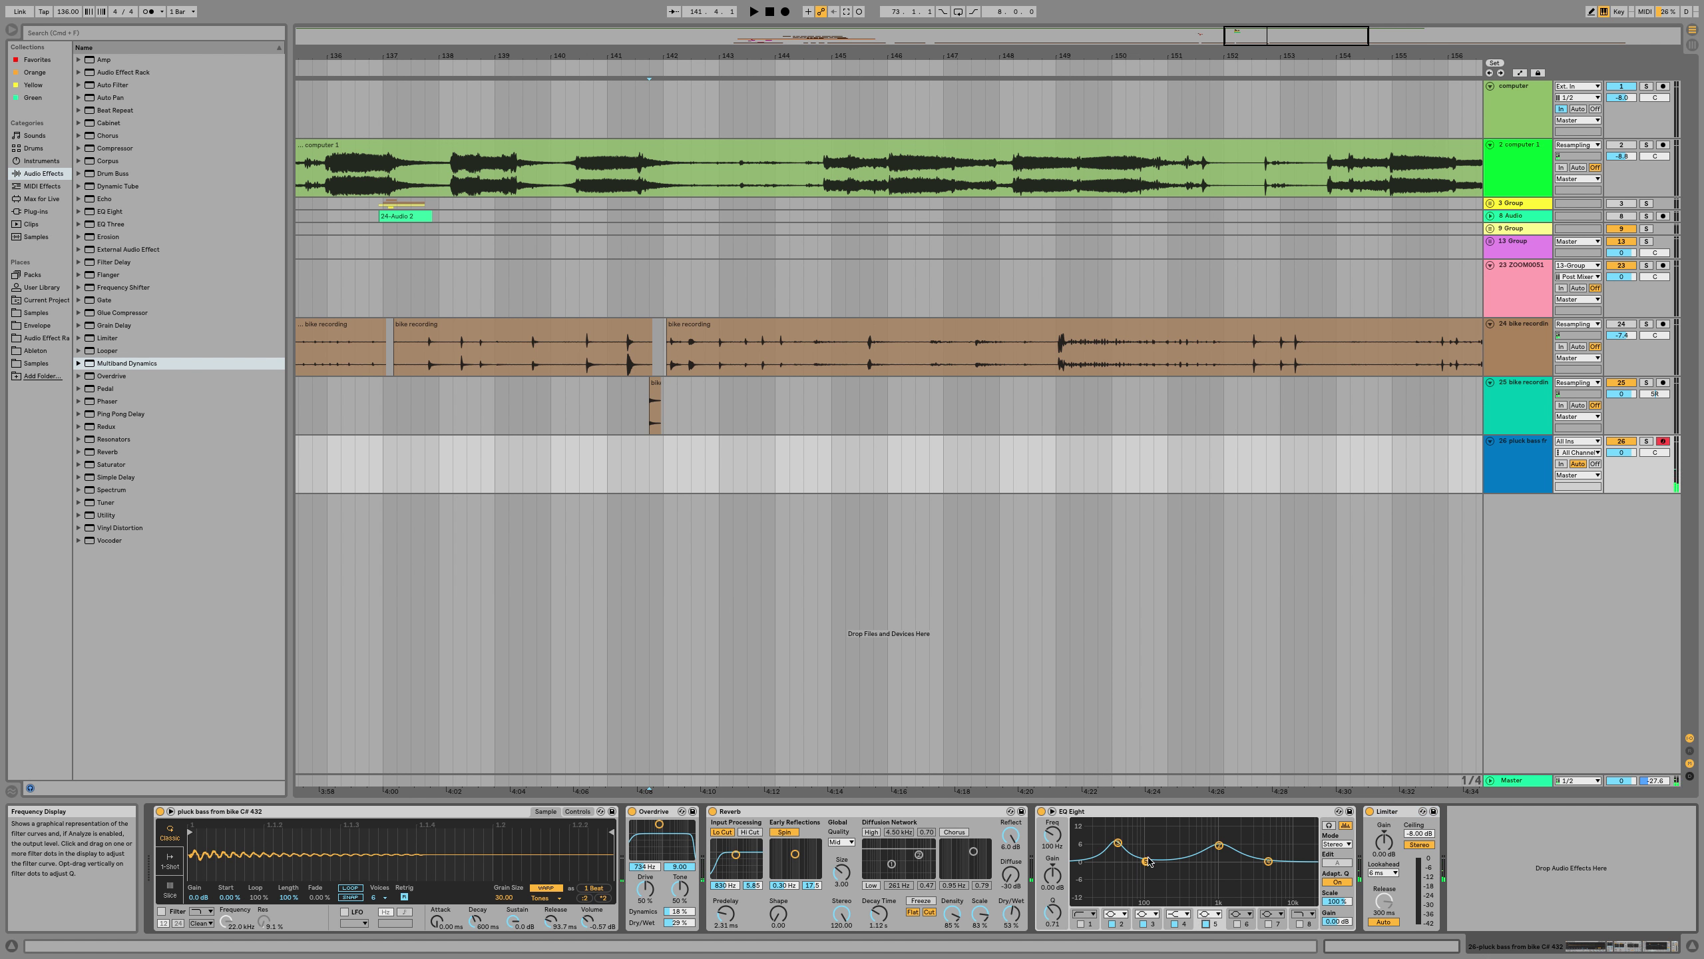
left_click_drag(1053, 911, 1052, 903)
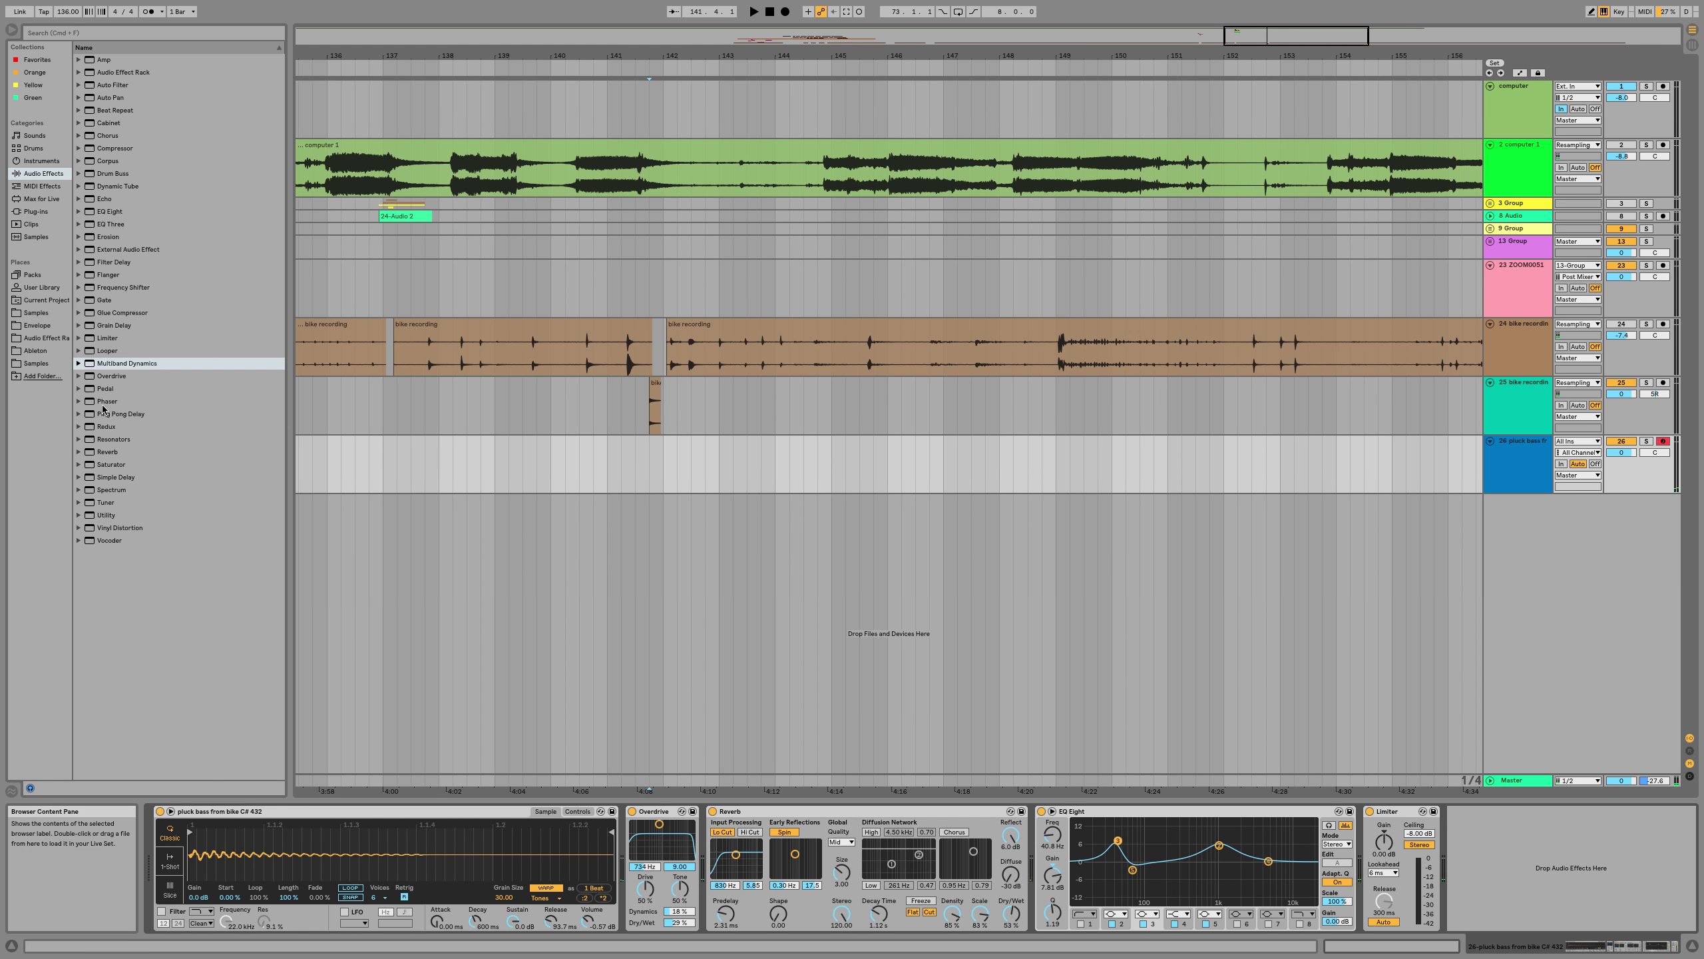
Insert the Disperser plug-in between EQ Eight and the Limiter
left_click(41, 313)
left_click(35, 211)
scroll(139, 306, "down", 10)
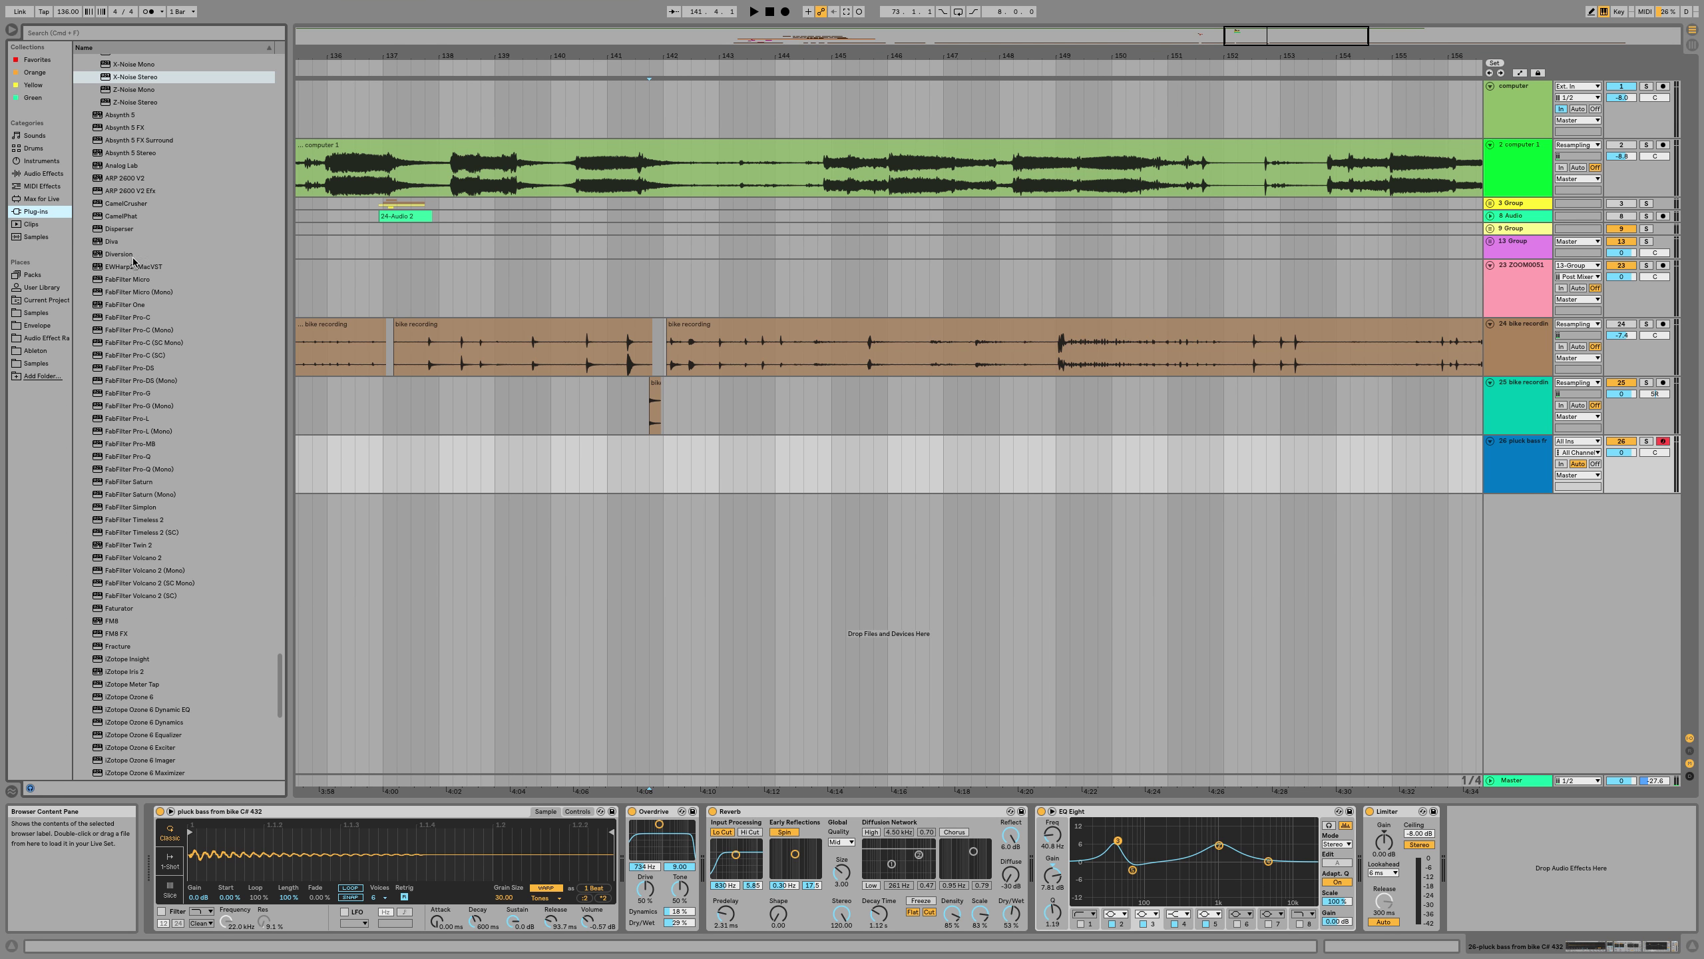
left_click_drag(120, 229, 1372, 899)
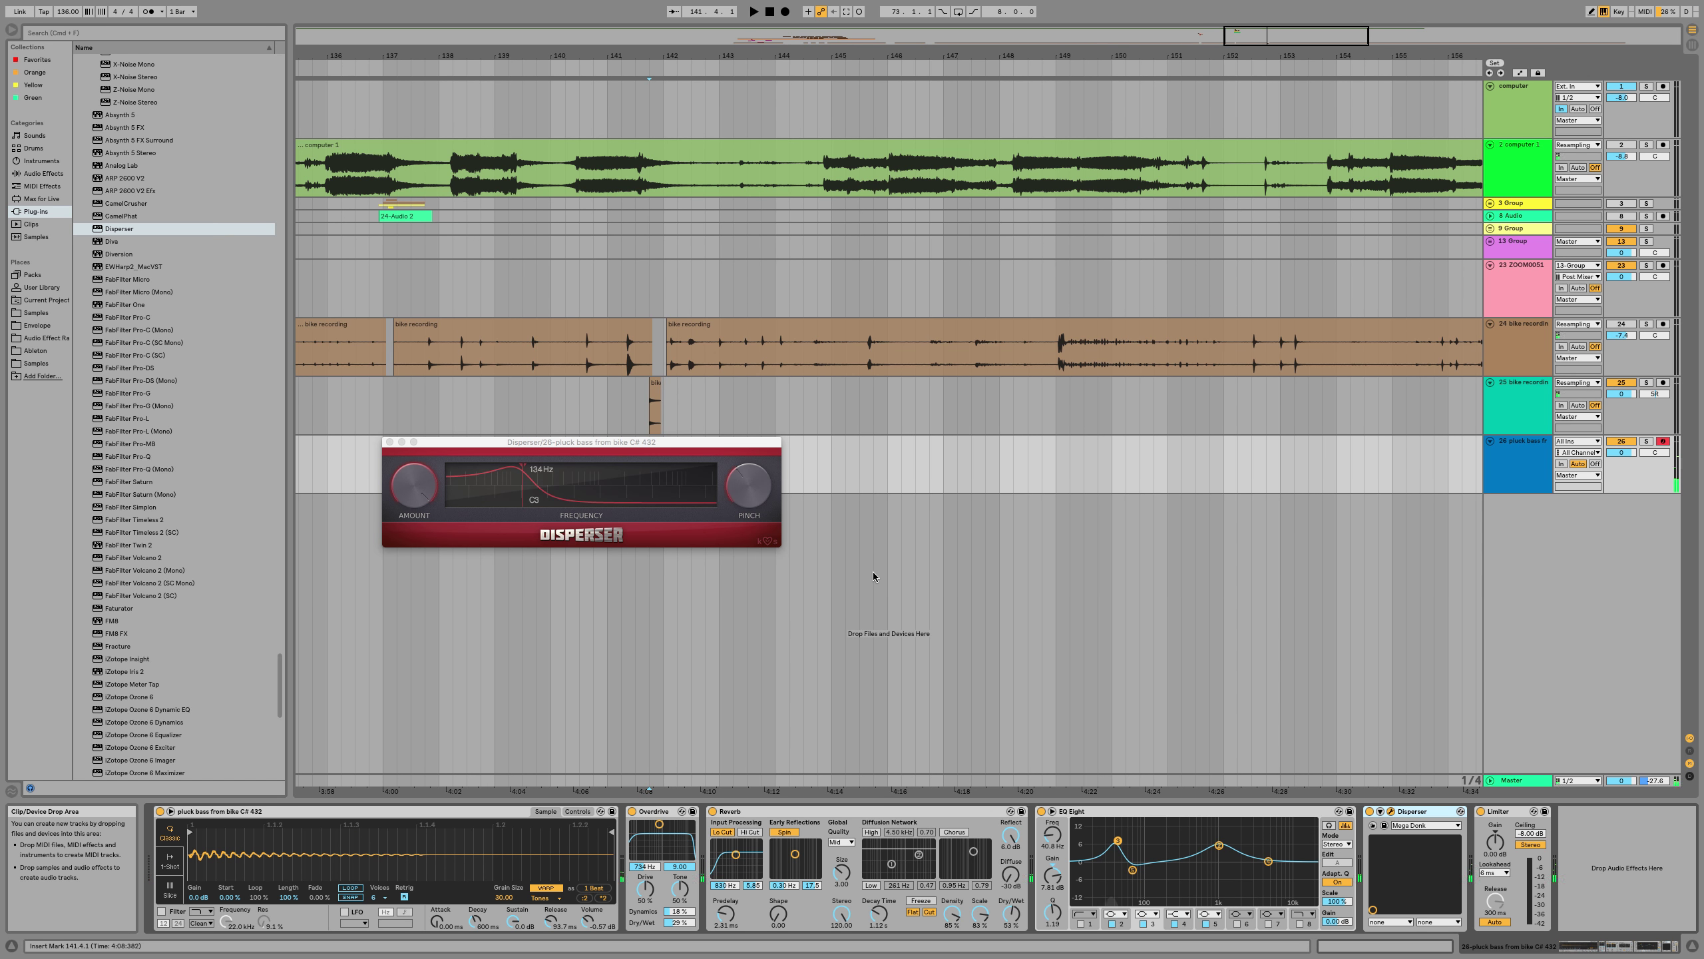
Group the Disperser into an Audio Effect Rack and add a second chain to the rack
key("super+g")
left_click(1370, 836)
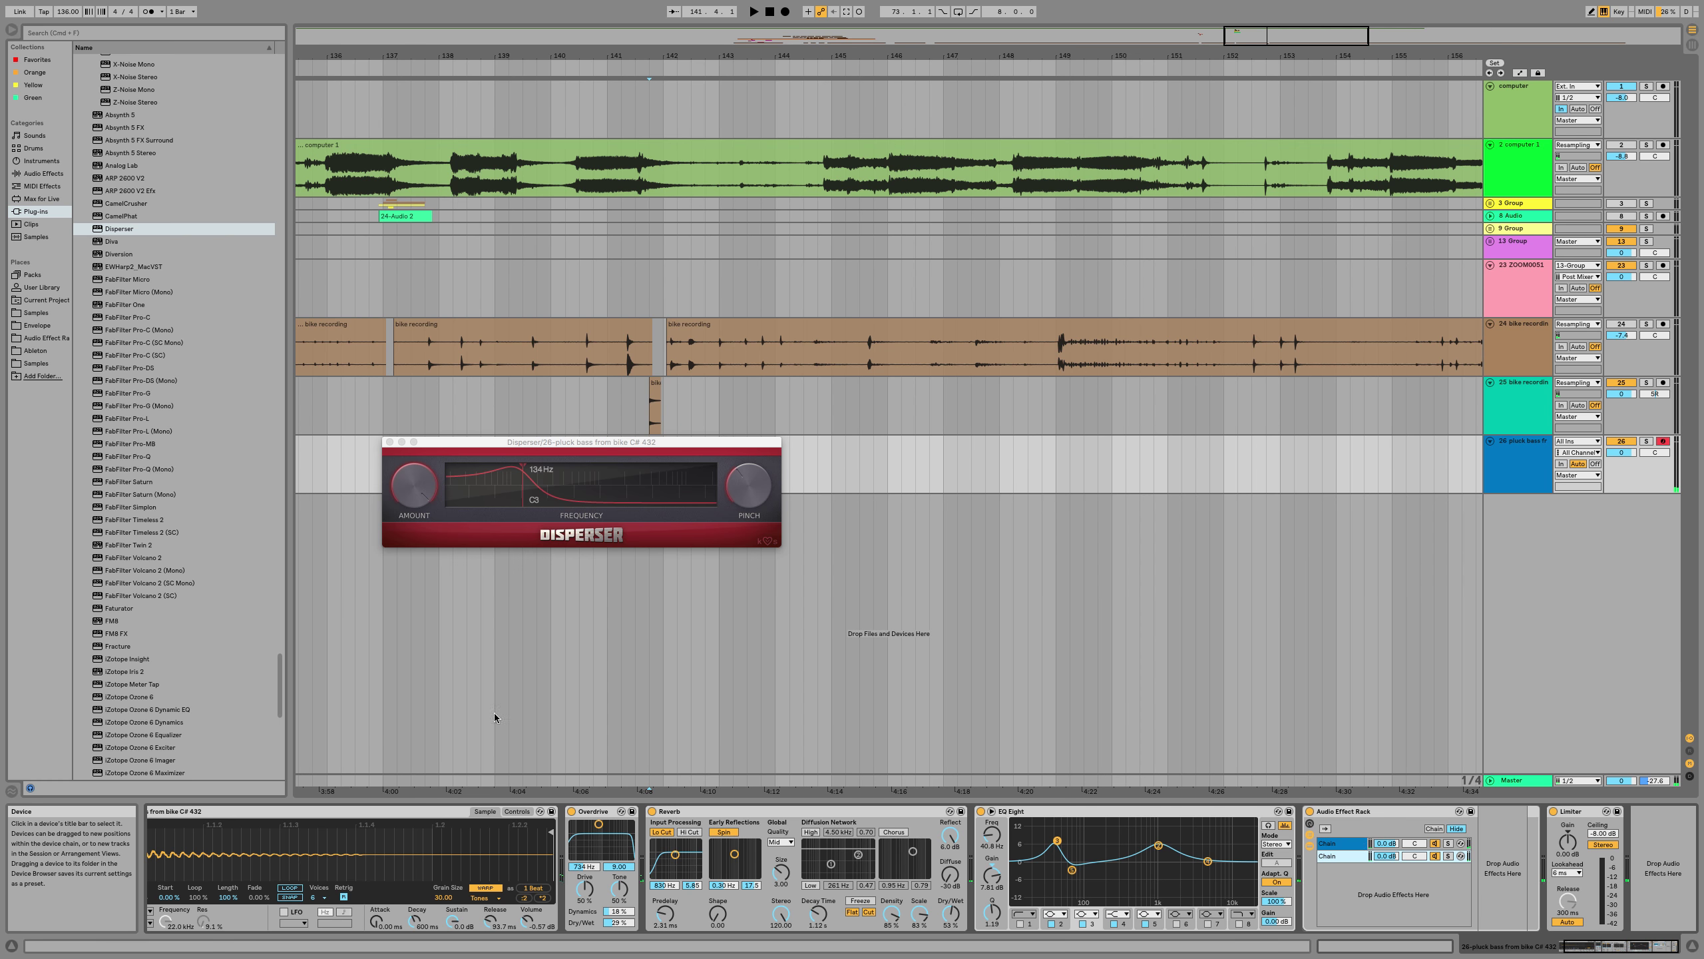
Insert the kHs Distortion plug-in between the Audio Effect Rack and the Limiter and move its window clear of the Disperser window
scroll(138, 497, "down", 3)
scroll(137, 497, "down", 4)
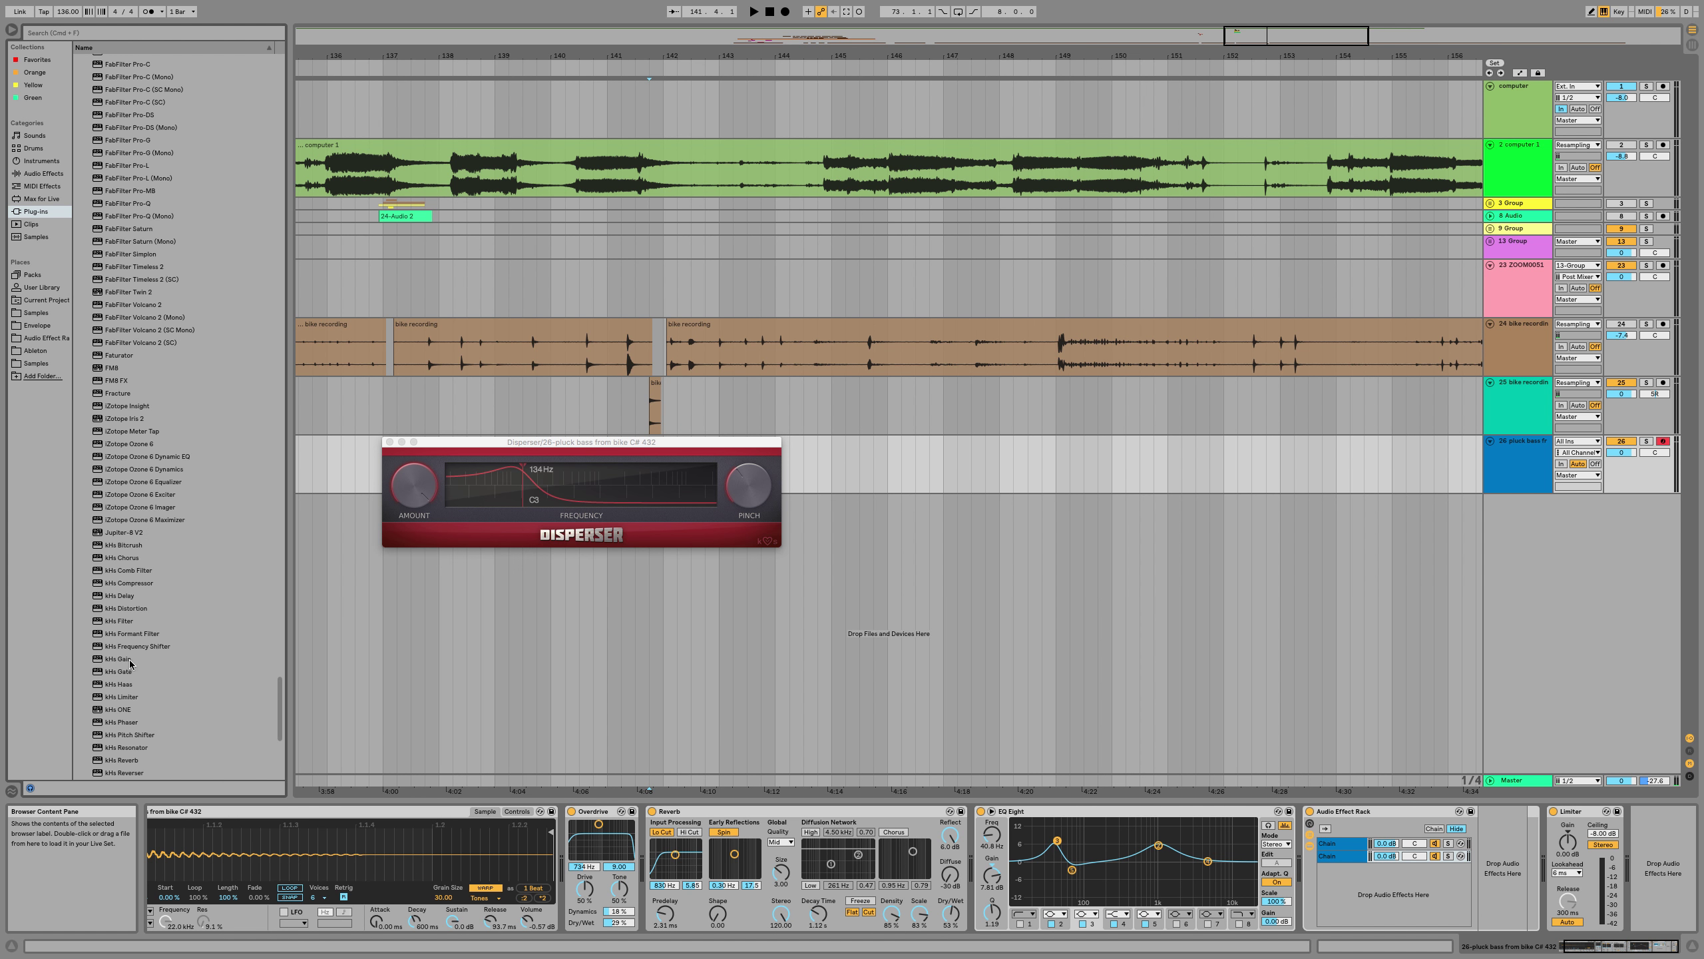
scroll(132, 555, "down", 4)
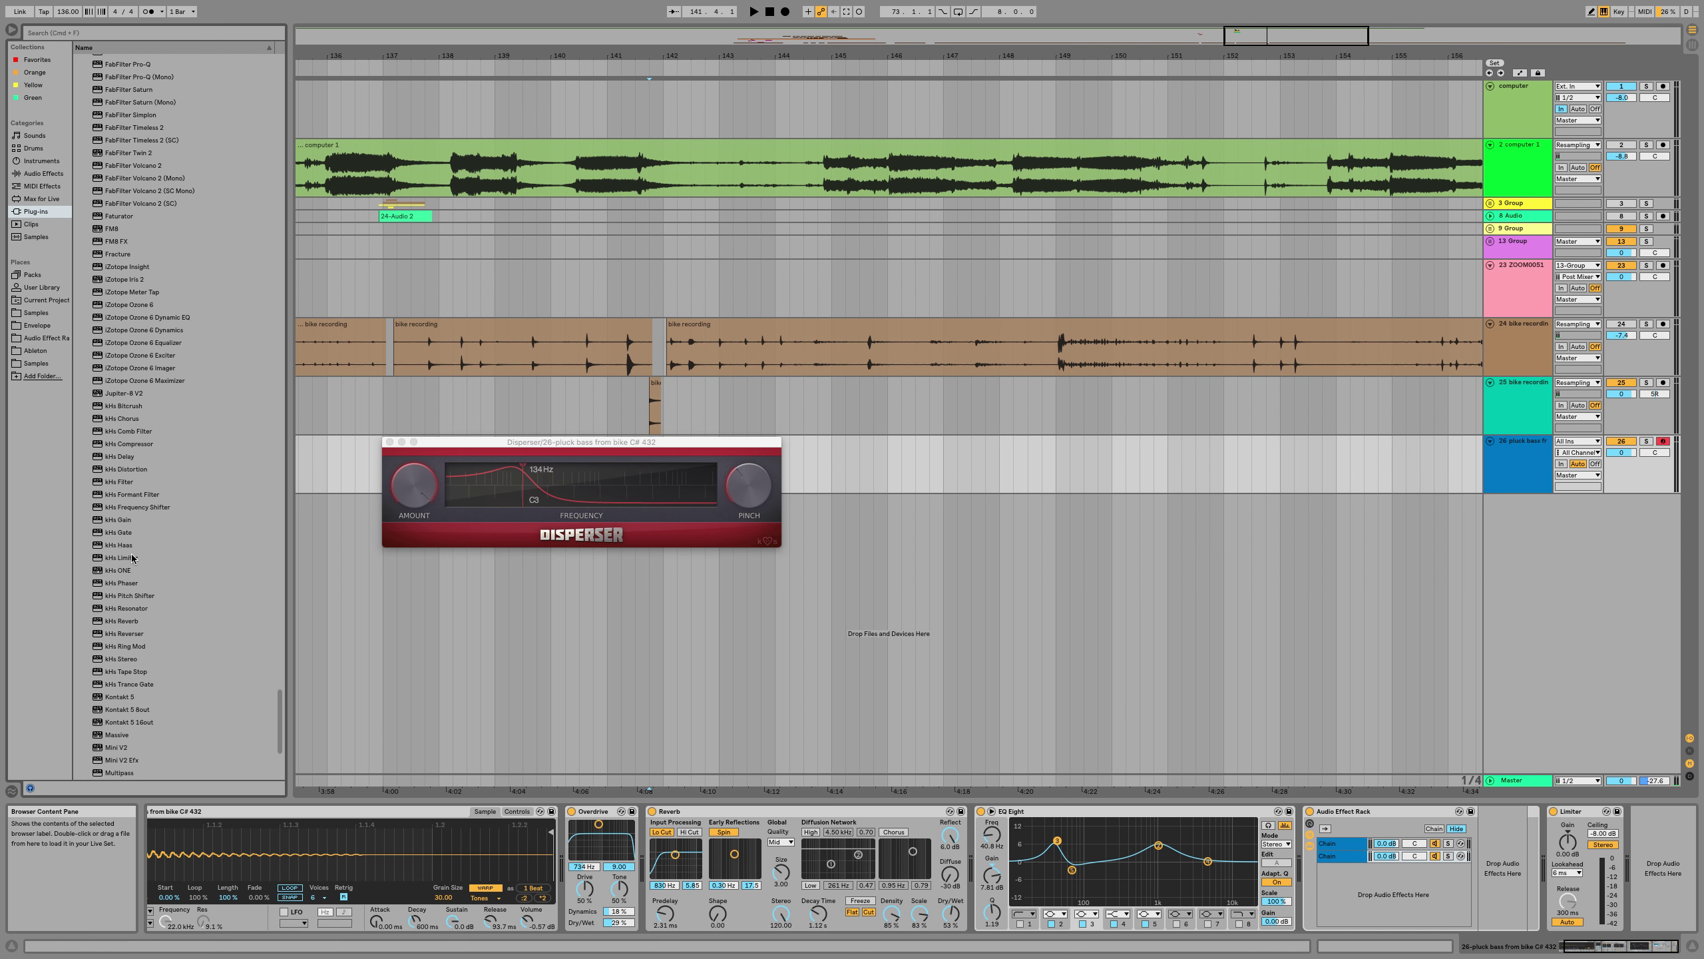
left_click_drag(124, 468, 1473, 855)
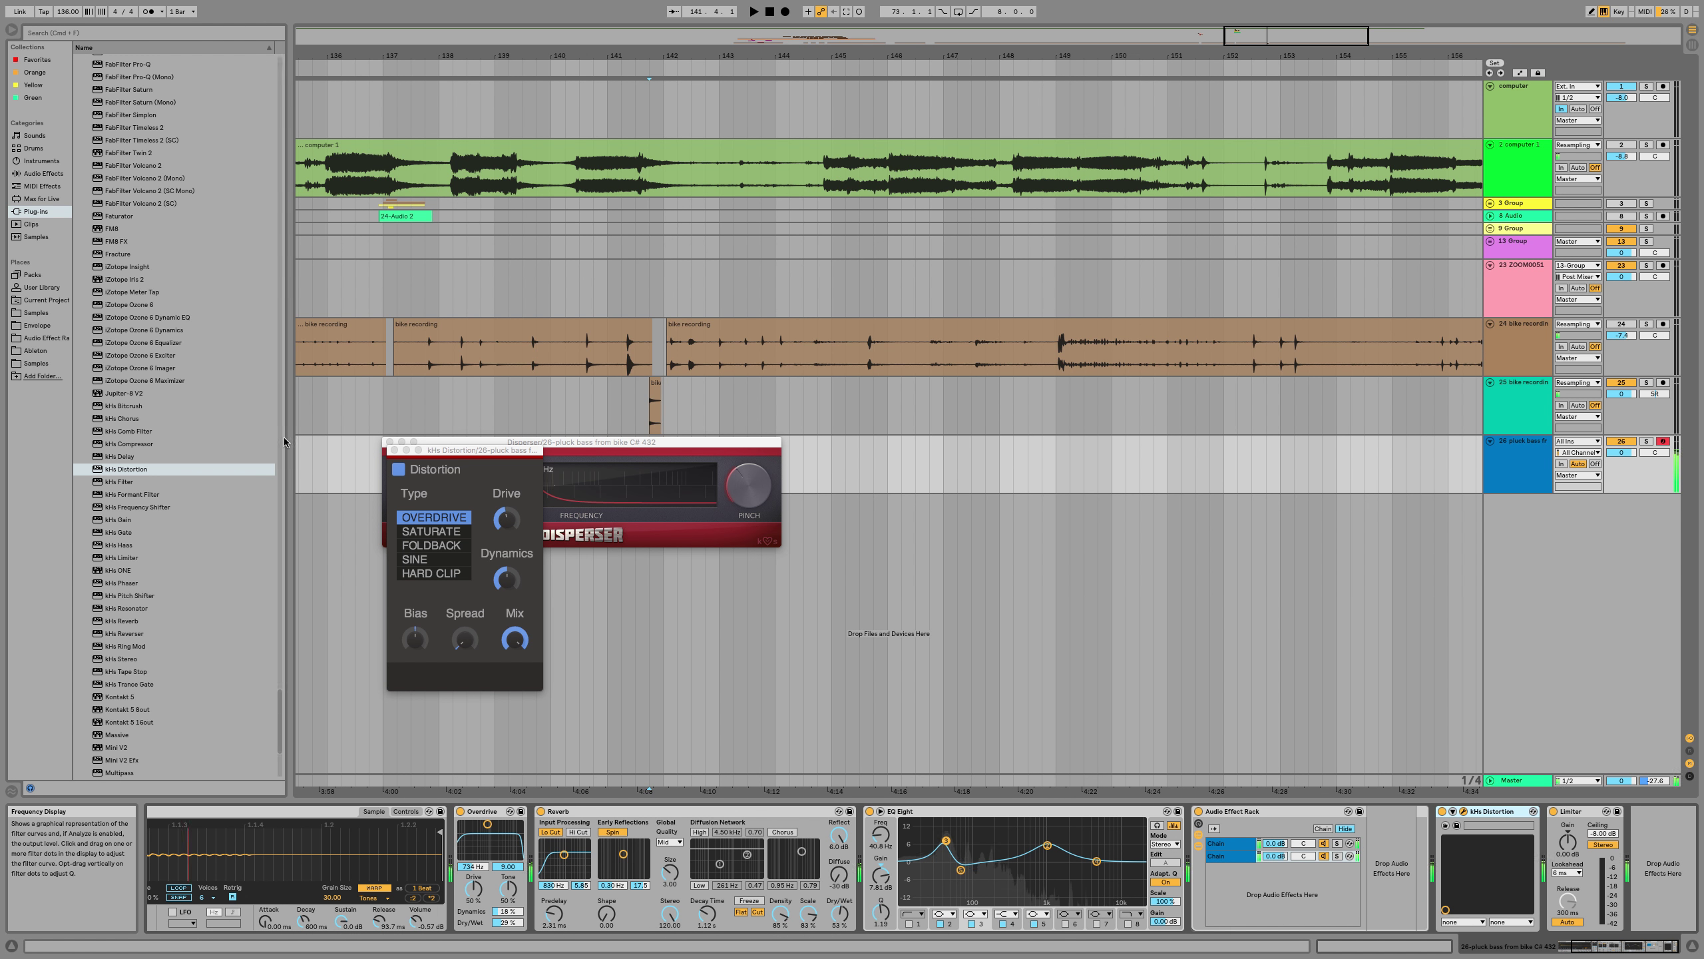
left_click_drag(497, 454, 1116, 449)
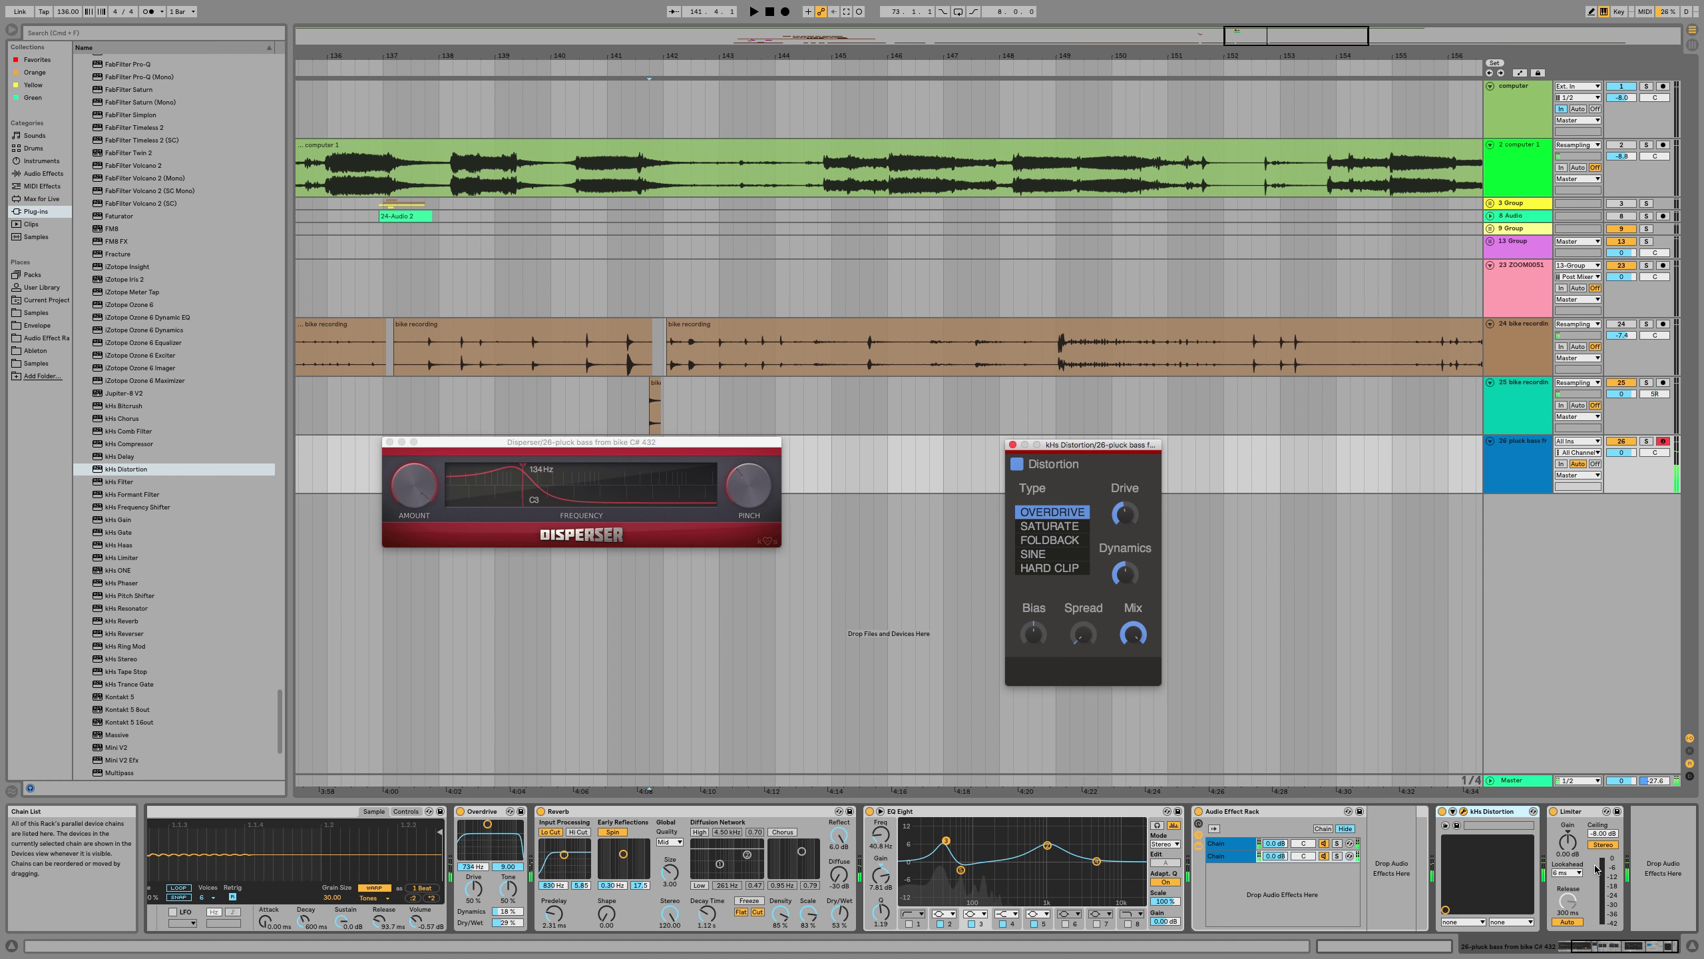
Lower the Reverb's Dry/Wet amount and close the kHs Distortion and Disperser plug-in windows
left_click_drag(840, 913, 840, 953)
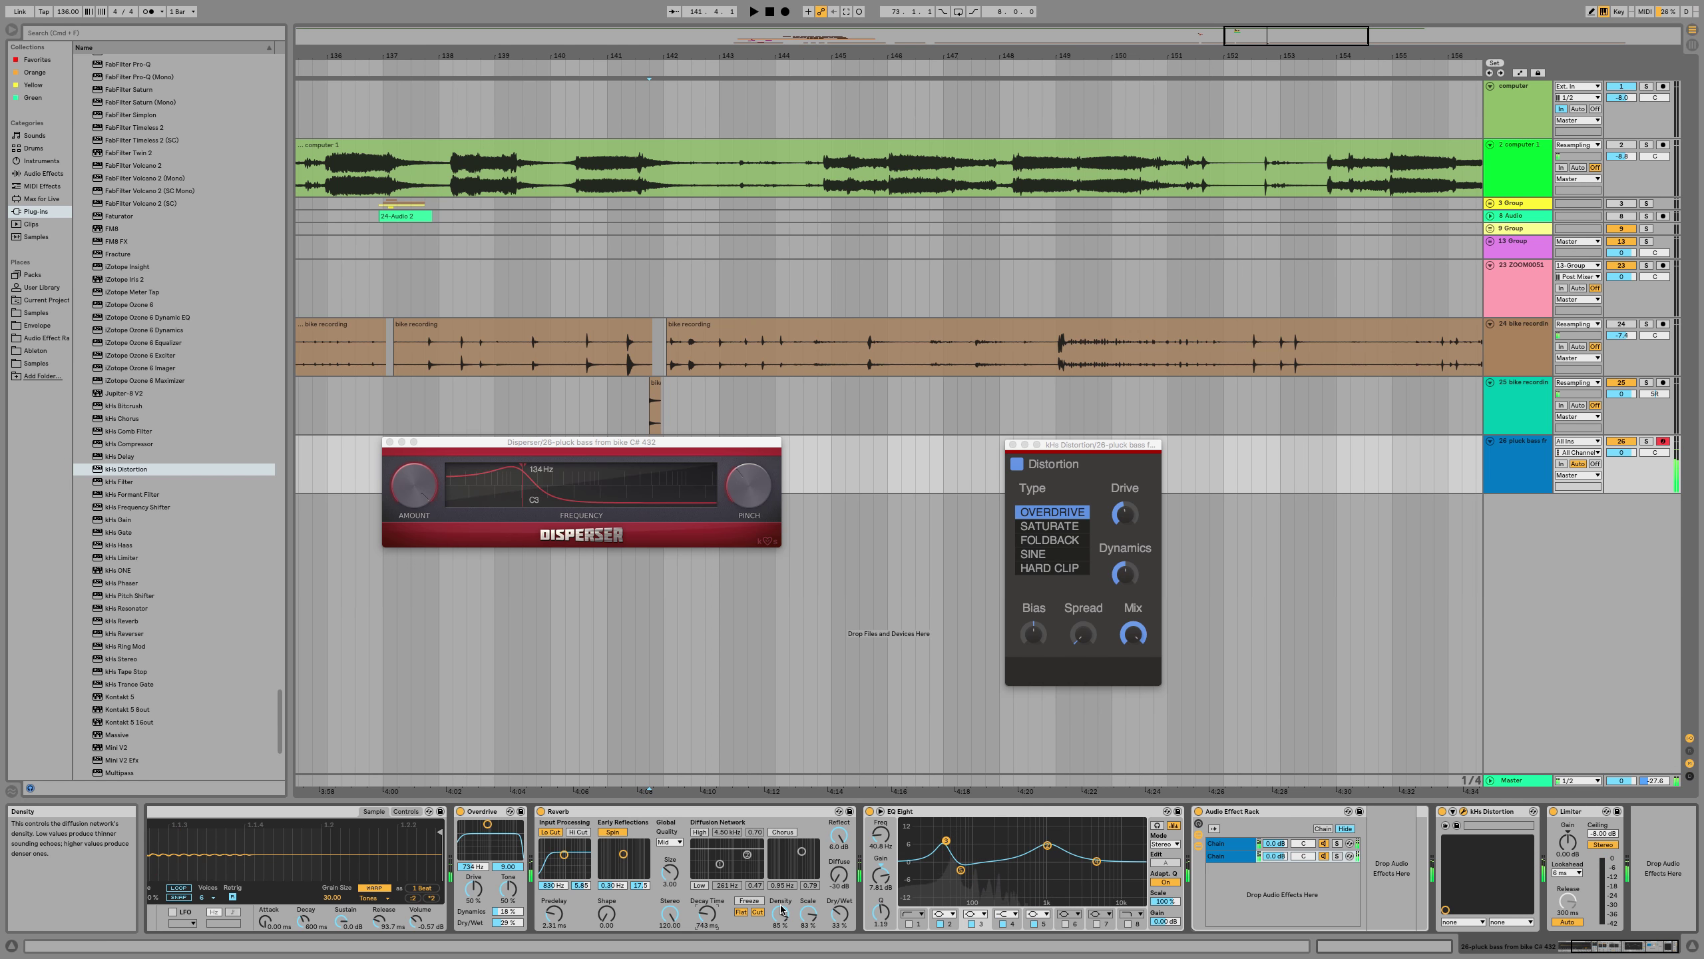
left_click(1013, 444)
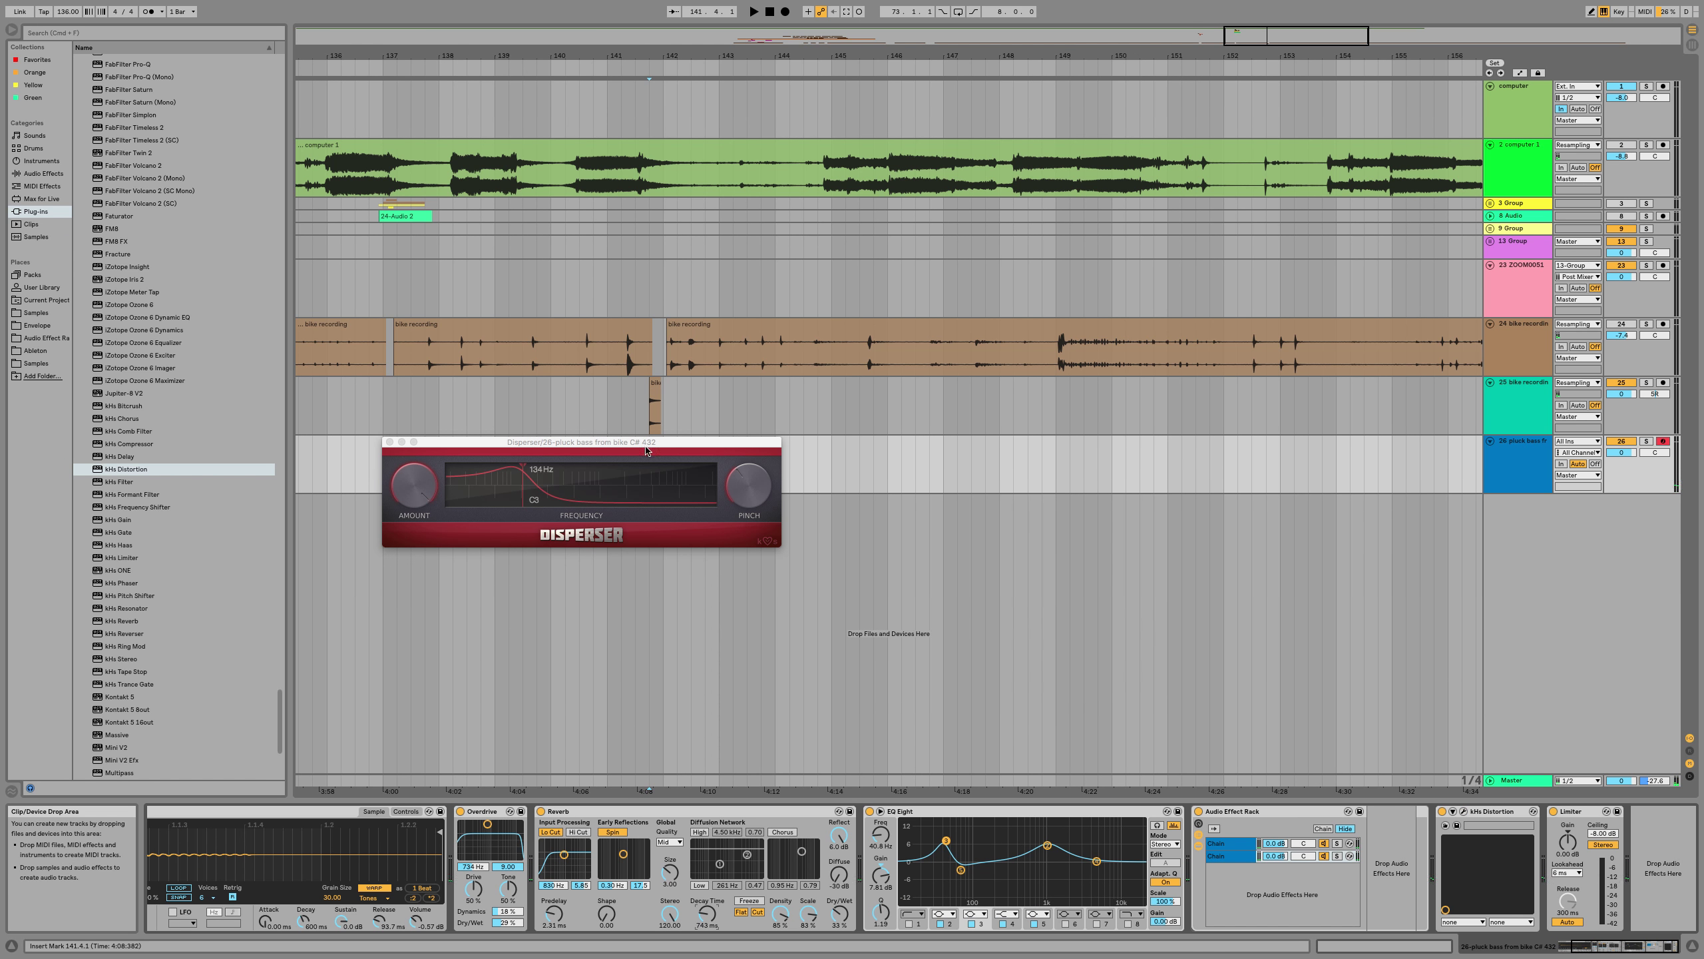
left_click(389, 443)
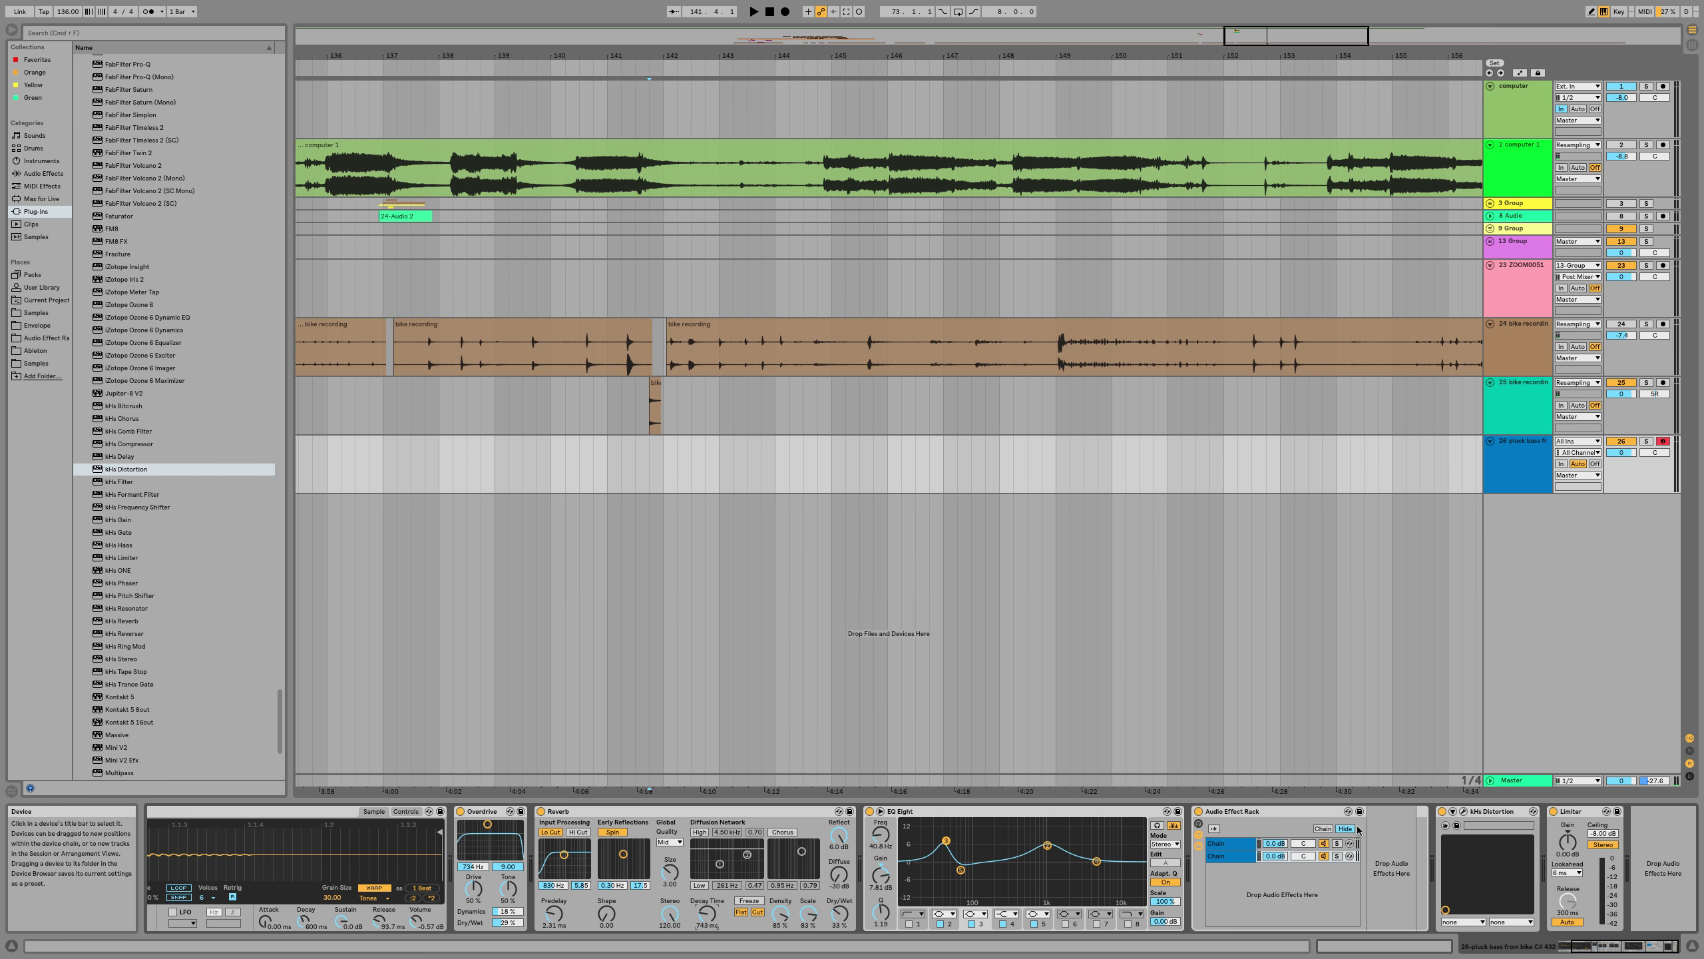
Rename the Audio Effect Rack as "disperser parallel" and group all devices from Simpler through the Limiter into an Instrument Rack
left_click(1222, 843)
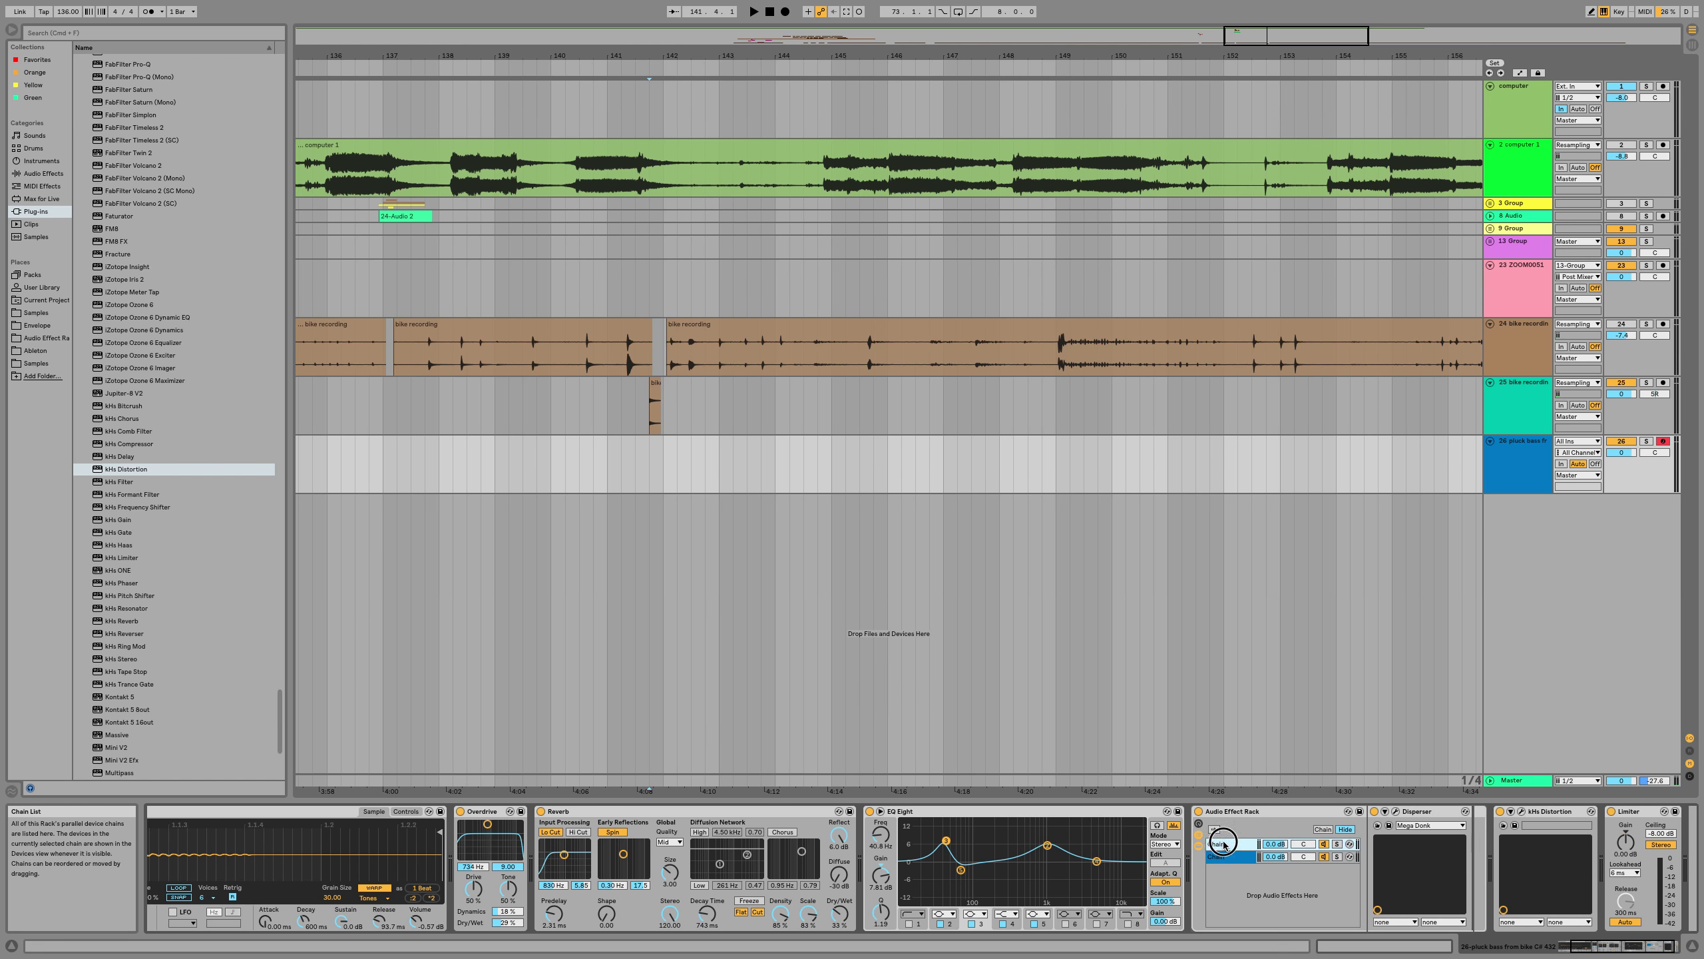
left_click(1241, 814)
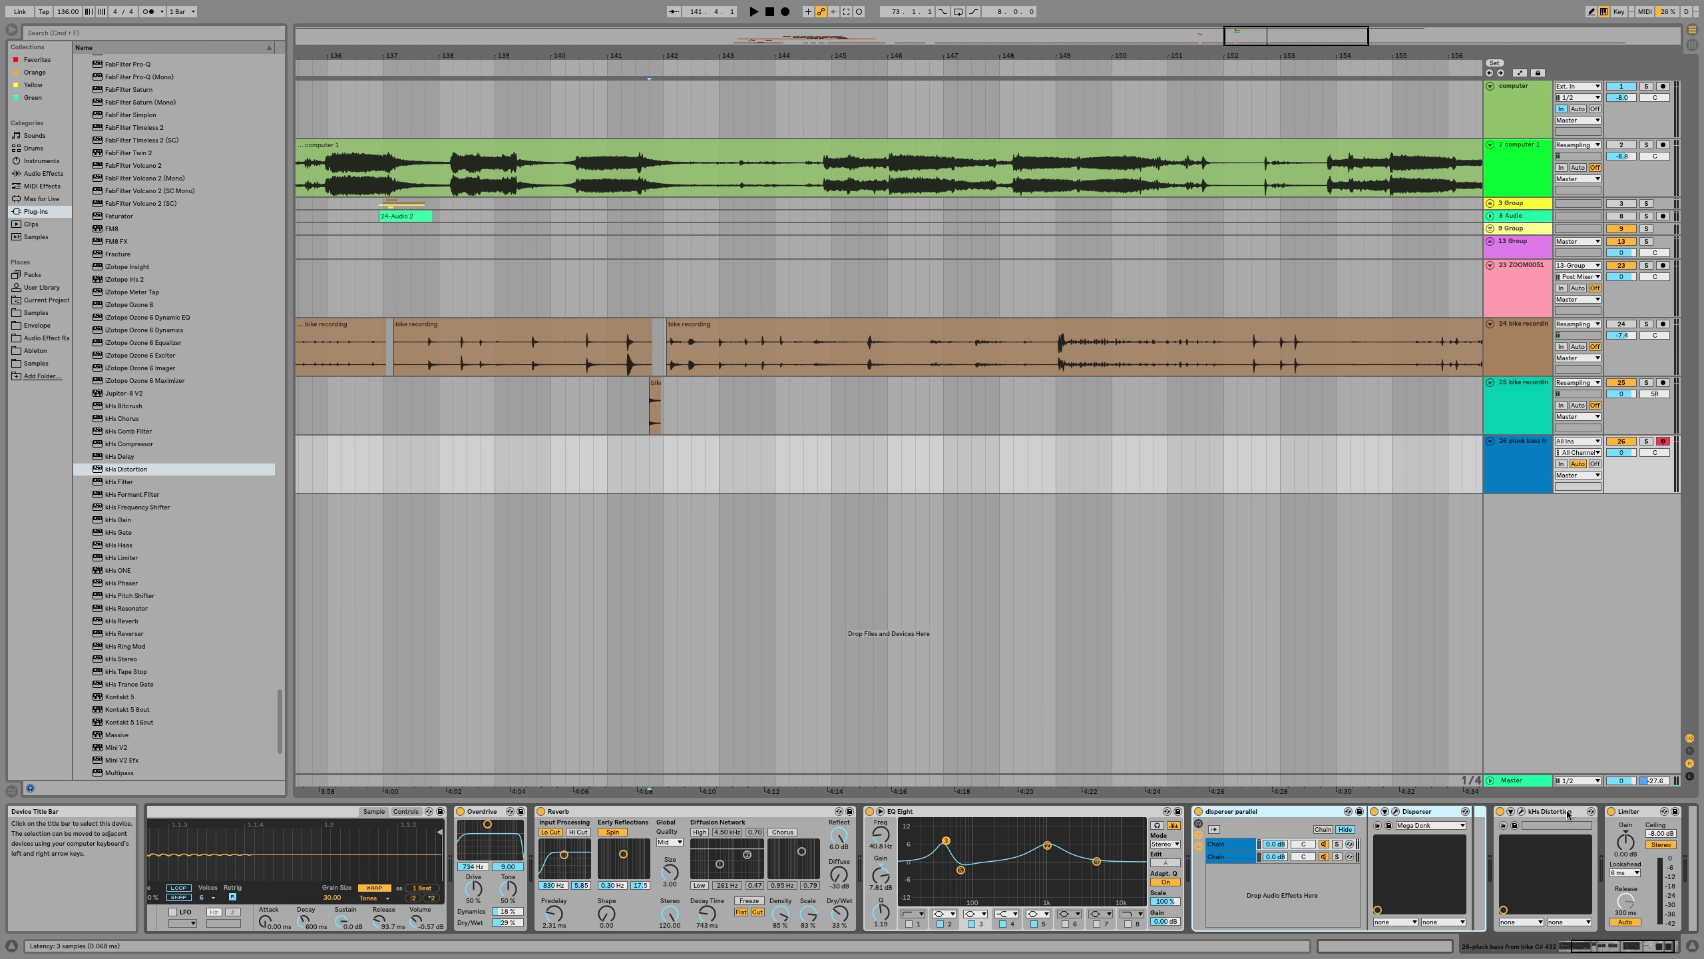
left_click(1636, 811)
scroll(633, 843, "left", 3)
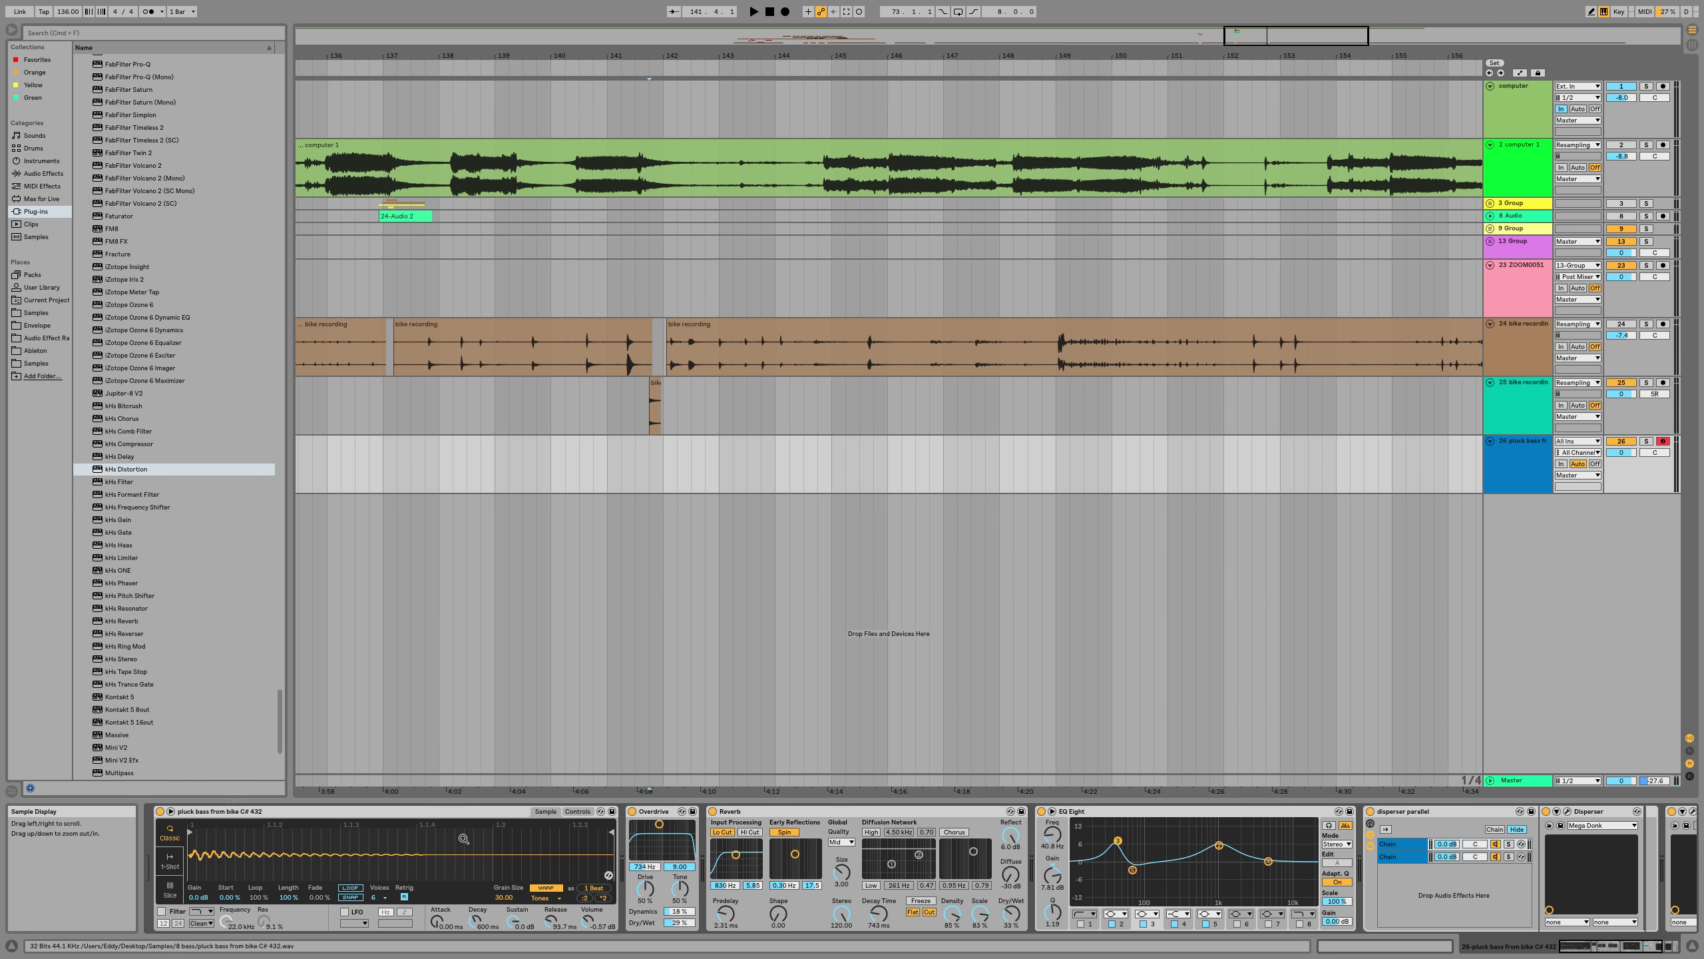
left_click(263, 814)
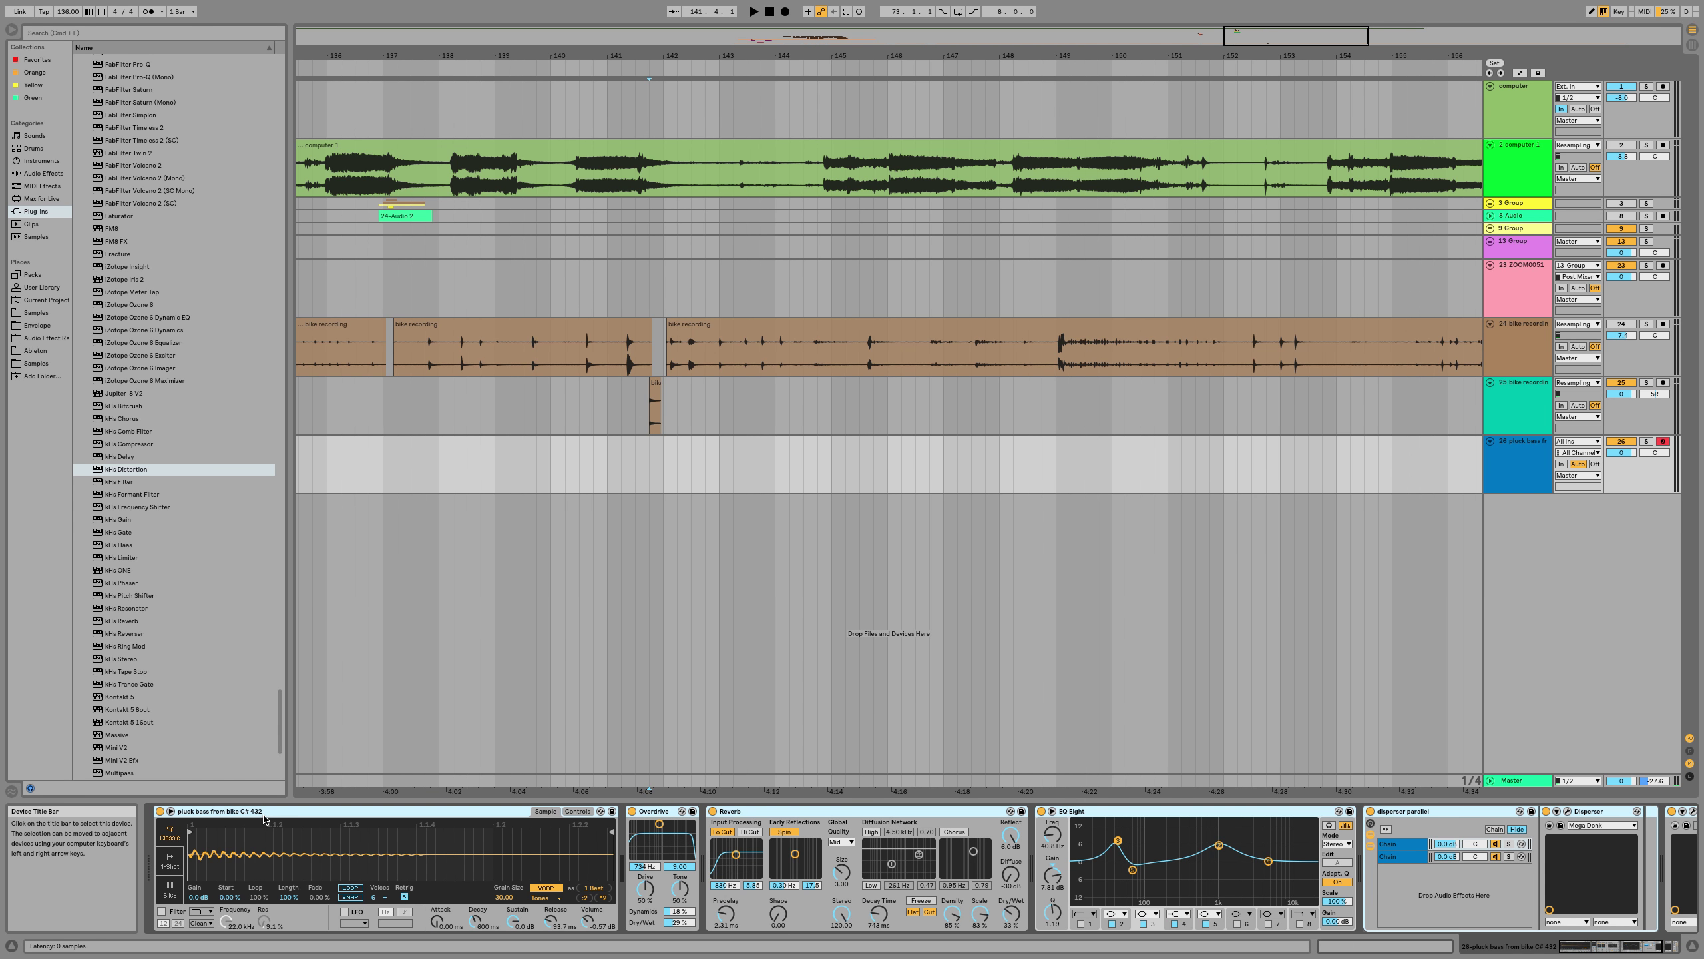
key("super+g")
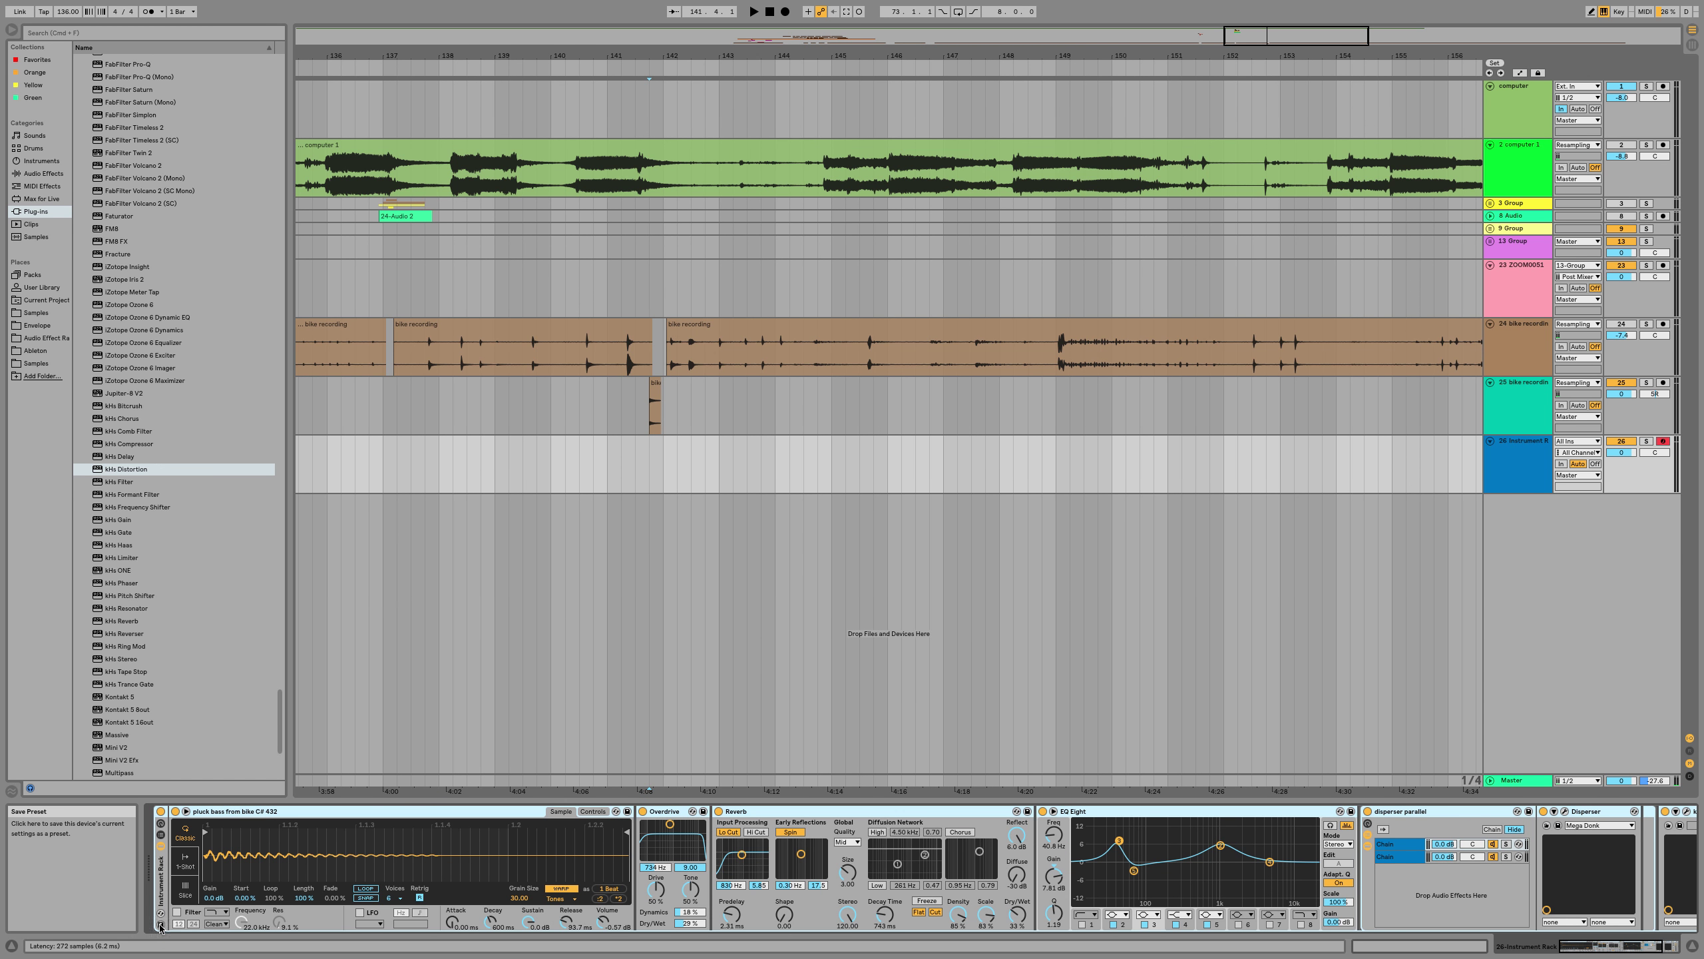
Save the Instrument Rack as a preset named "Bass 20 bike pluck"
scroll(818, 888, "right", 3)
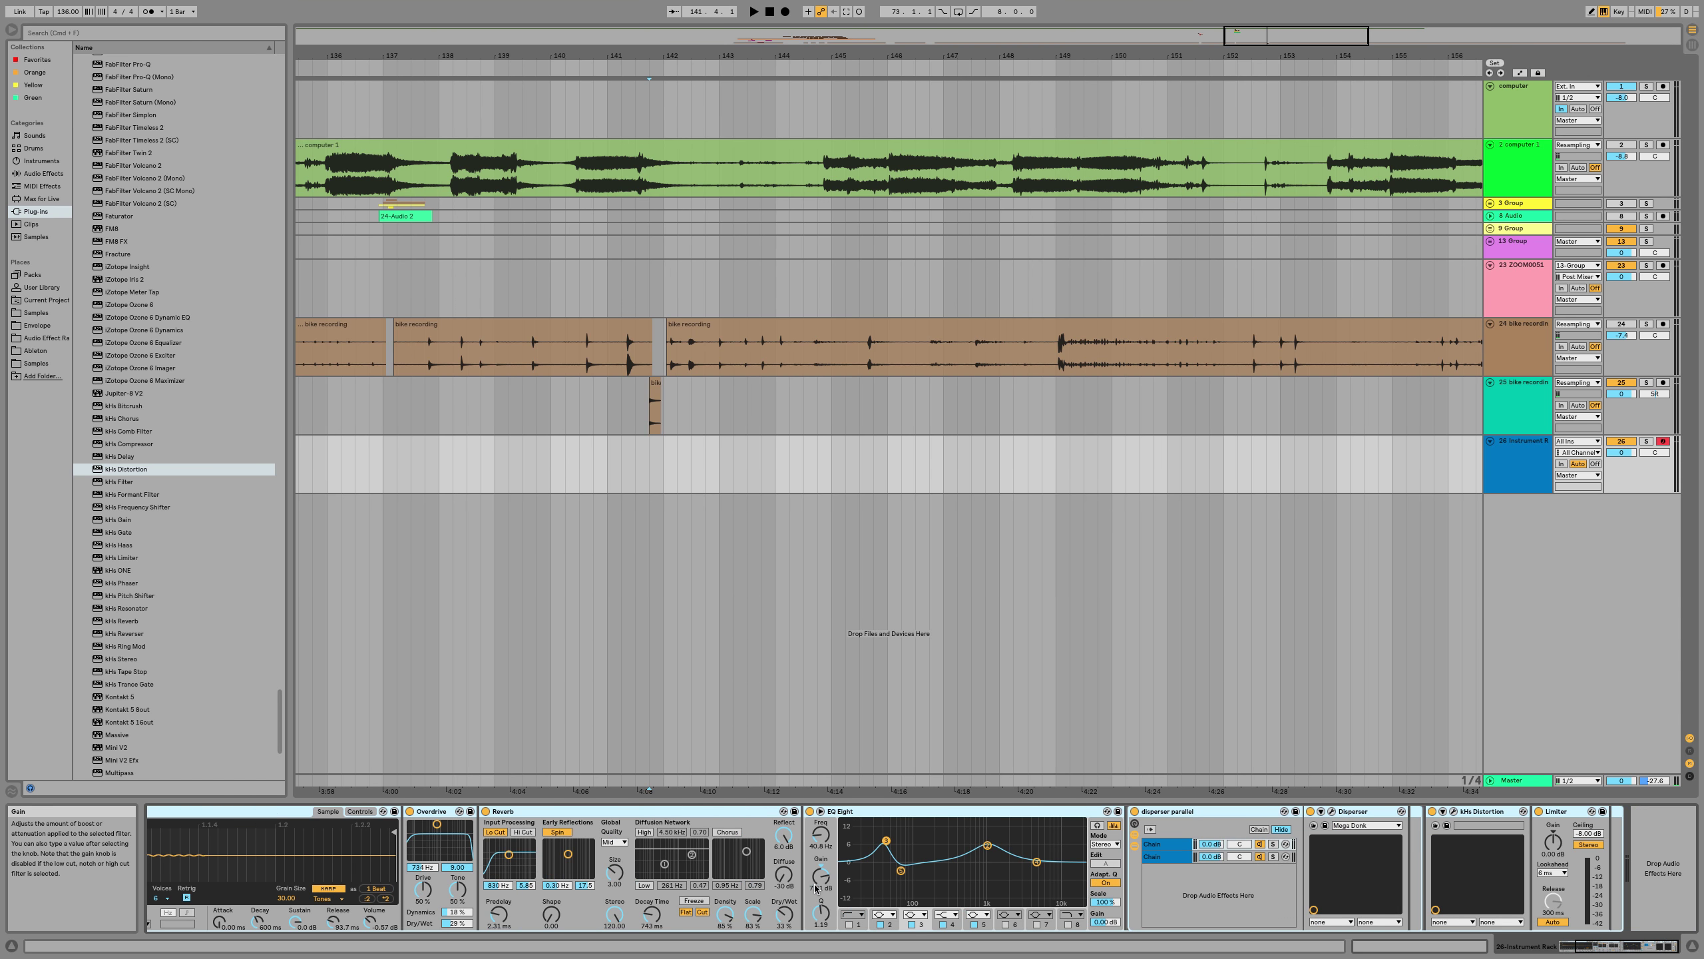
scroll(818, 886, "left", 3)
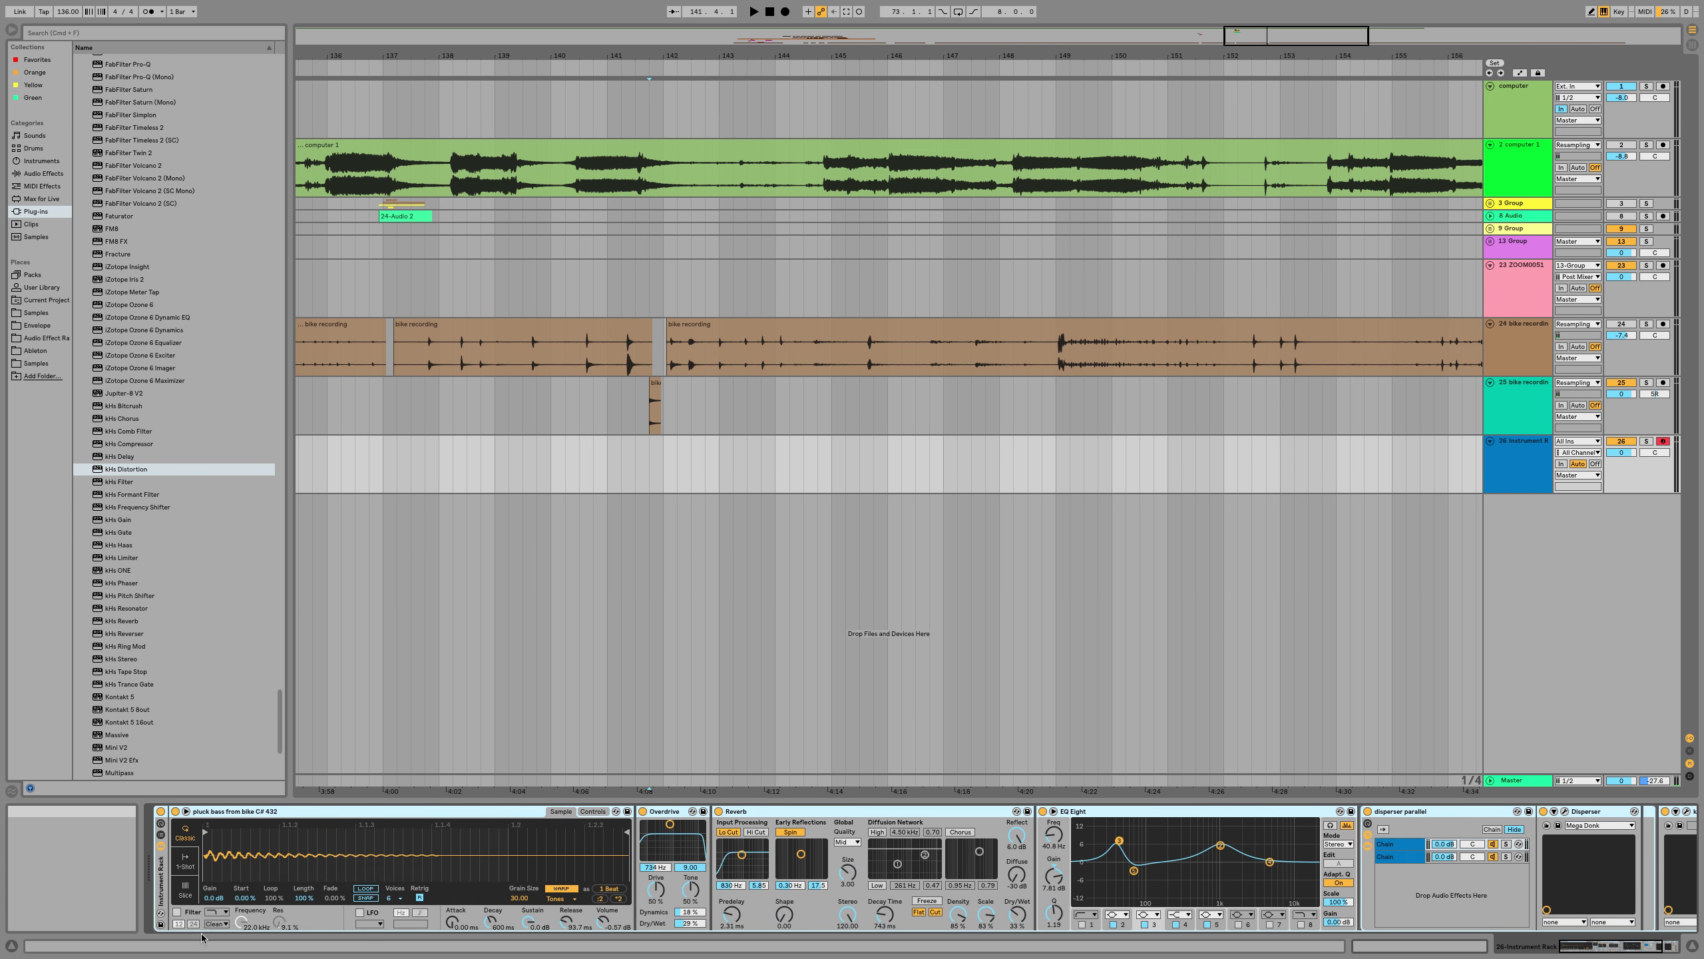
left_click(161, 927)
type("Ba")
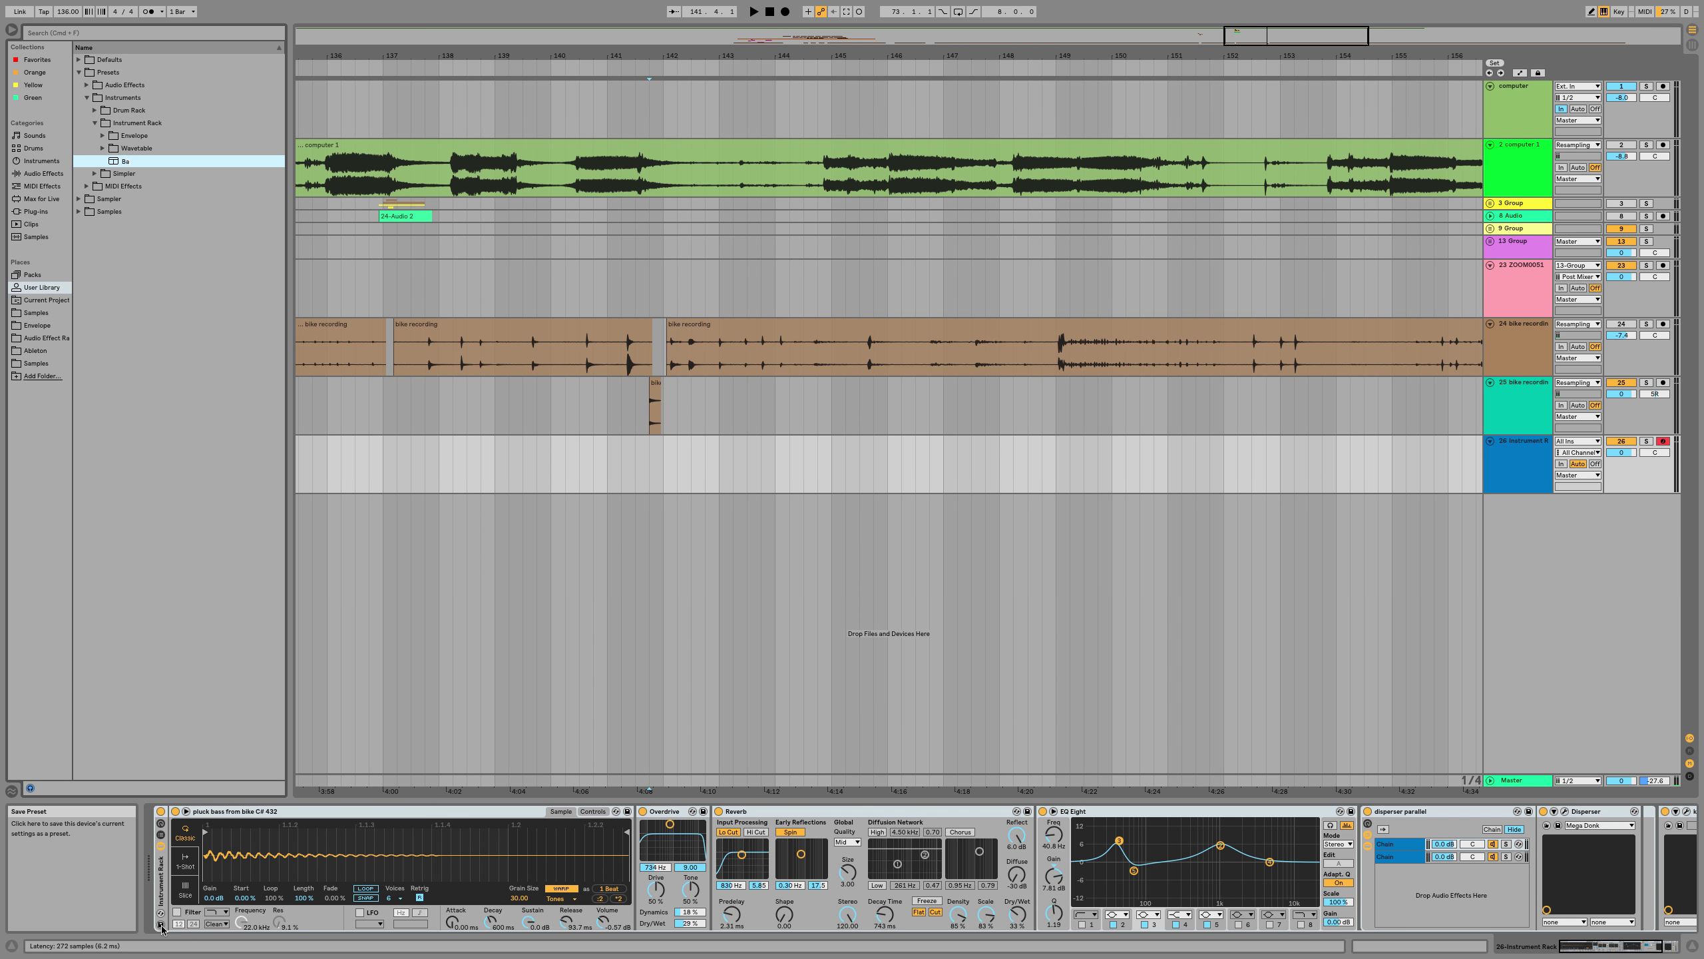
type("ss 20 bike pluck")
key("Return")
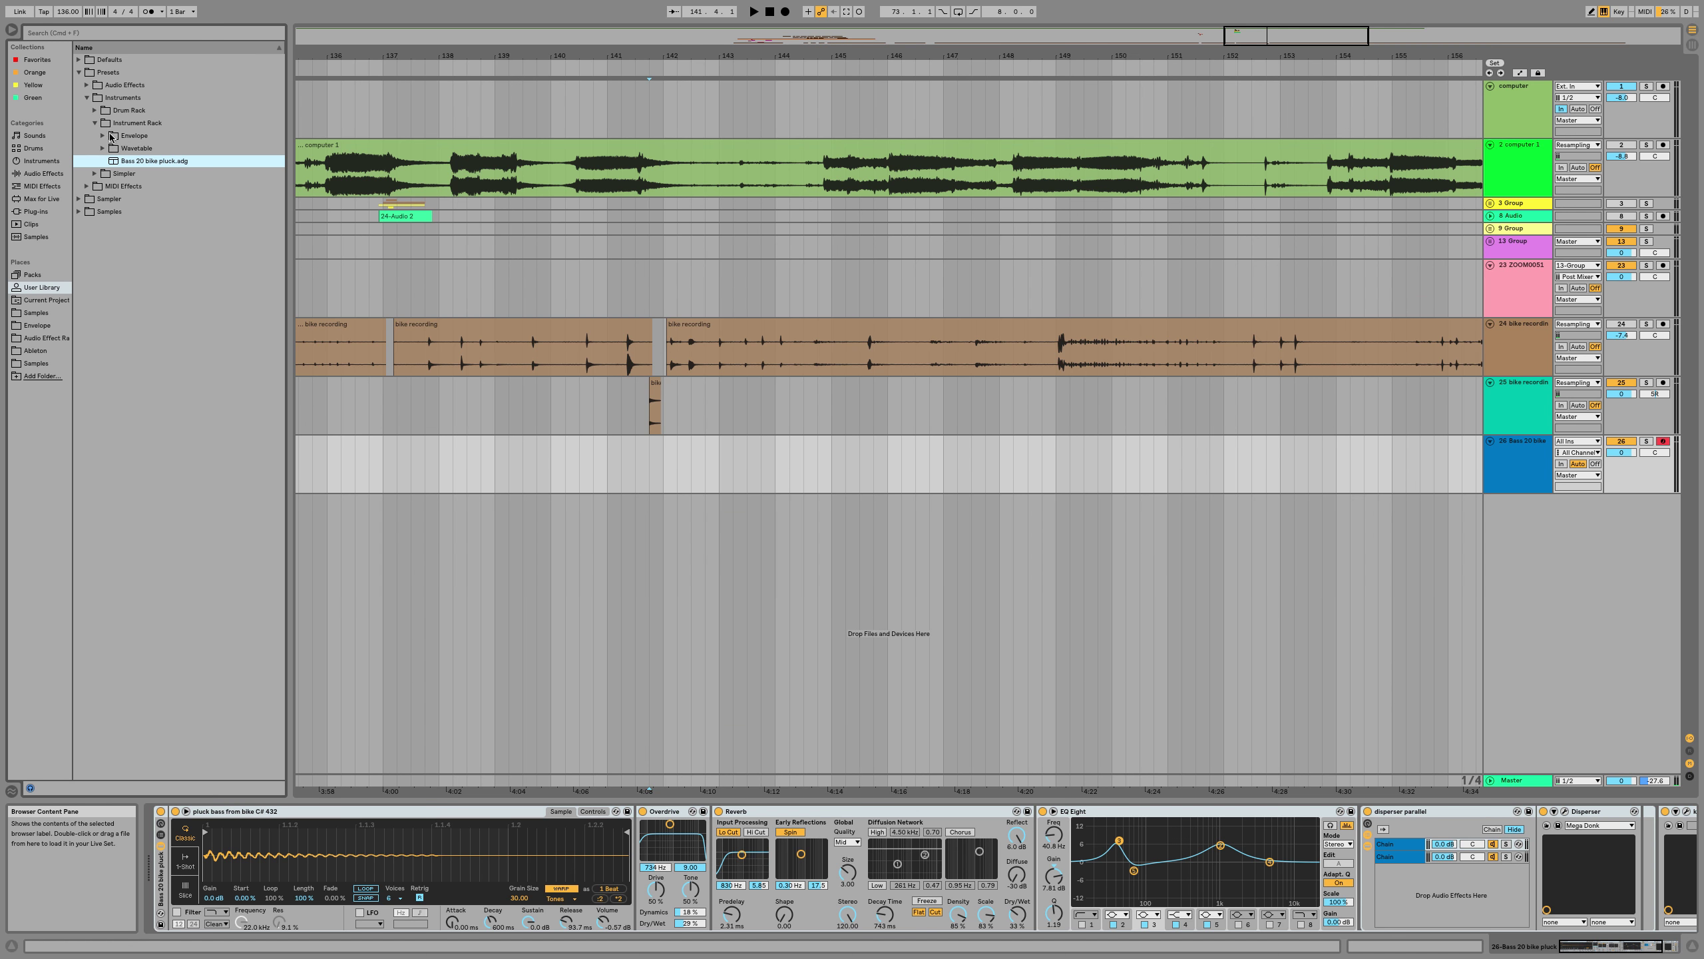
Move the Bass 20 bike pluck preset from the User Library's Instrument Rack folder into the Envelope folder and open that folder
left_click(40, 325)
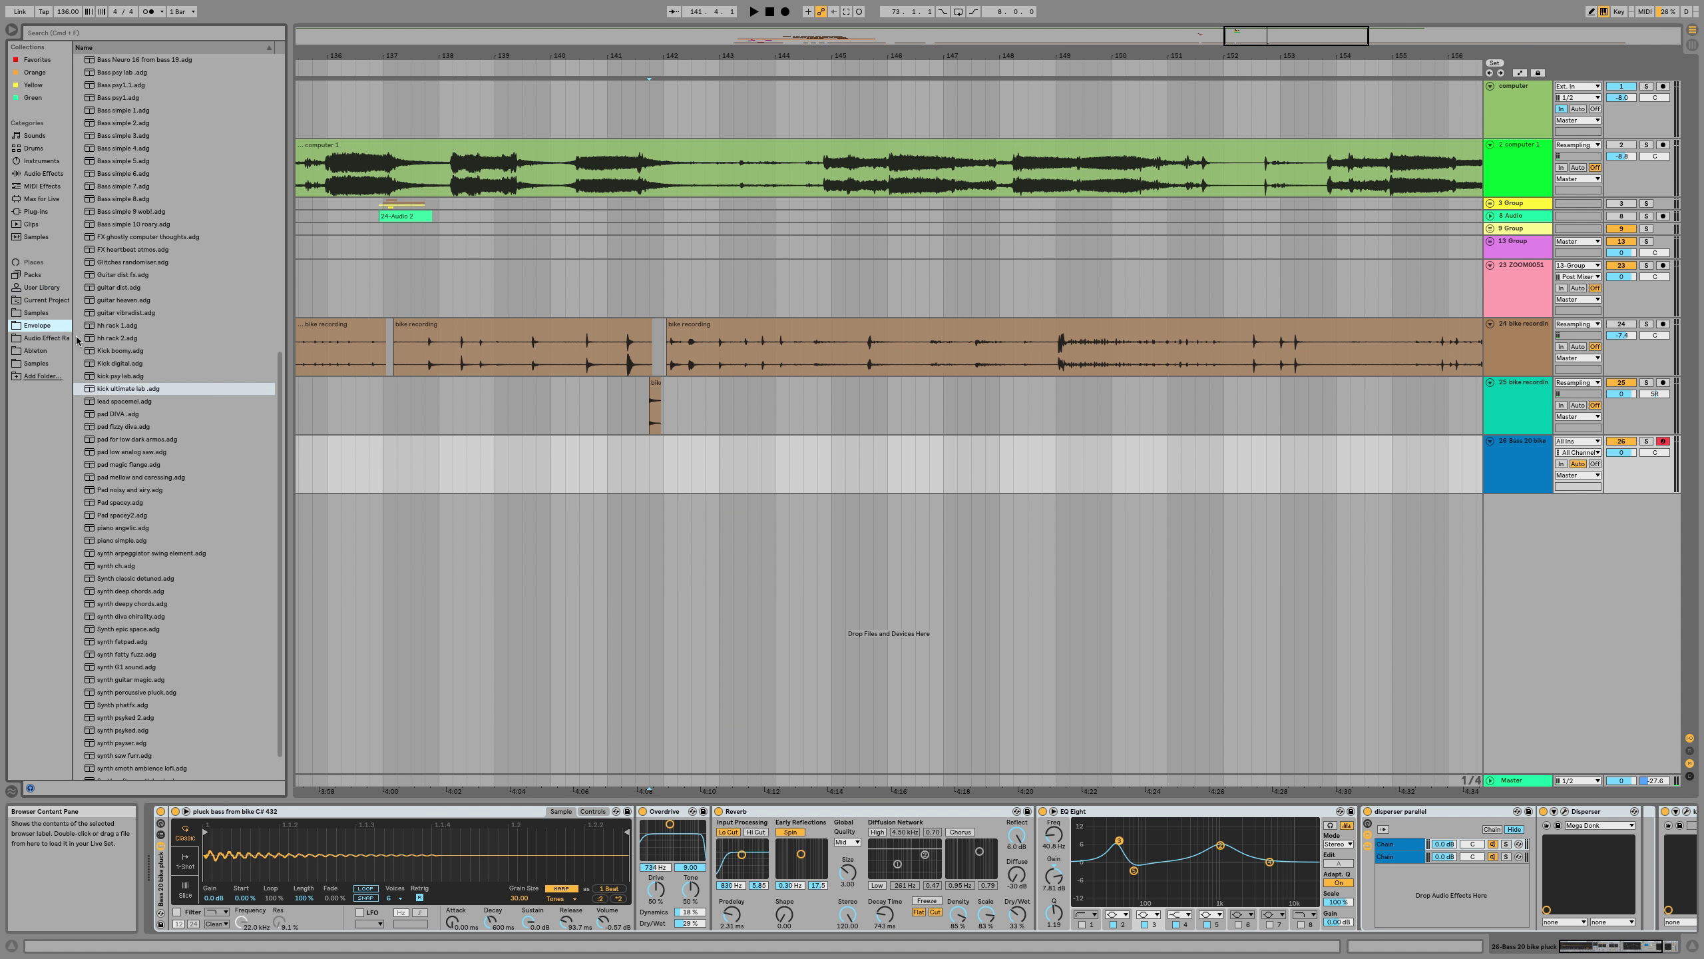
scroll(114, 392, "up", 10)
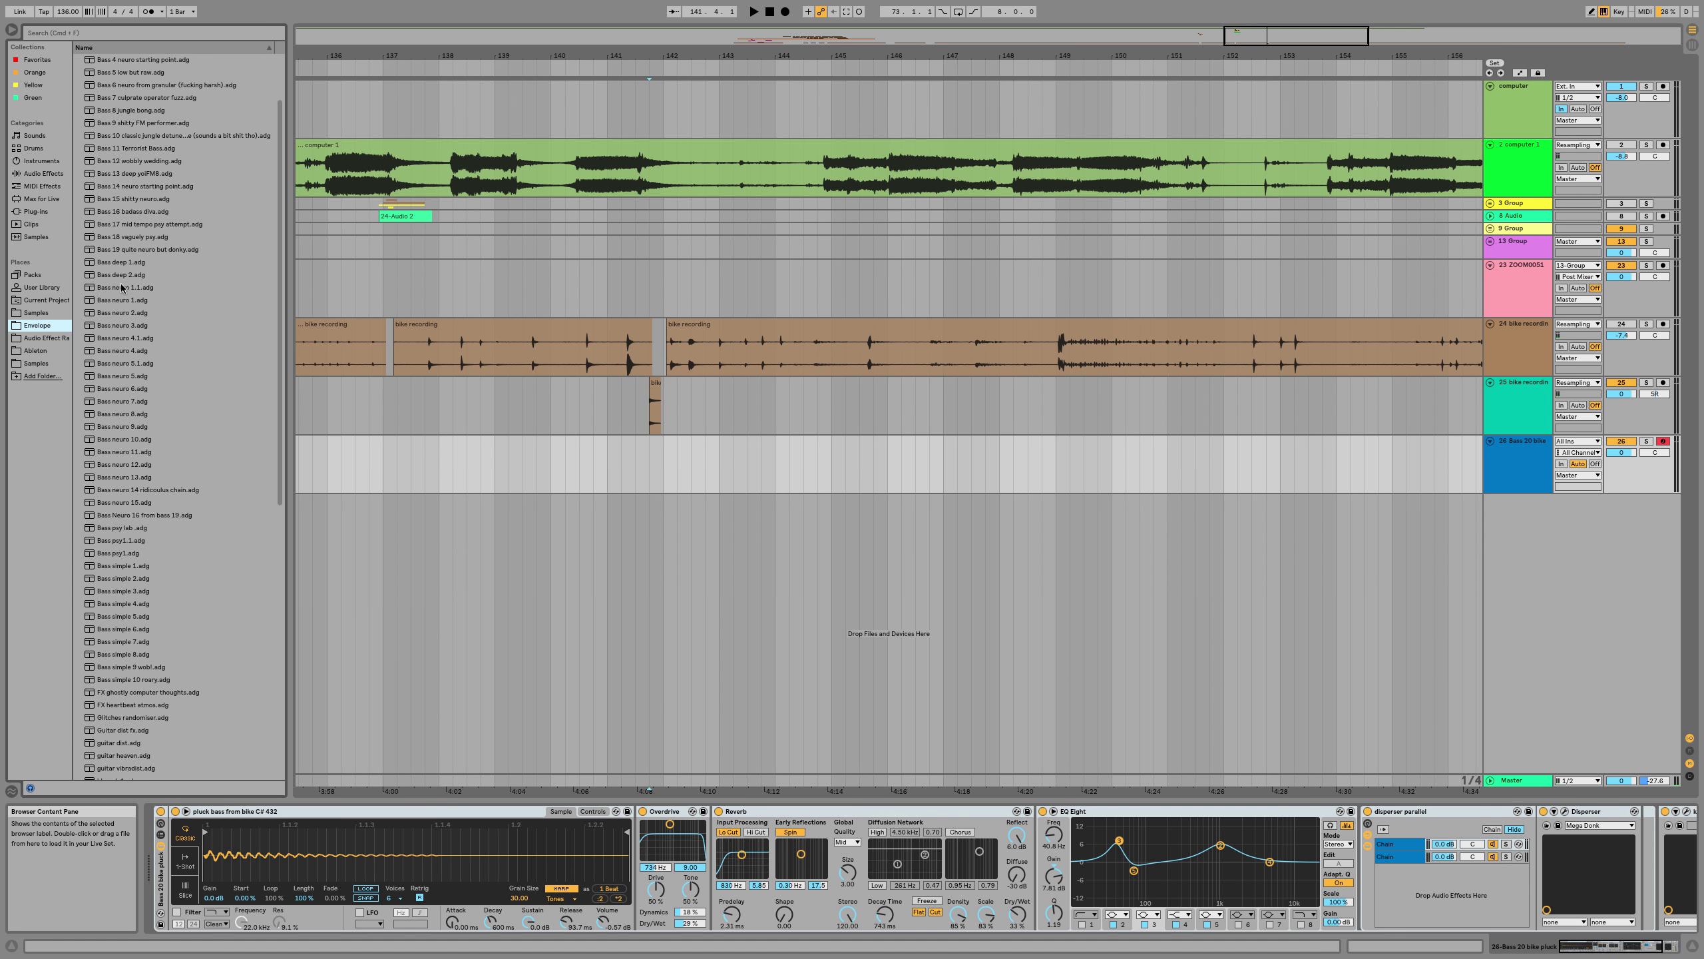
left_click(46, 300)
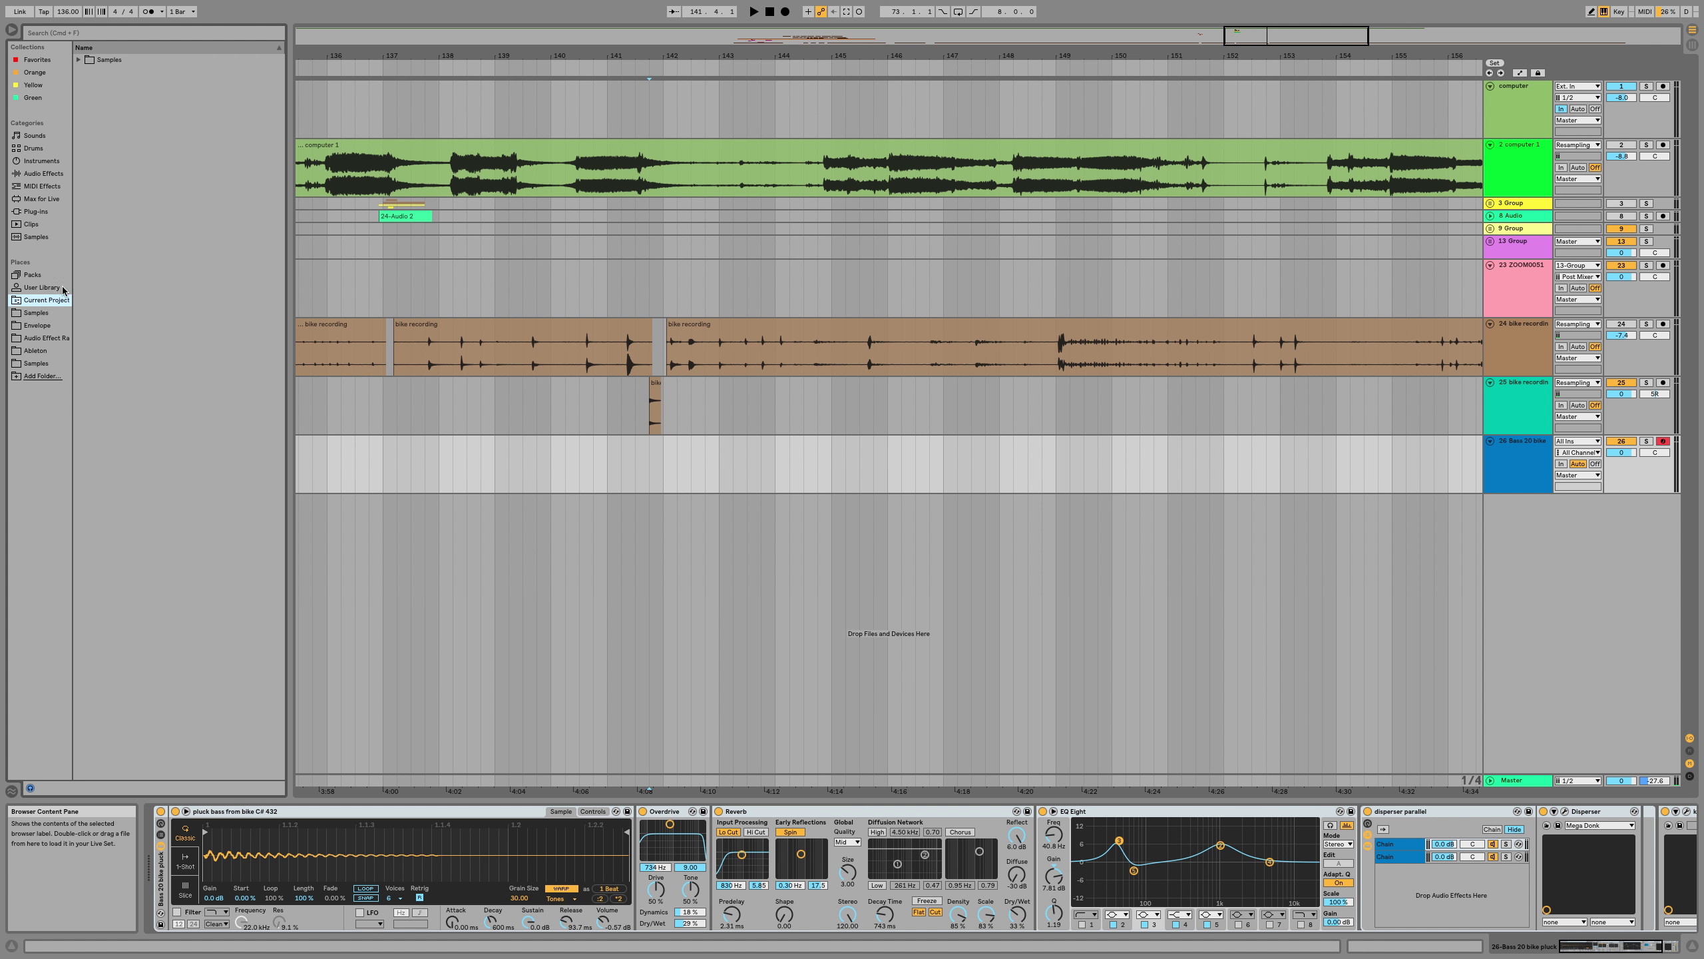
left_click(79, 62)
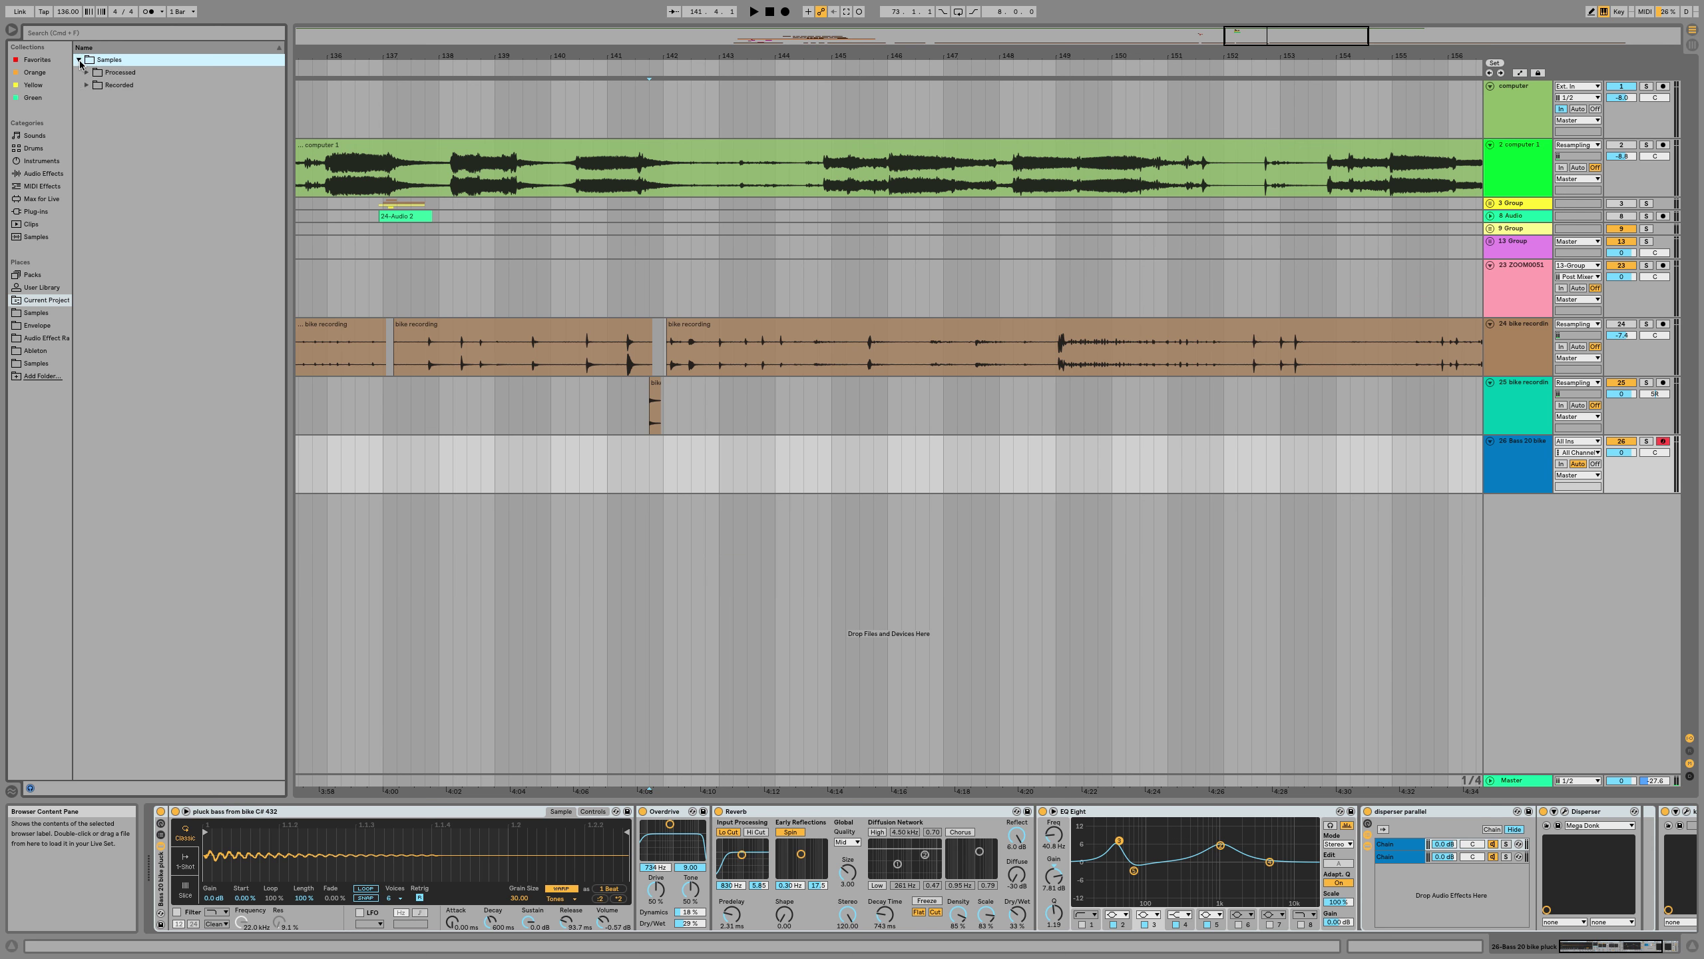
left_click(41, 288)
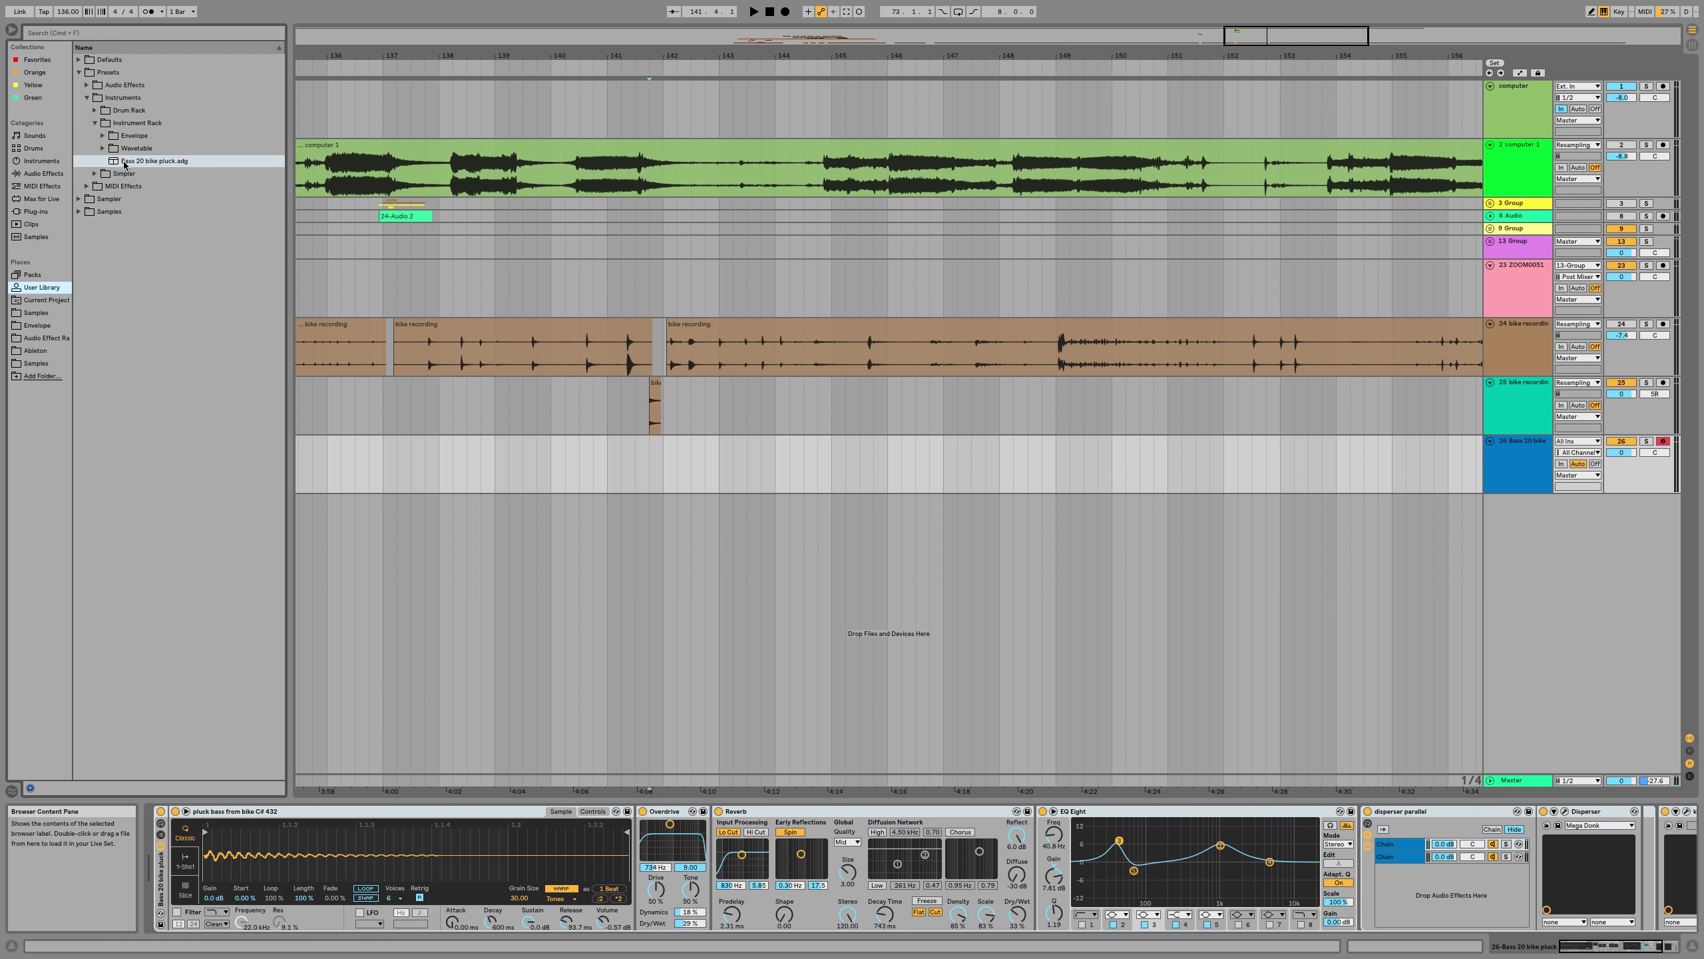
left_click_drag(128, 163, 125, 129)
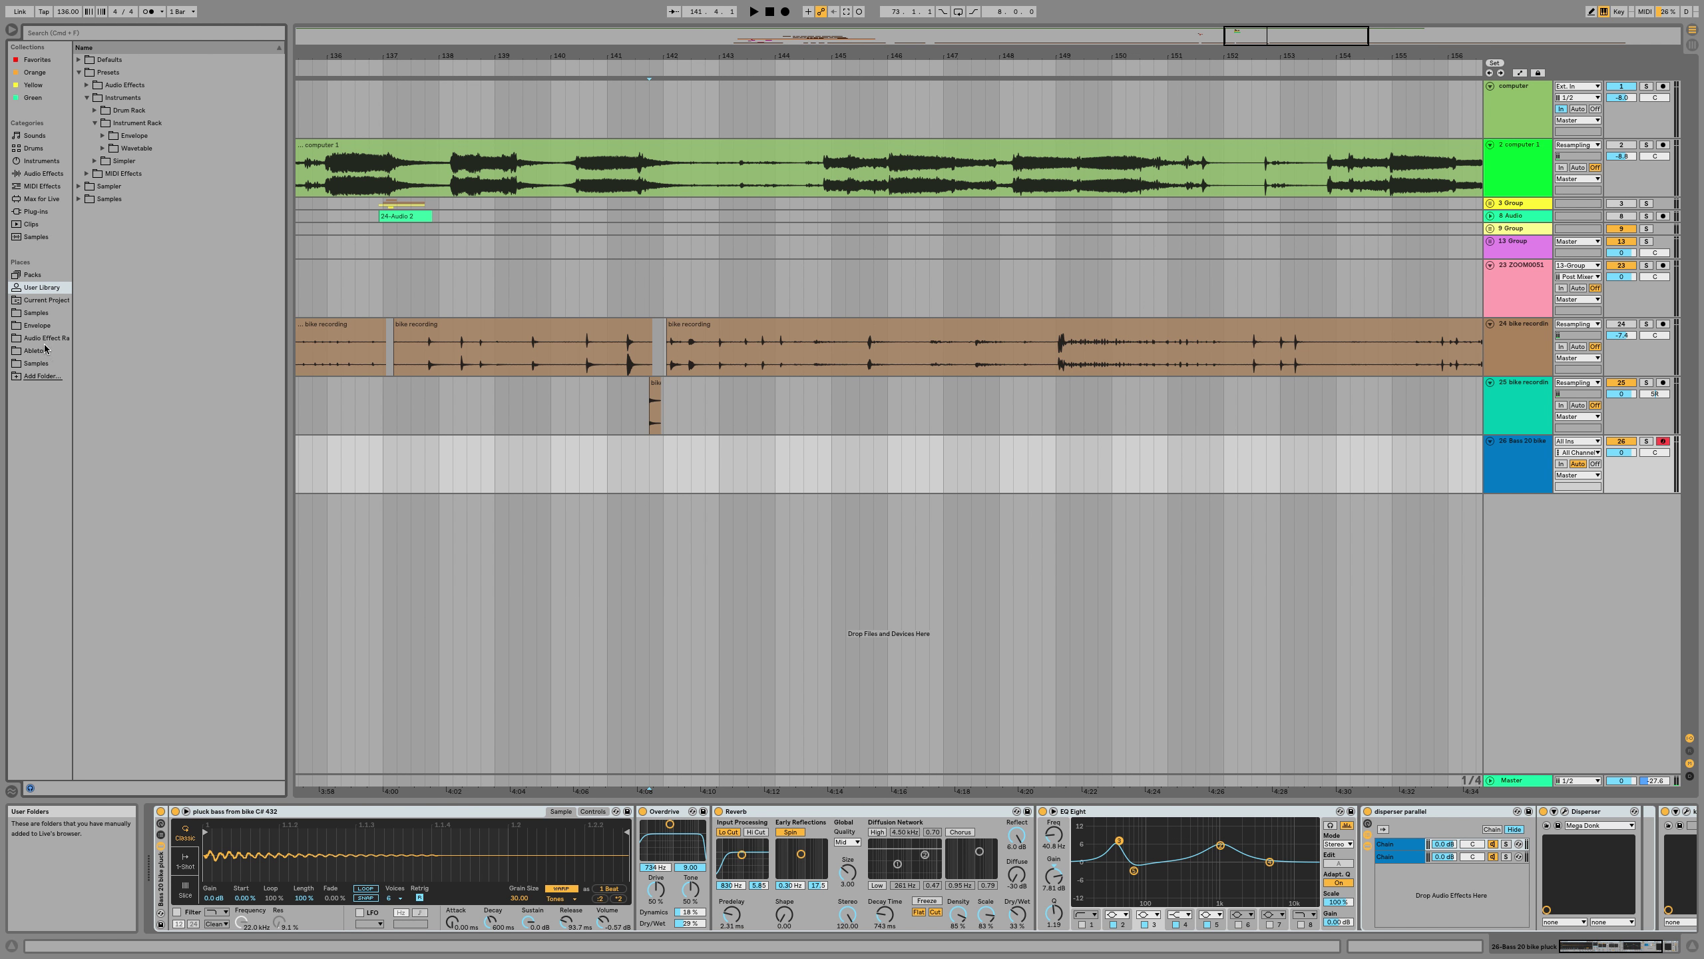
left_click(37, 326)
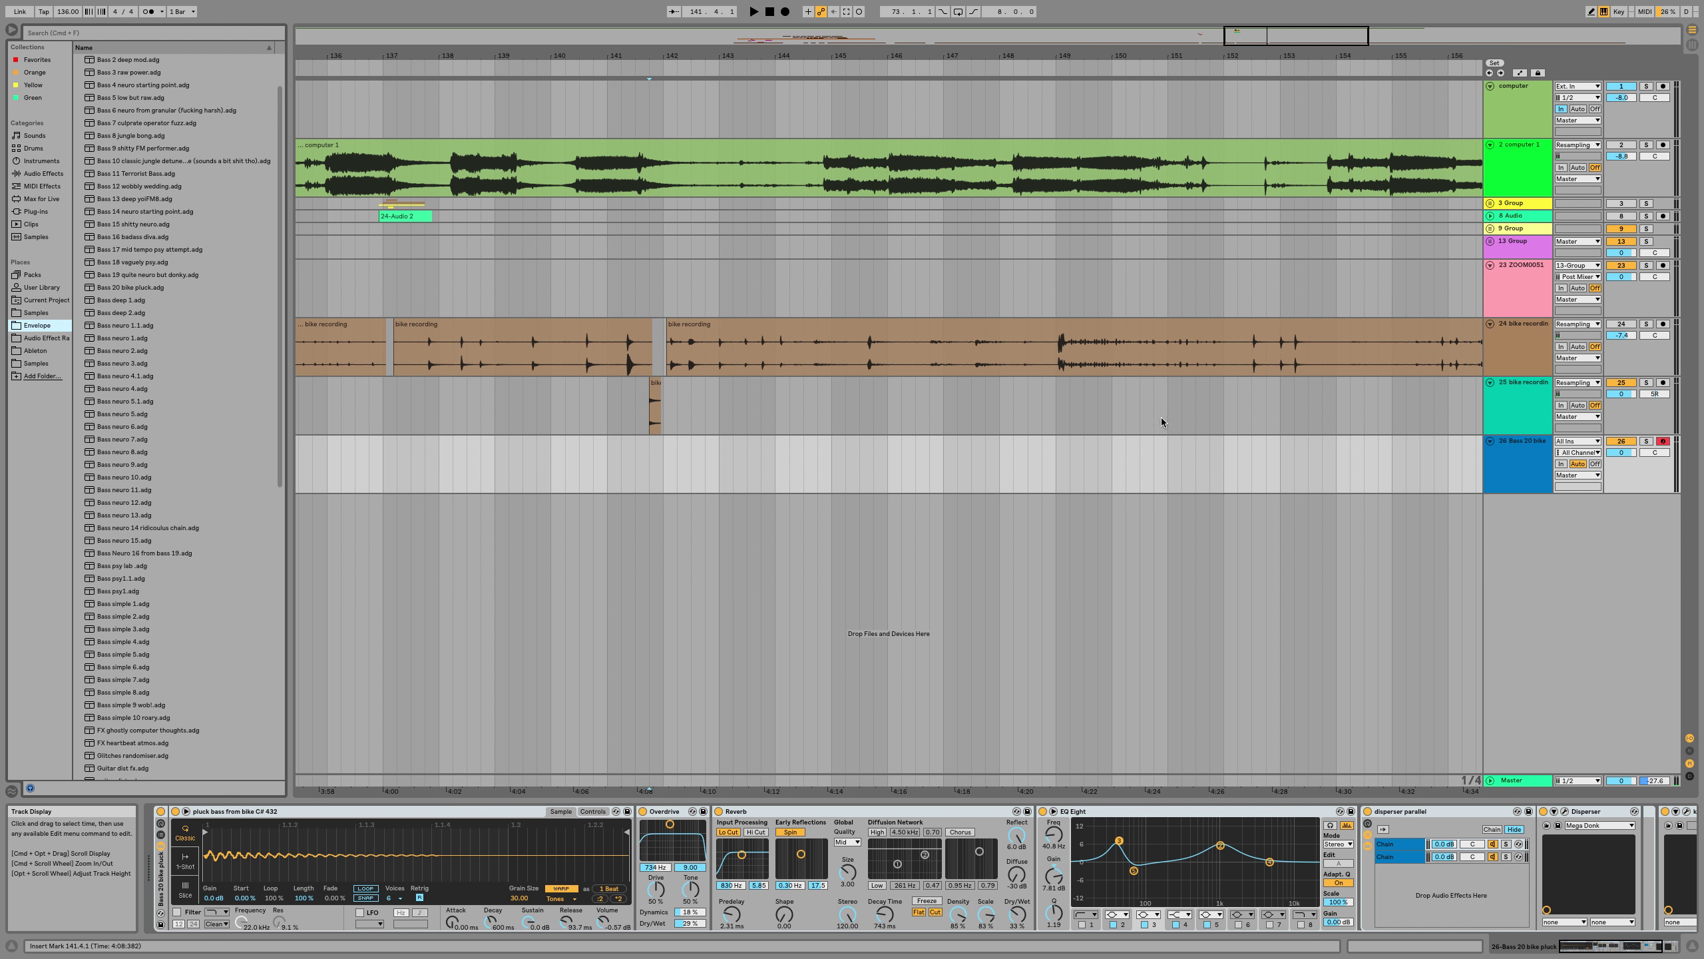
Record a MIDI bass part on the Bass 20 bike pluck track, starting at bar 144
left_click(771, 473)
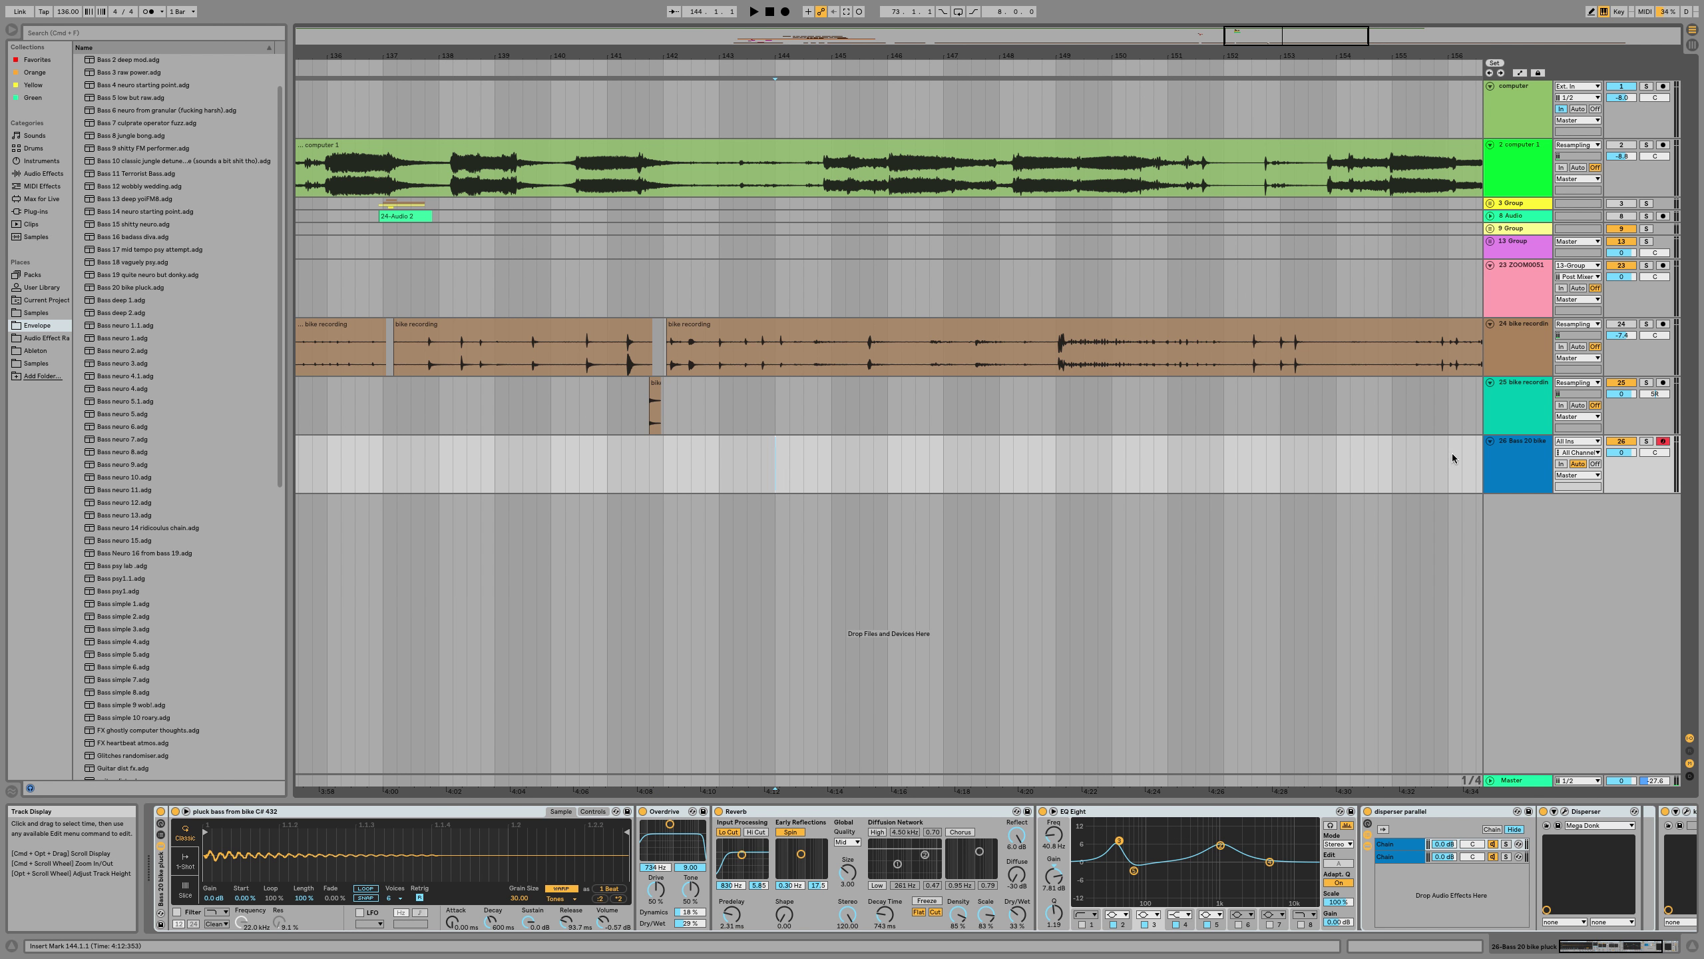
left_click(784, 12)
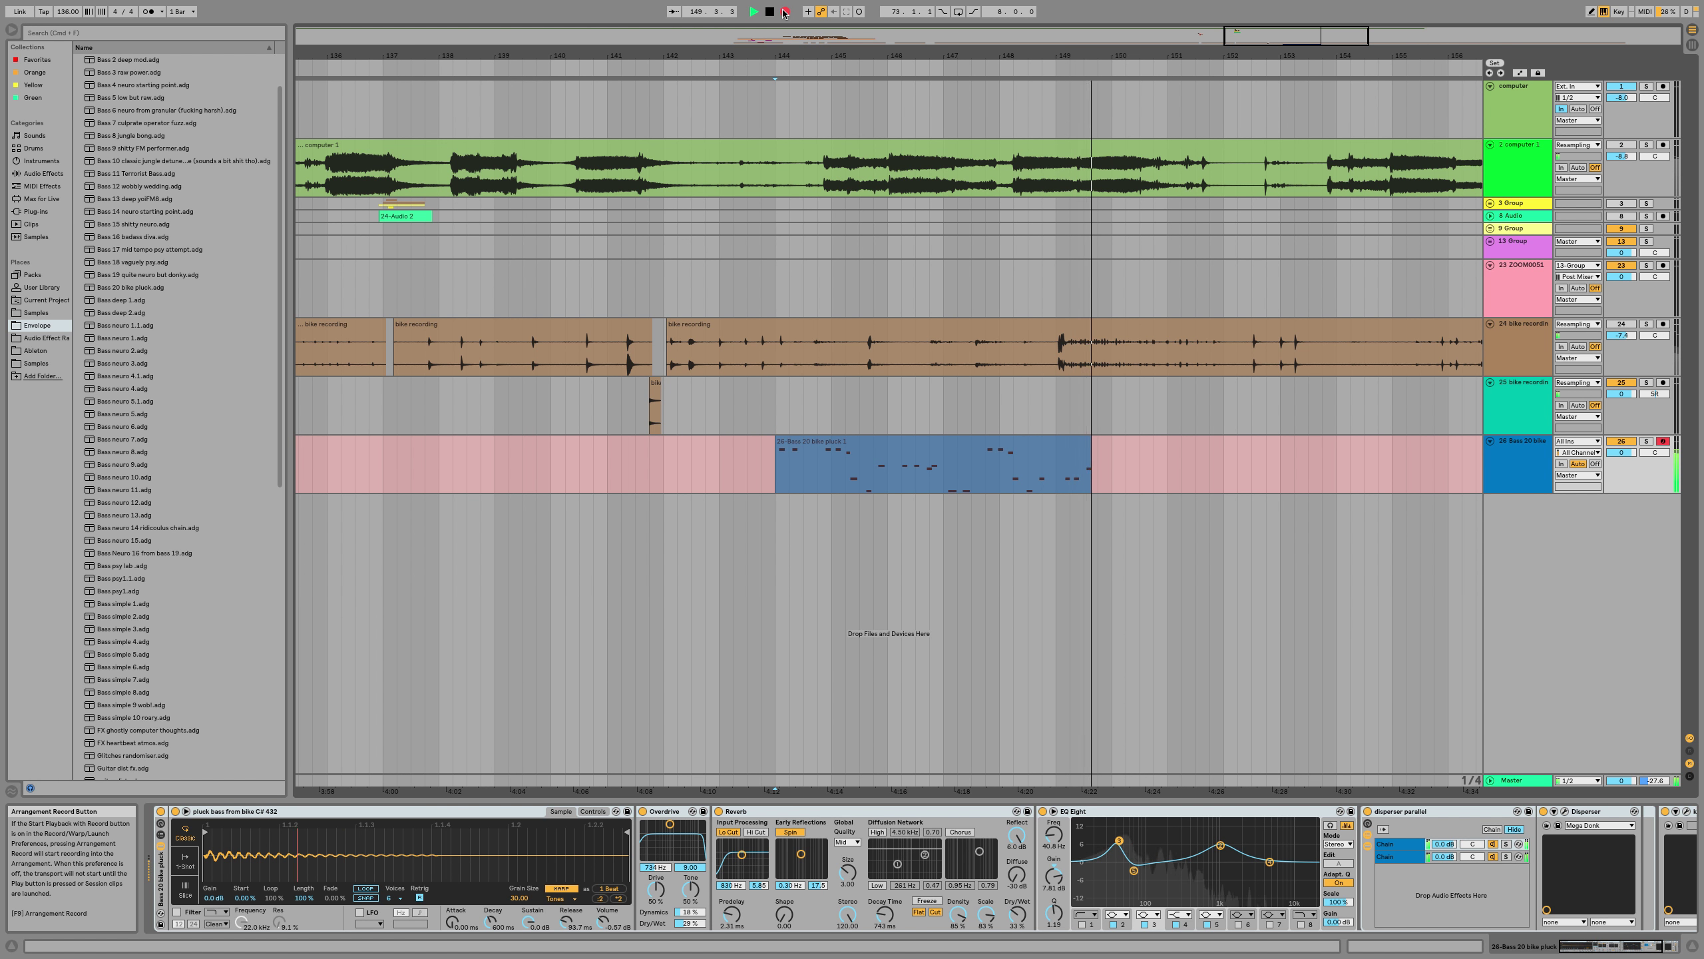
key("space")
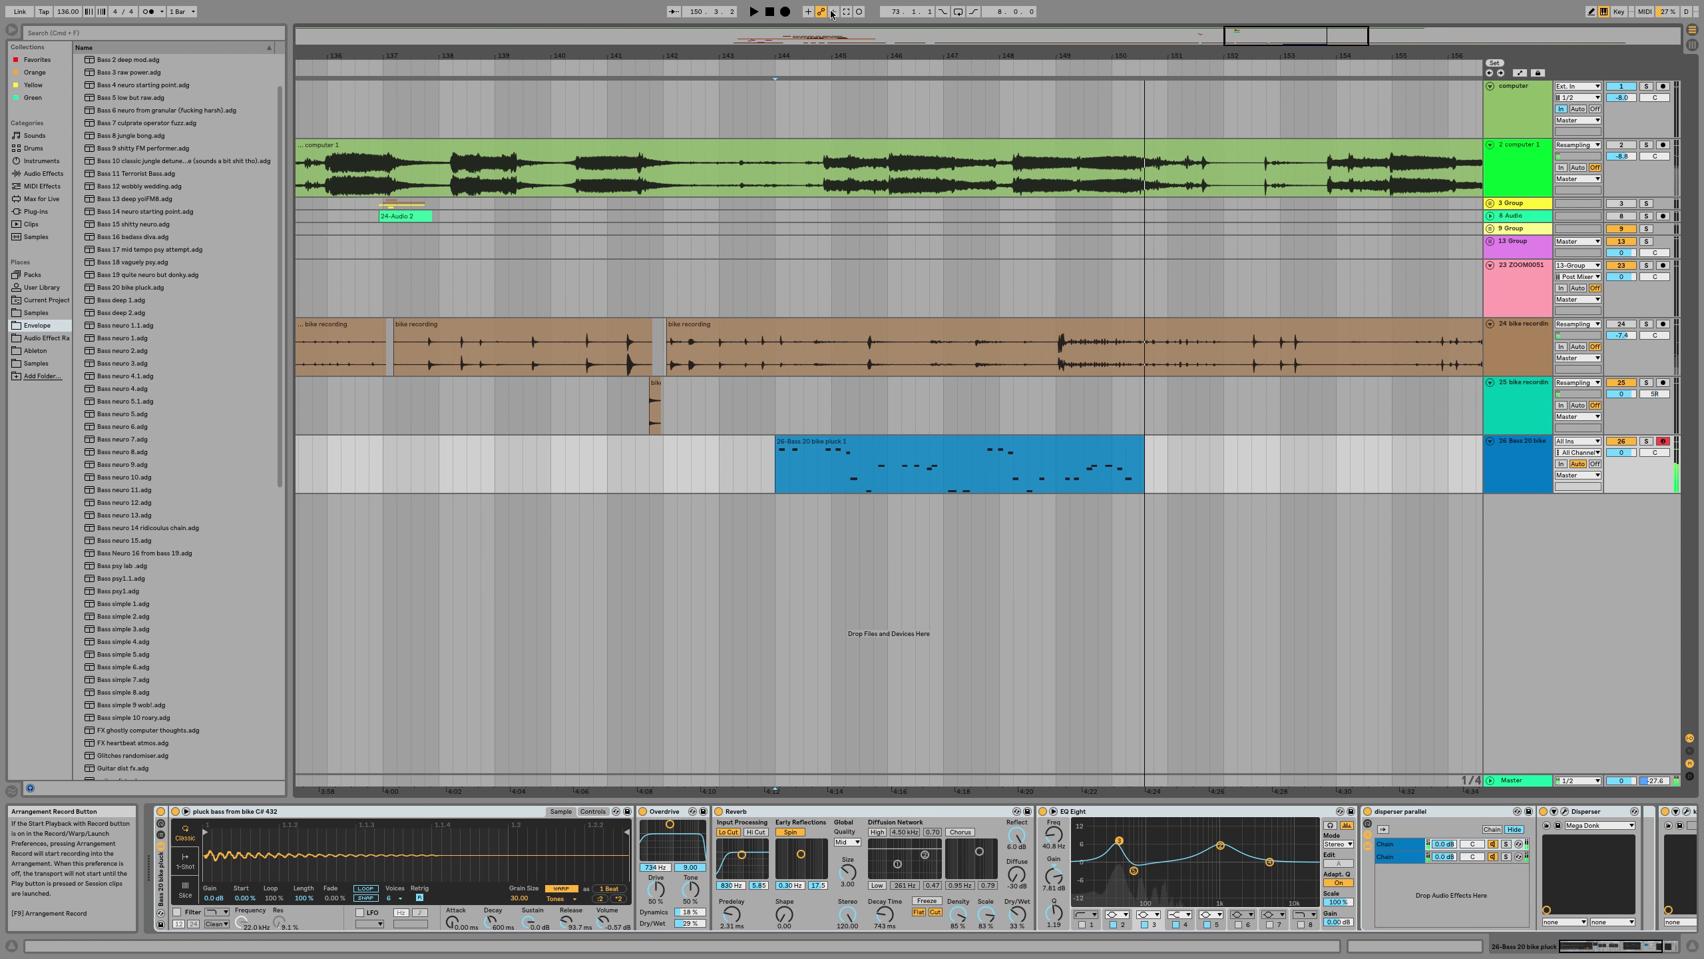
Shift all notes of the recorded MIDI clip slightly earlier so the first note sits on the clip's start, and play it back
double_click(817, 452)
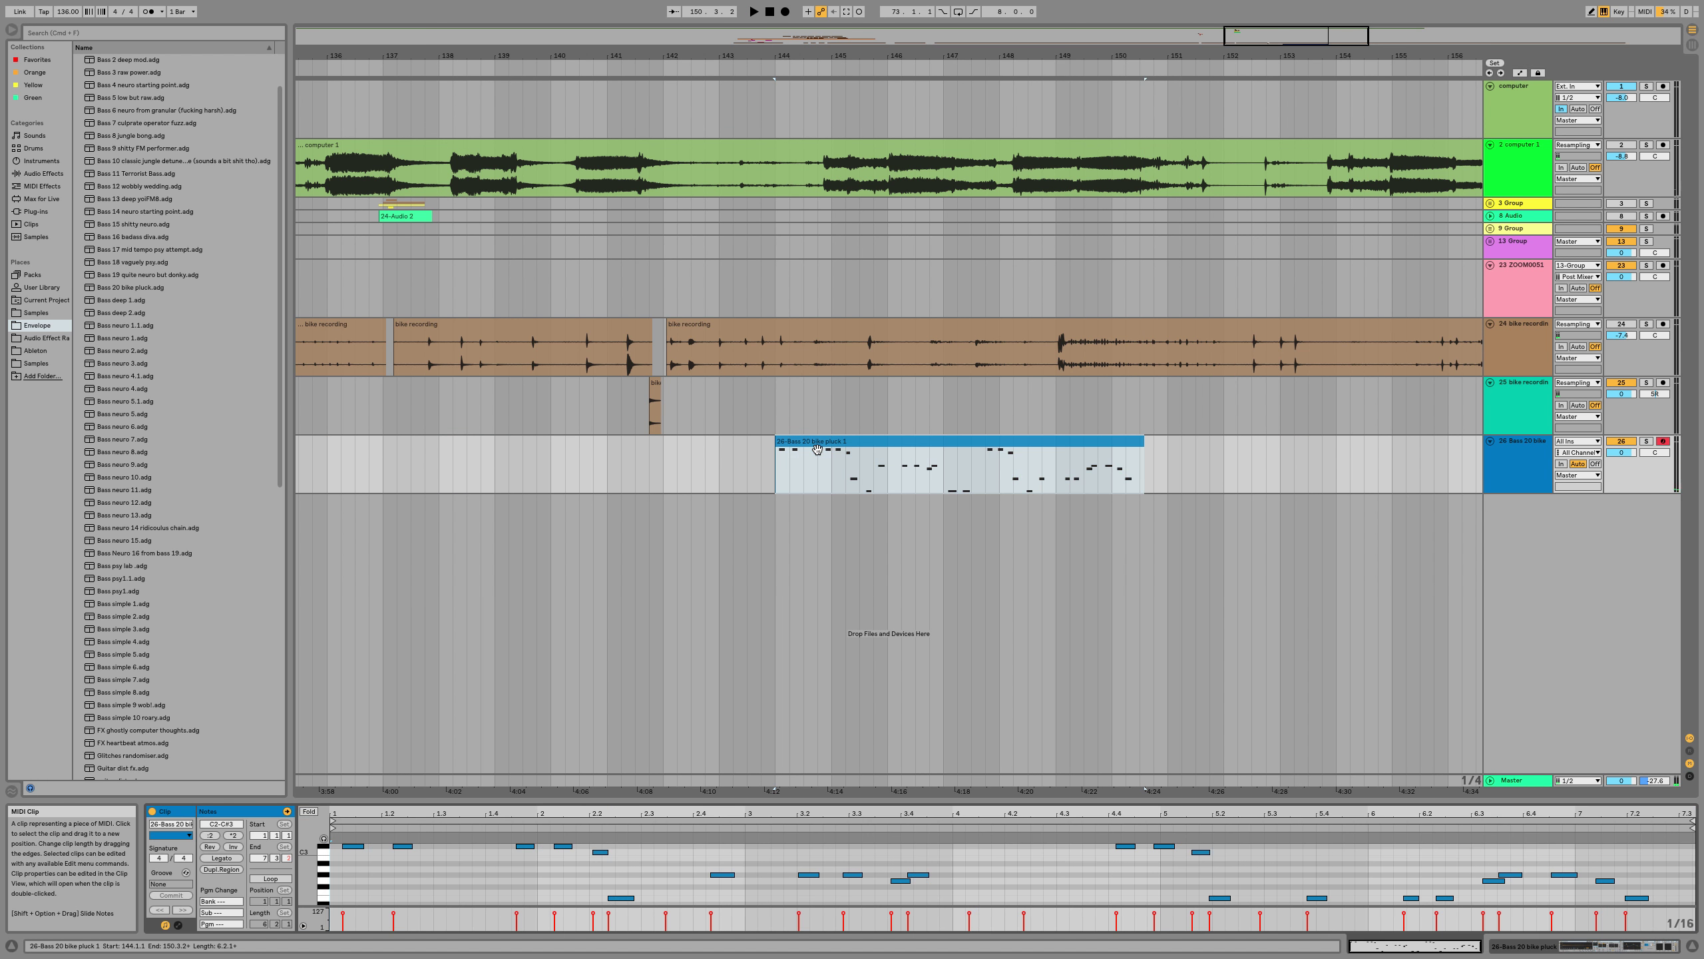
key("super+a")
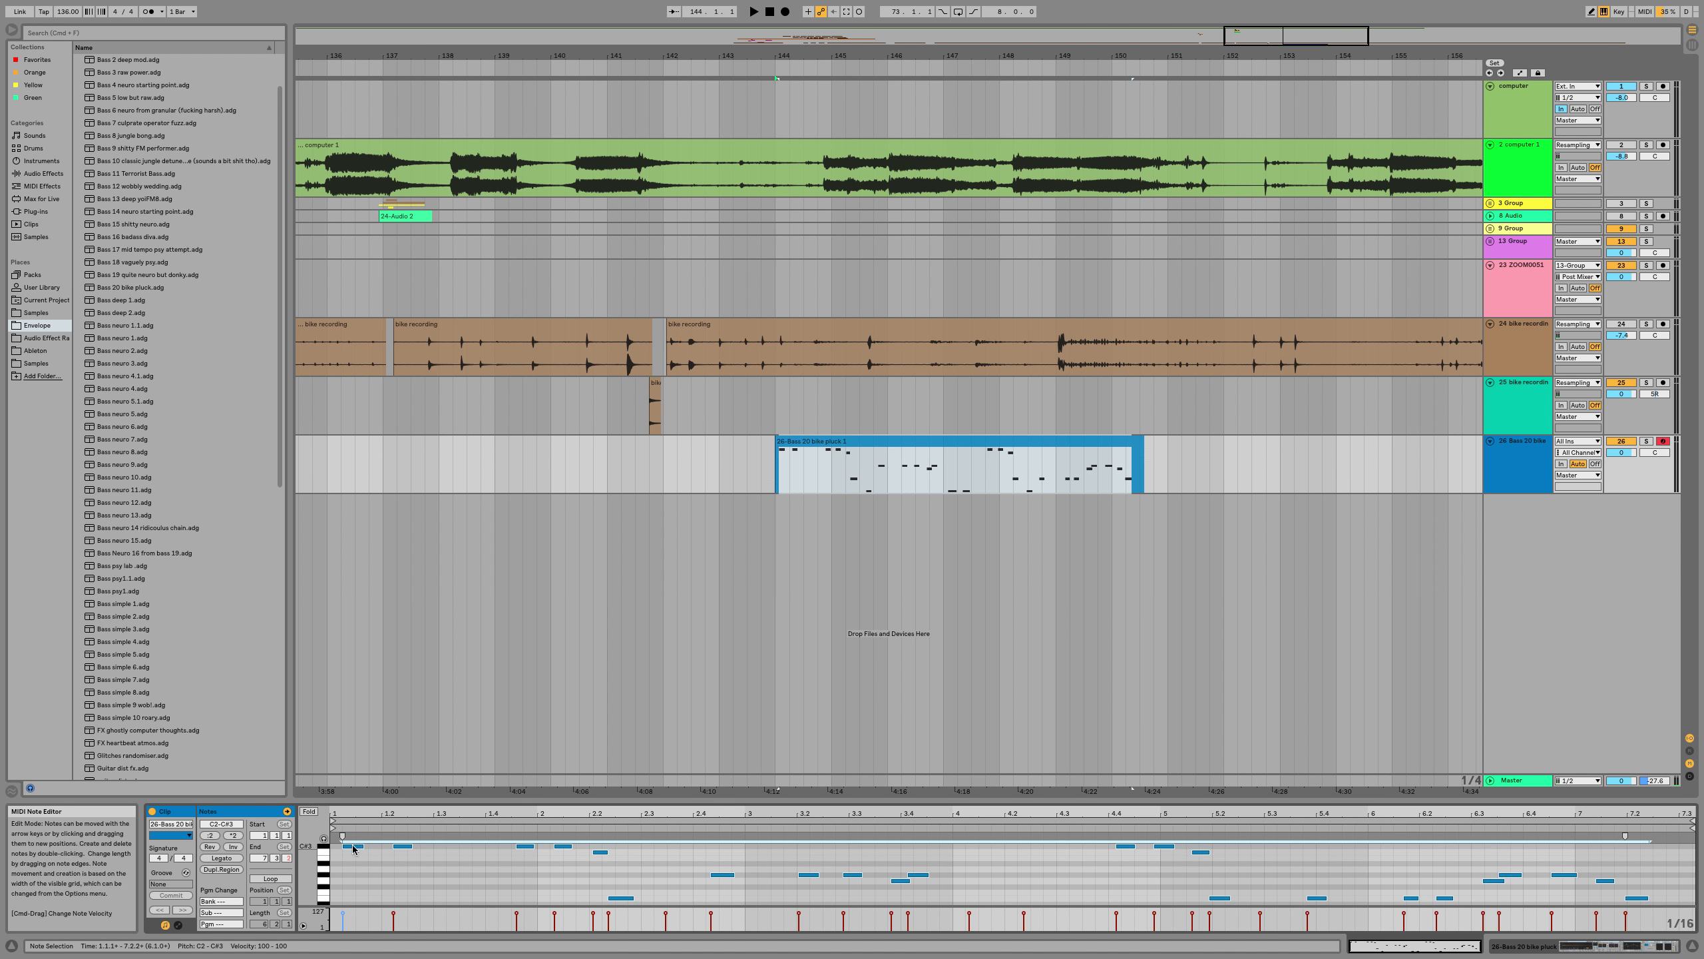
left_click_drag(353, 847, 346, 848)
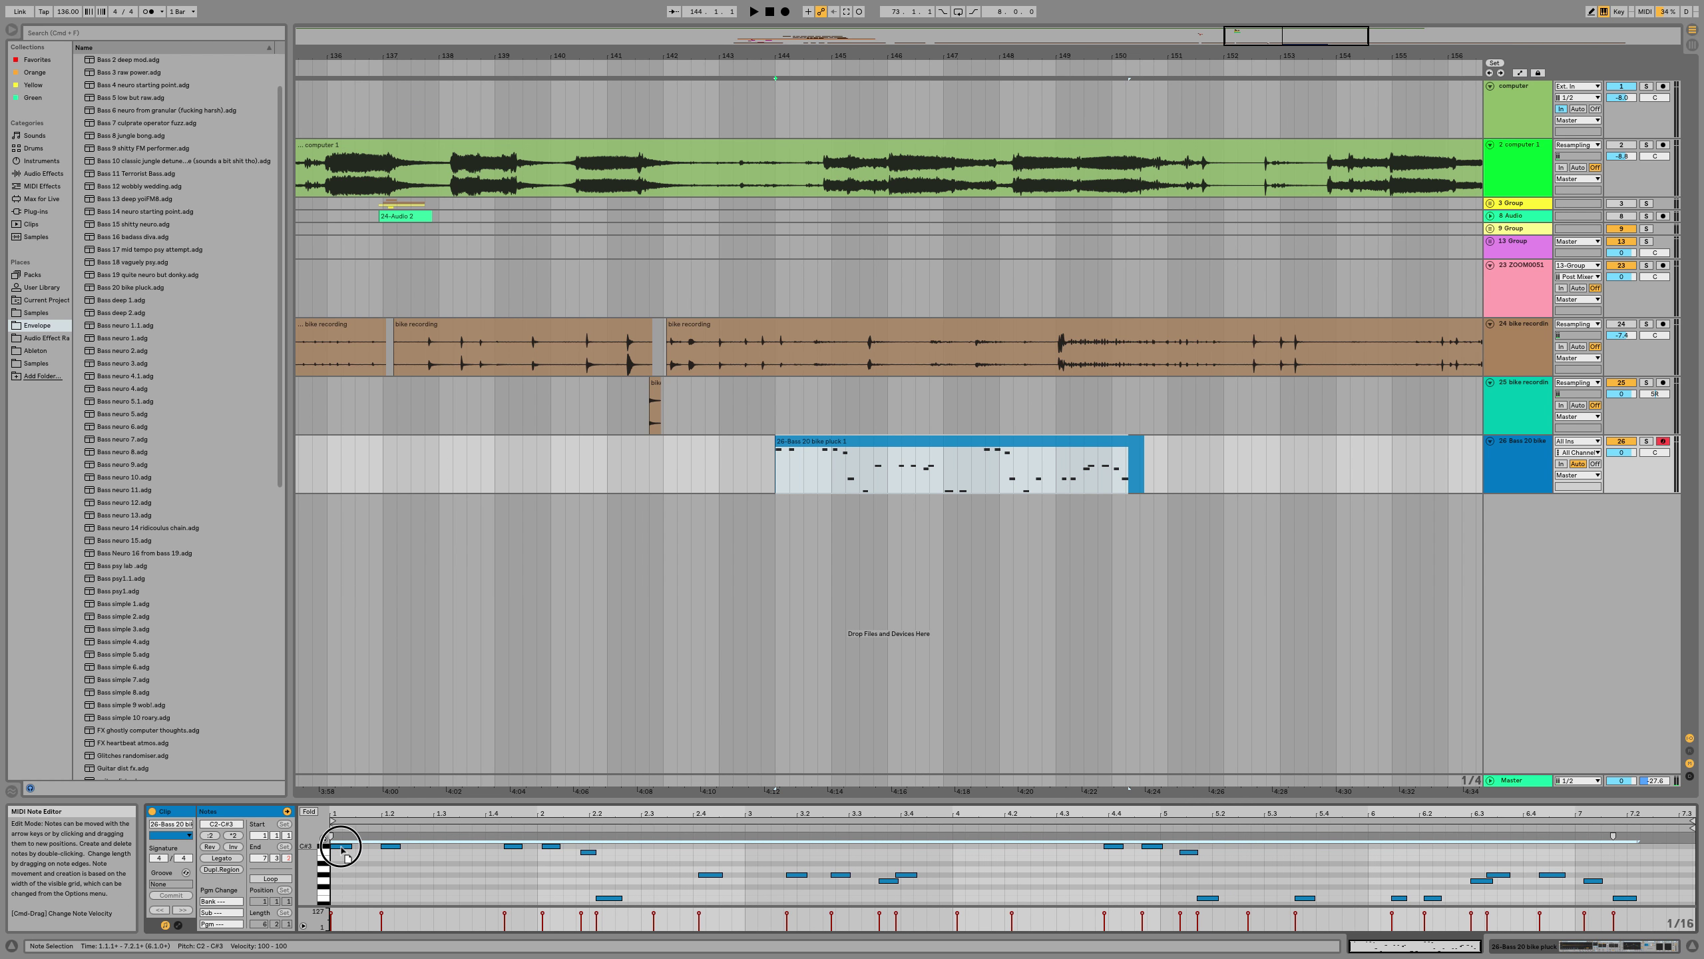
key("space")
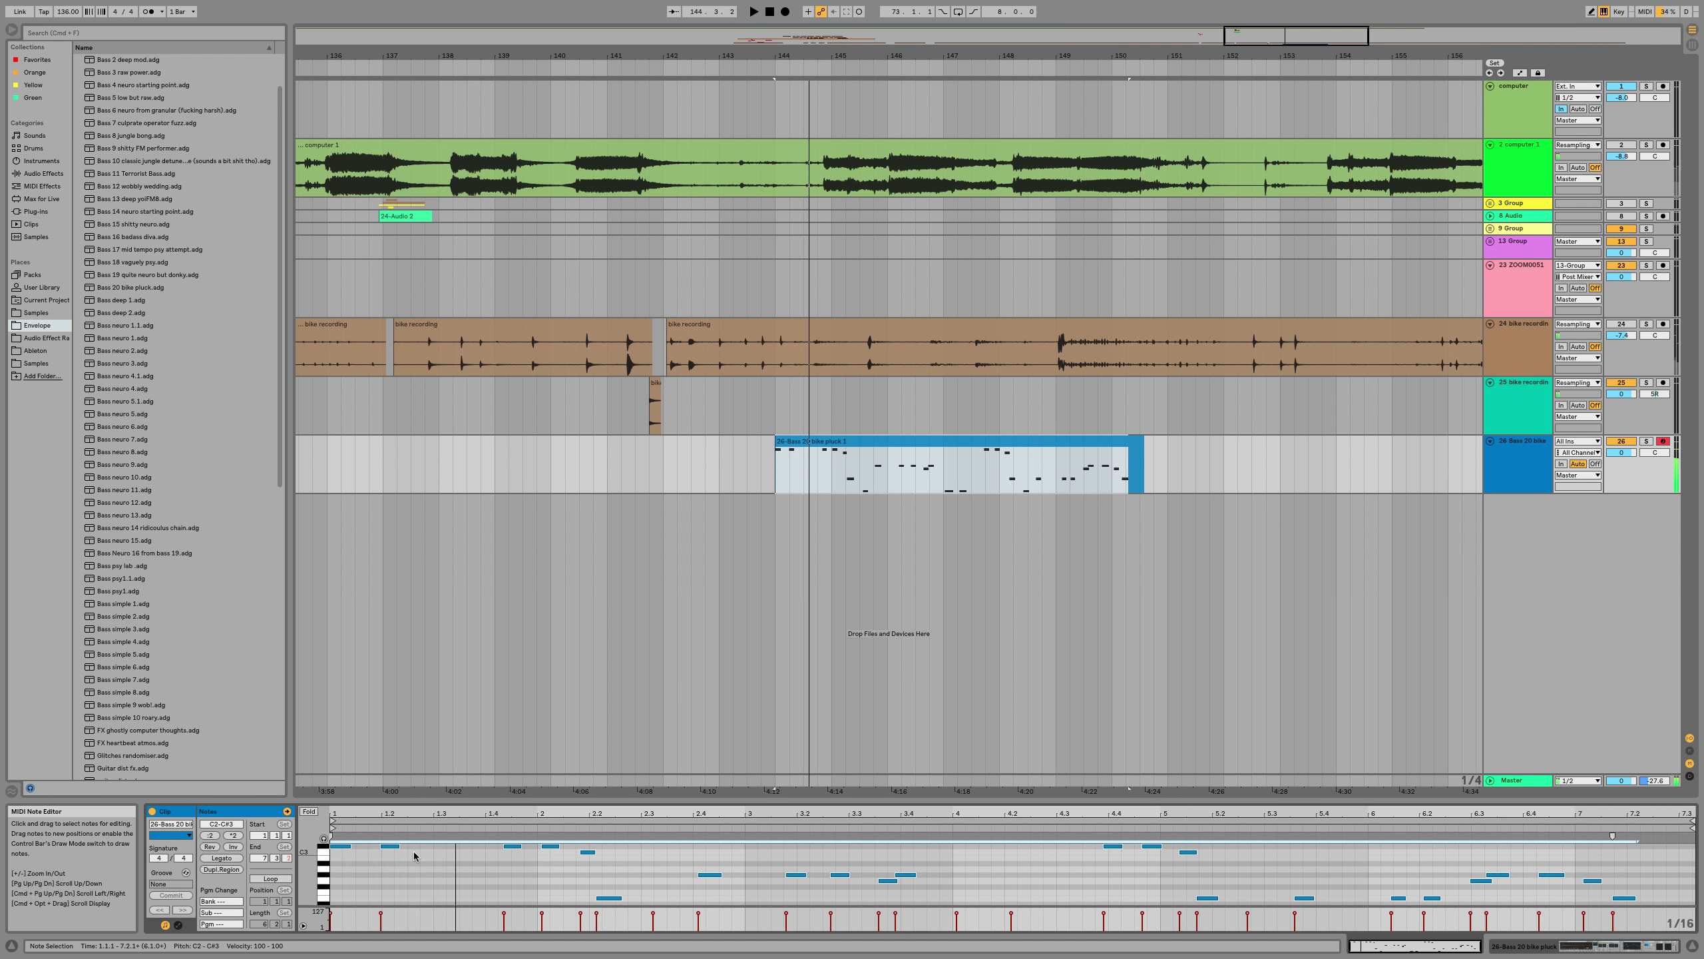
key("space")
Turn on the metronome, move the clip's second note slightly earlier and play the part back
left_click(479, 857)
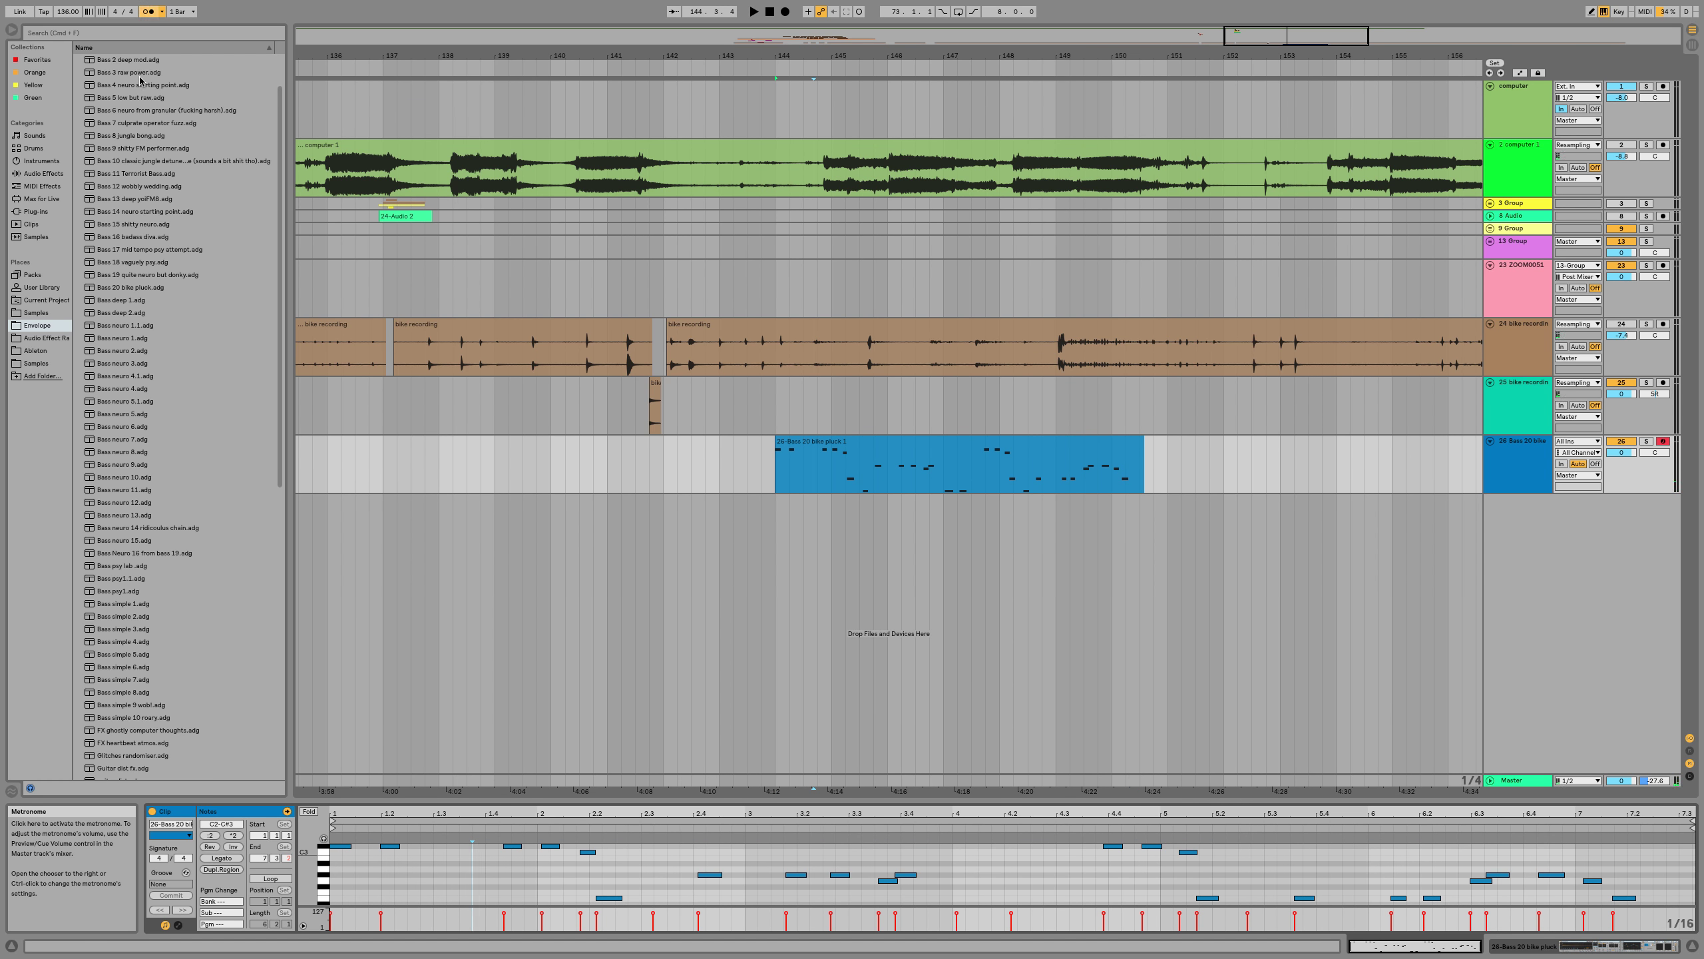
key("space")
left_click(387, 847)
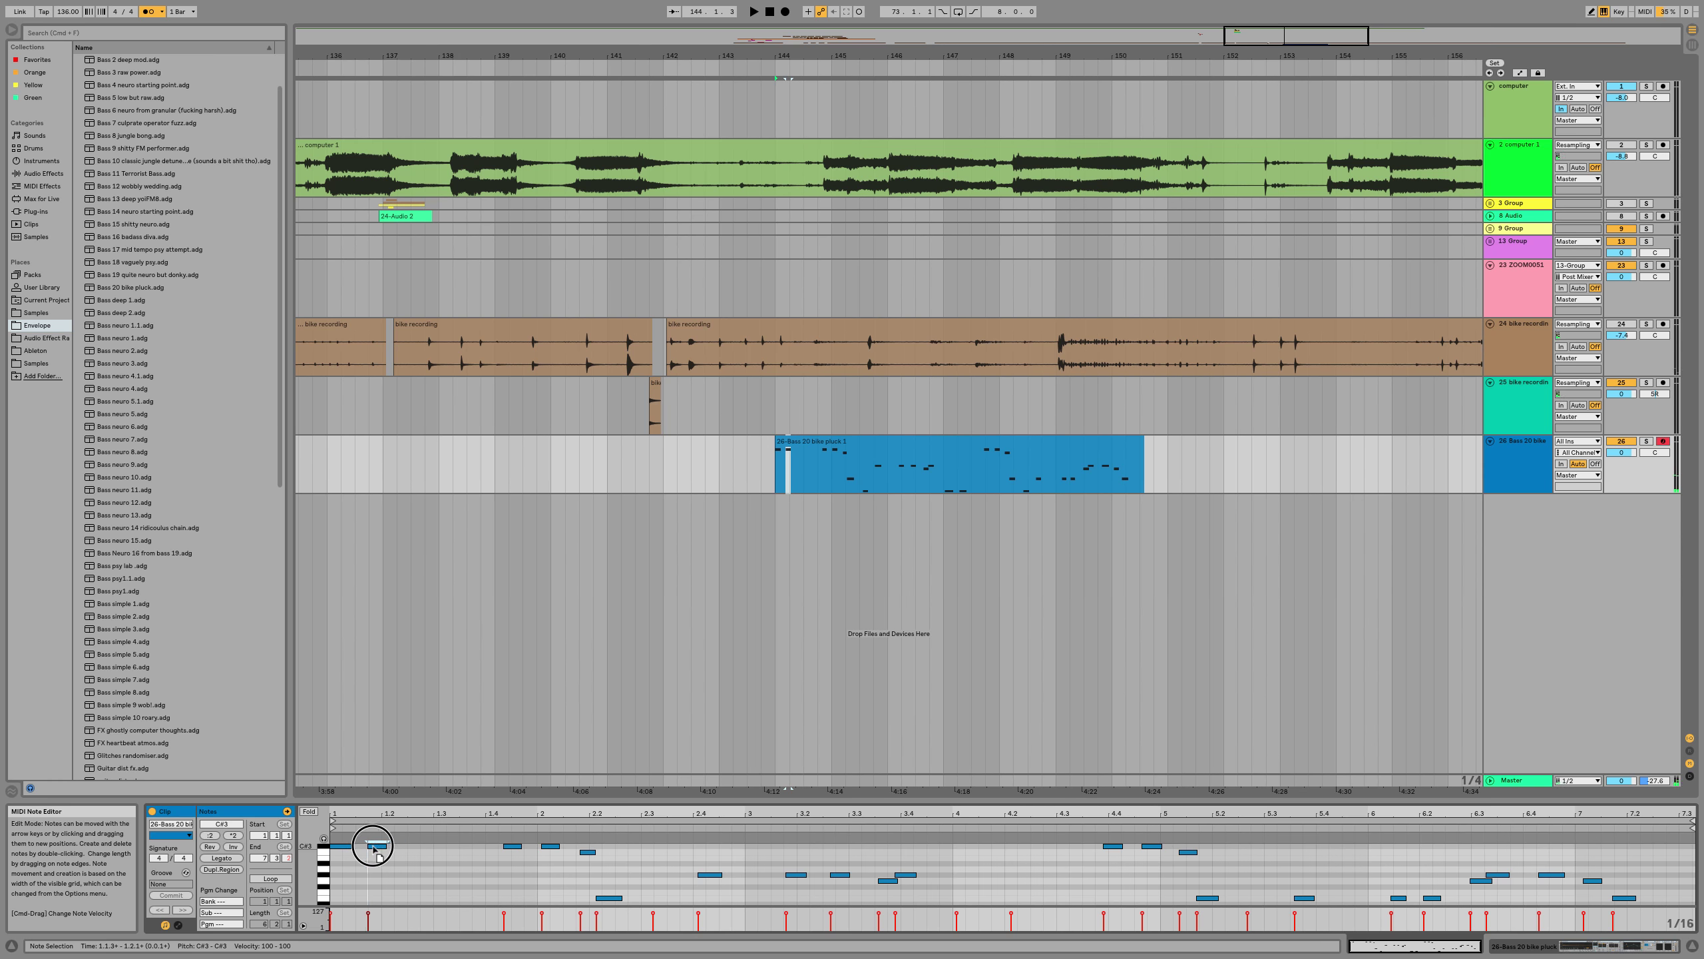
key("space")
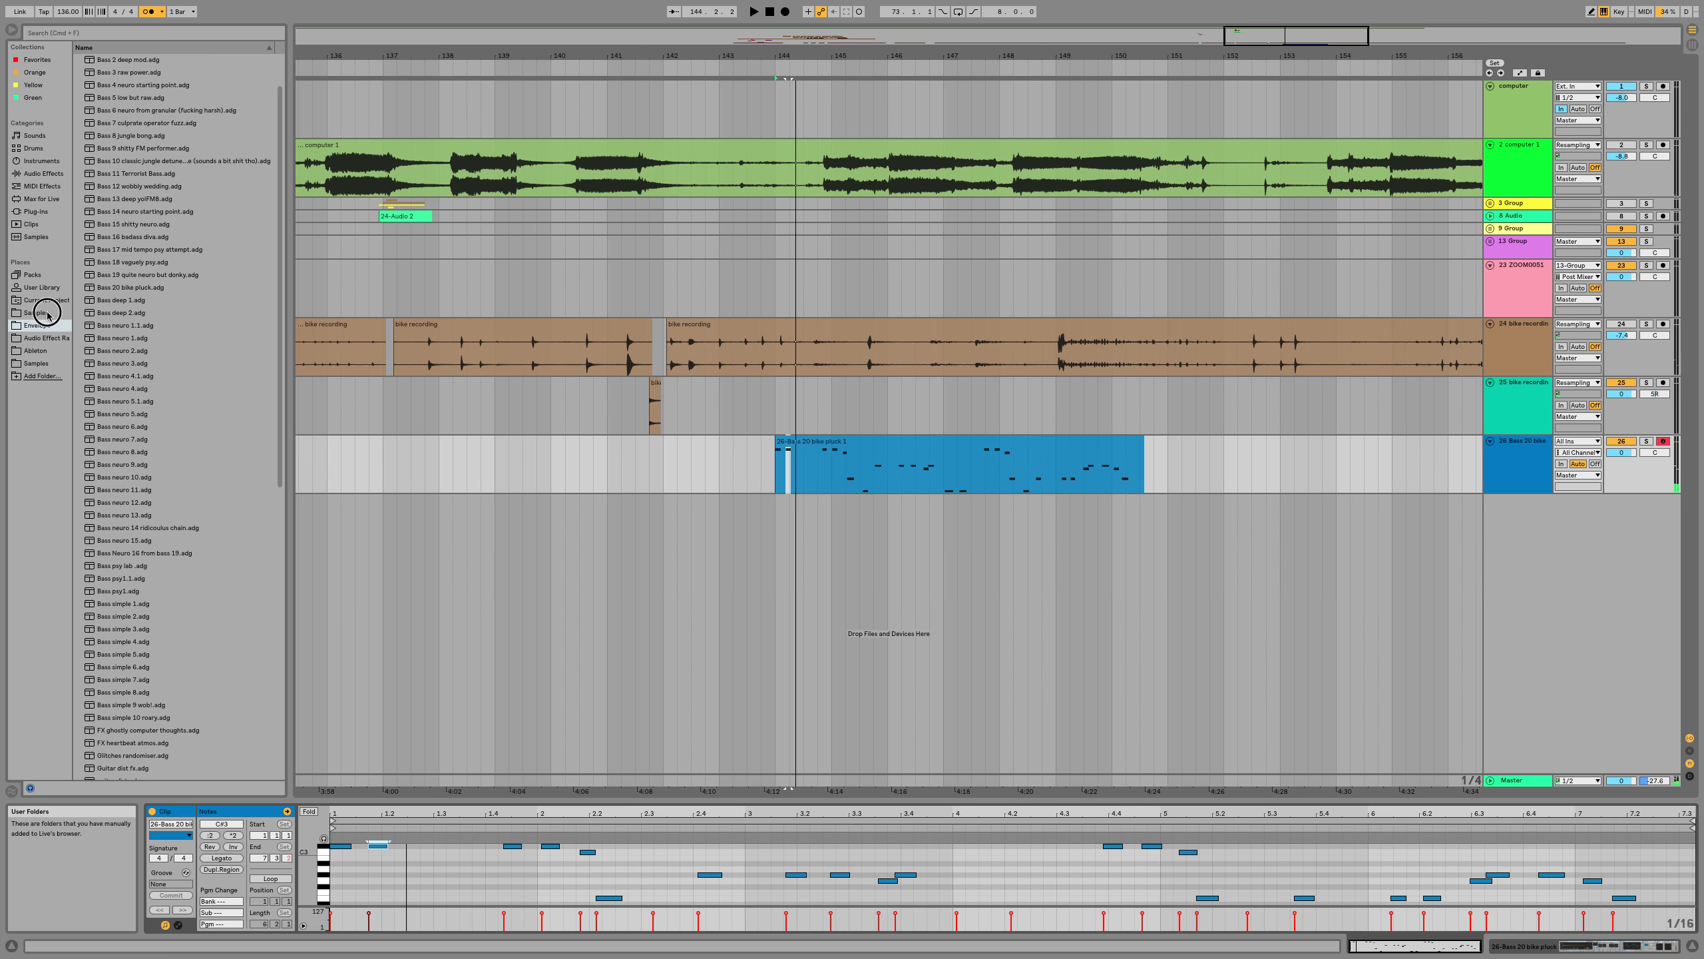
Open the Loops folder of 4 drums in Samples and preview 136 convinced top, 136 deep af n organic and 136 epic kick n rim
left_click(48, 313)
left_click(80, 149)
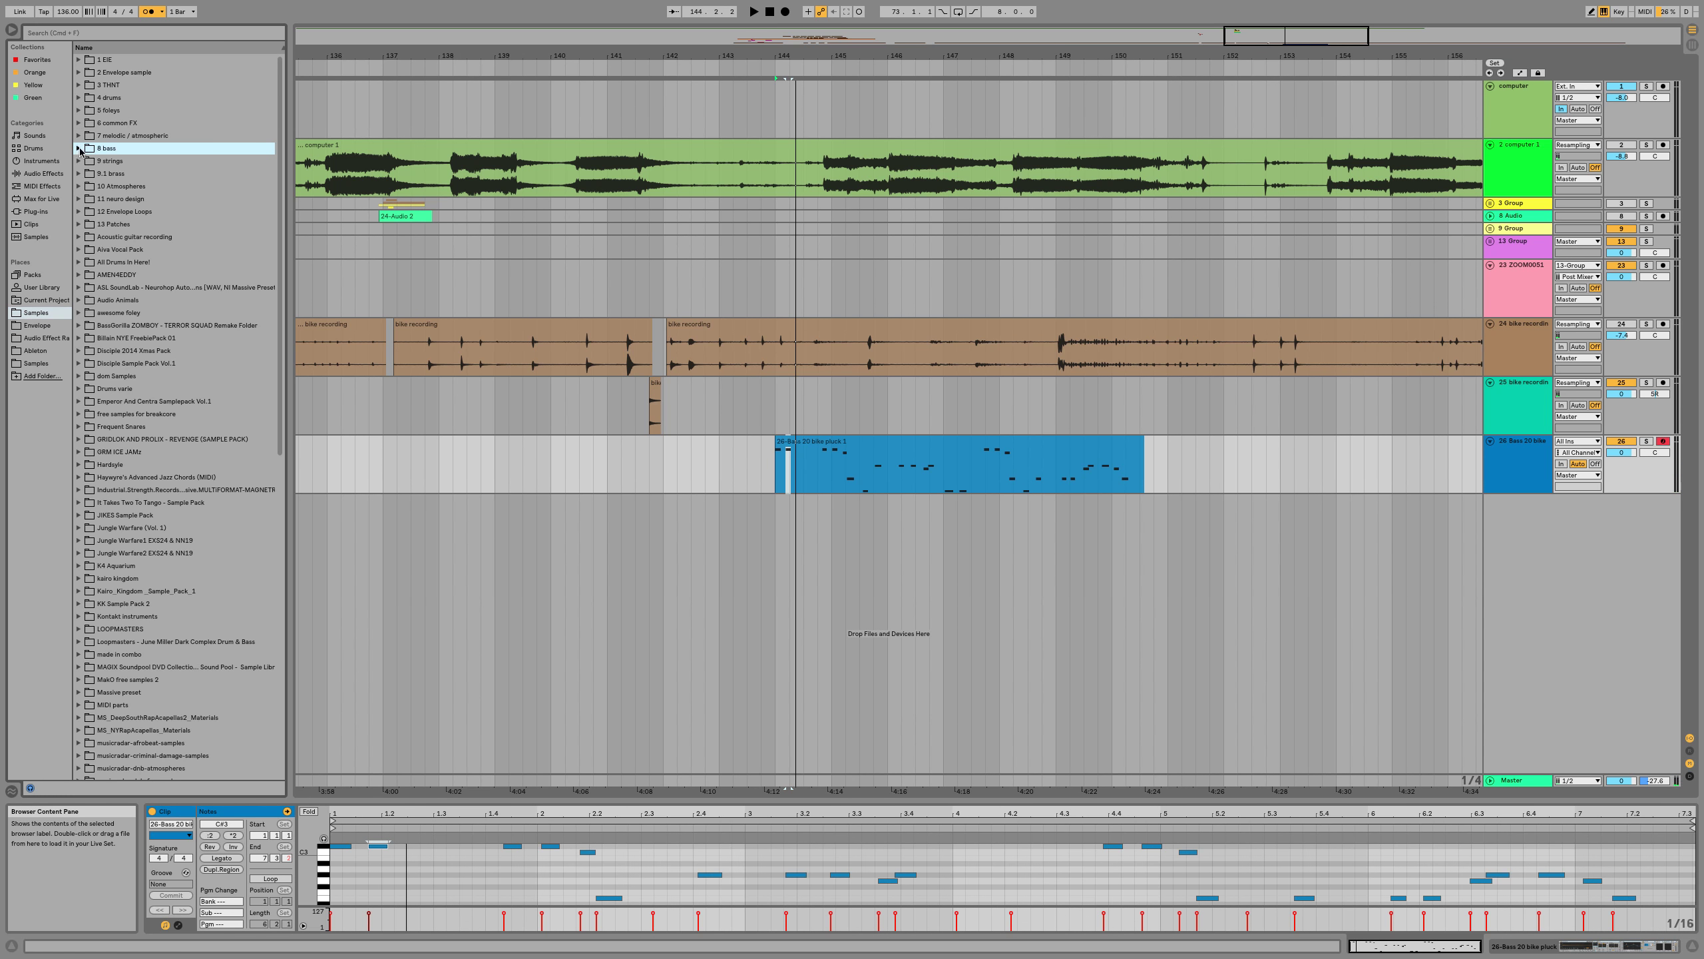
left_click(78, 98)
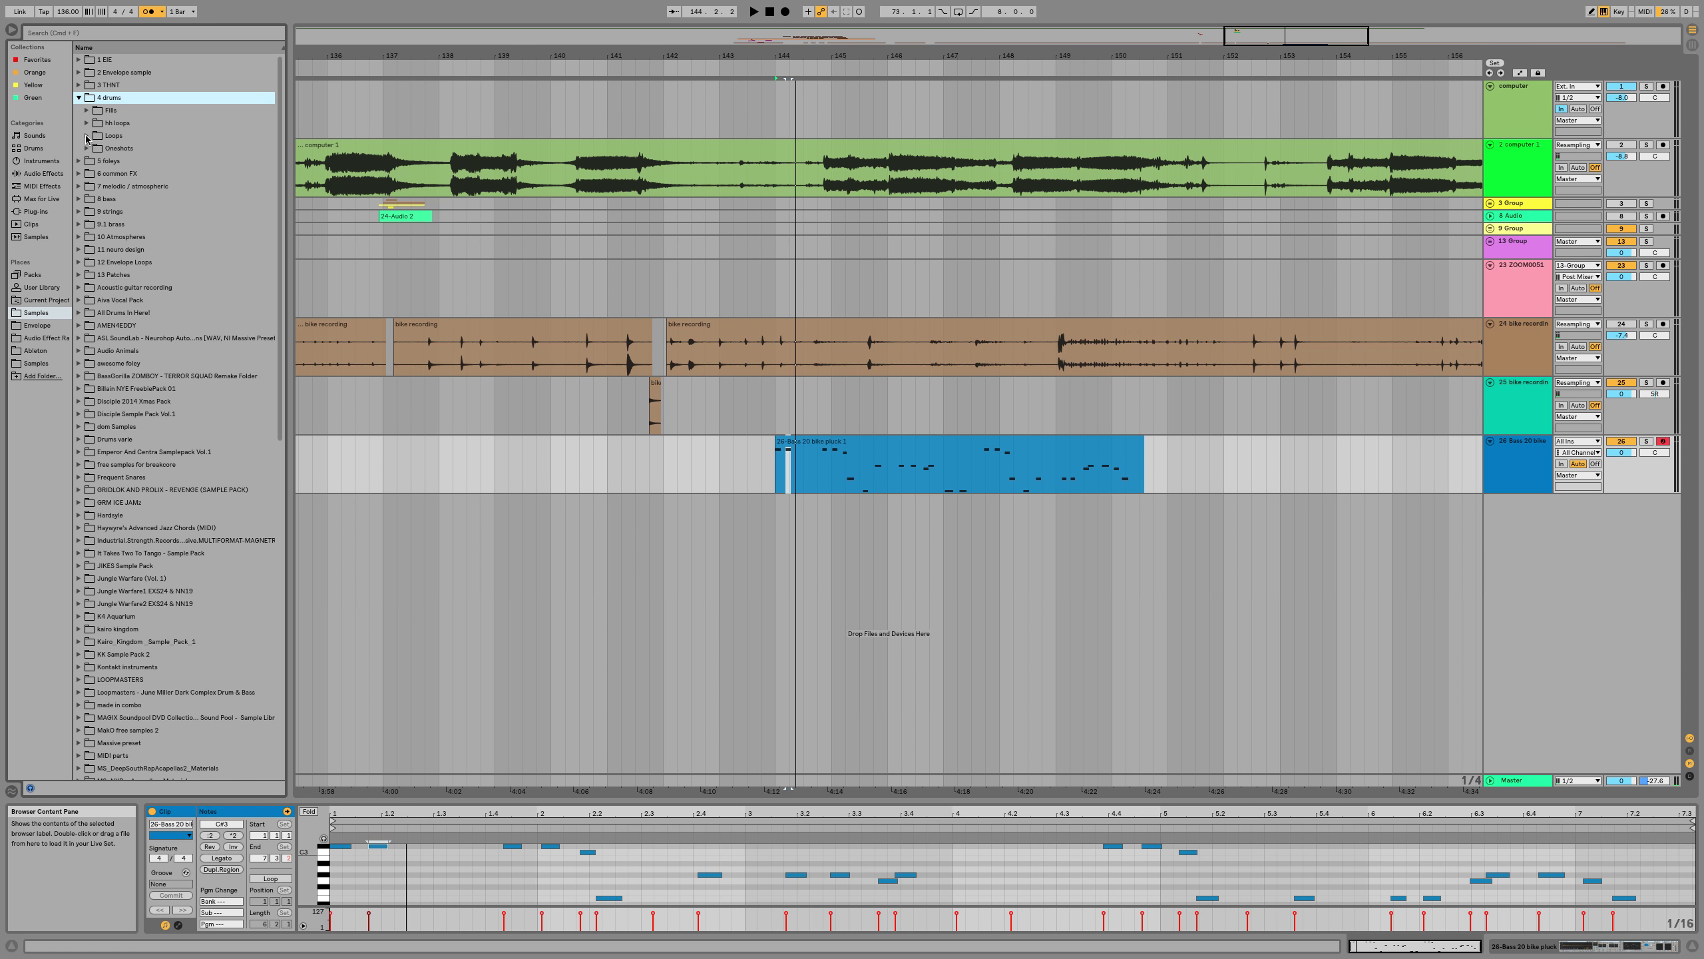
left_click(87, 137)
left_click(130, 288)
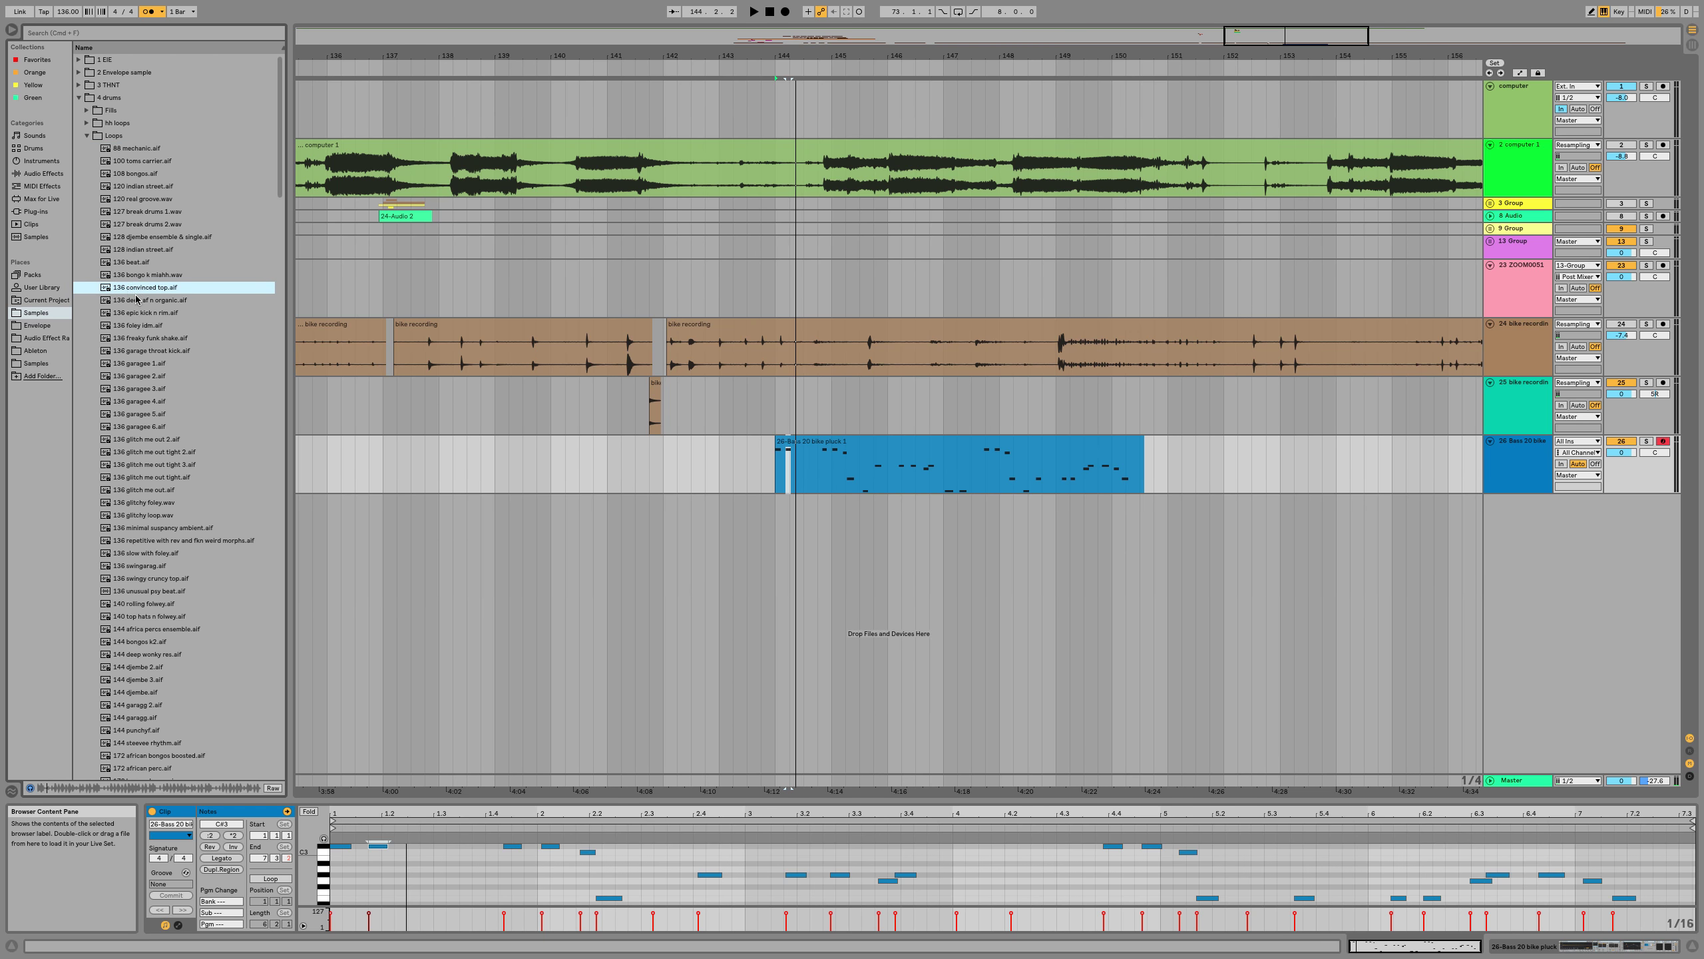
left_click(149, 301)
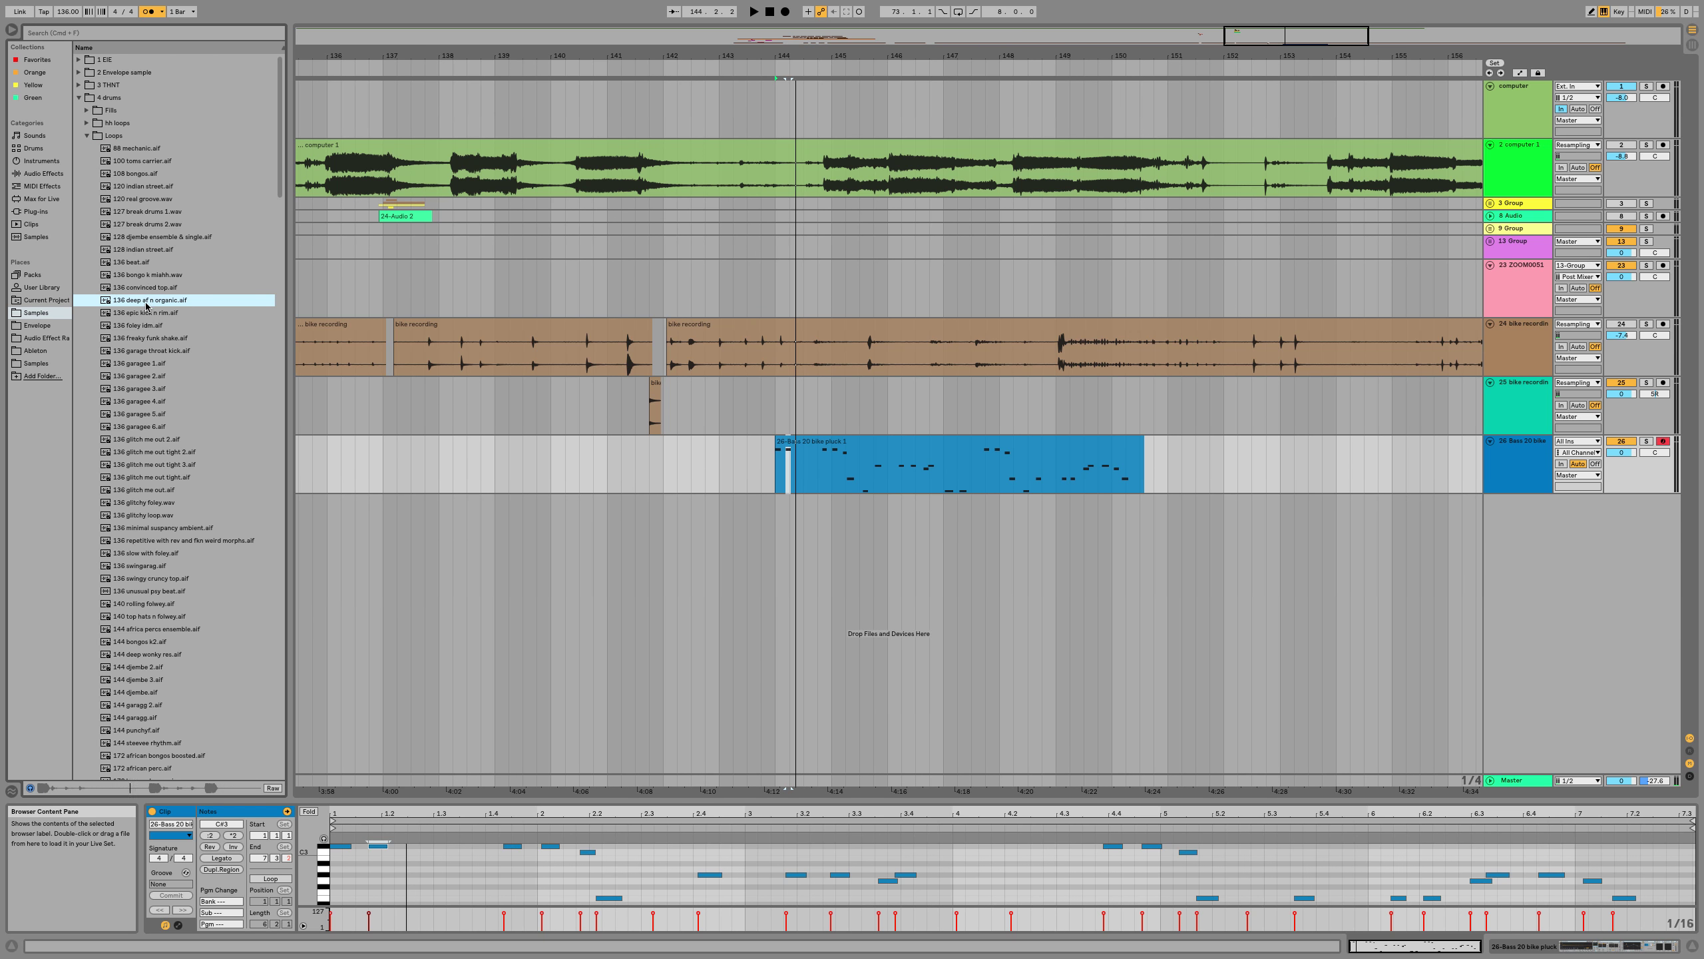
left_click(139, 314)
left_click(144, 301)
Place the 136 deep af n organic loop on a new track at bar 144, lower its volume and play it with the bass
left_click_drag(142, 301, 780, 514)
left_click_drag(1038, 563, 1038, 563)
left_click_drag(1622, 511, 1622, 537)
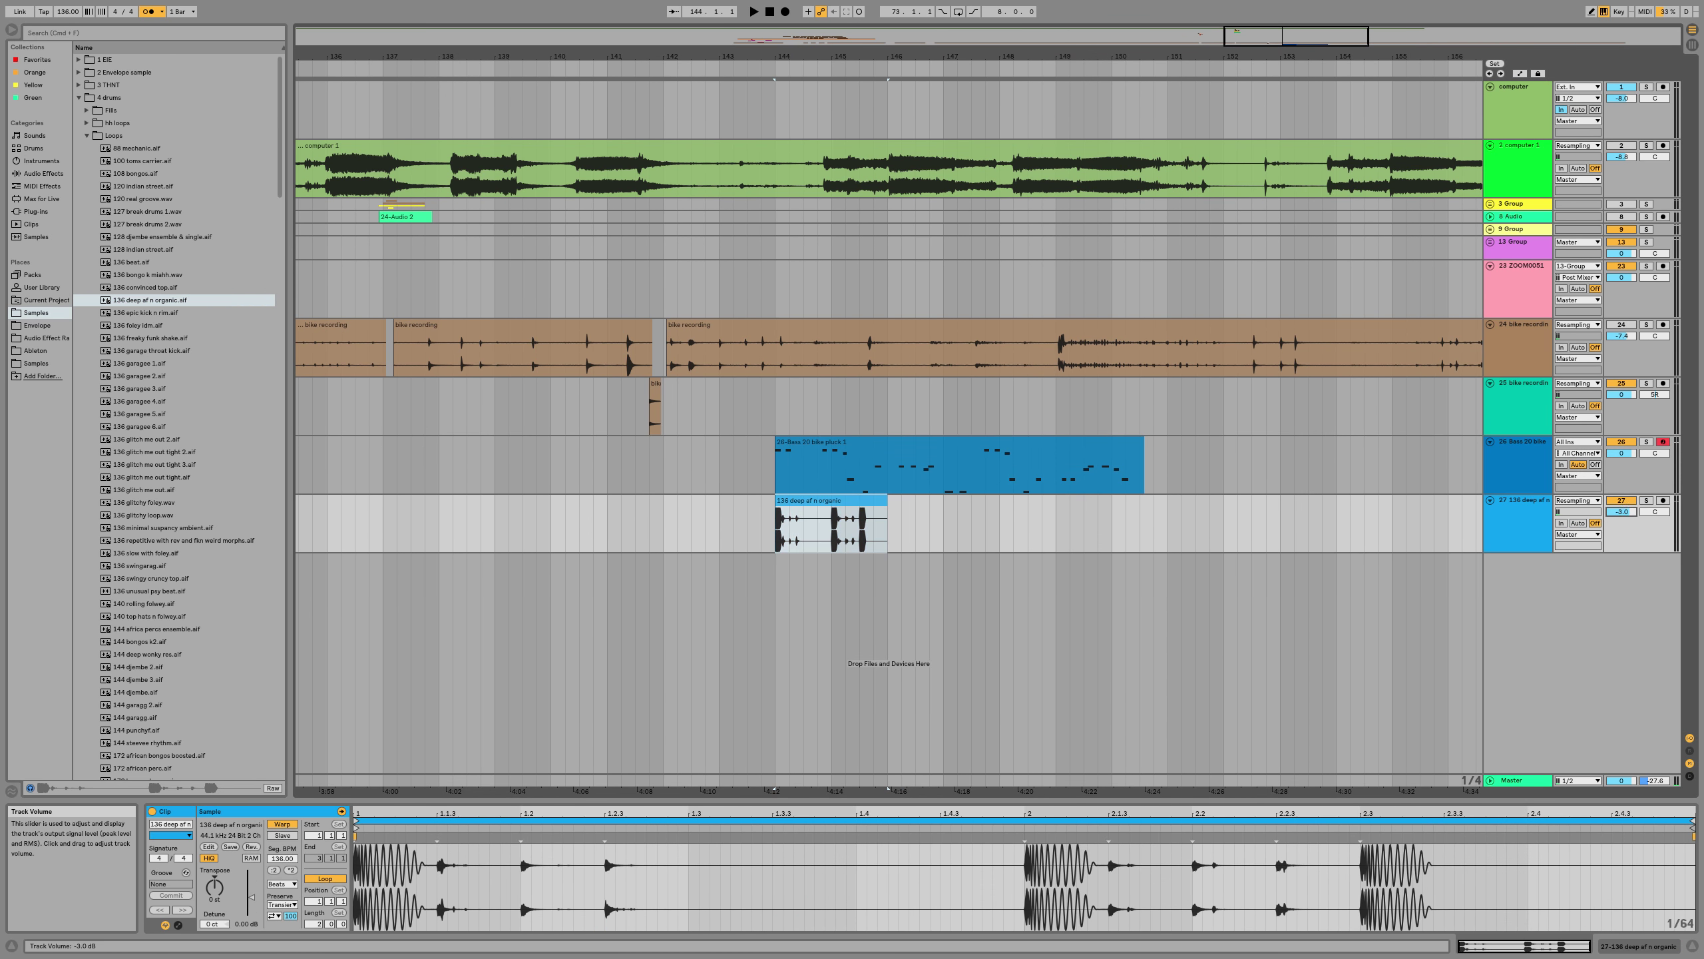
key("space")
Preview more loops, place 136 garages 1 at bar 144 on the drum track, lower its volume to about -10 dB and start playback
left_click(132, 328)
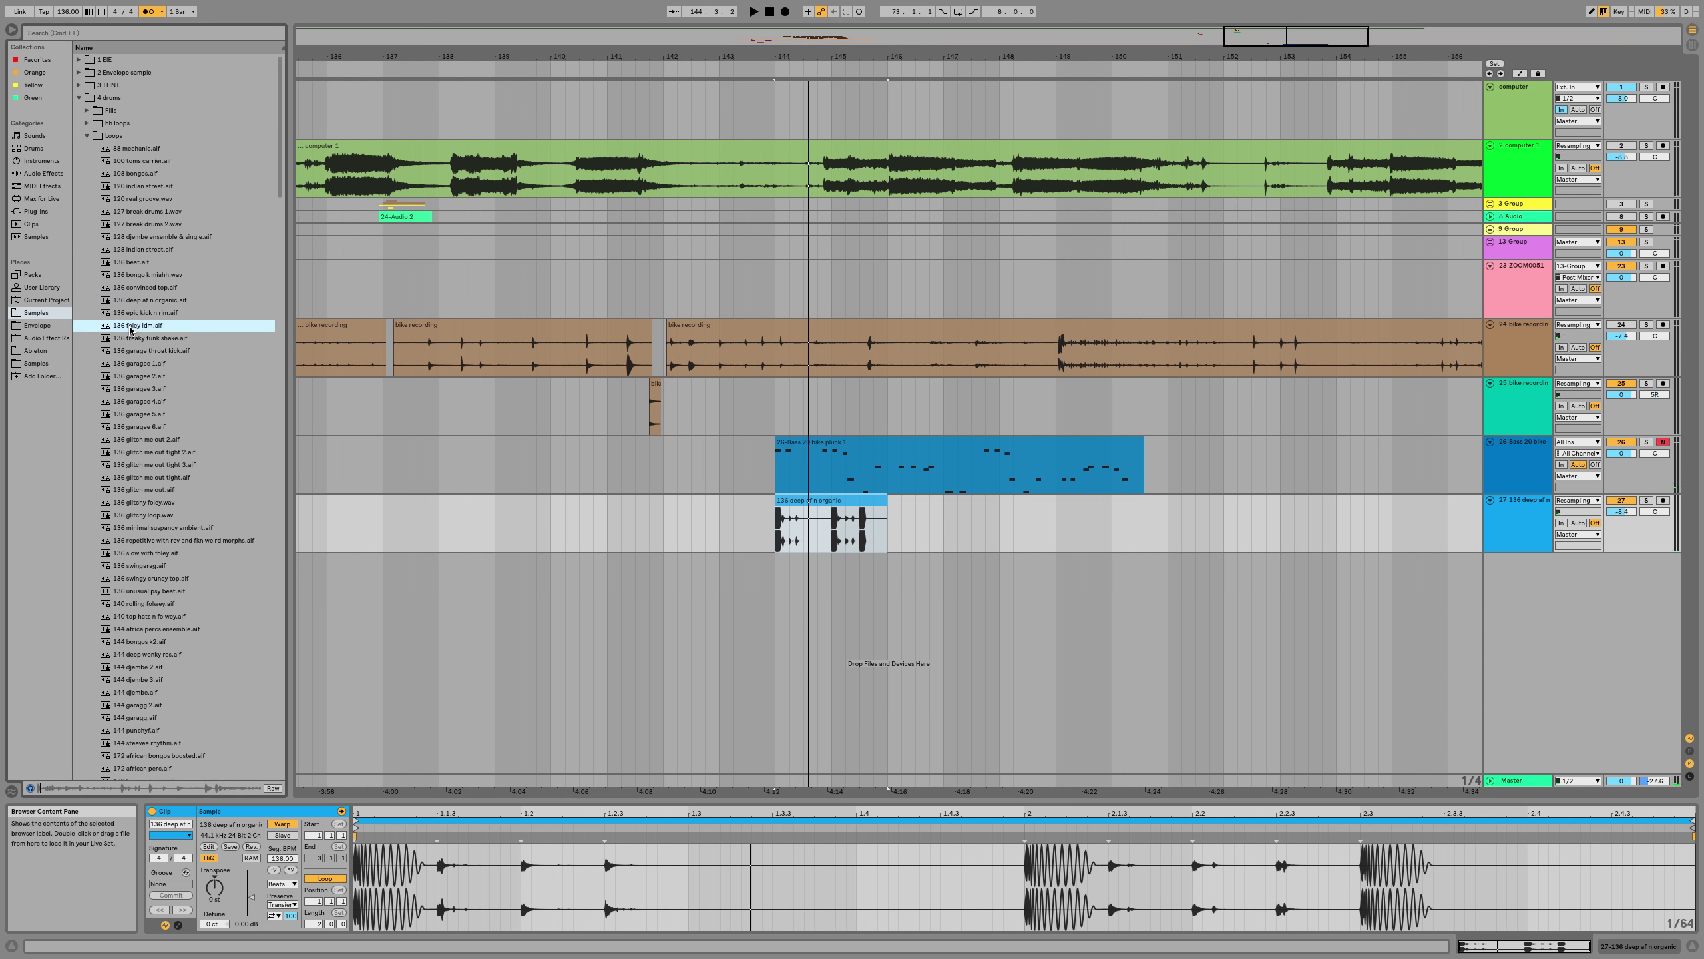
left_click(140, 315)
left_click(146, 339)
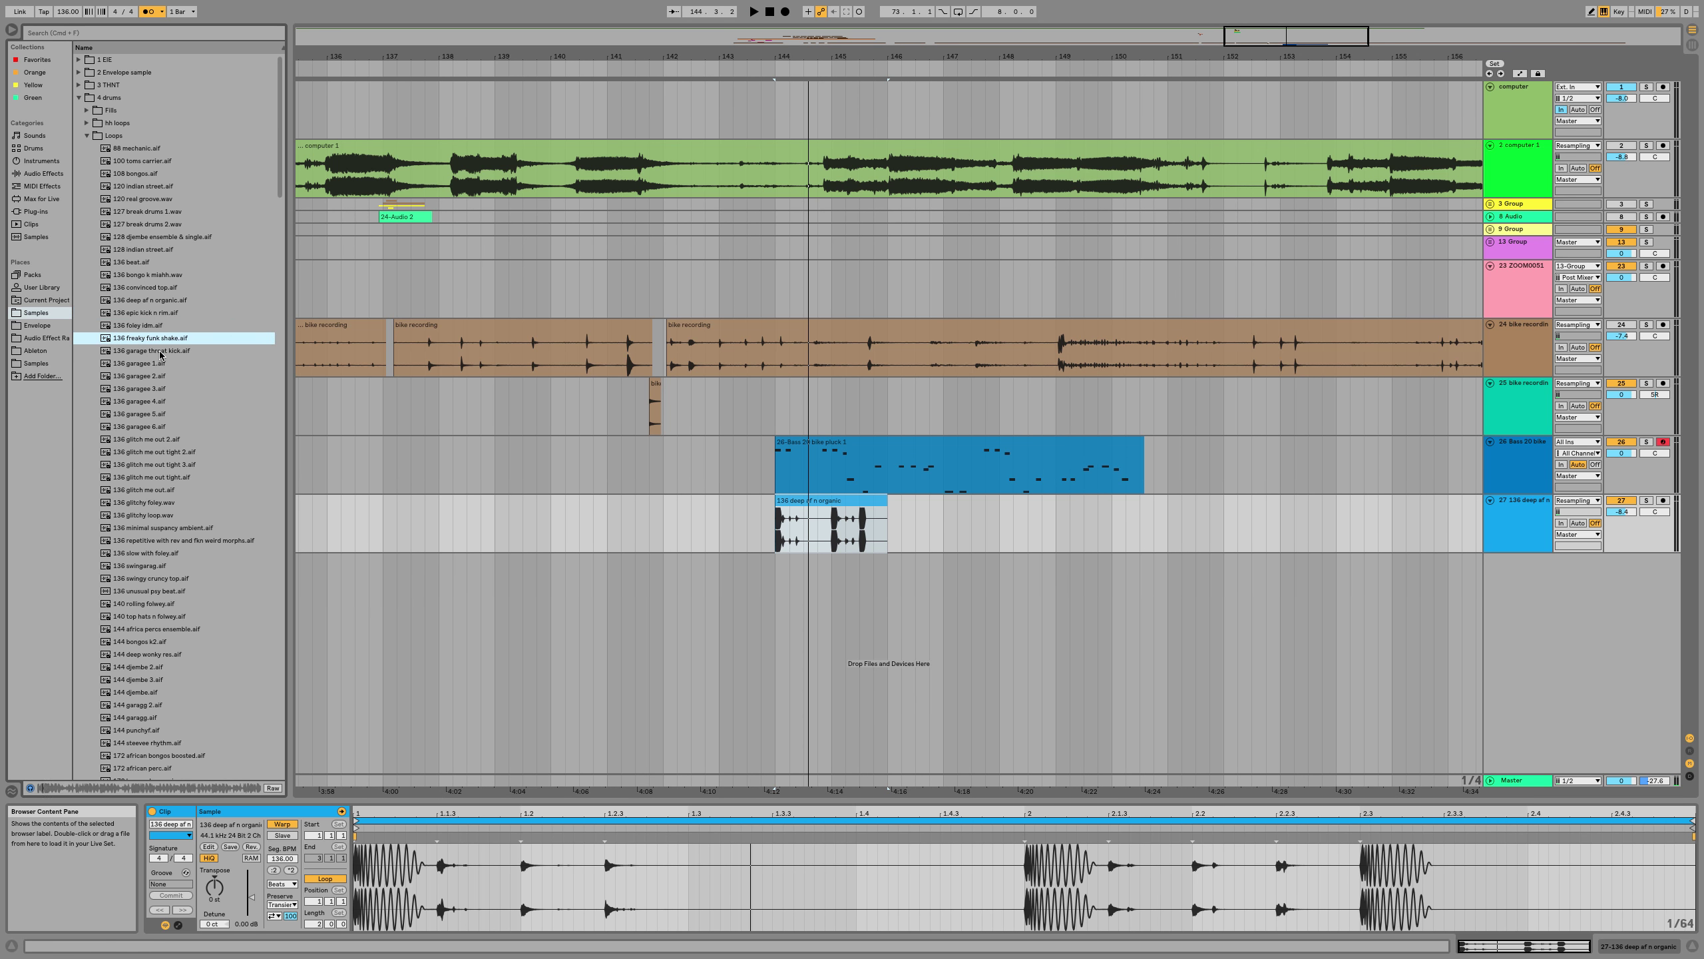
left_click(154, 365)
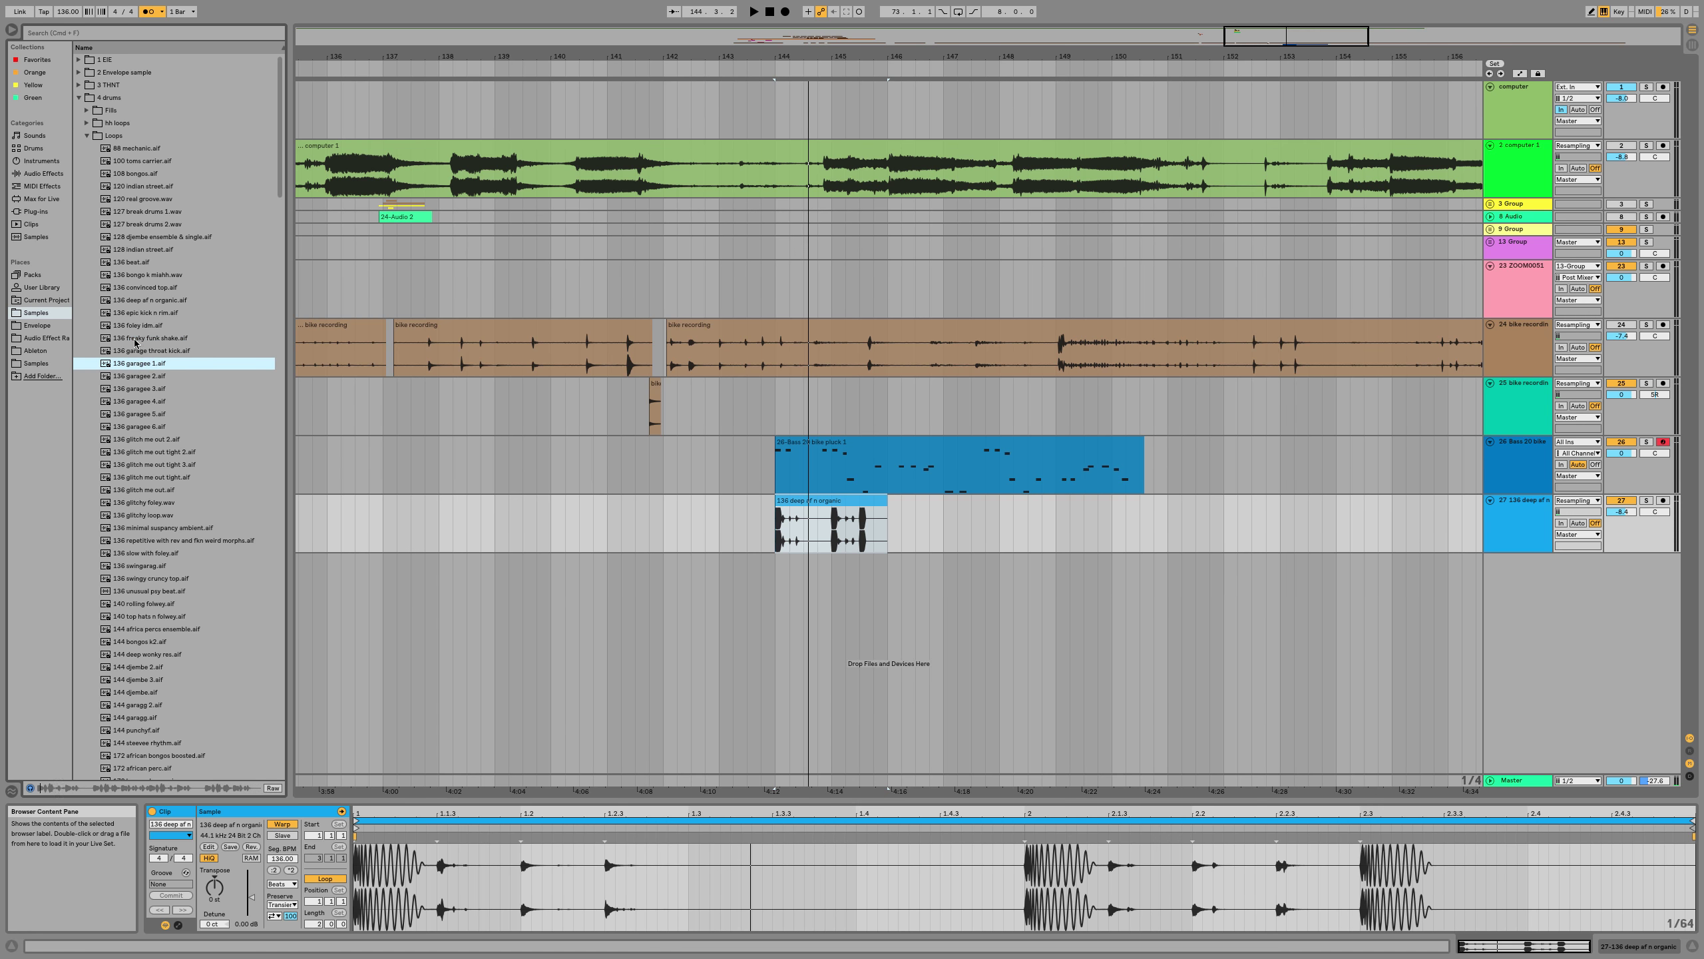
left_click_drag(140, 366, 780, 508)
left_click_drag(1630, 522, 1631, 535)
key("space")
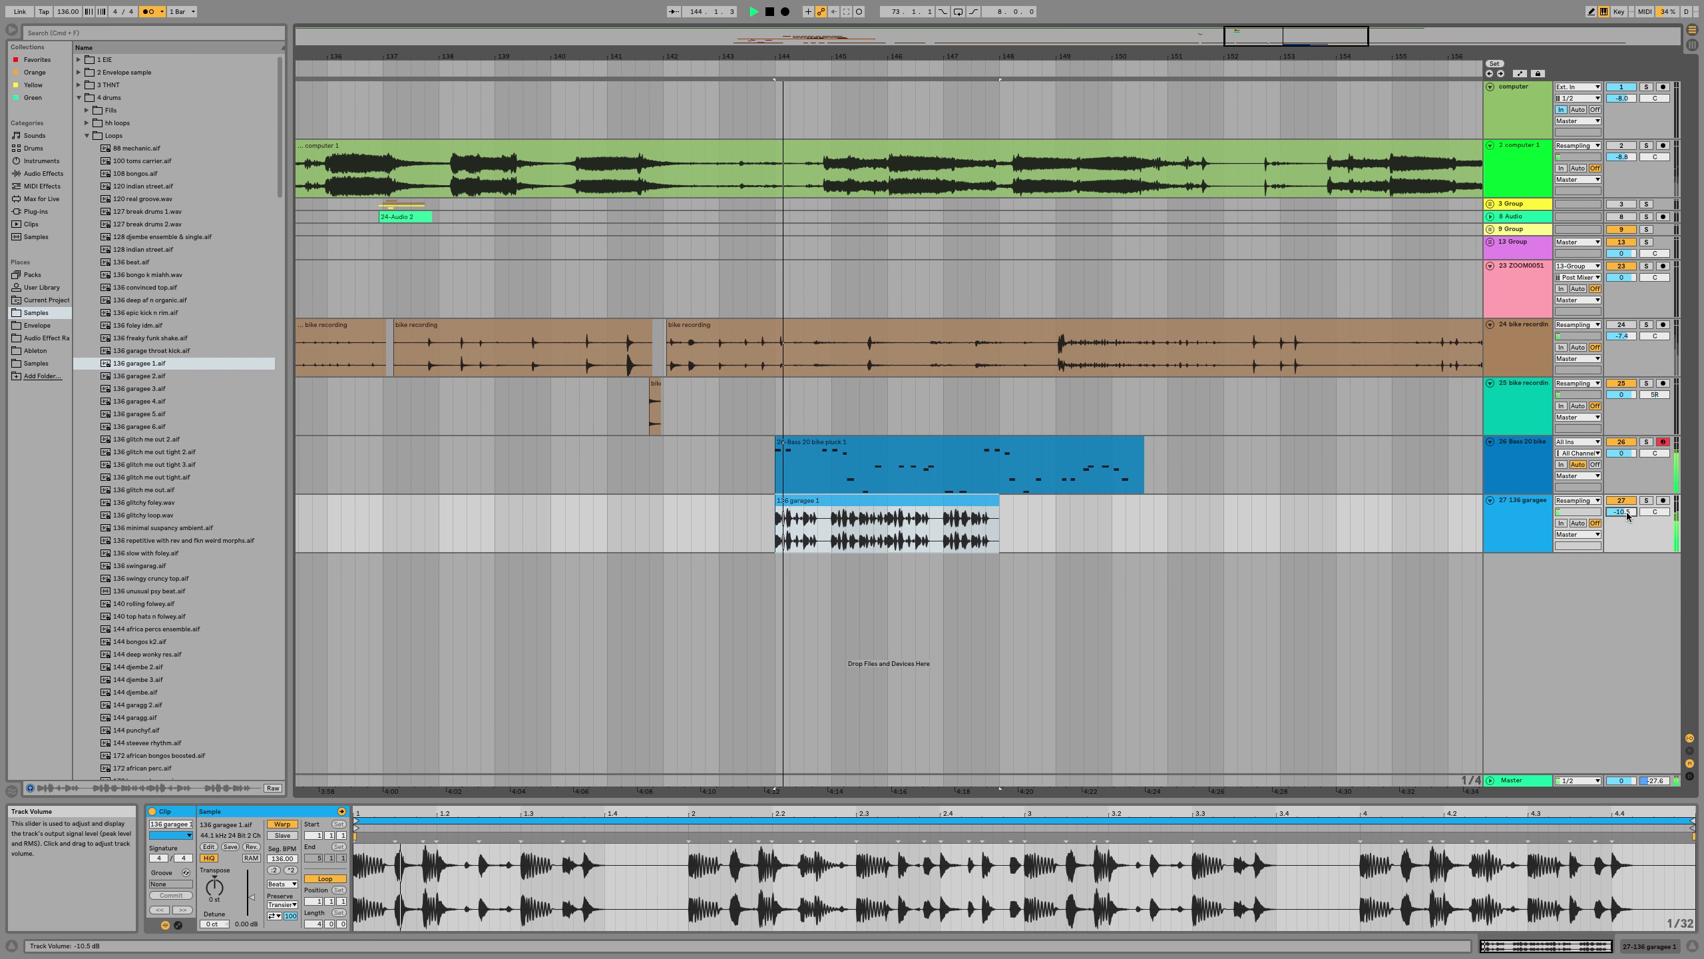
Move the bass clip's third note to 1.3.1 and the next two notes to start at 1.3.3, and play them against the drums
left_click(819, 445)
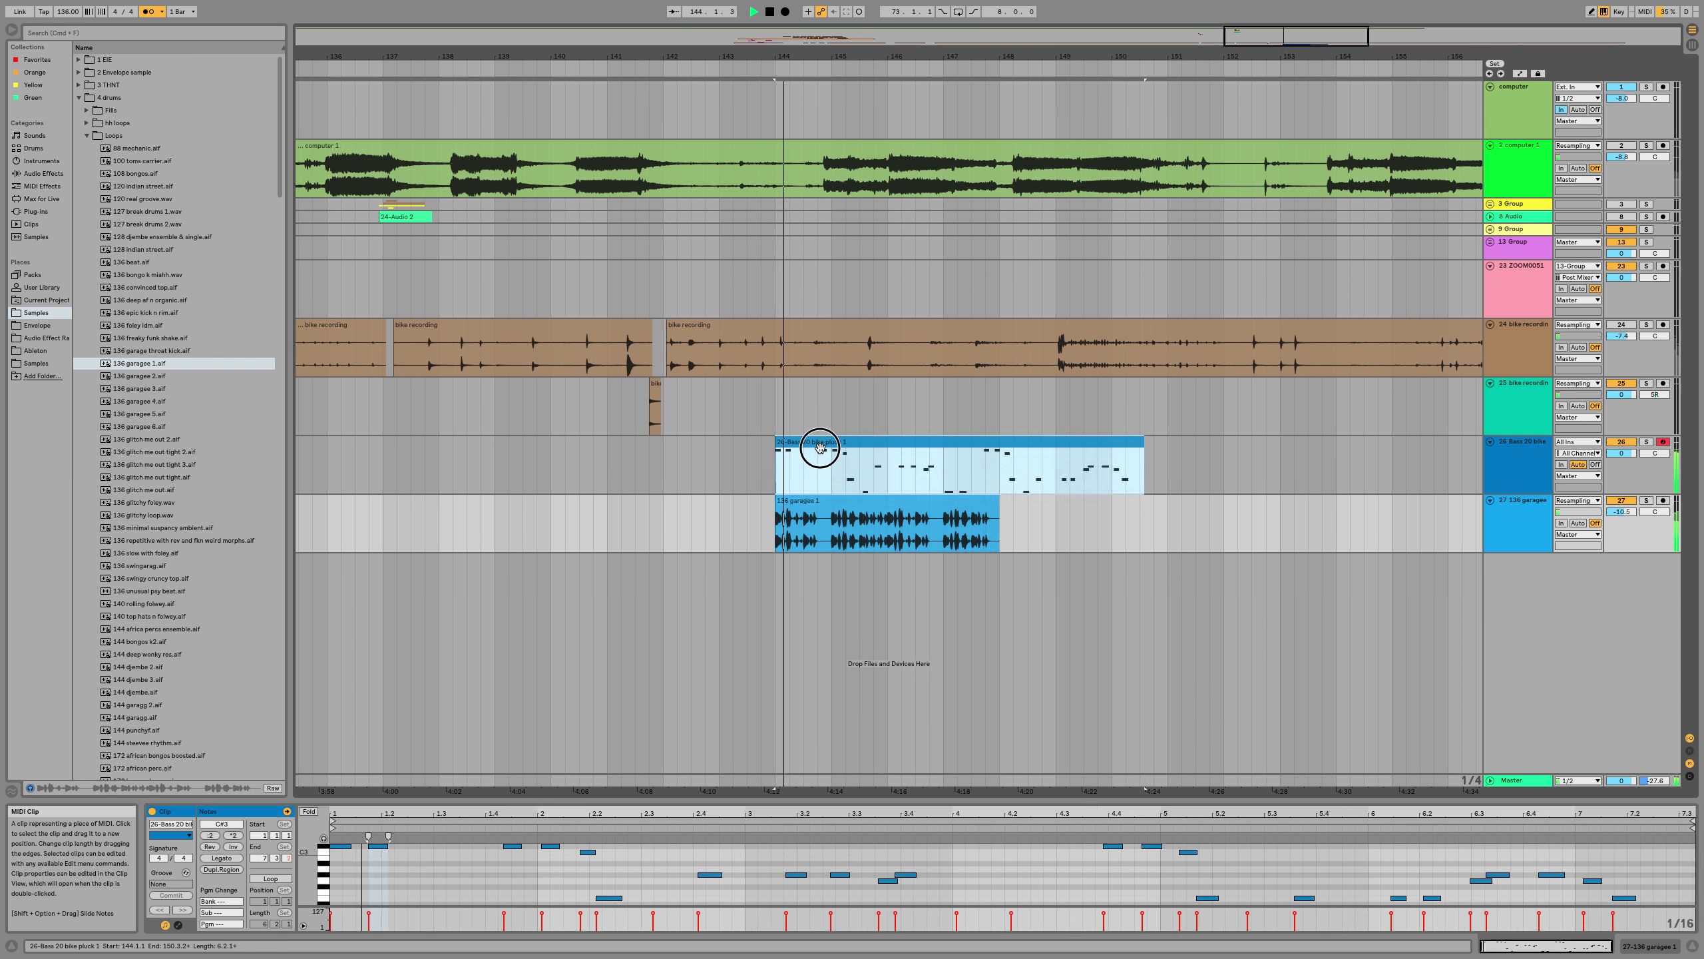
key("space")
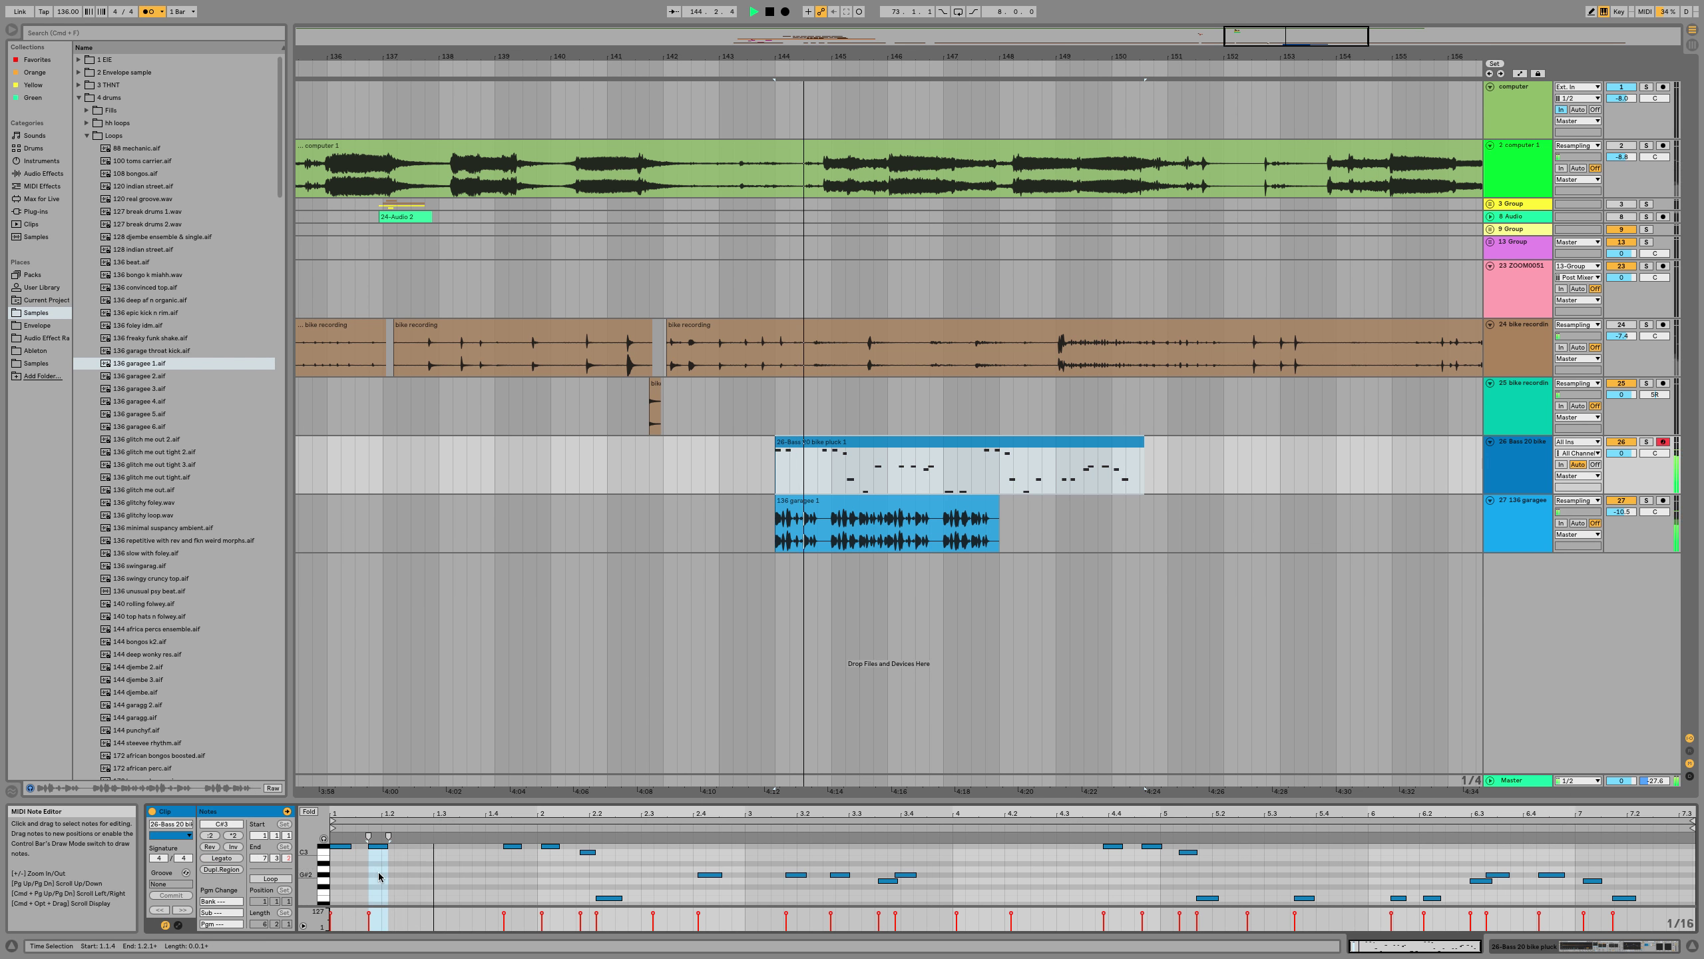
left_click(512, 847)
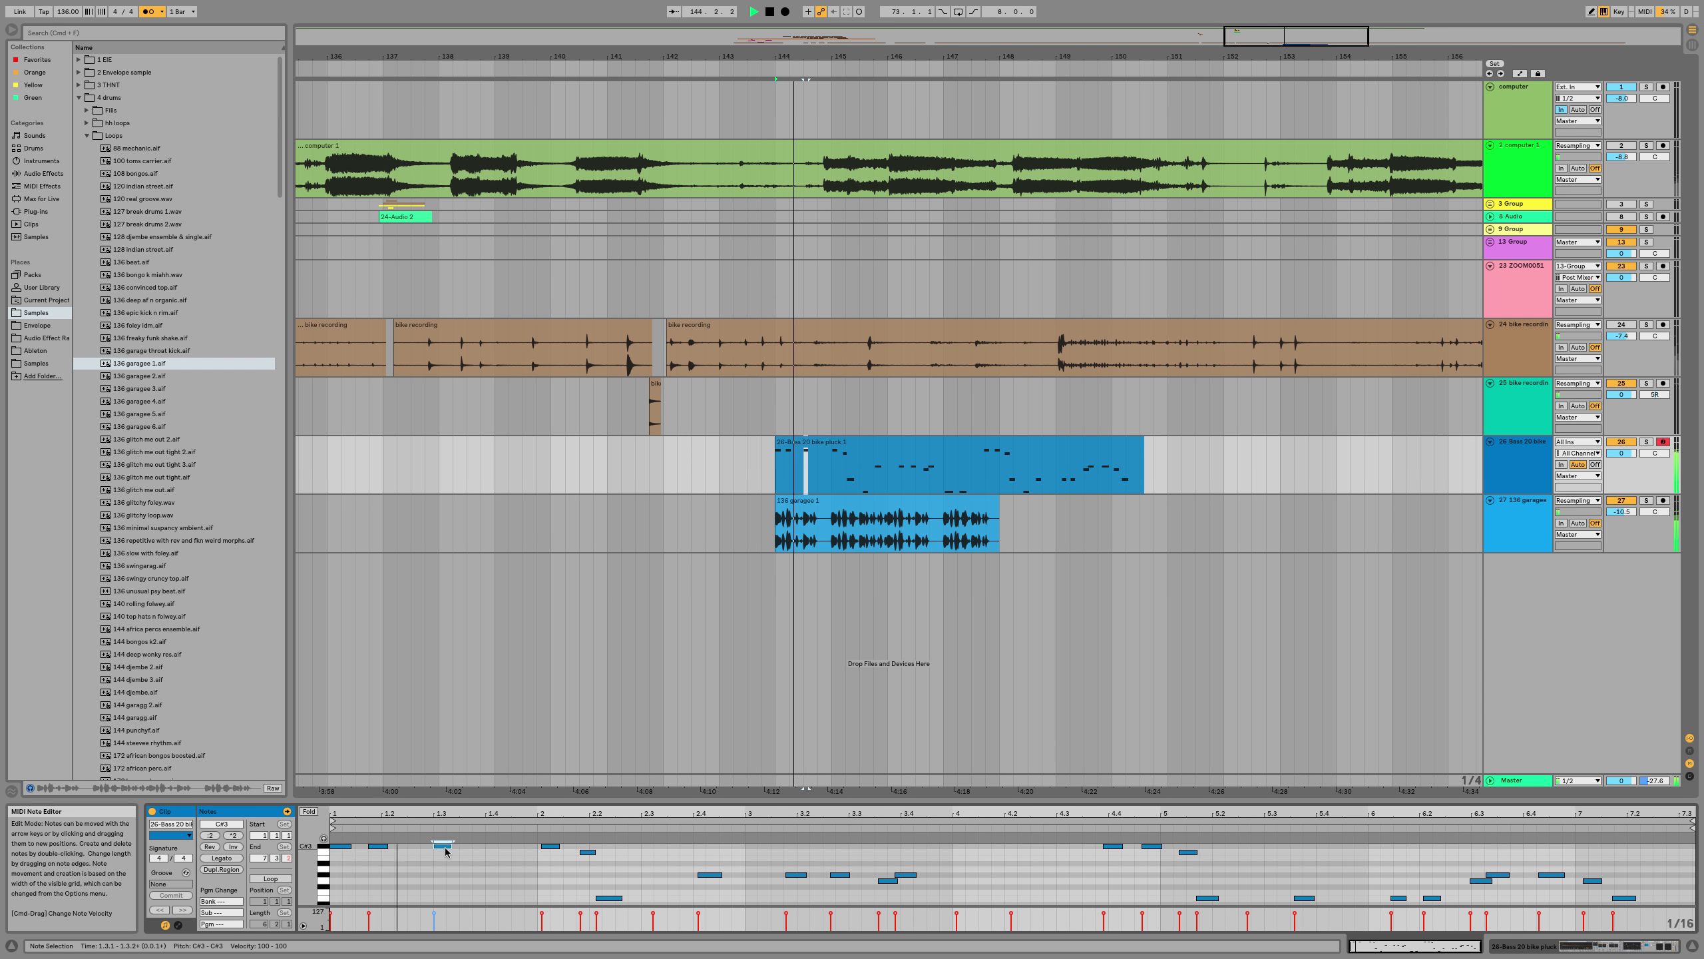
left_click(535, 844)
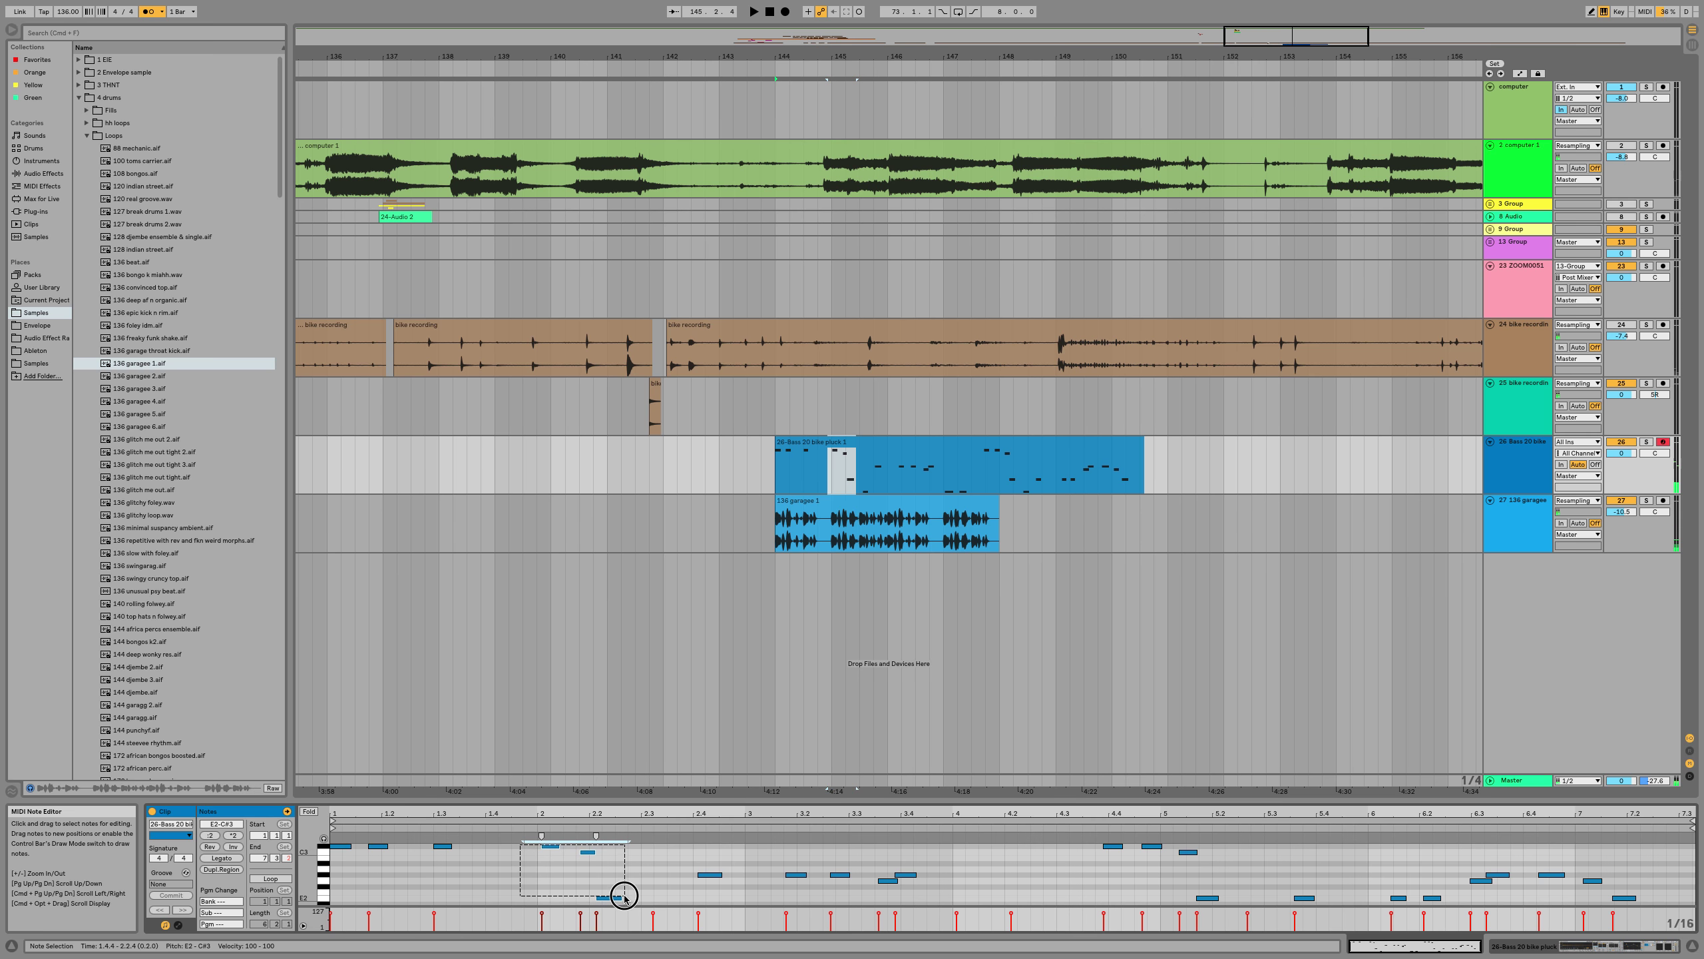
left_click(551, 848)
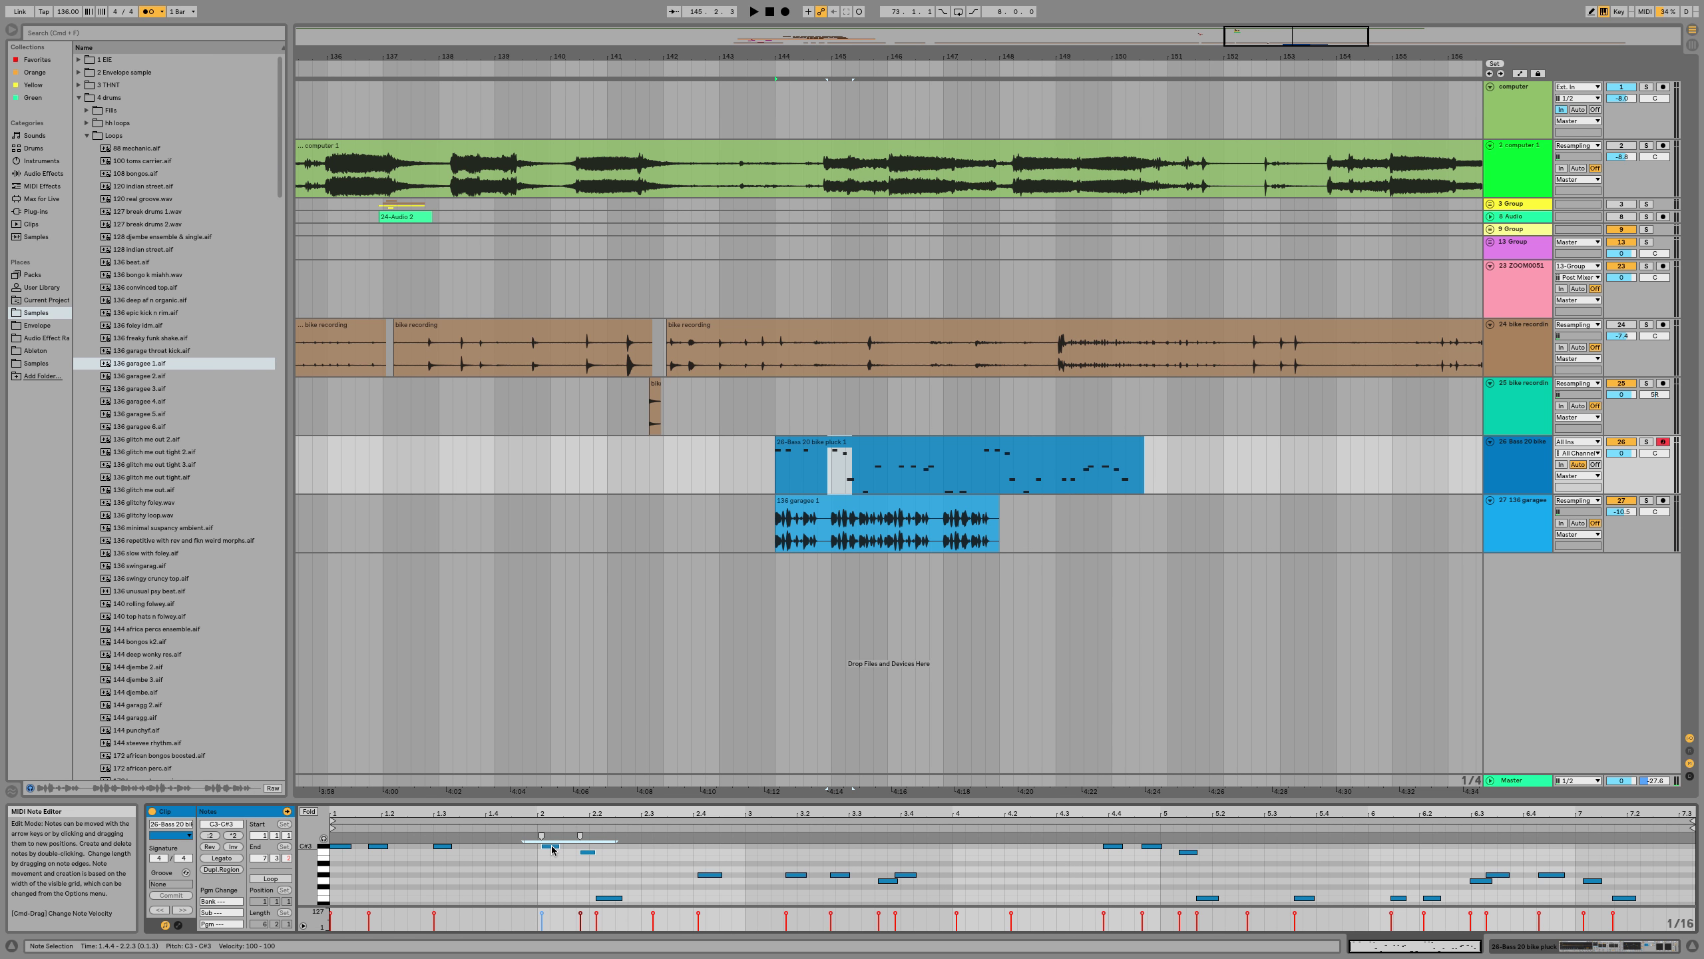
left_click_drag(524, 847, 488, 853)
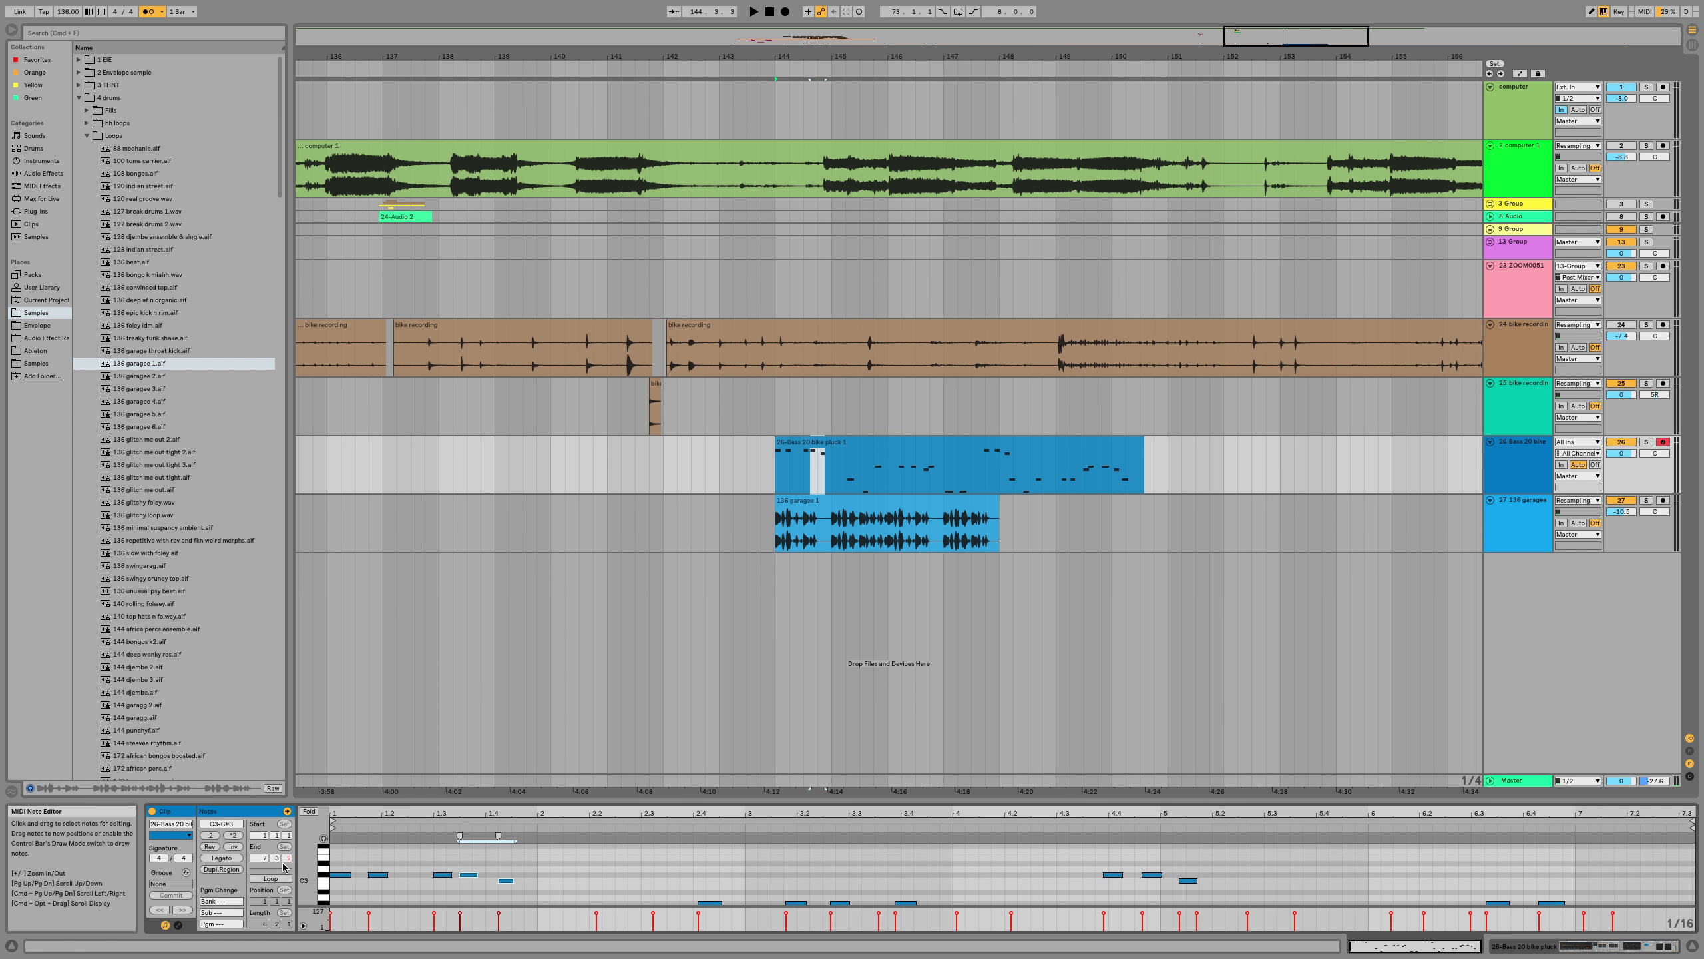
key("space")
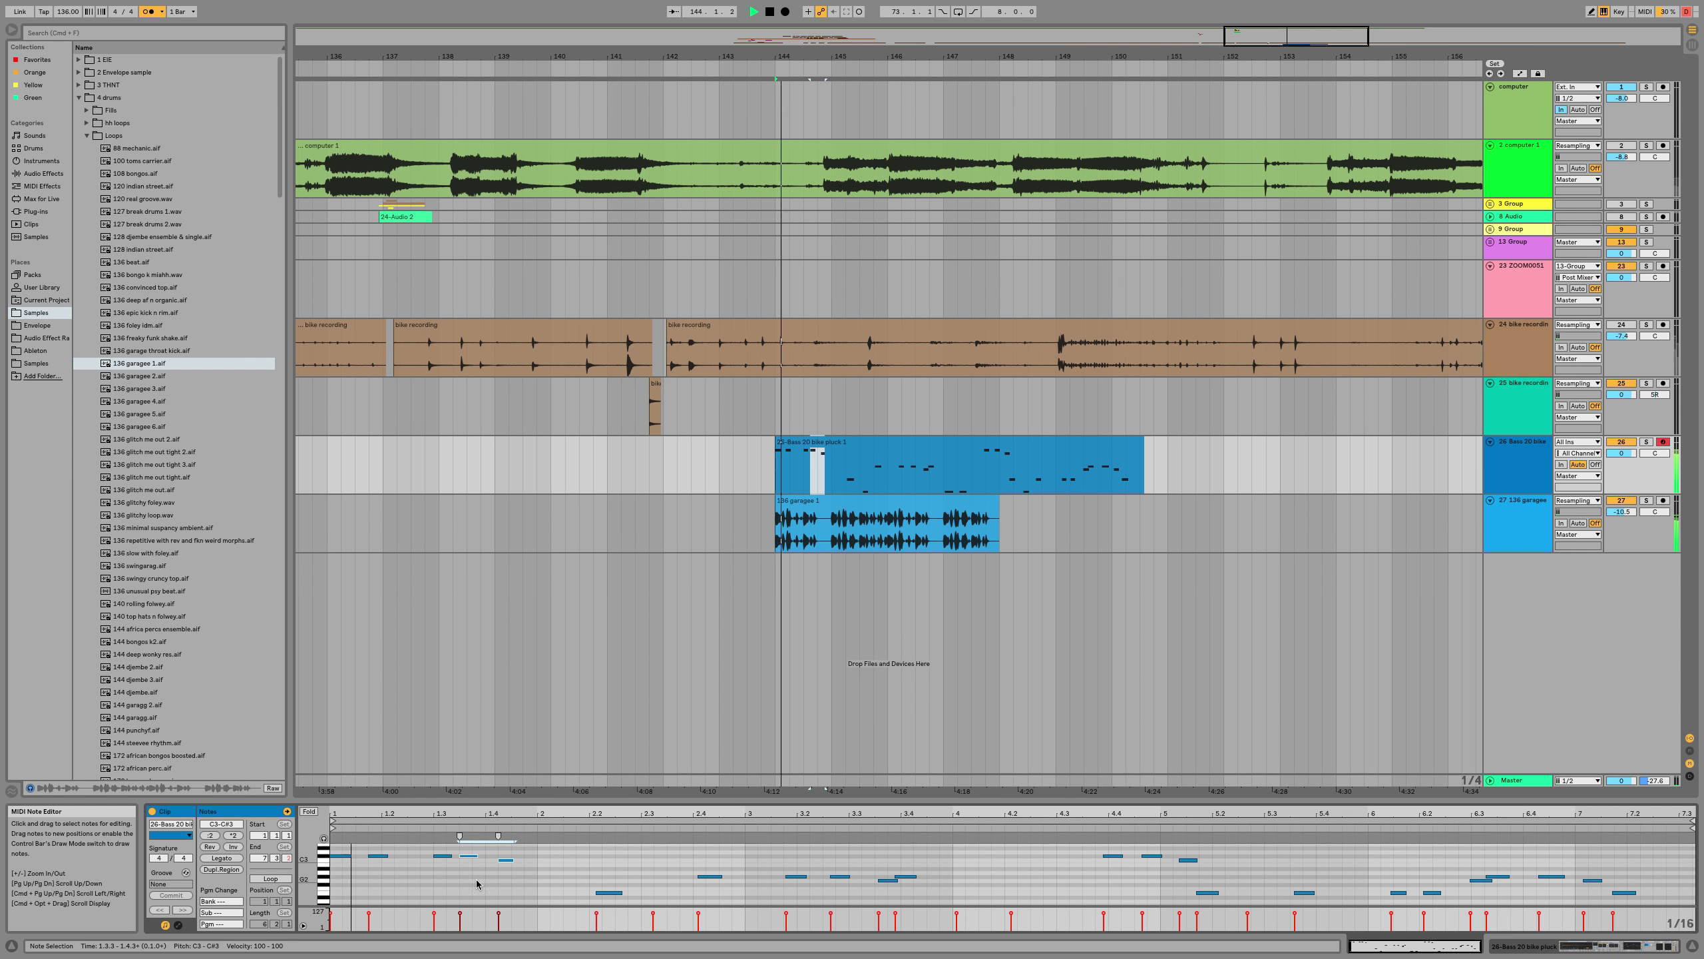
key("space")
key("space")
key("space")
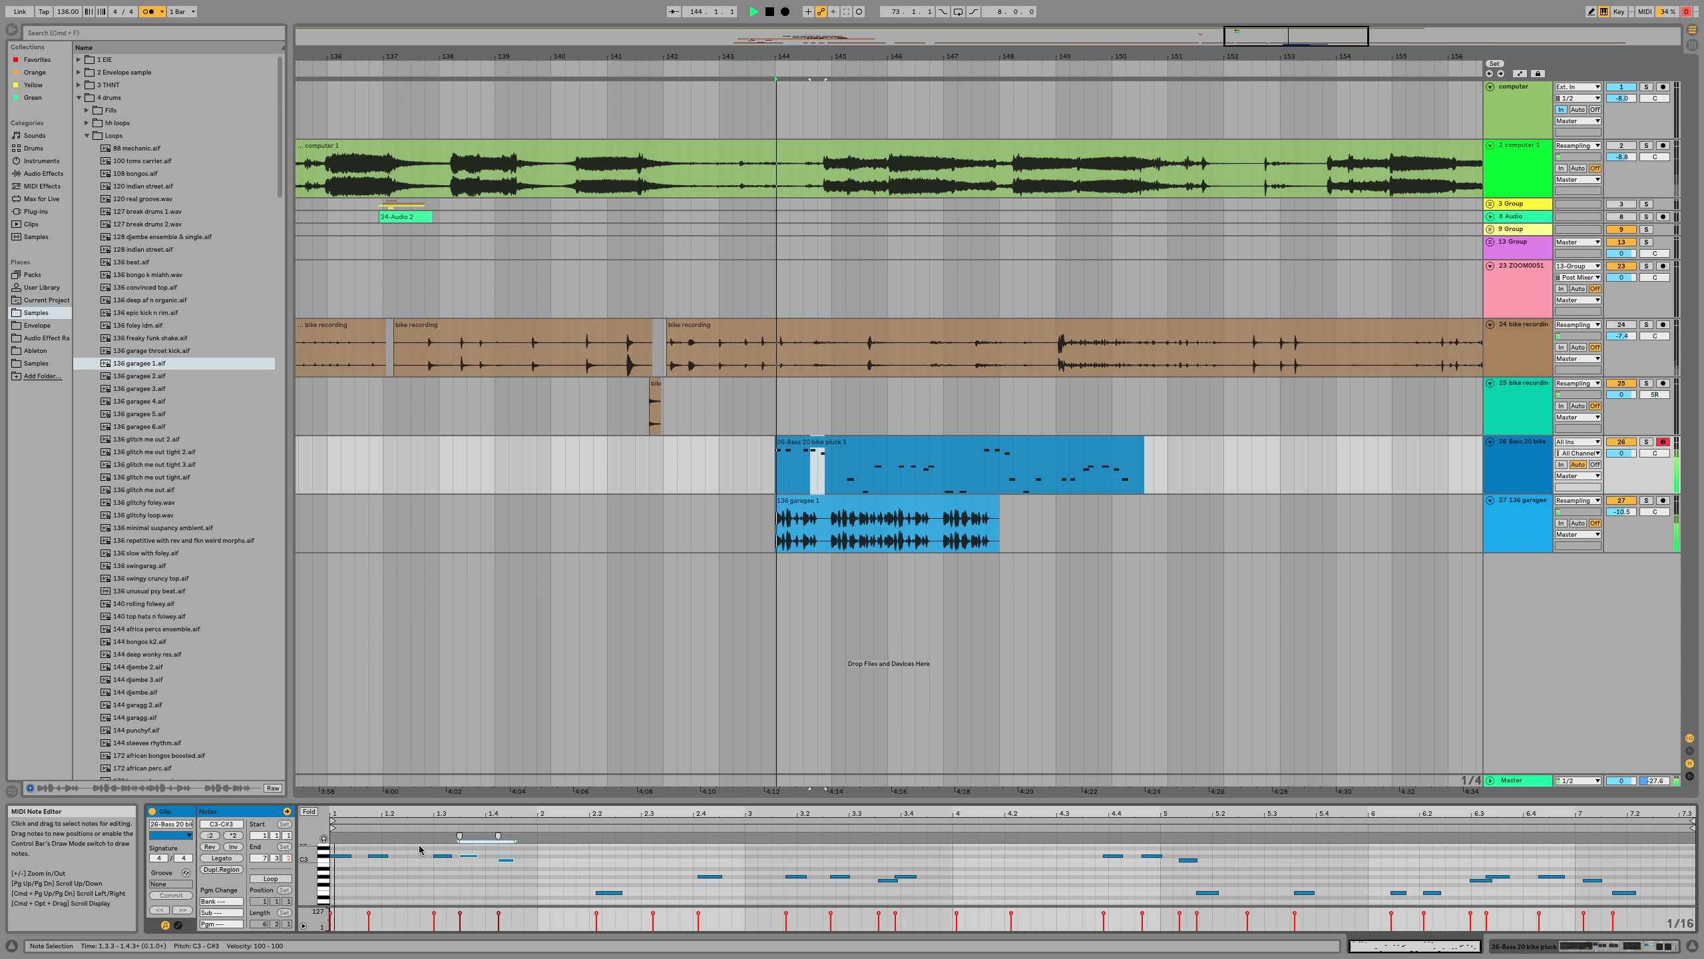
Move the third note slightly earlier, the C3 note to 1.3.1 and the E2 note to 1.3.2, and play the part
mouse_move(423, 855)
left_mouse_down()
mouse_move(477, 863)
mouse_move(423, 859)
left_mouse_up()
left_click(504, 861)
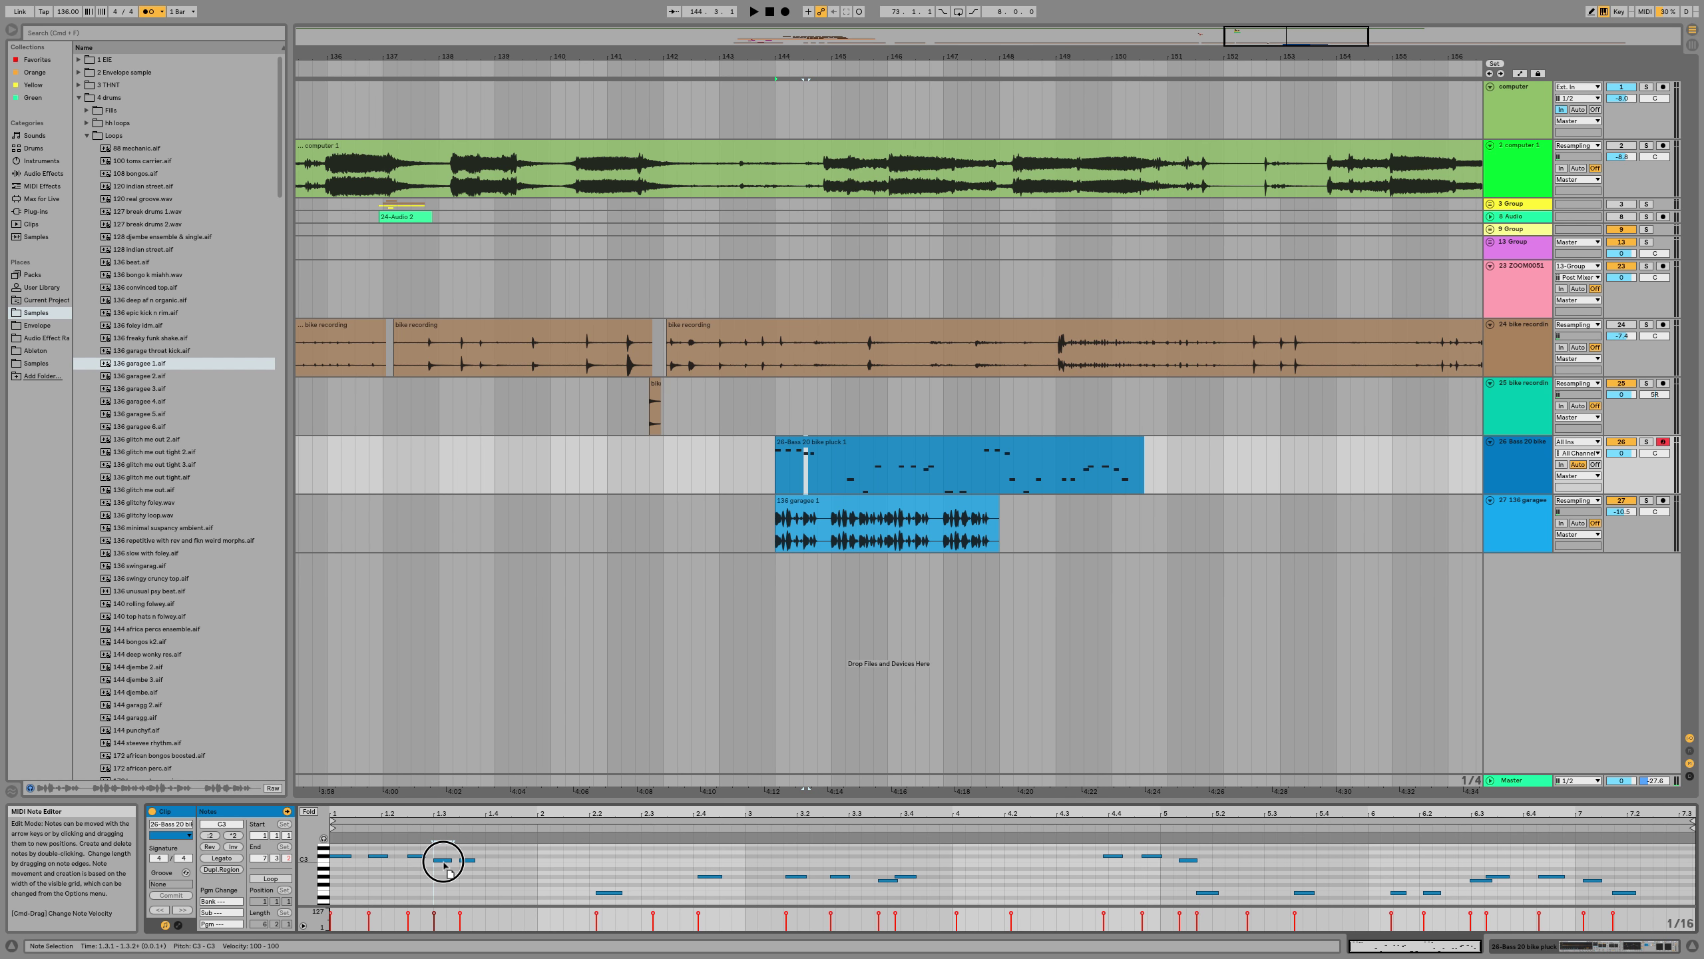
left_click_drag(470, 888, 528, 895)
left_click(468, 897)
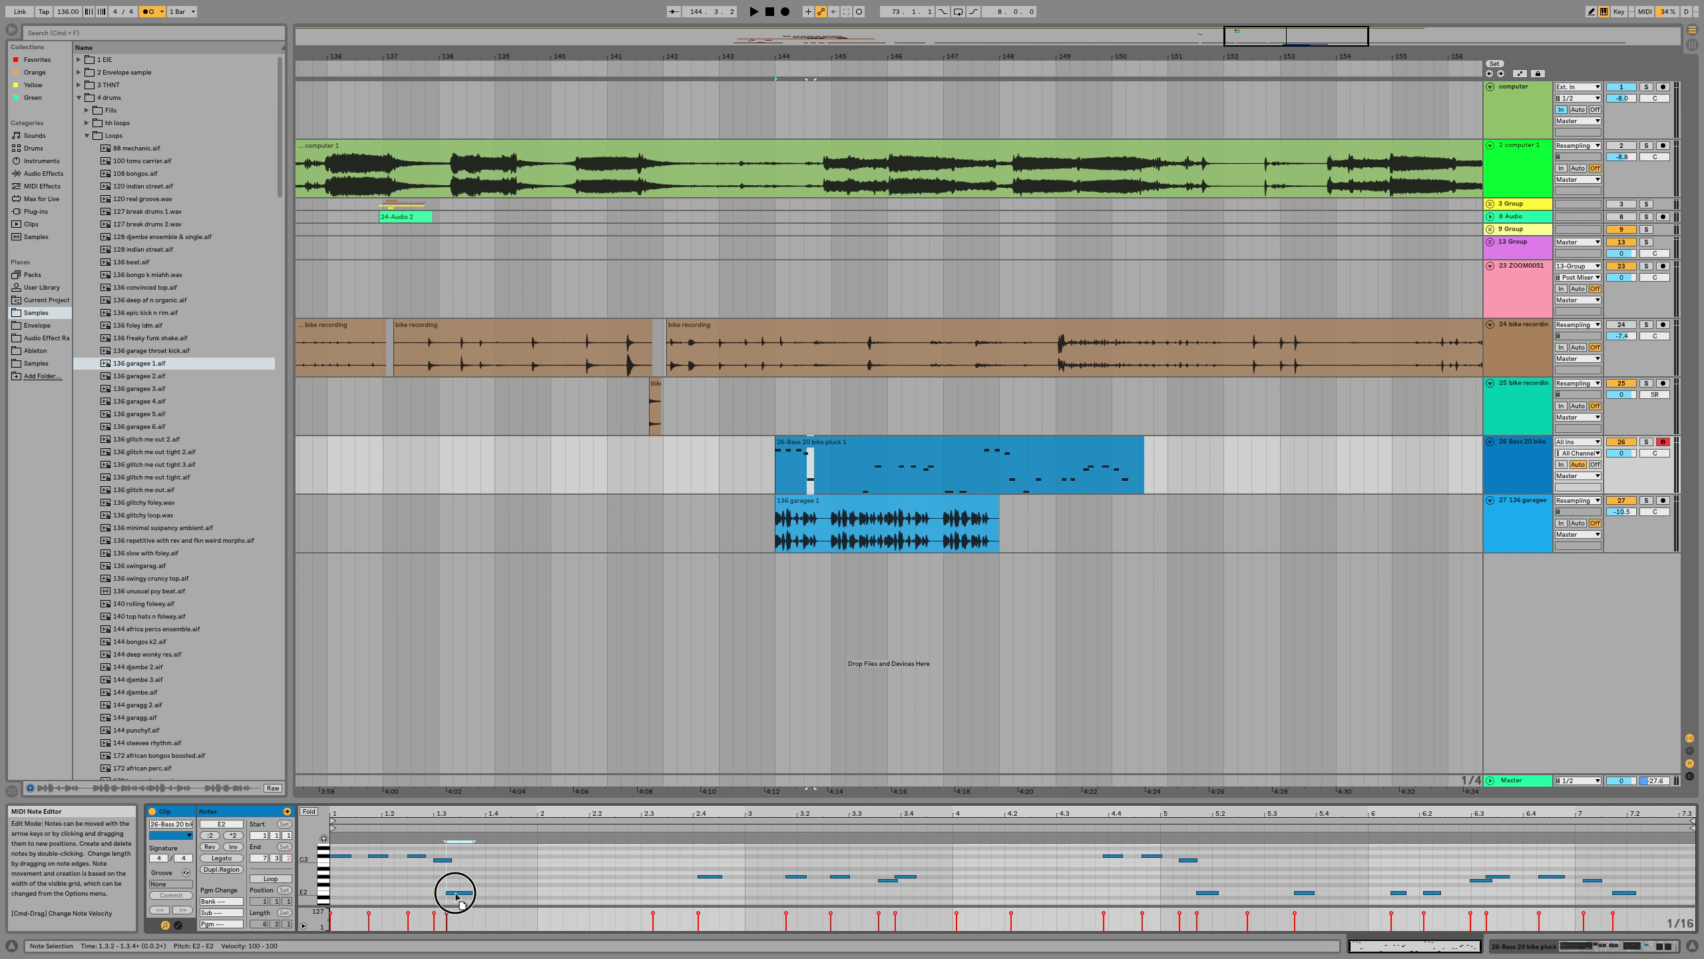
key("space")
left_click(440, 860)
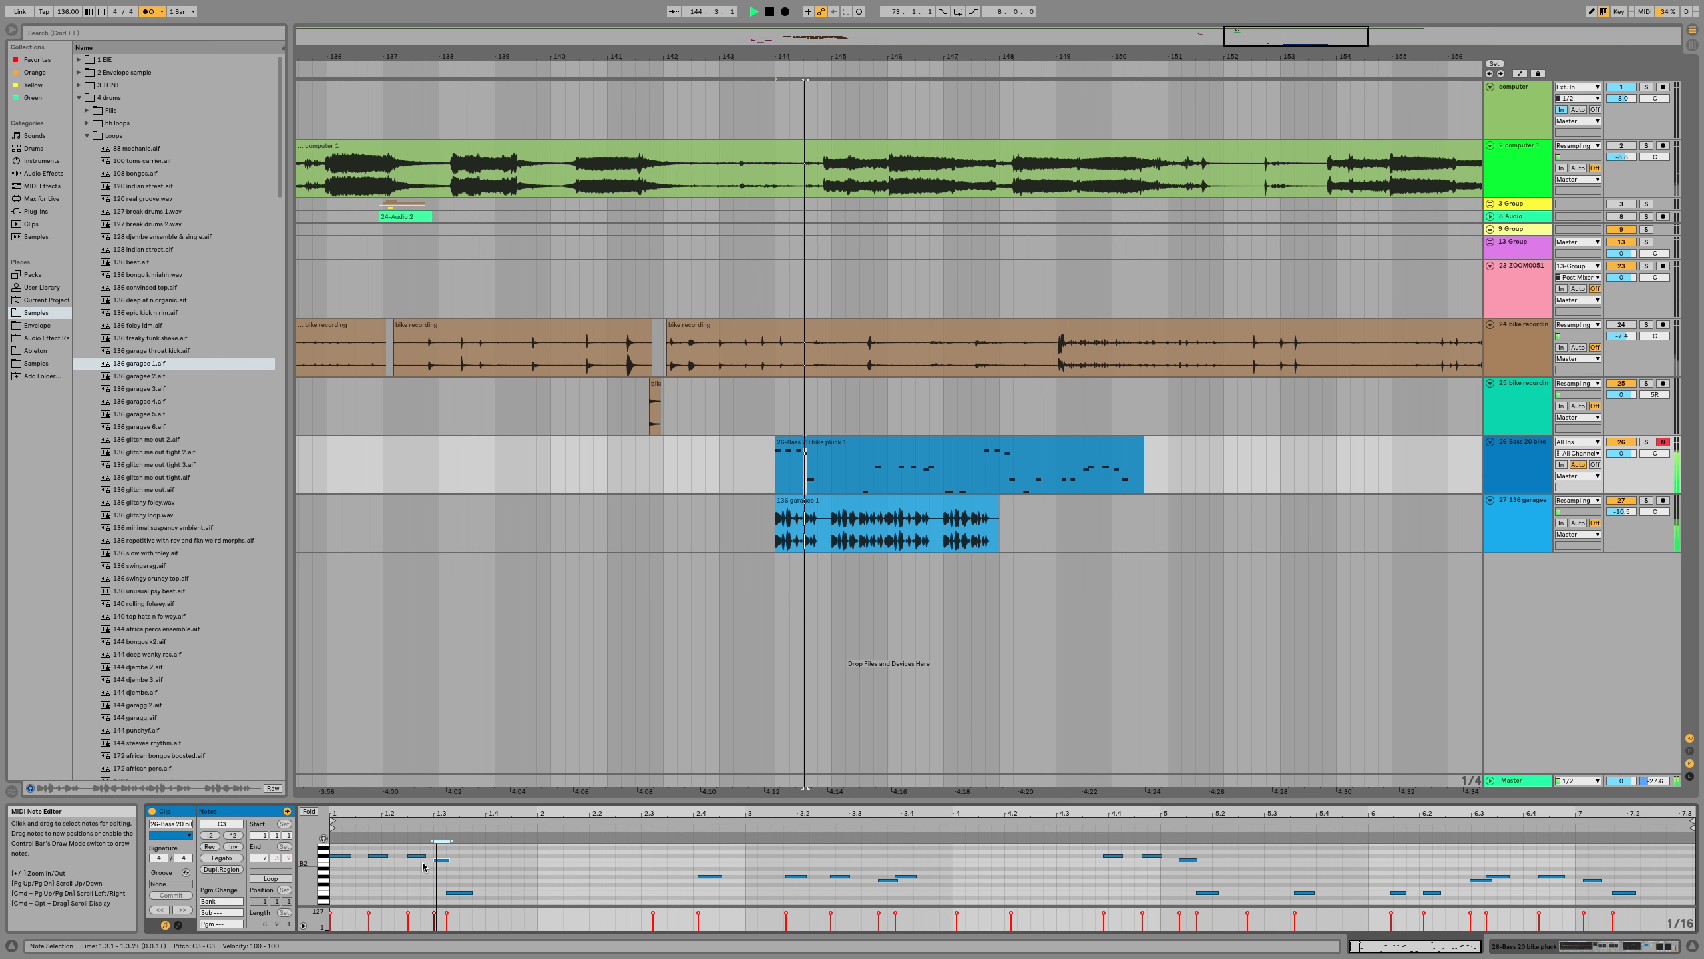
Shift the following bar 2 phrase earlier to start around 1.4.1, keep it at G2–G#2 and fine-tune its position during playback
left_click_drag(691, 861, 1007, 899)
left_click_drag(713, 884, 512, 885)
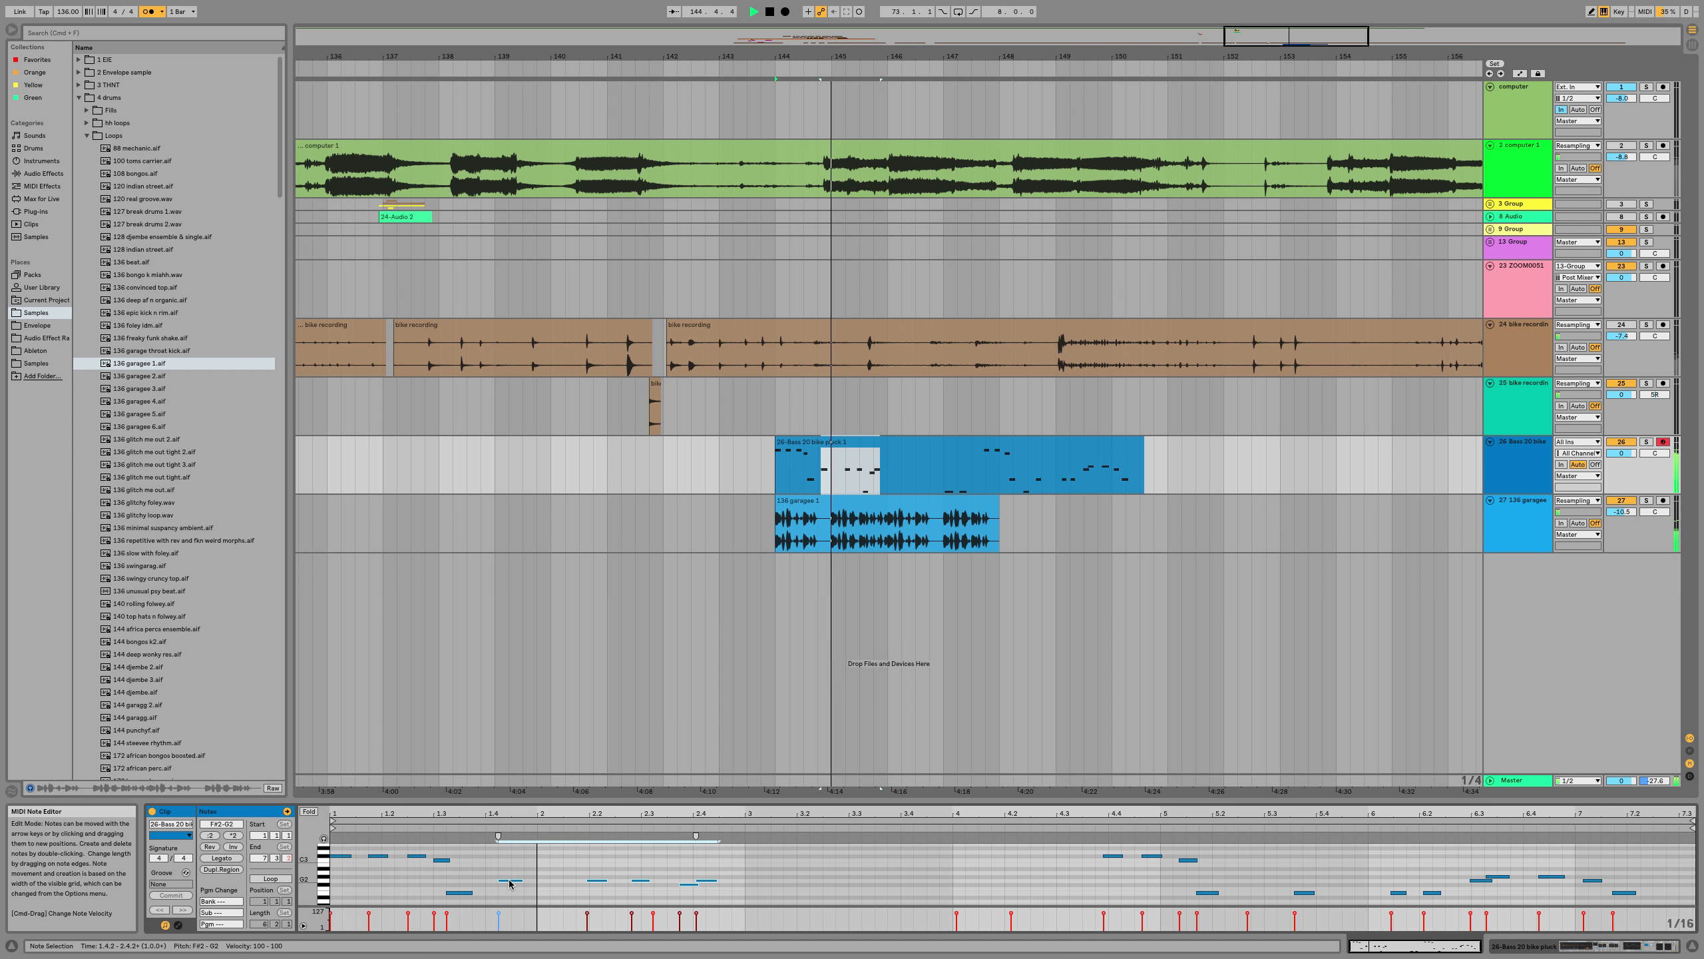
key("Up")
key("Left")
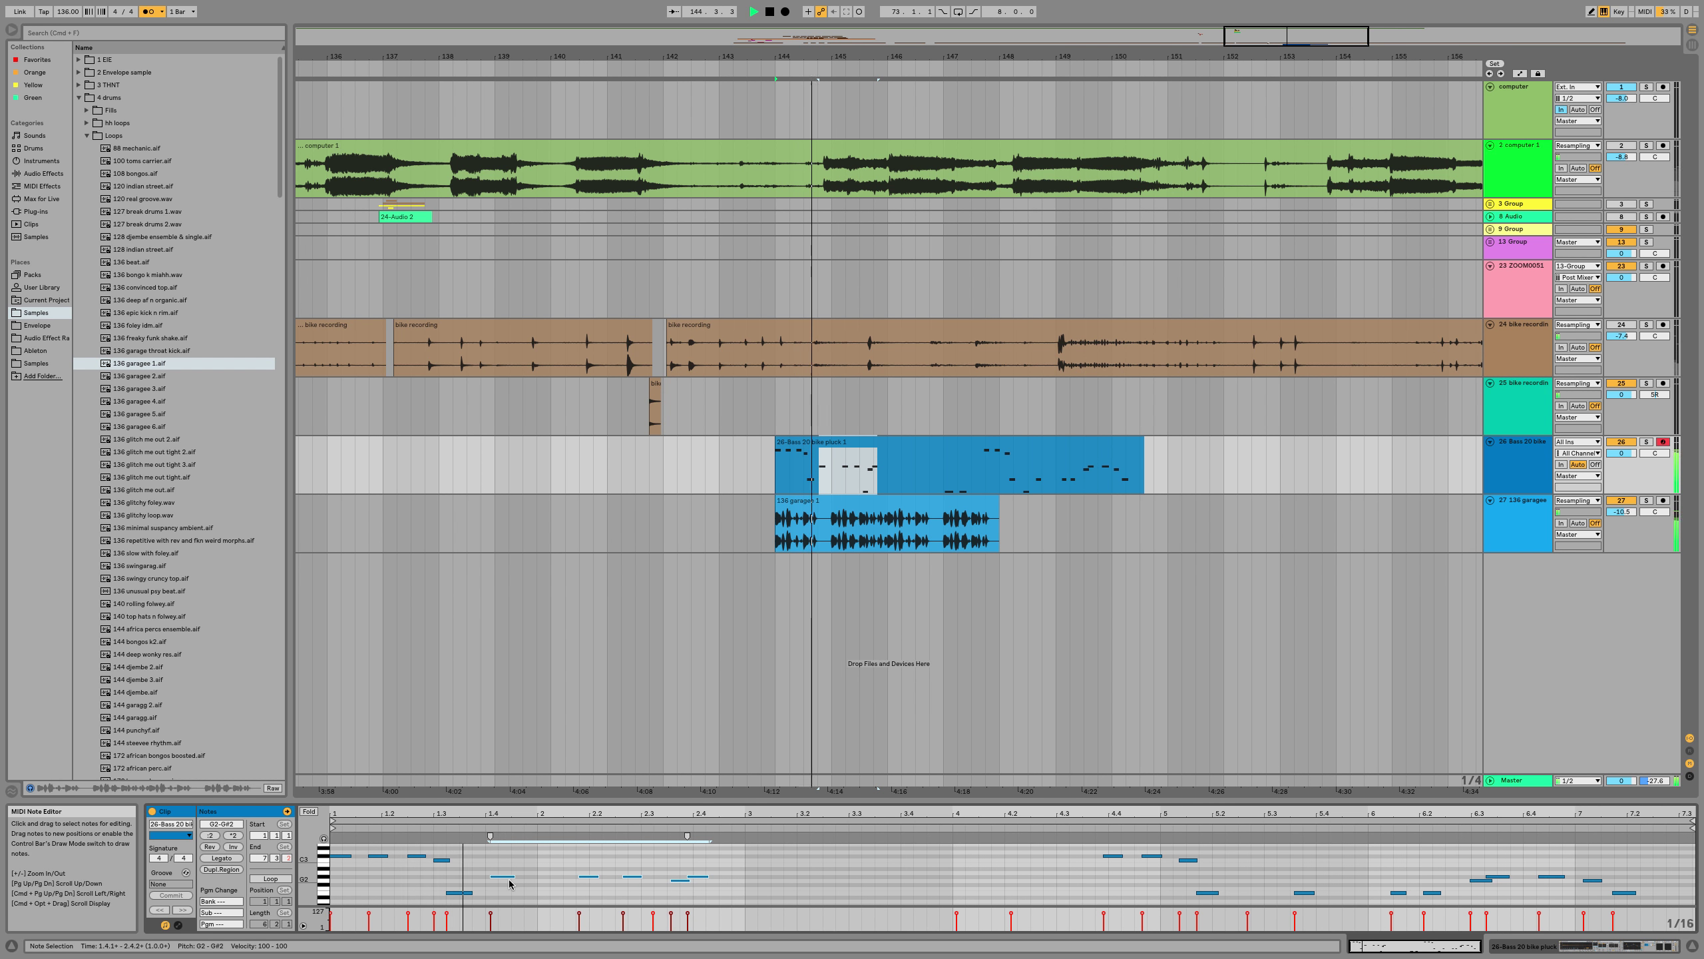
key("Right")
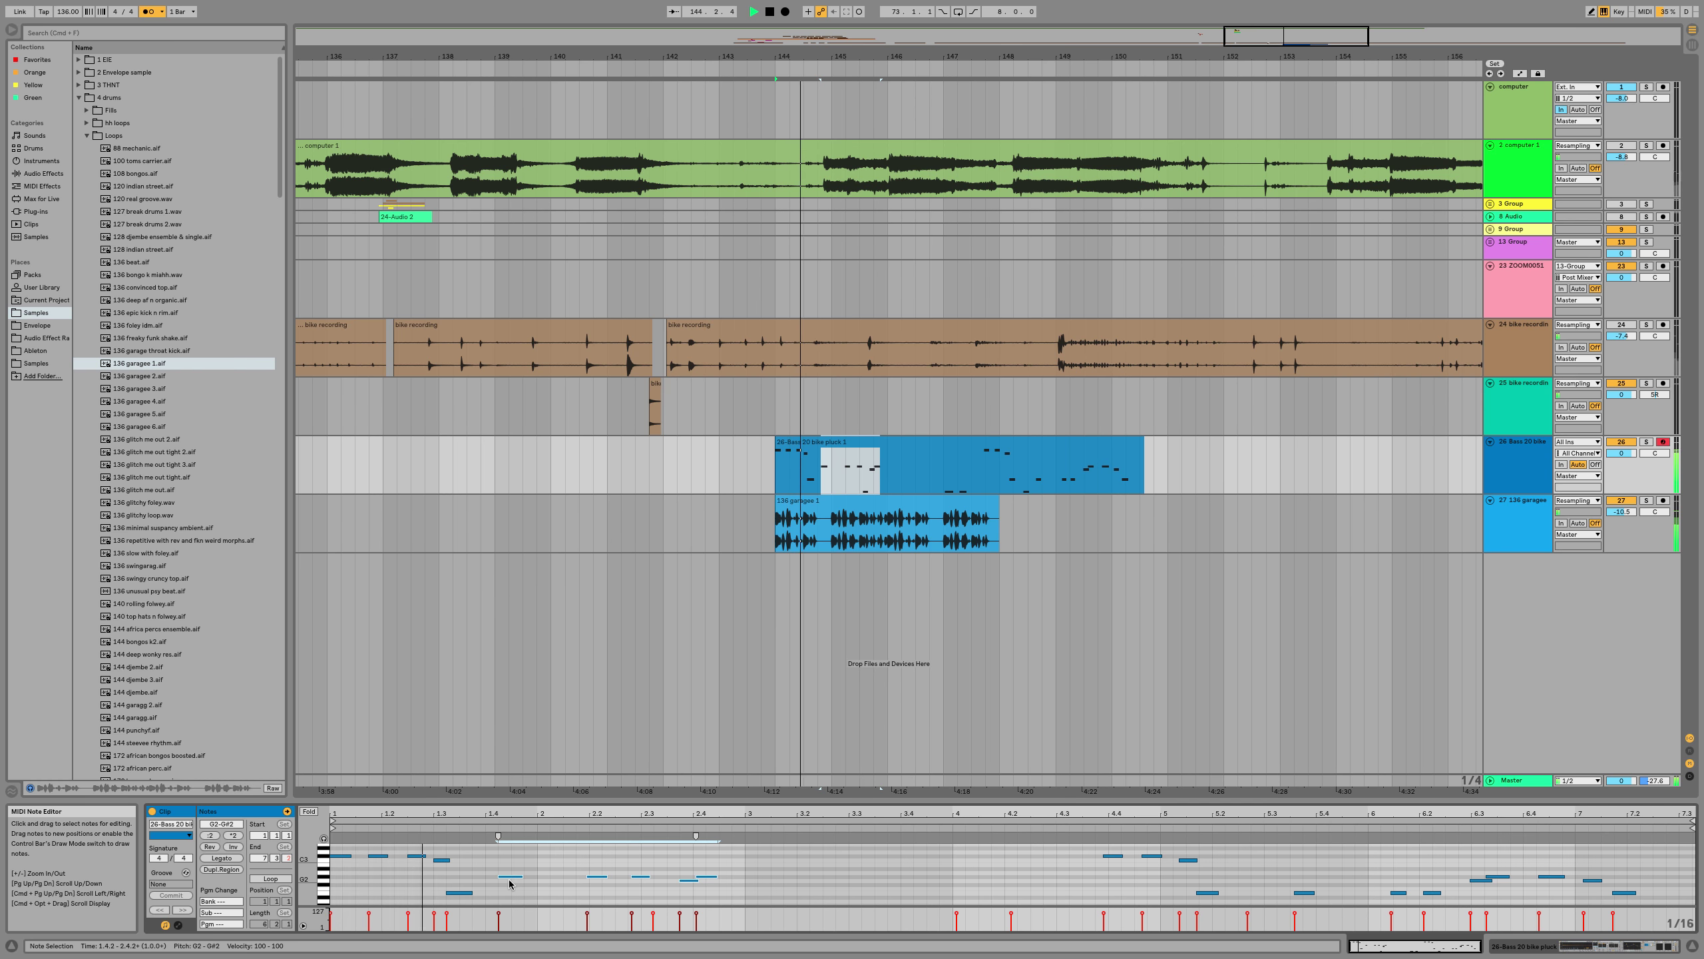
key("space")
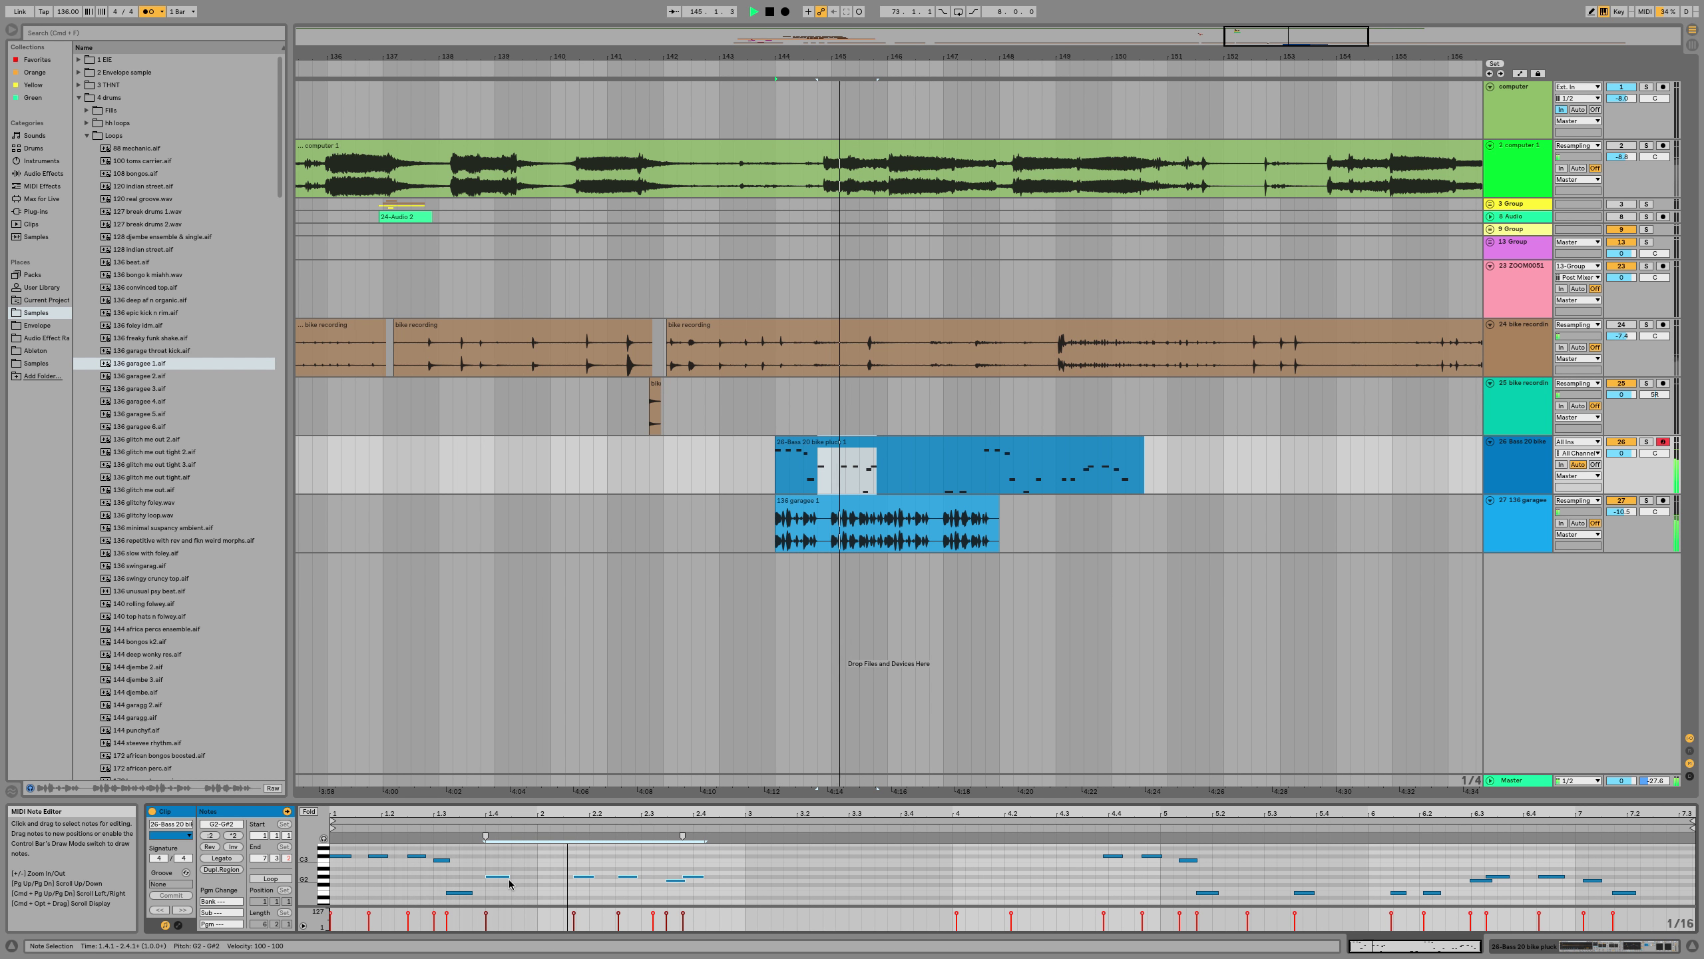
Pull the phrase's remaining notes earlier, placing the third G#2 note at 2.1.4 and the last two notes closer behind it
left_click_drag(544, 870, 686, 890)
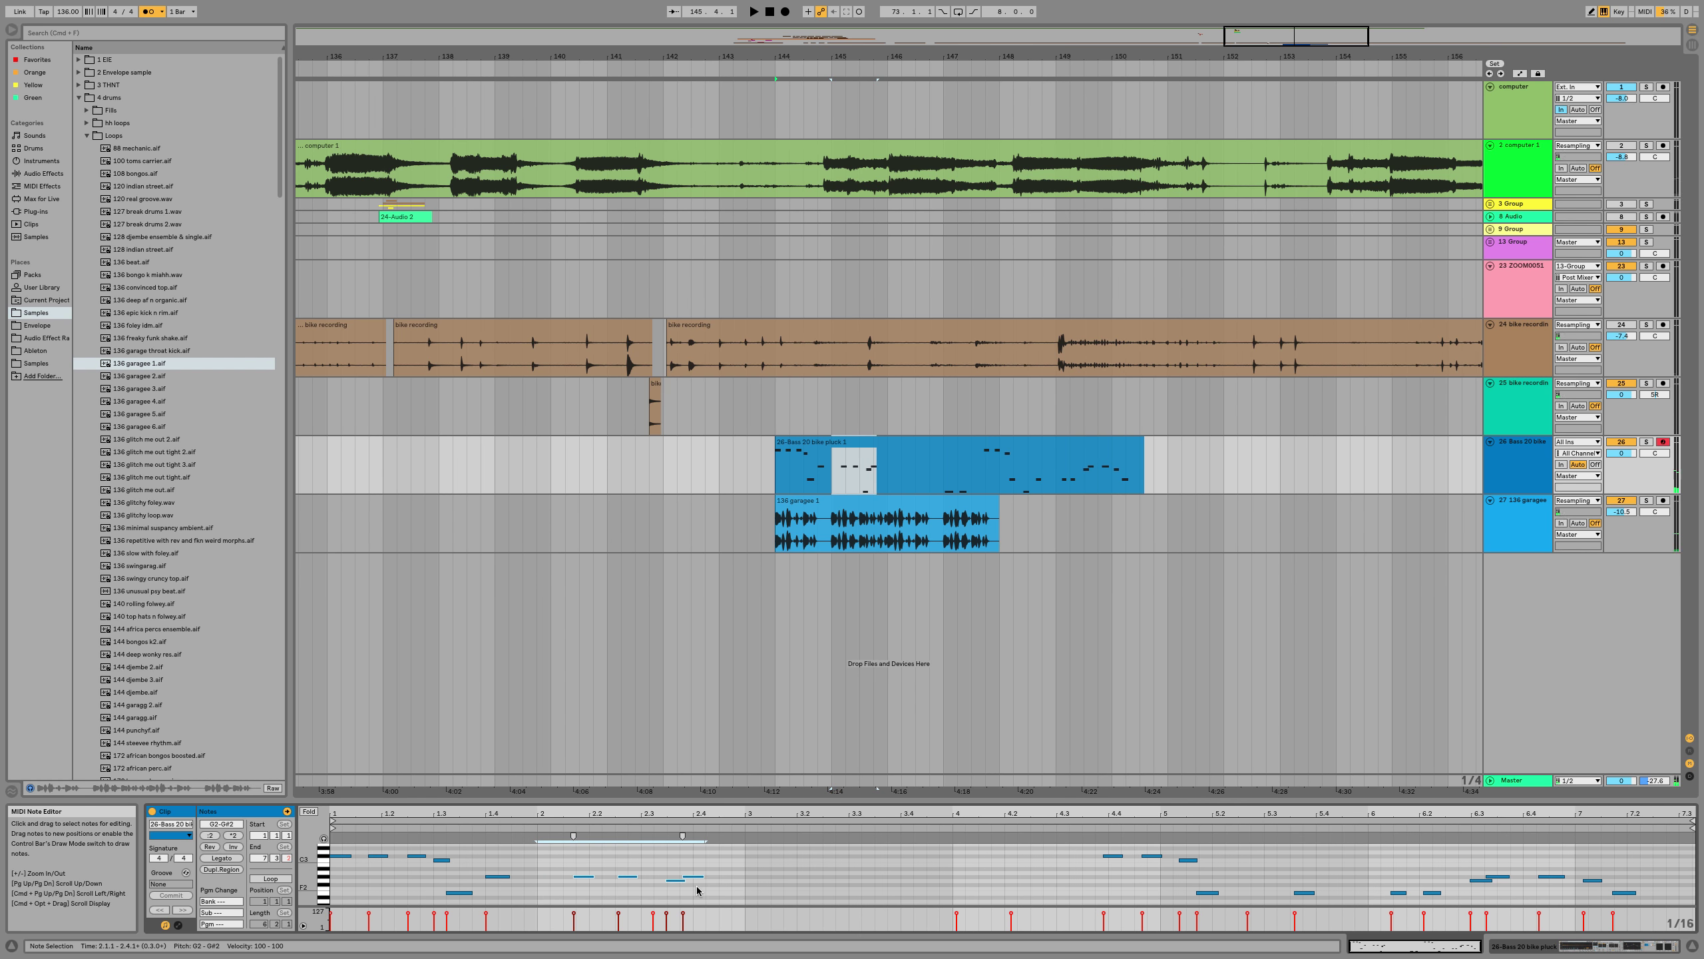
left_click(589, 877)
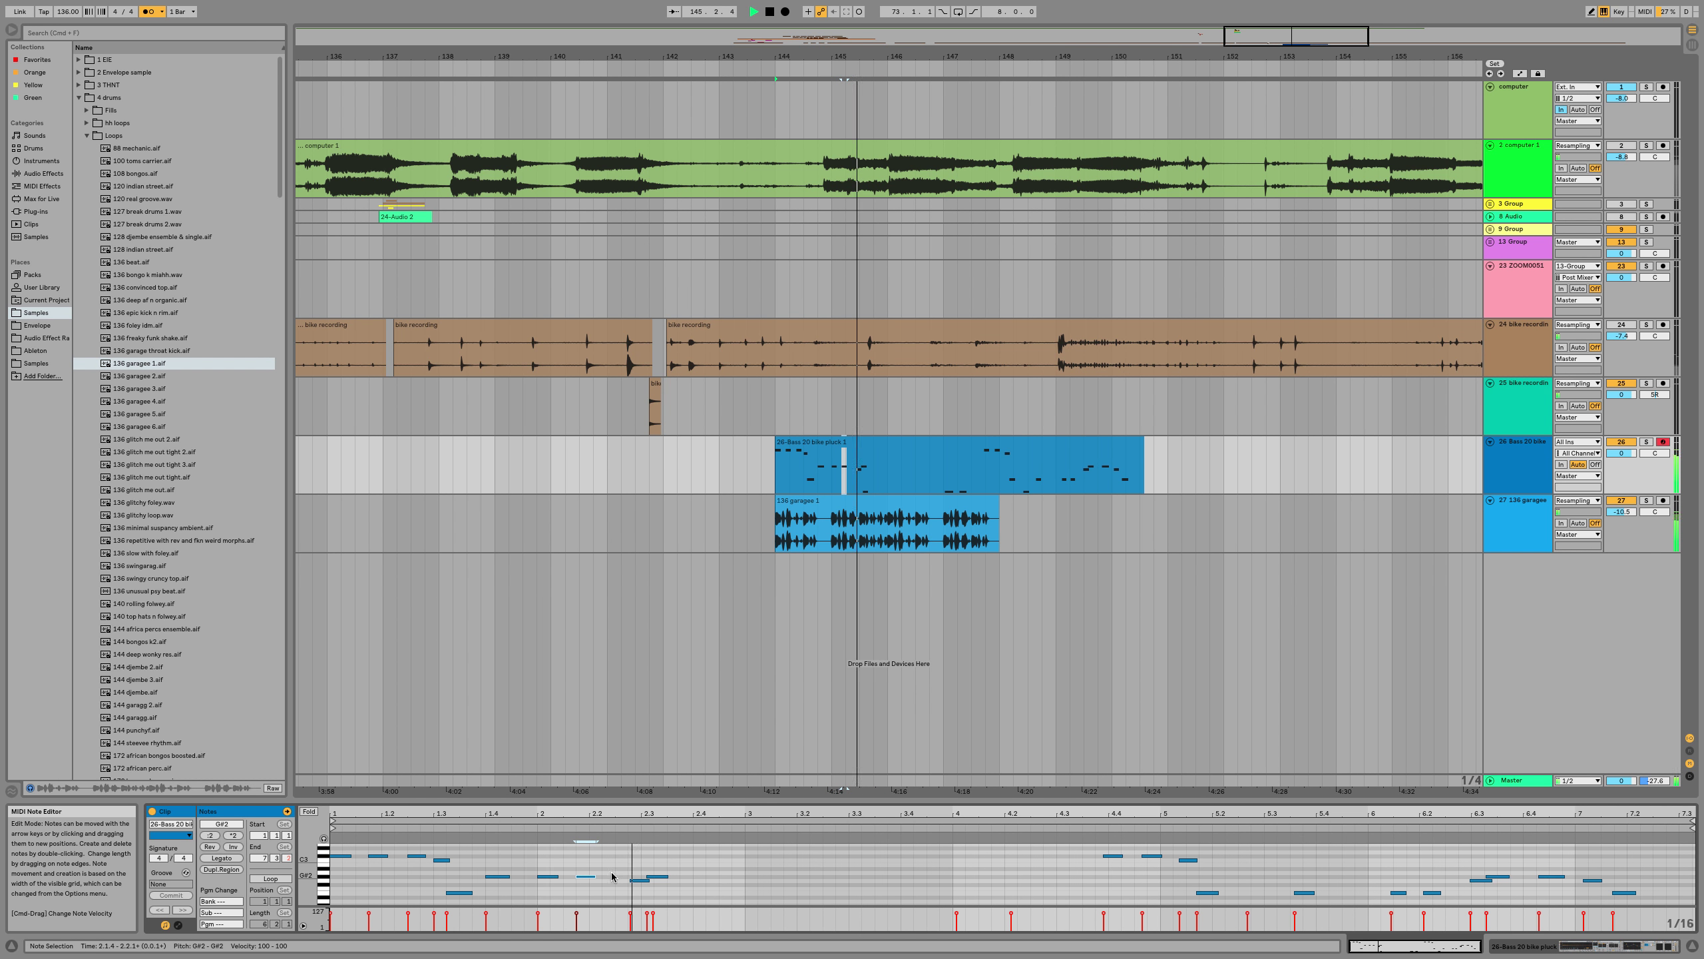
key("space")
left_click_drag(623, 865, 711, 903)
key("Left")
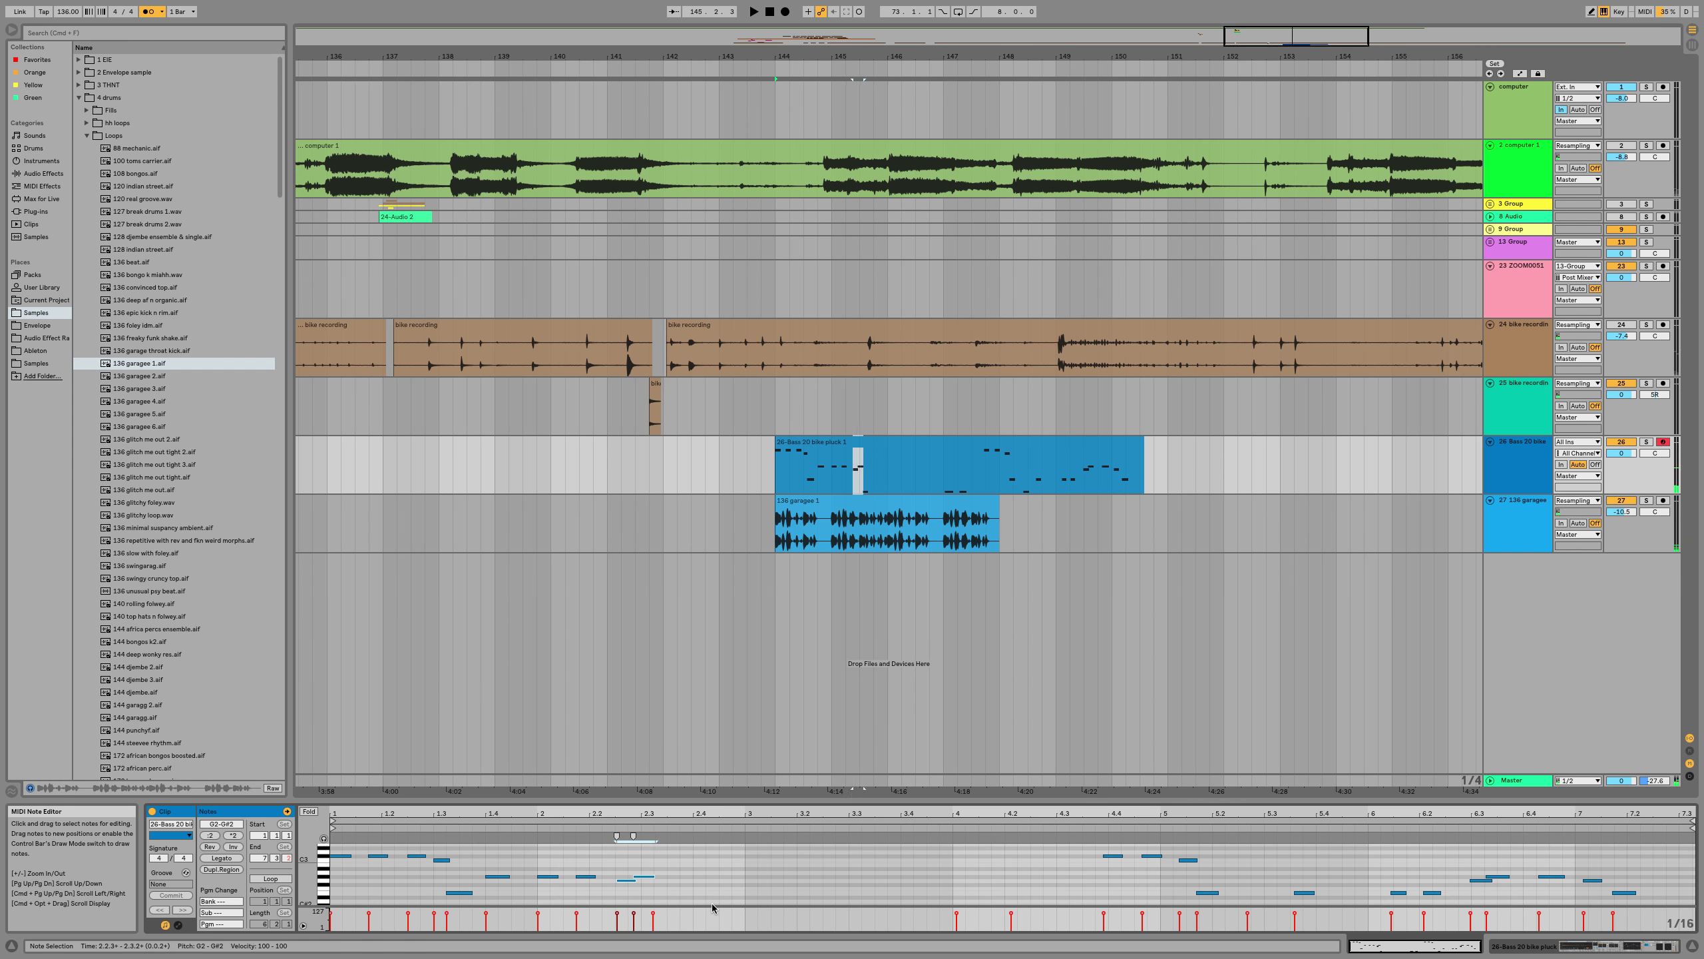
Nudge the phrase's last G#2 note later to 2.3.1 and play the part back
key("space")
left_click(641, 876)
key("Right")
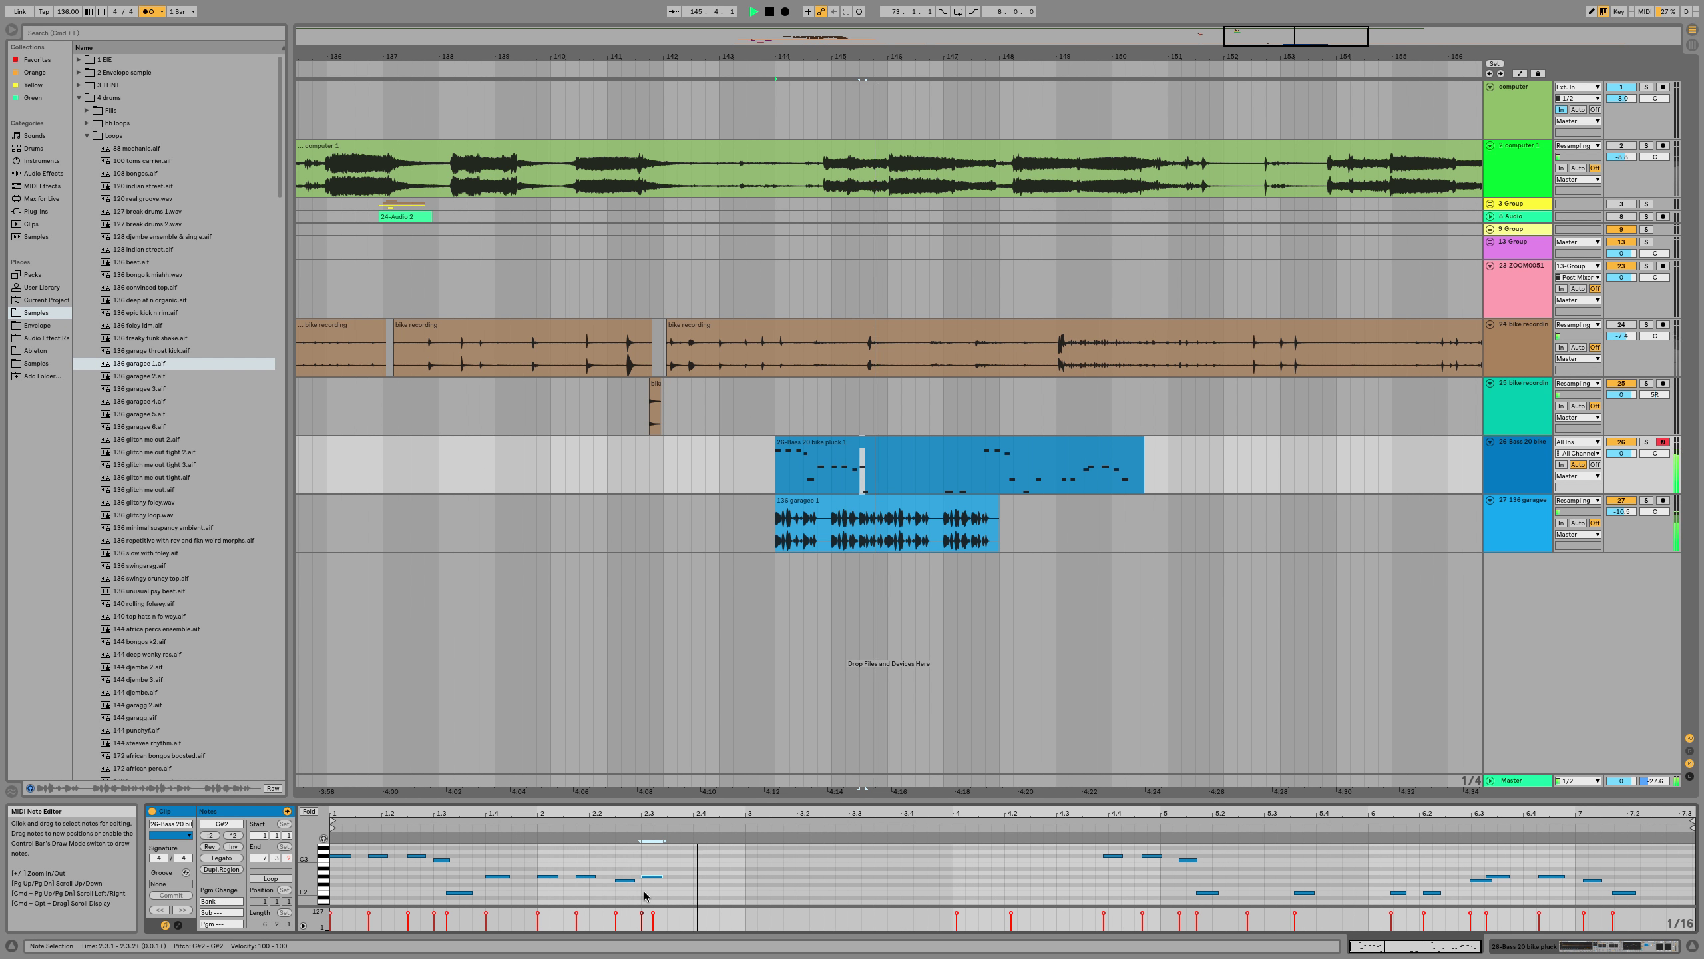
key("space")
key("space")
Add a short C#2 note at 2.3.2 directly after the last G#2 note and play the phrase back
scroll(711, 890, "down", 5)
scroll(710, 891, "up", 4)
left_click(659, 867)
key("space")
key("space")
scroll(597, 890, "up", 3)
left_click_drag(323, 873, 311, 873)
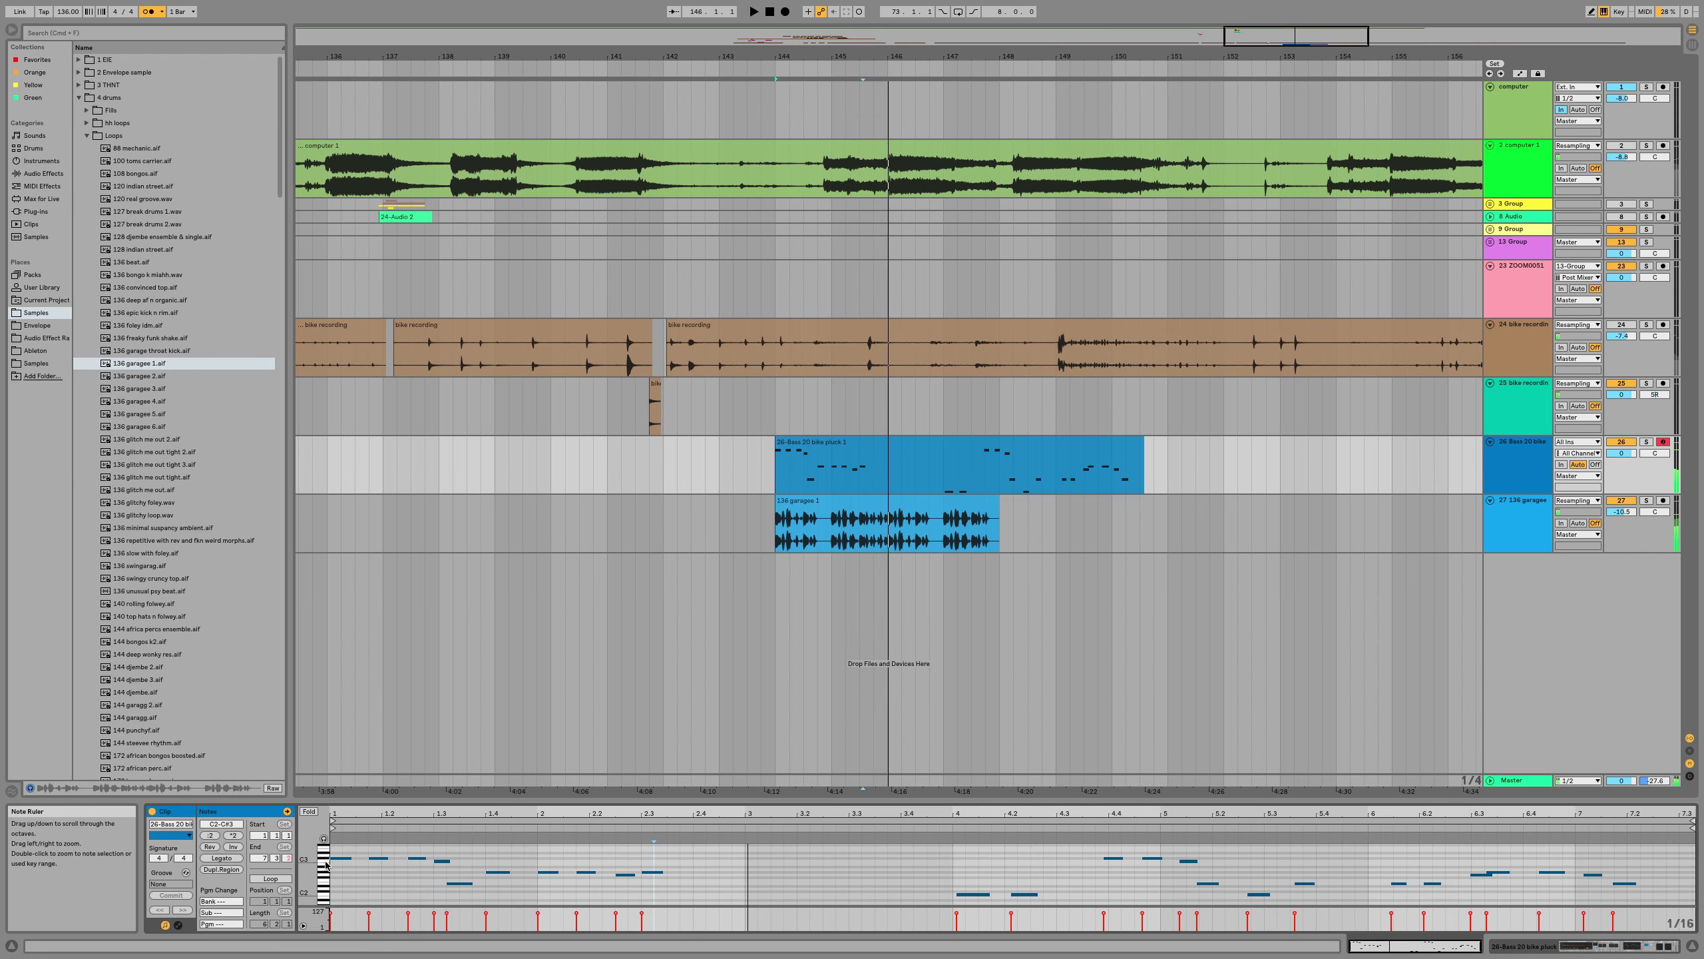
key("space")
key("space")
left_click(657, 873)
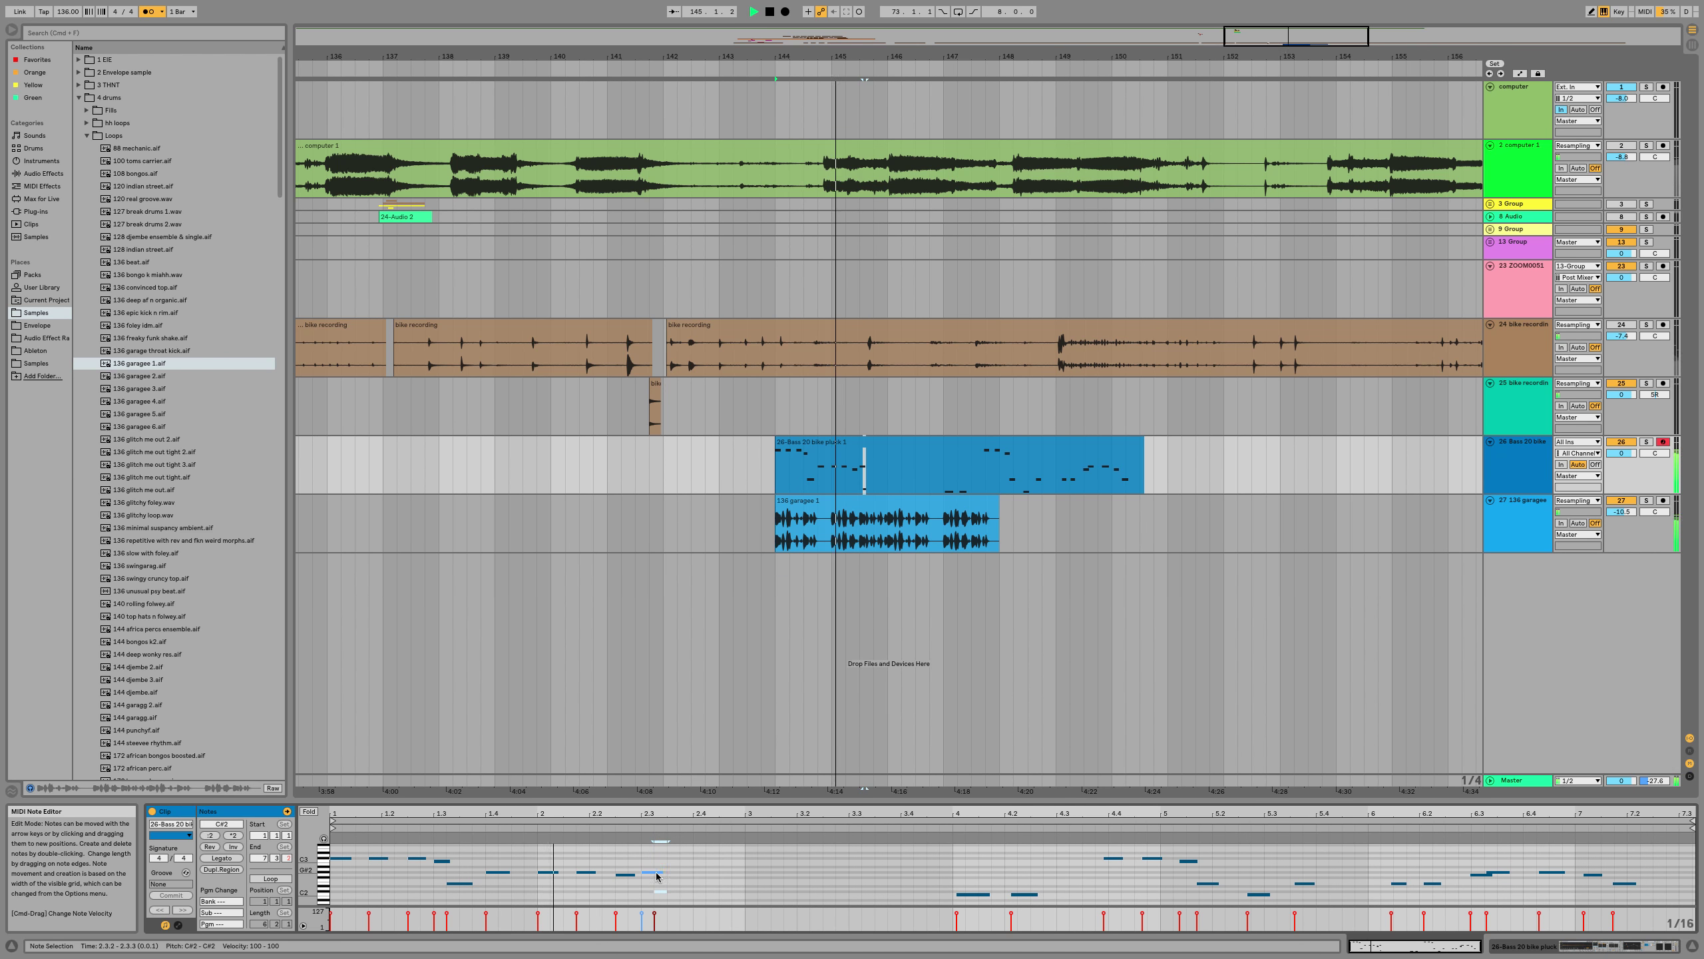
key("super+v")
left_click(660, 871)
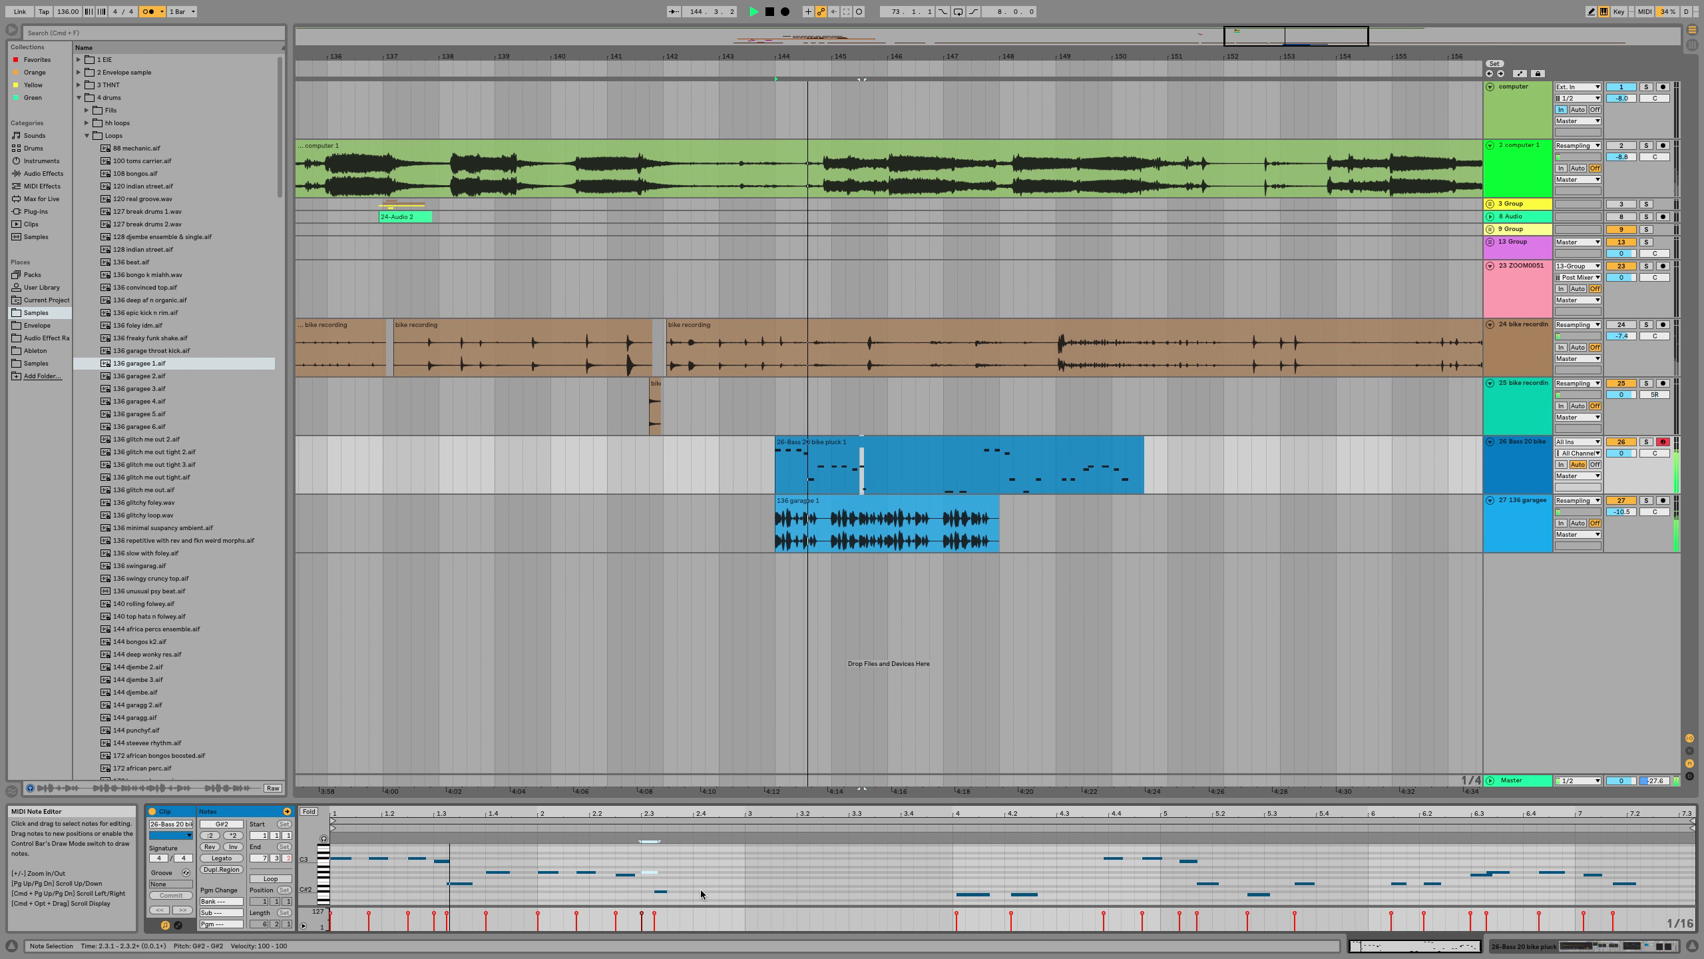
left_click(661, 896)
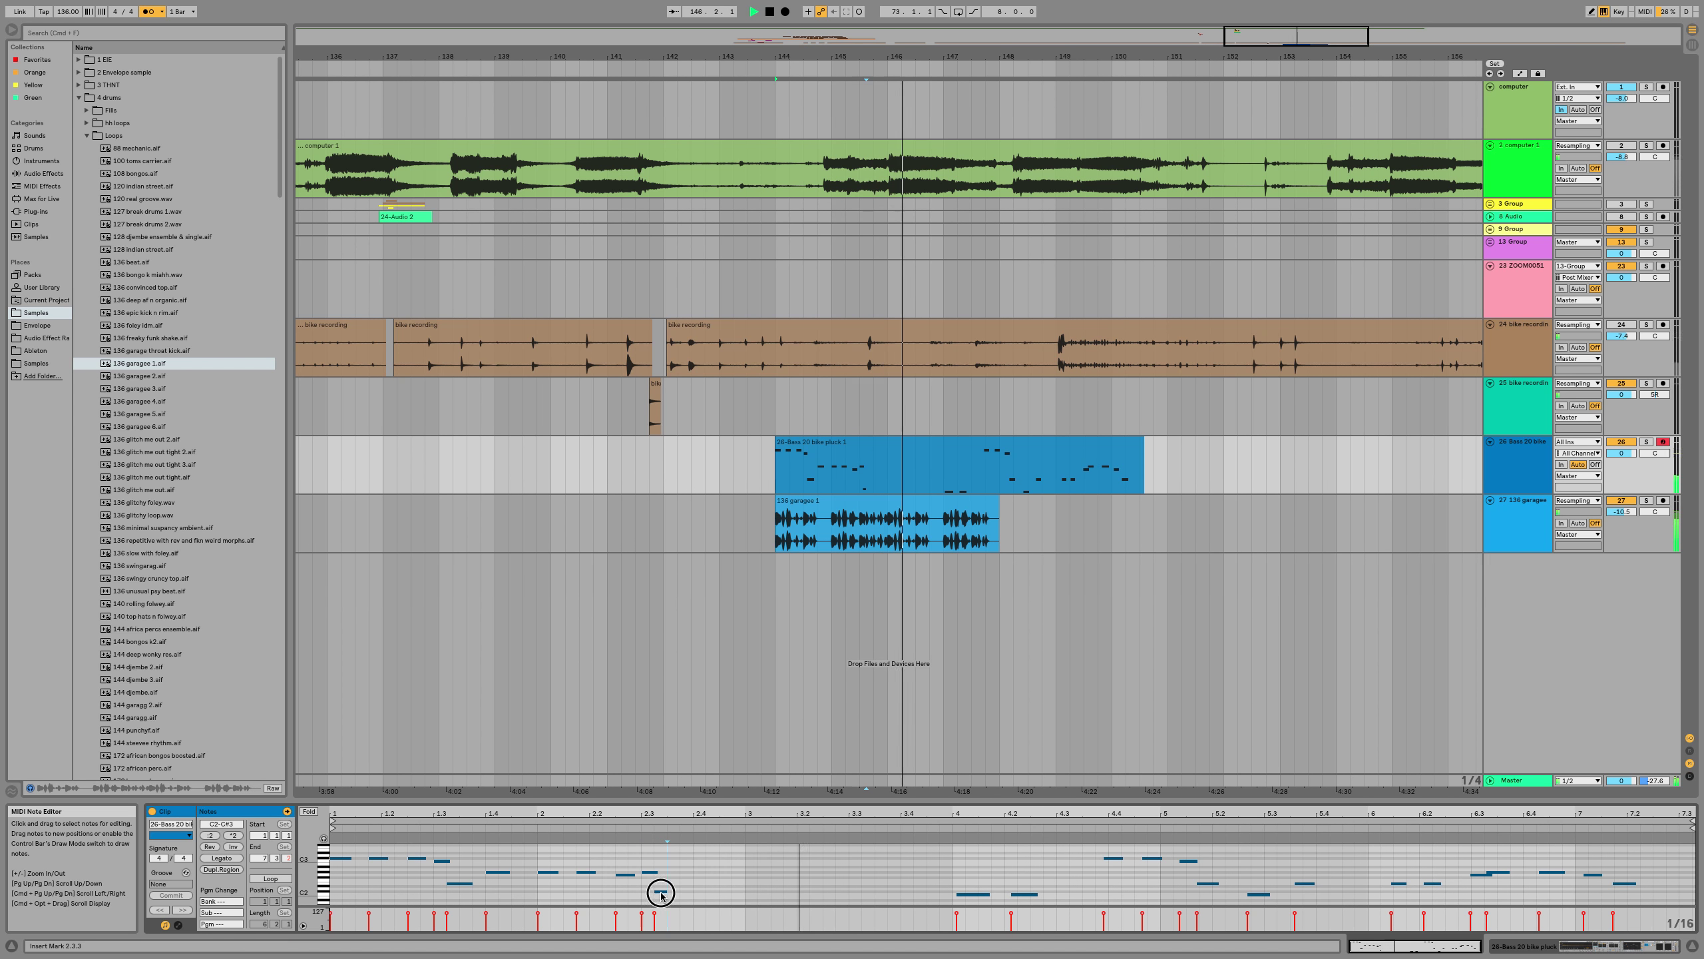
left_click_drag(711, 881, 654, 899)
left_click(733, 886)
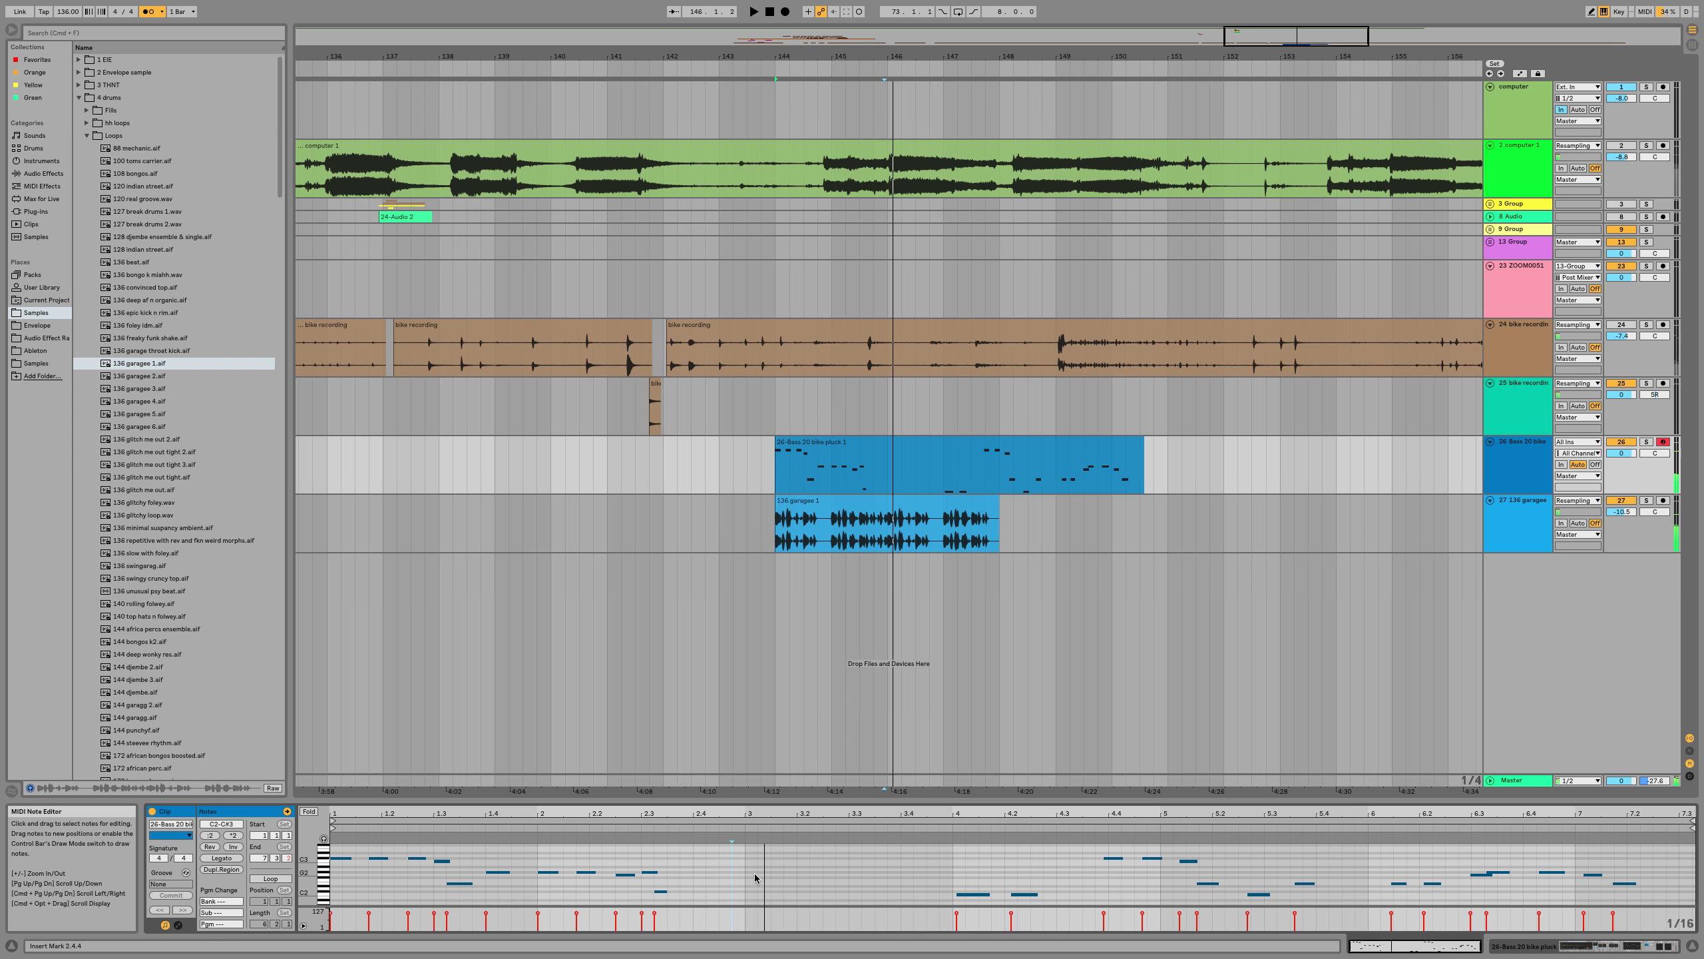
Move all remaining notes earlier so the first C2 note starts at 3.1.1, and place the second C2 note at 3.1.4
left_click_drag(958, 853, 1654, 897)
left_click_drag(974, 895, 795, 900)
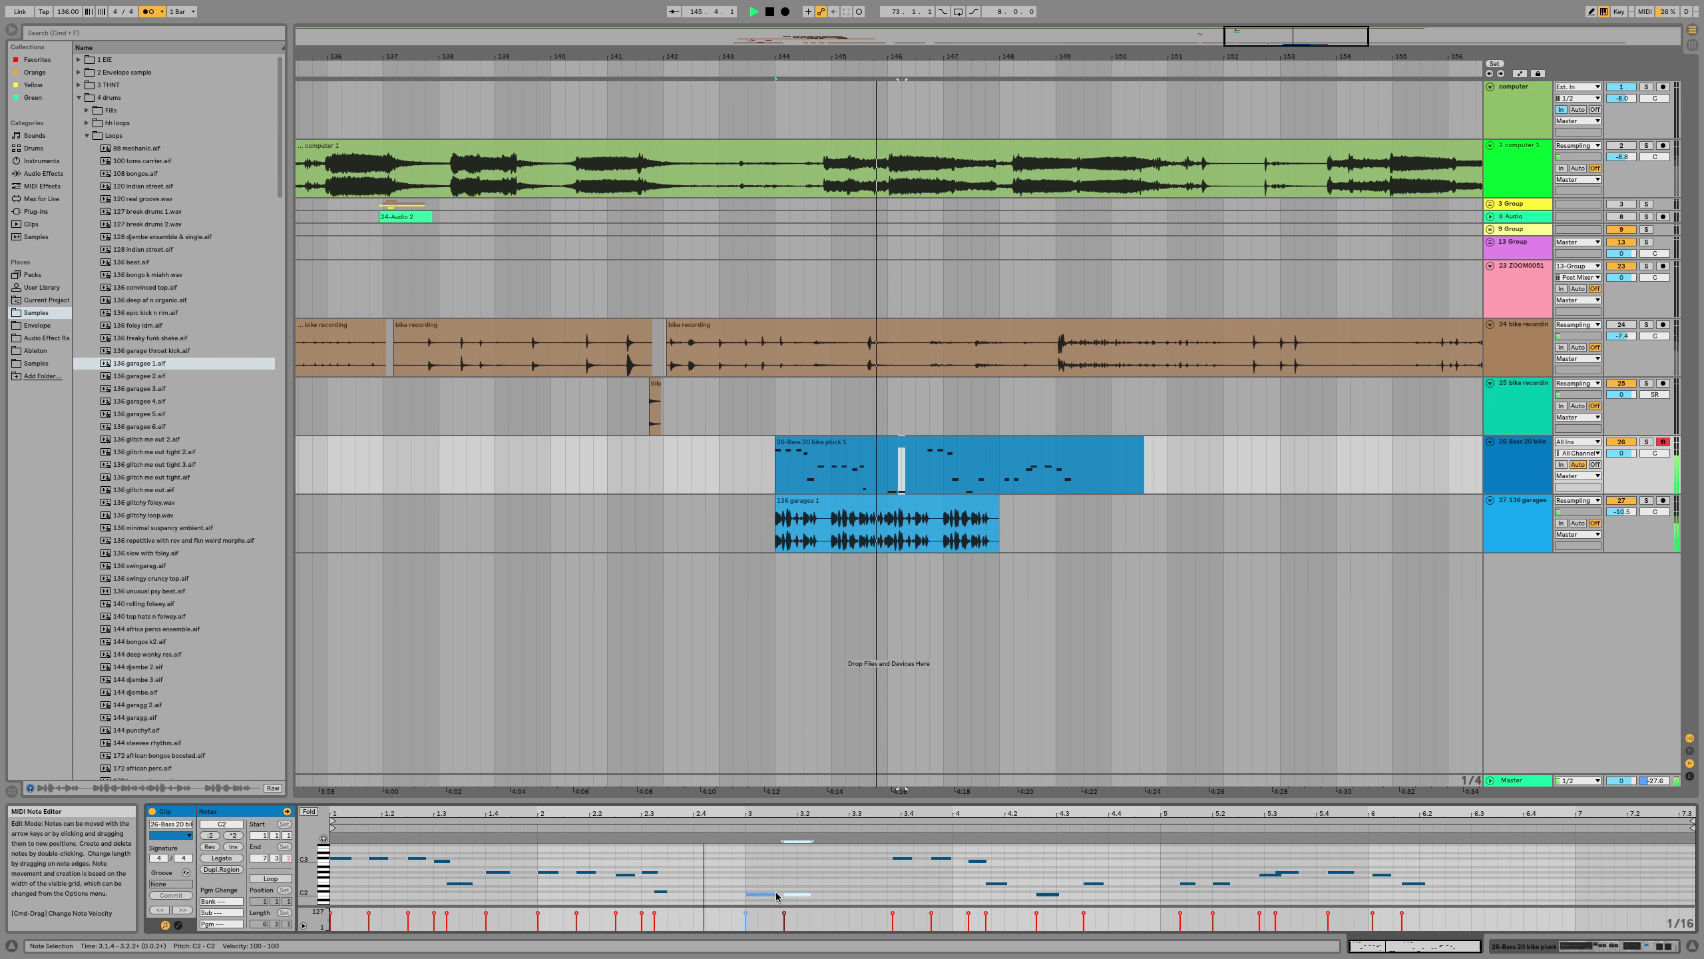
left_click(886, 854)
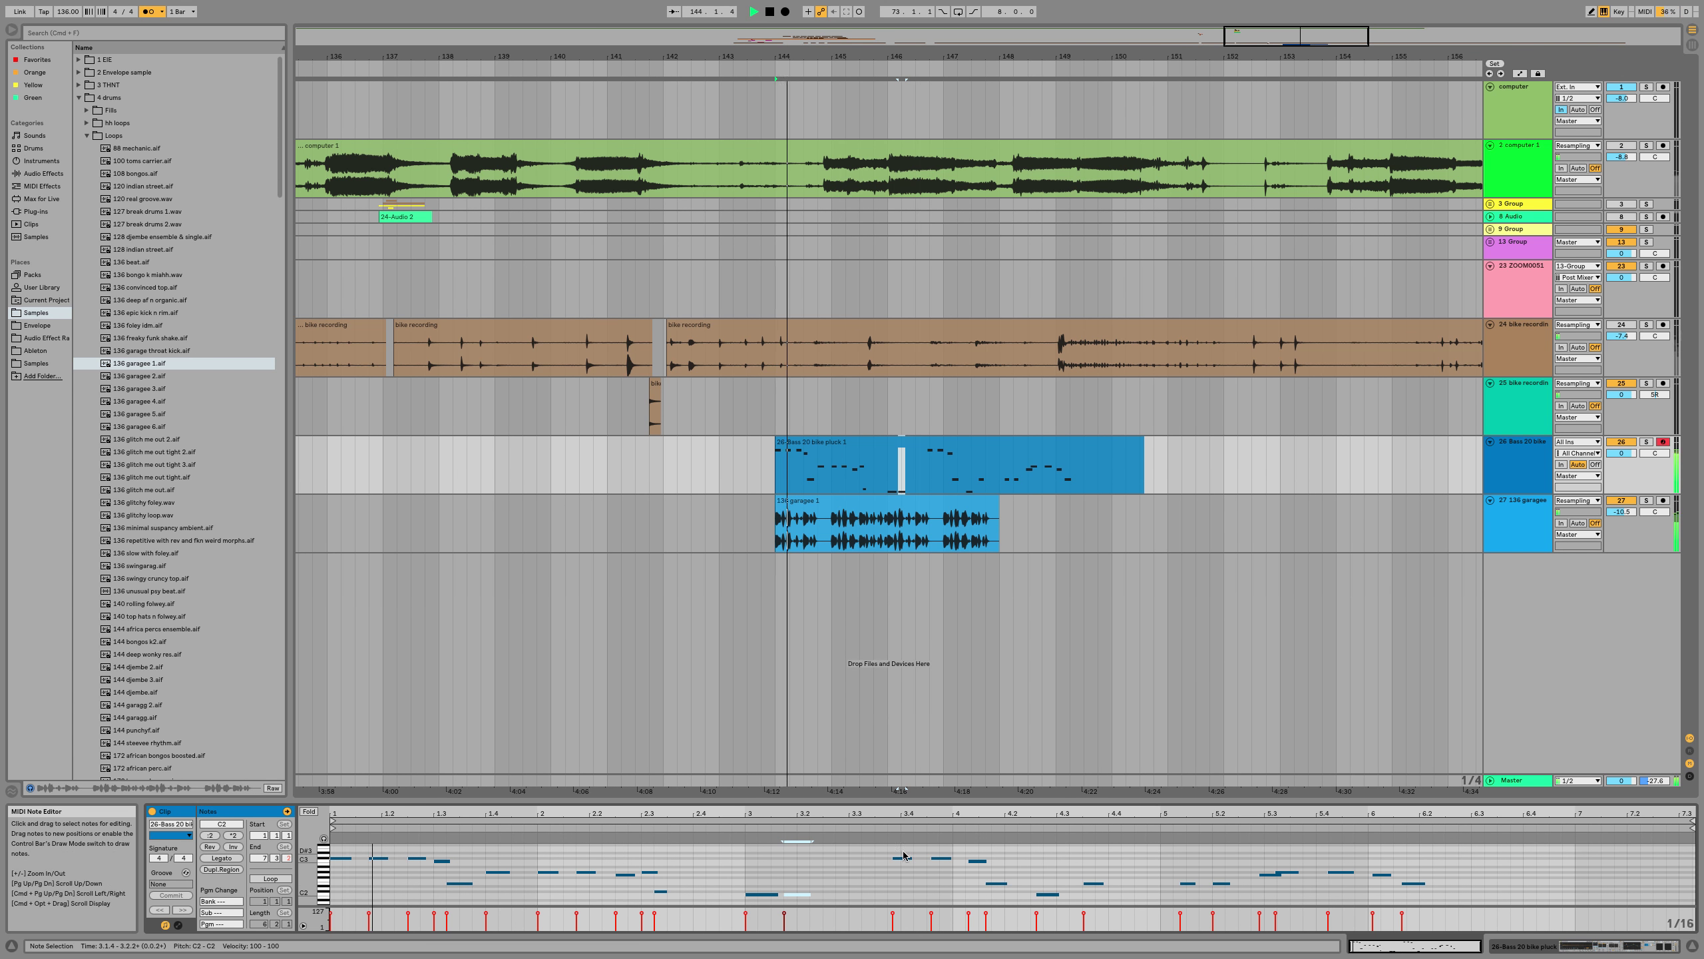
Move all notes following the second C2 note earlier so that they begin at 3.2.3
left_click_drag(886, 855, 1414, 907)
key("Left")
key("Left")
key("Left")
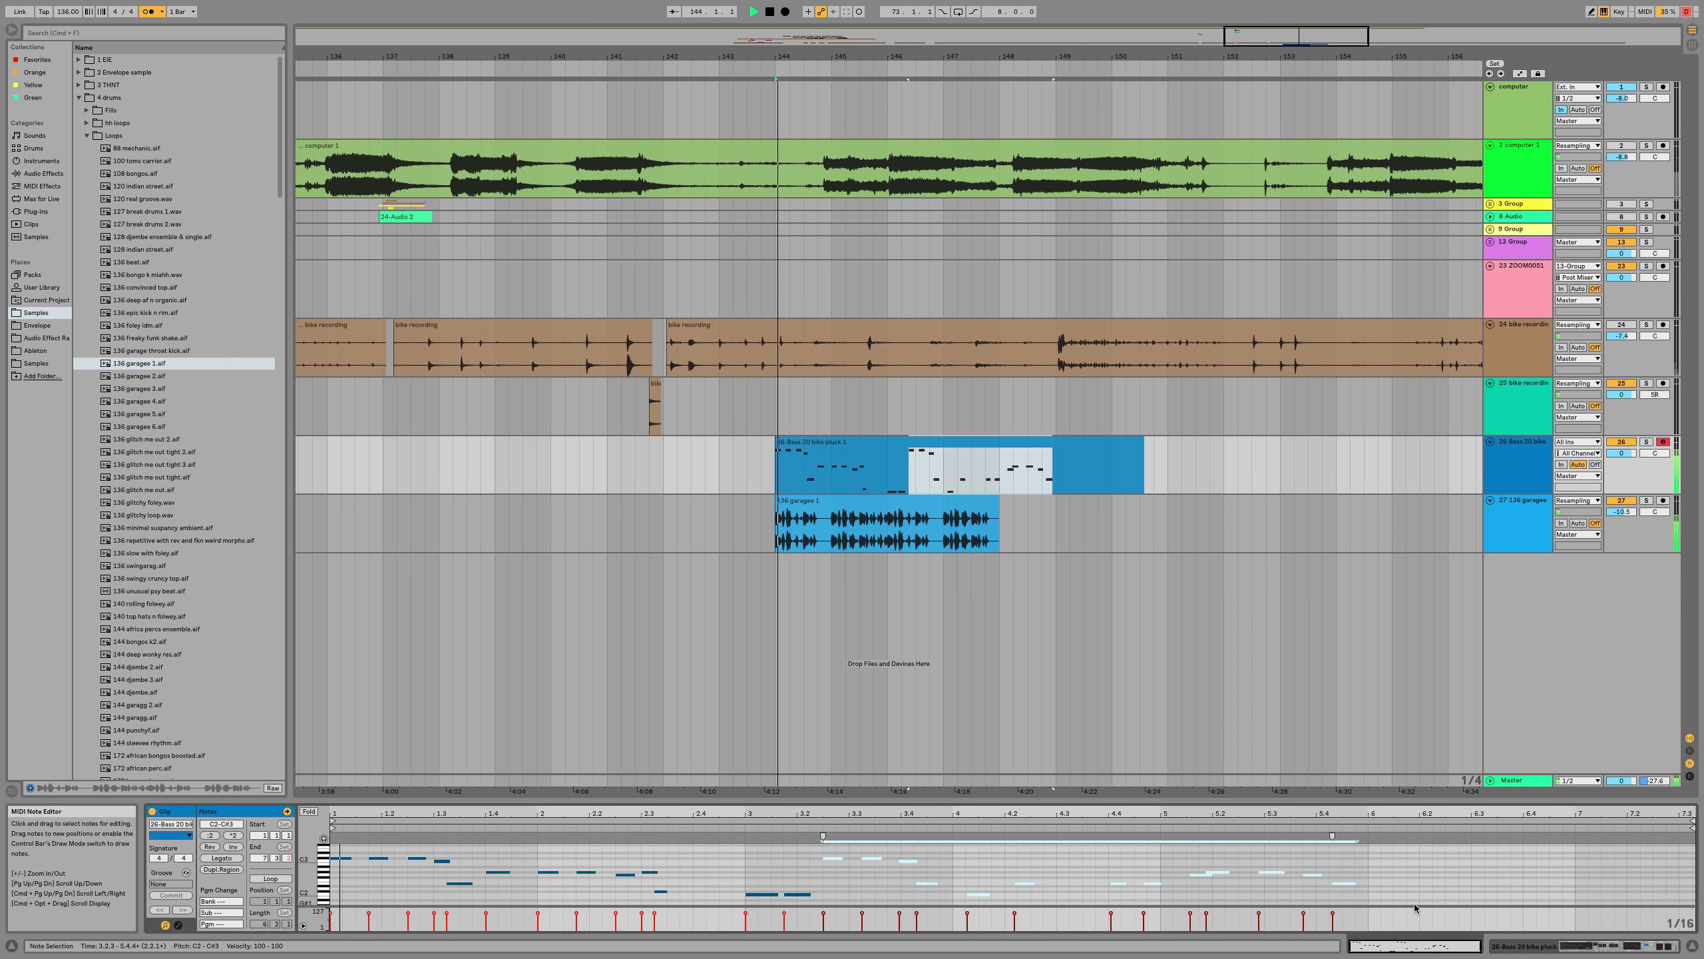
left_click(802, 895)
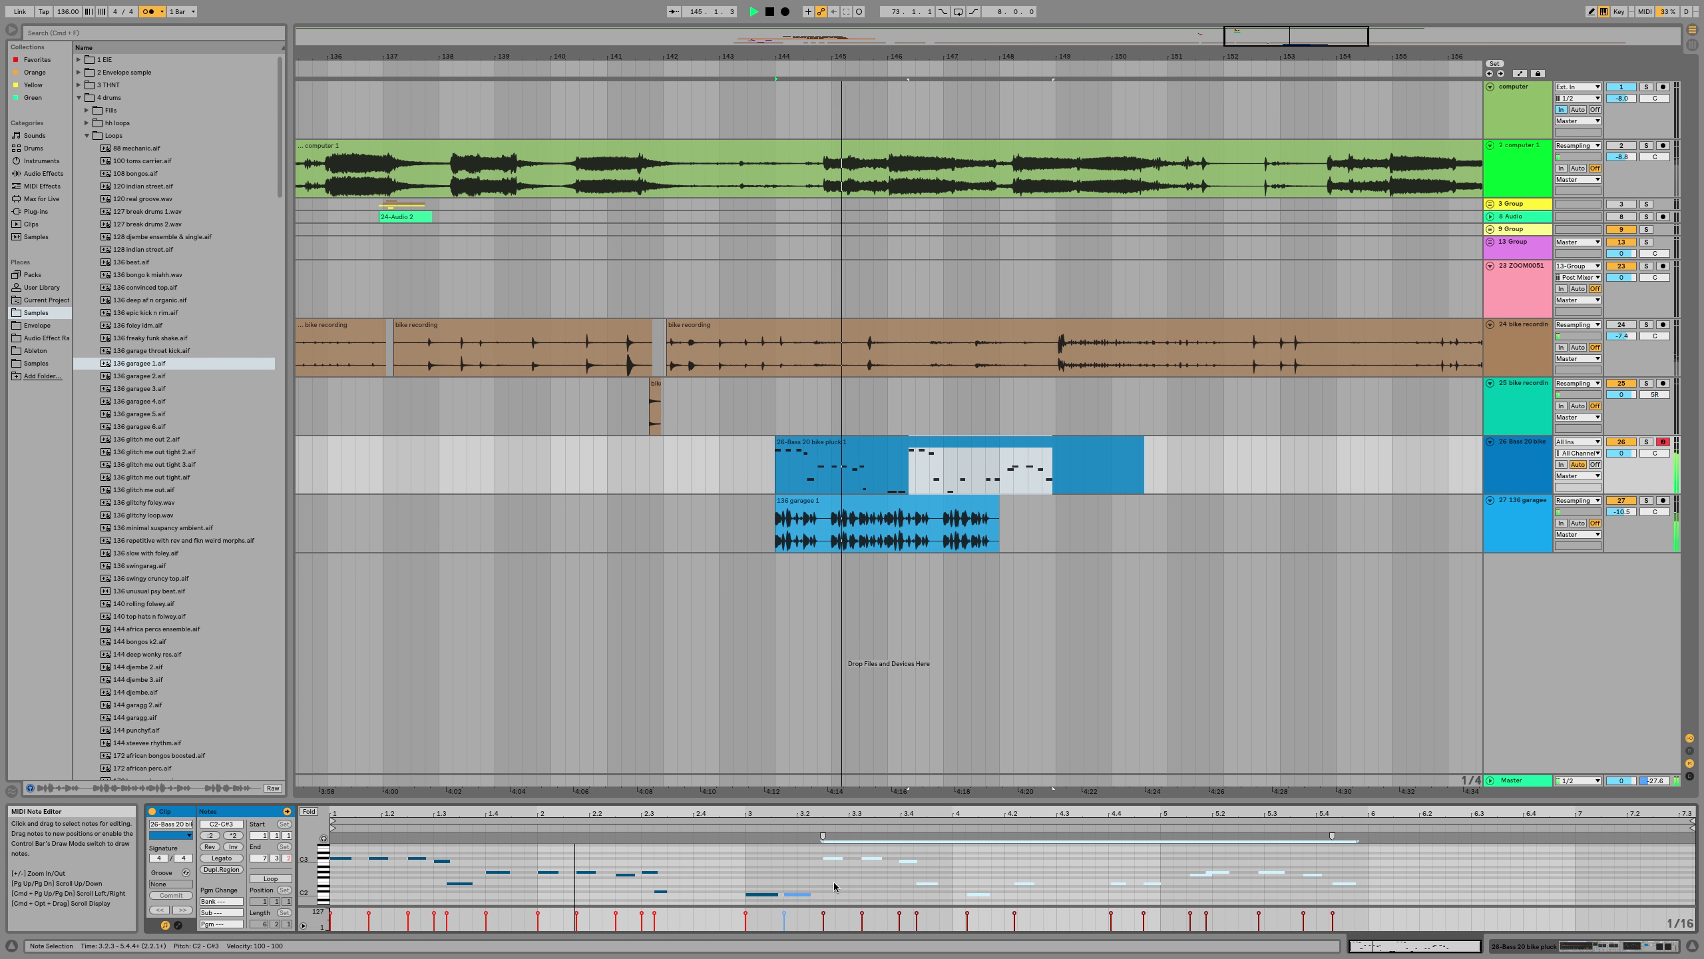
Shorten the C3 note and place it at 3.4.1, delete the short E2 note behind it, and play back from 146.1.1
left_click(913, 860)
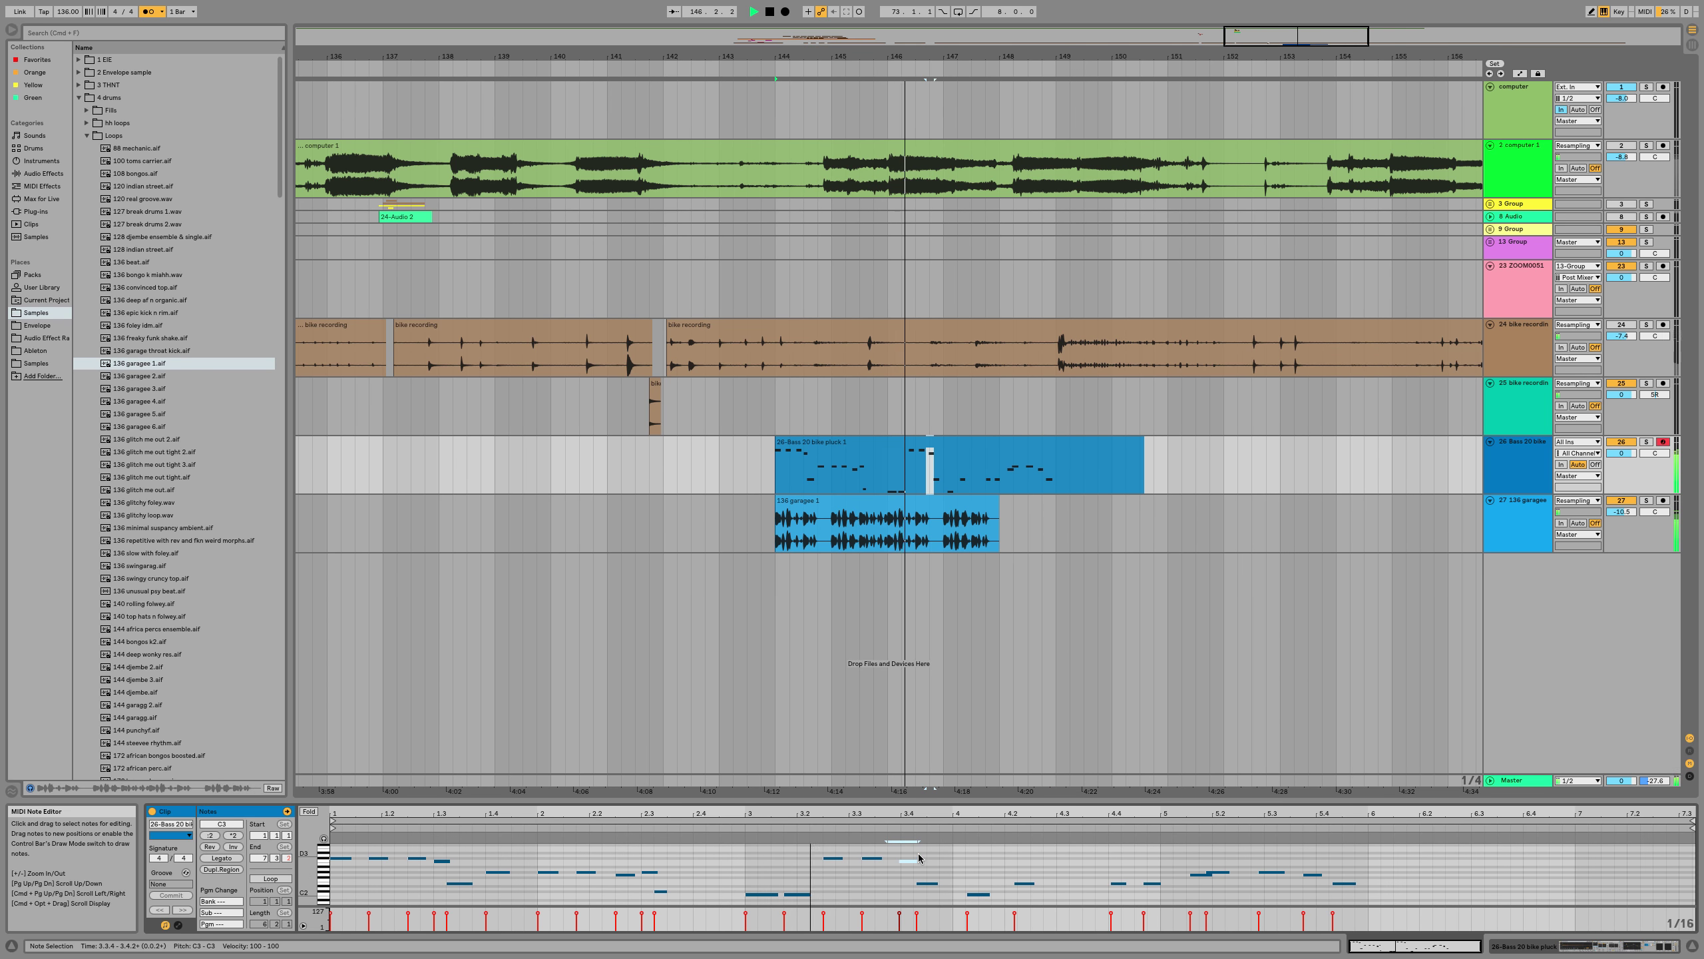
left_click(929, 885)
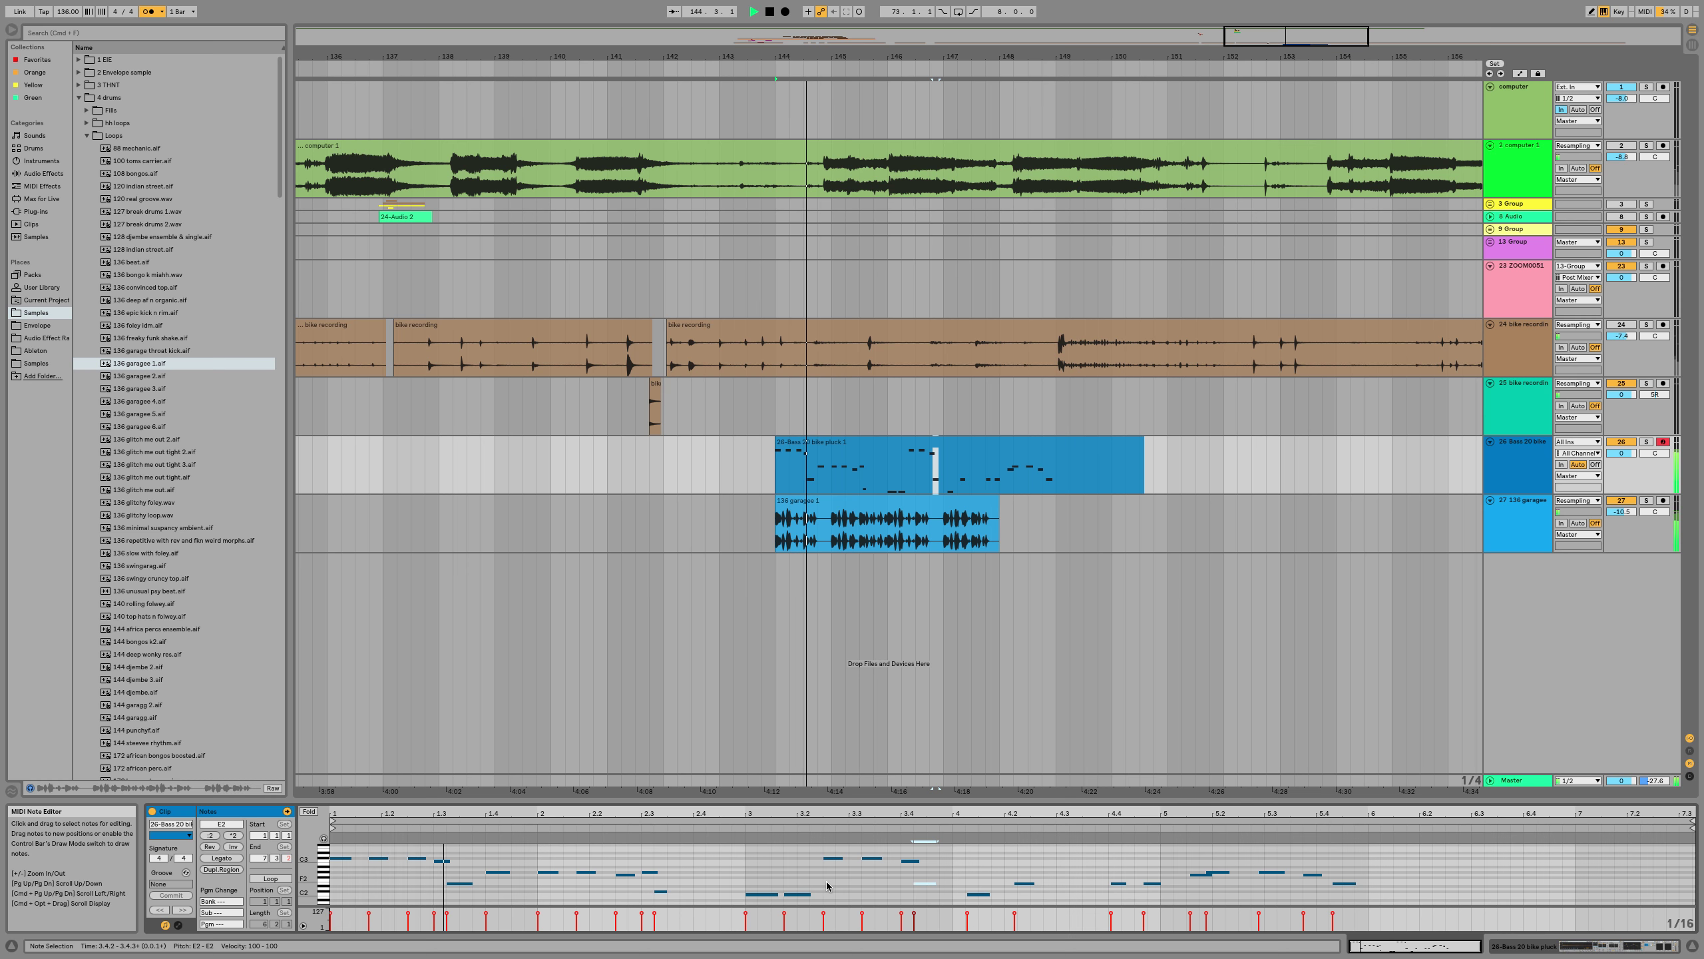
left_click(887, 476)
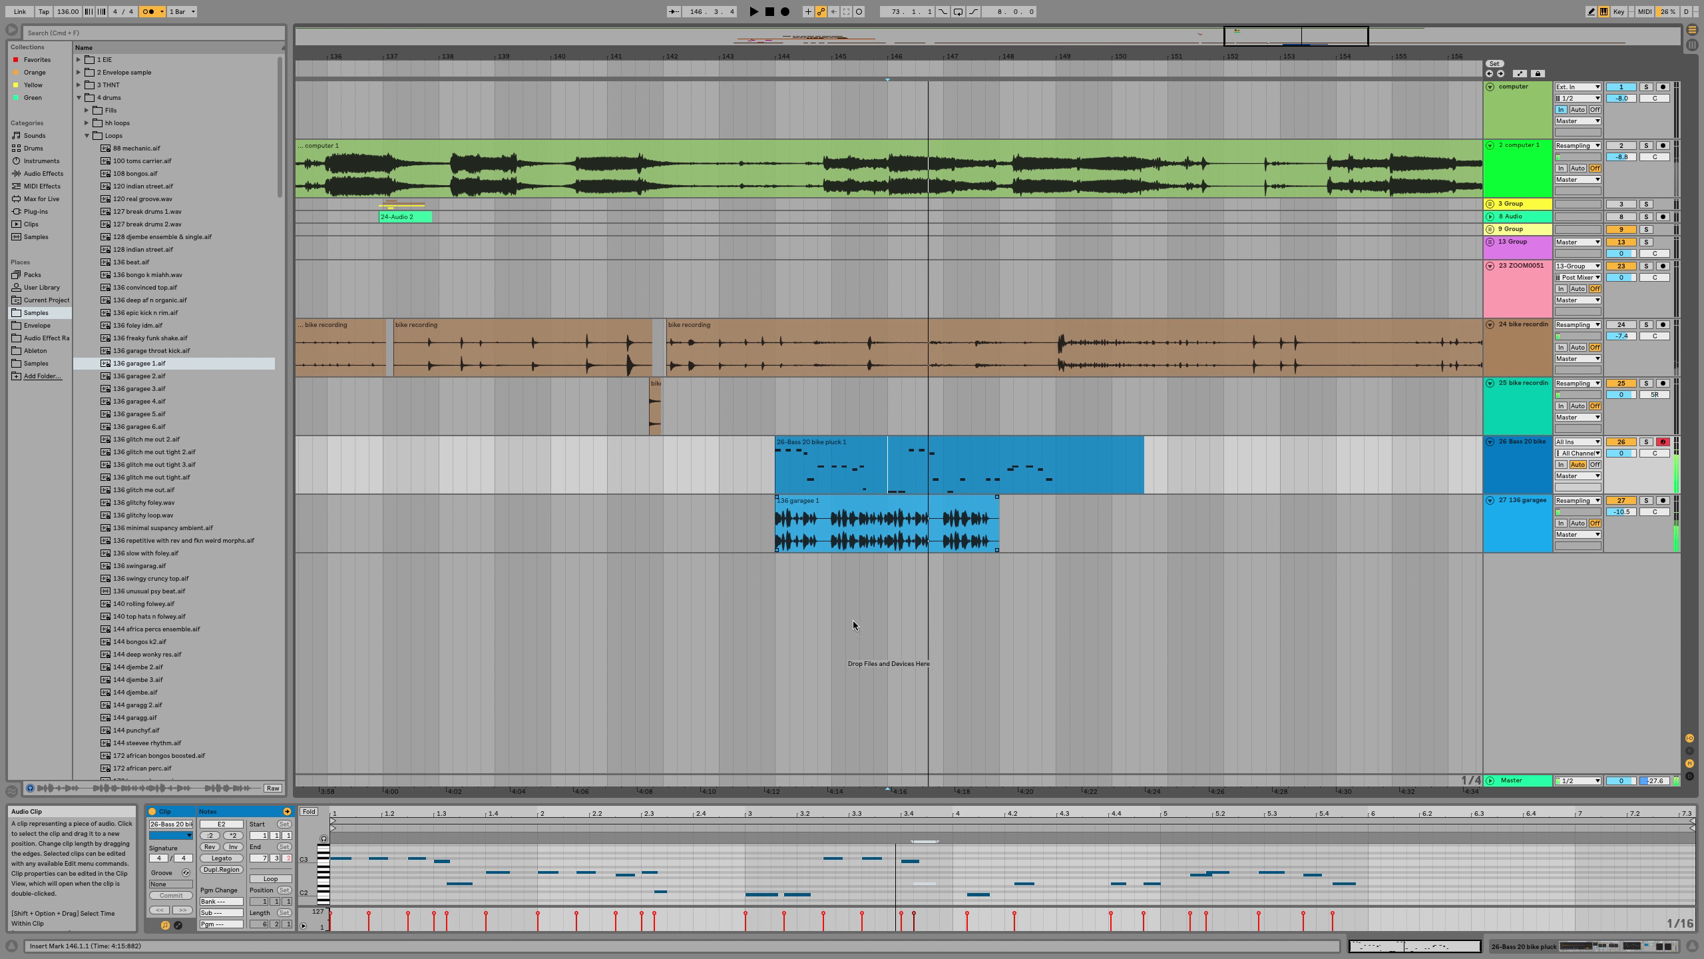
key("space")
left_click(915, 861)
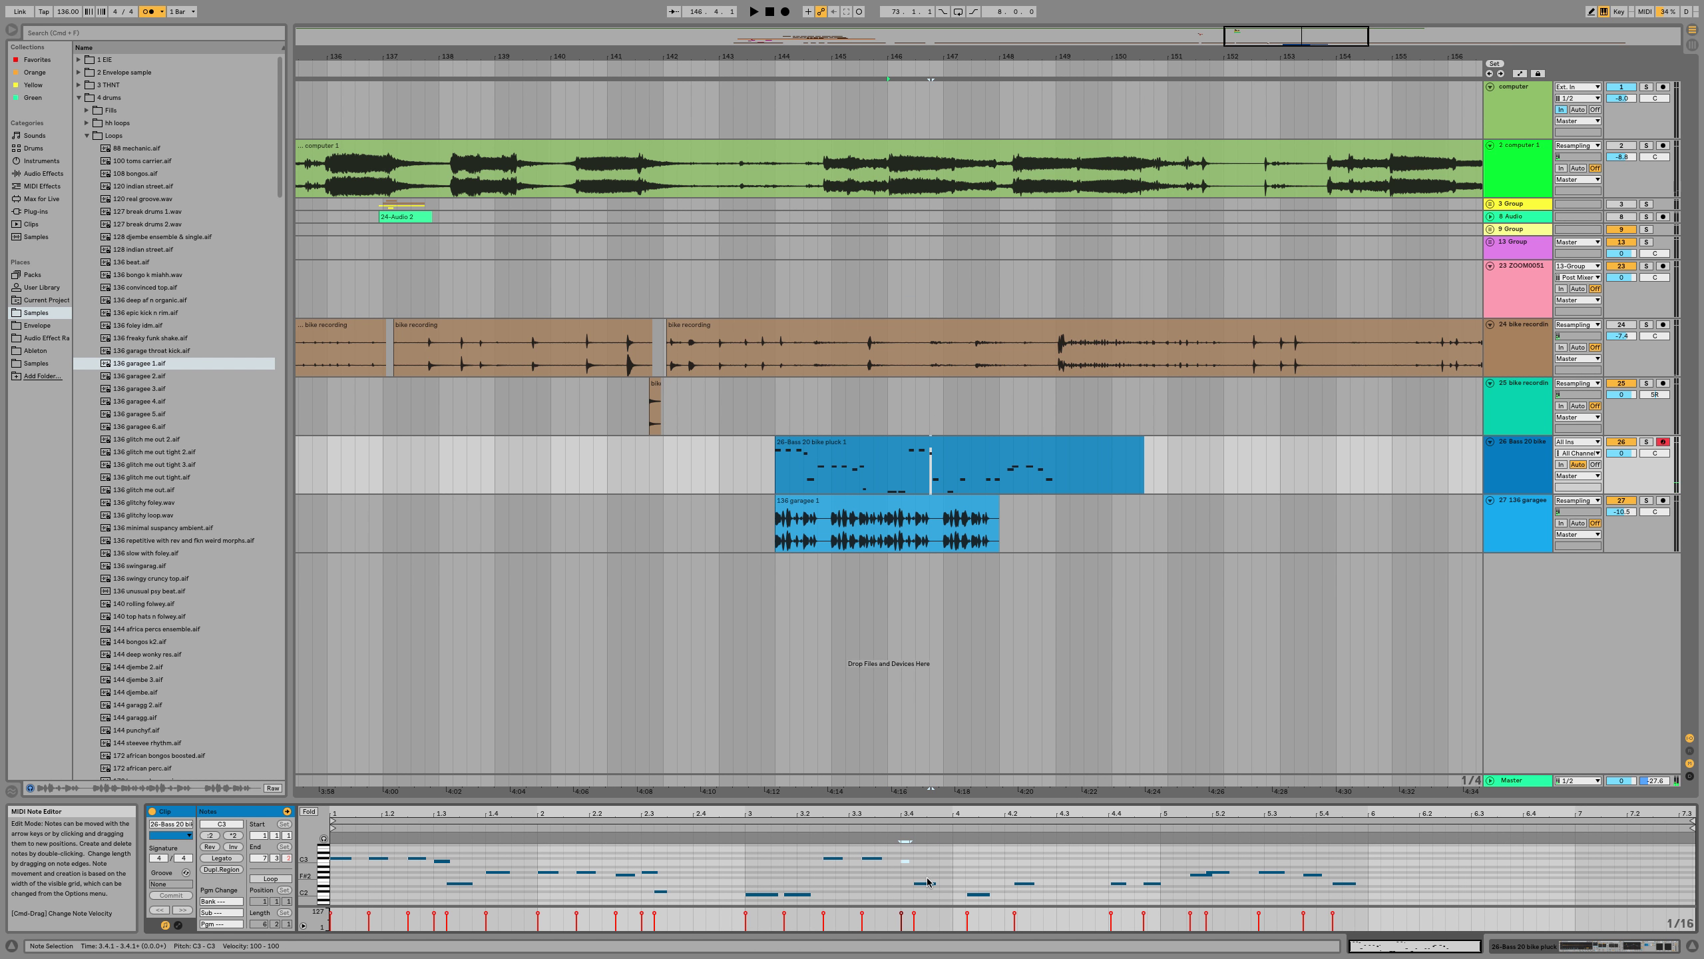
left_click(928, 881)
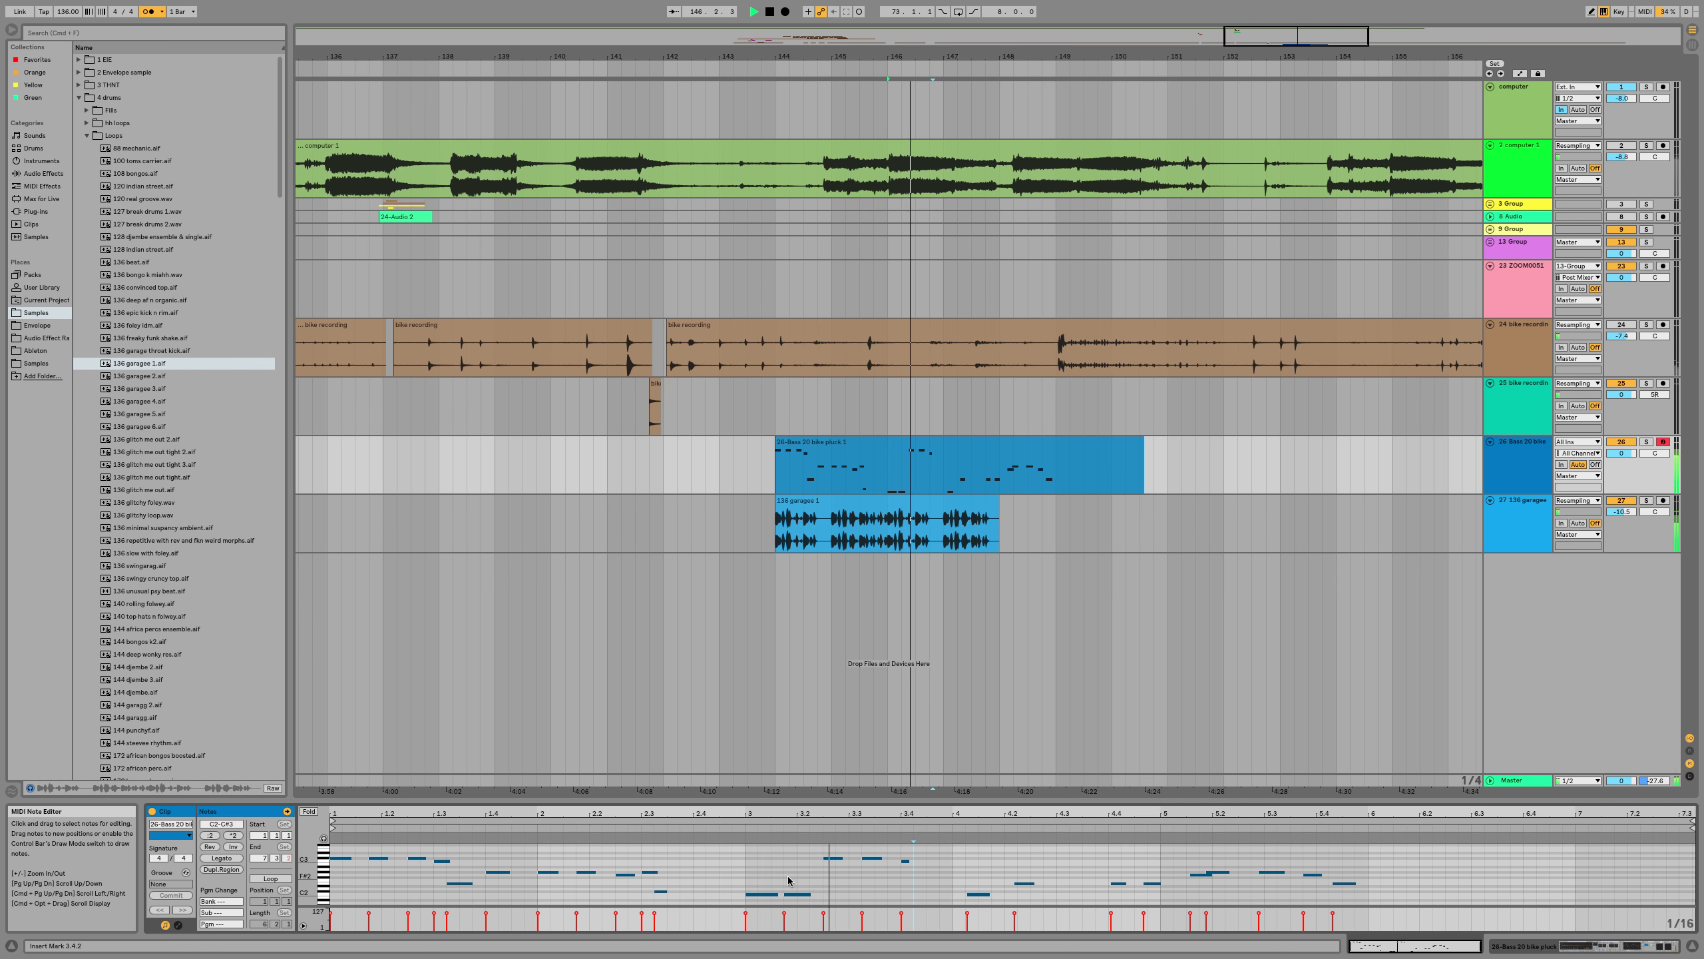
left_click(905, 861)
key("space")
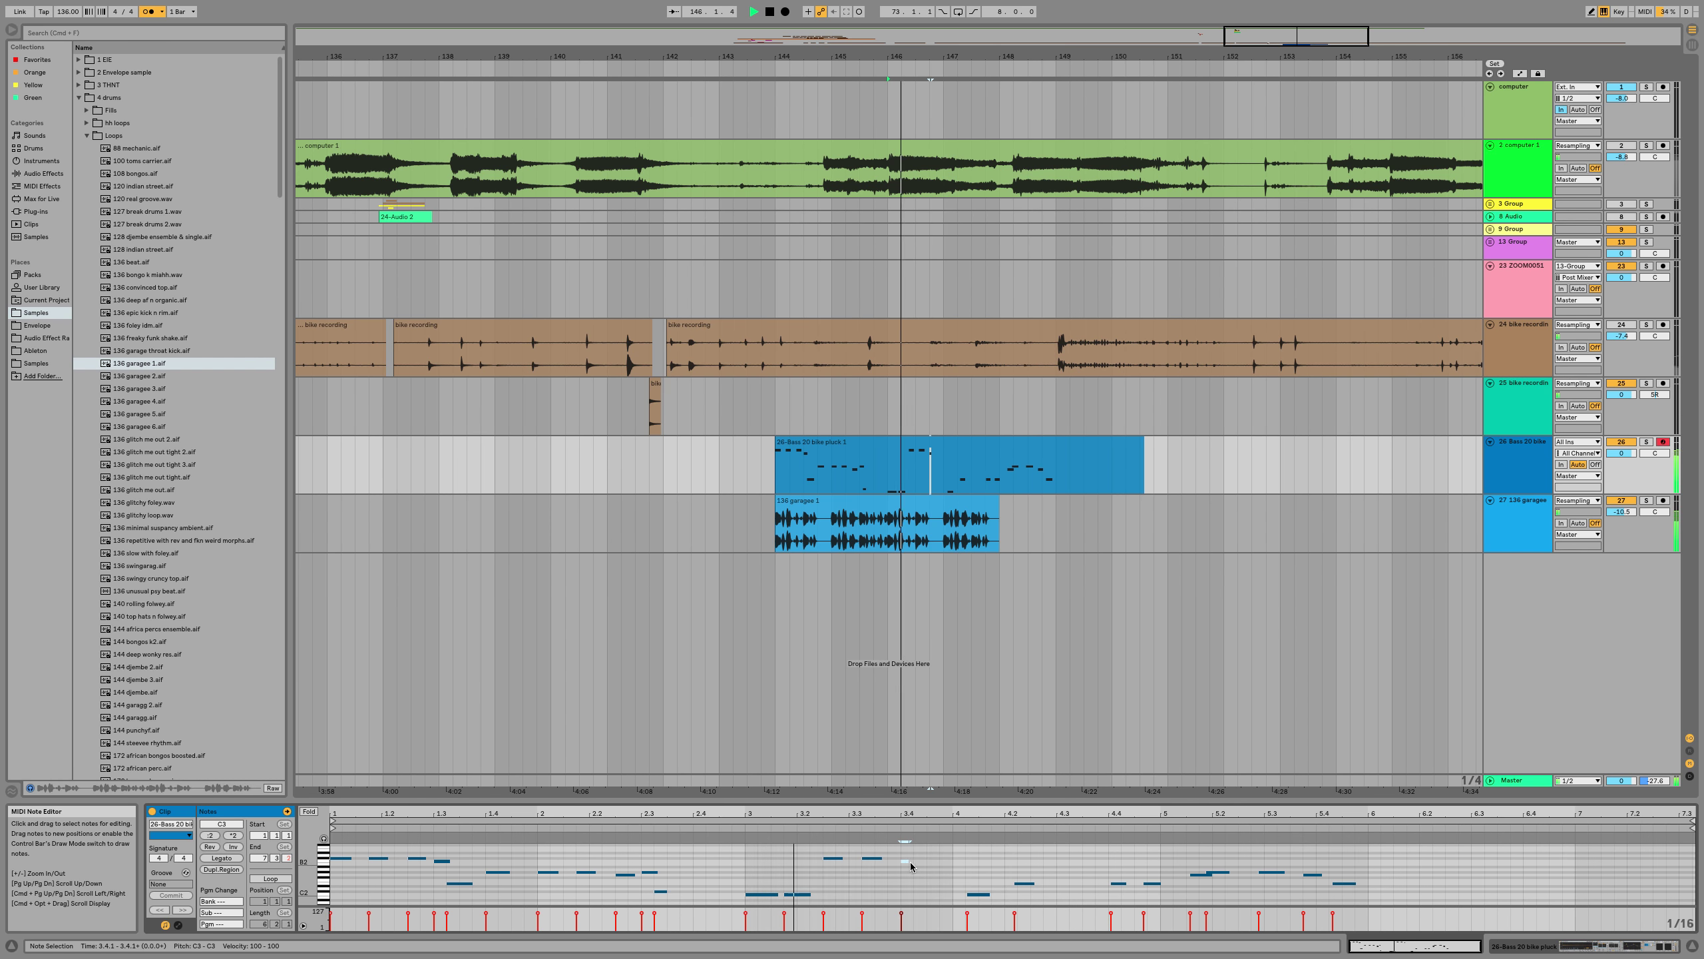
Nudge the first E2 note of bar 4 earlier, add another E2 note at 4.2.3, and play the phrase back
left_click(973, 894)
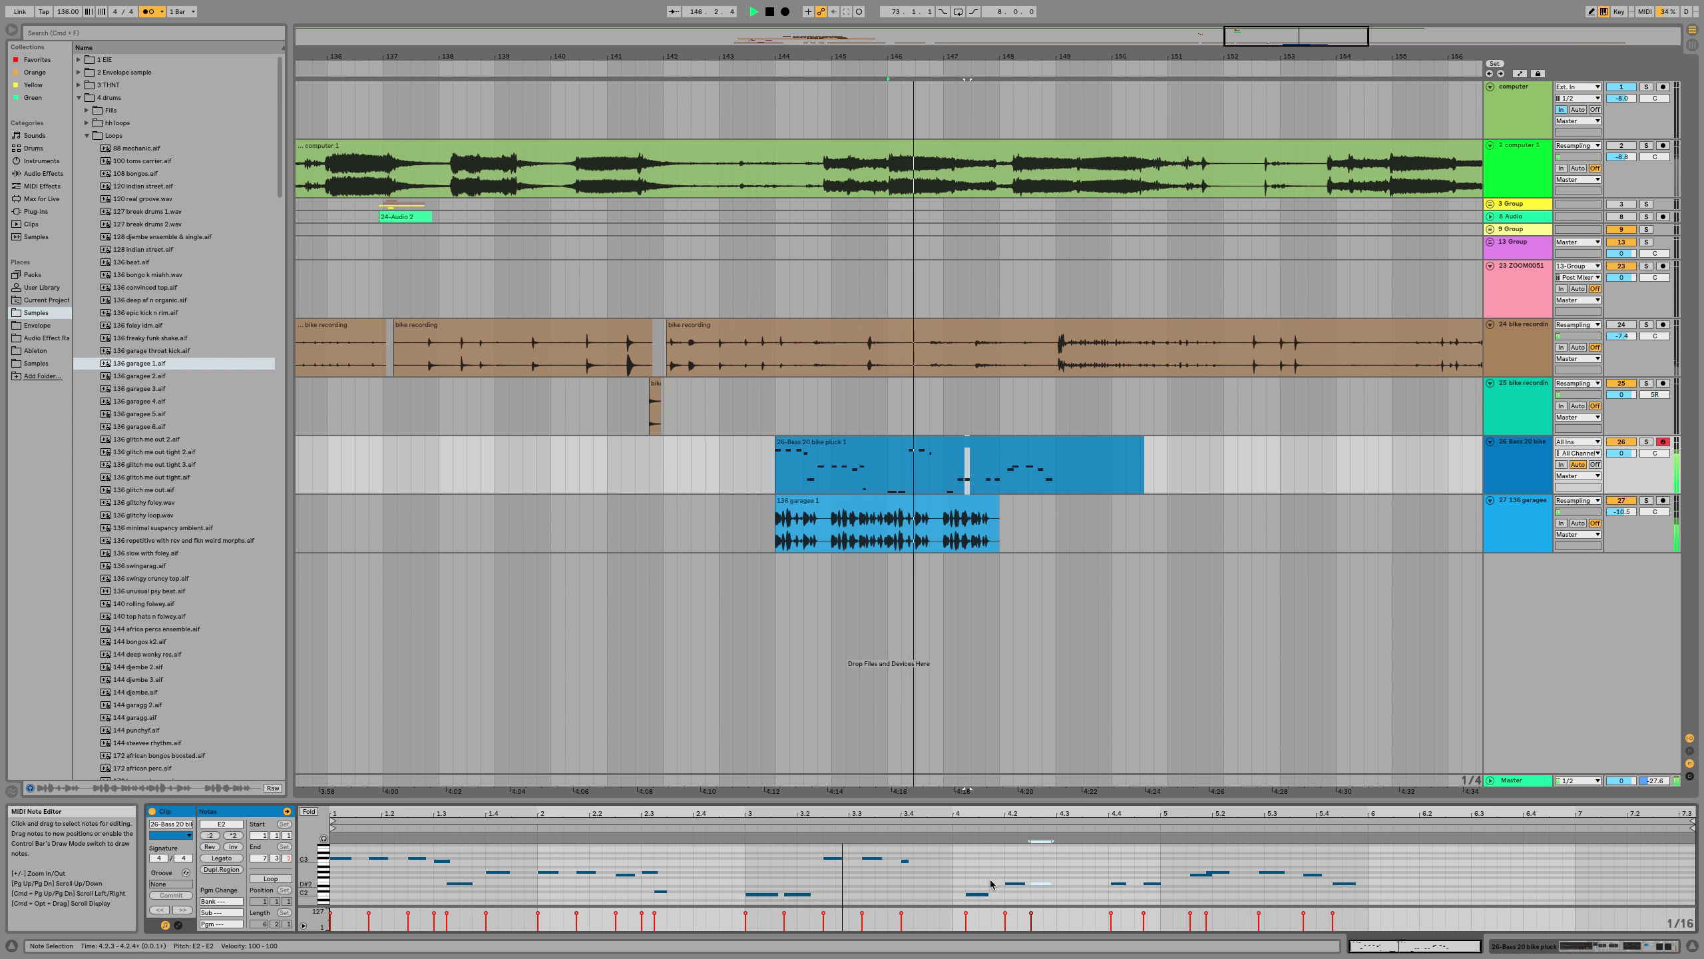
key("space")
key("space")
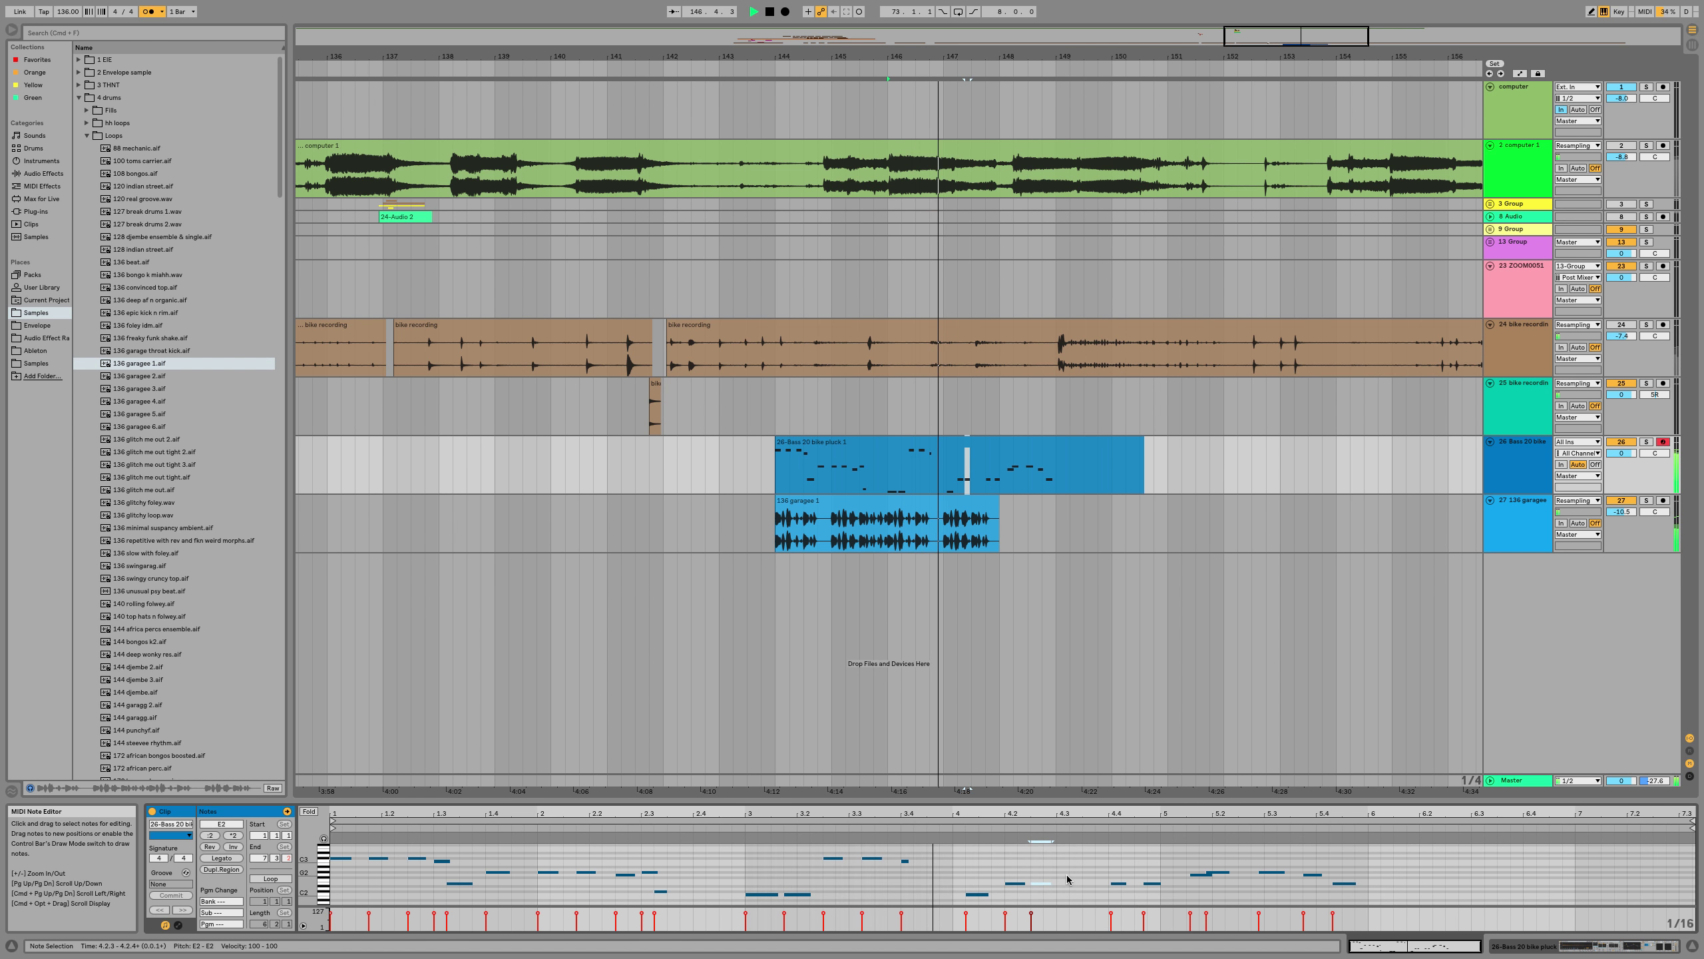
Raise the two E2 notes around 4.4.1 to C#3 starting at 4.3.1, and follow them with short C3 and F2 notes, the F2 at 4.4.2
left_click_drag(1110, 871, 1156, 891)
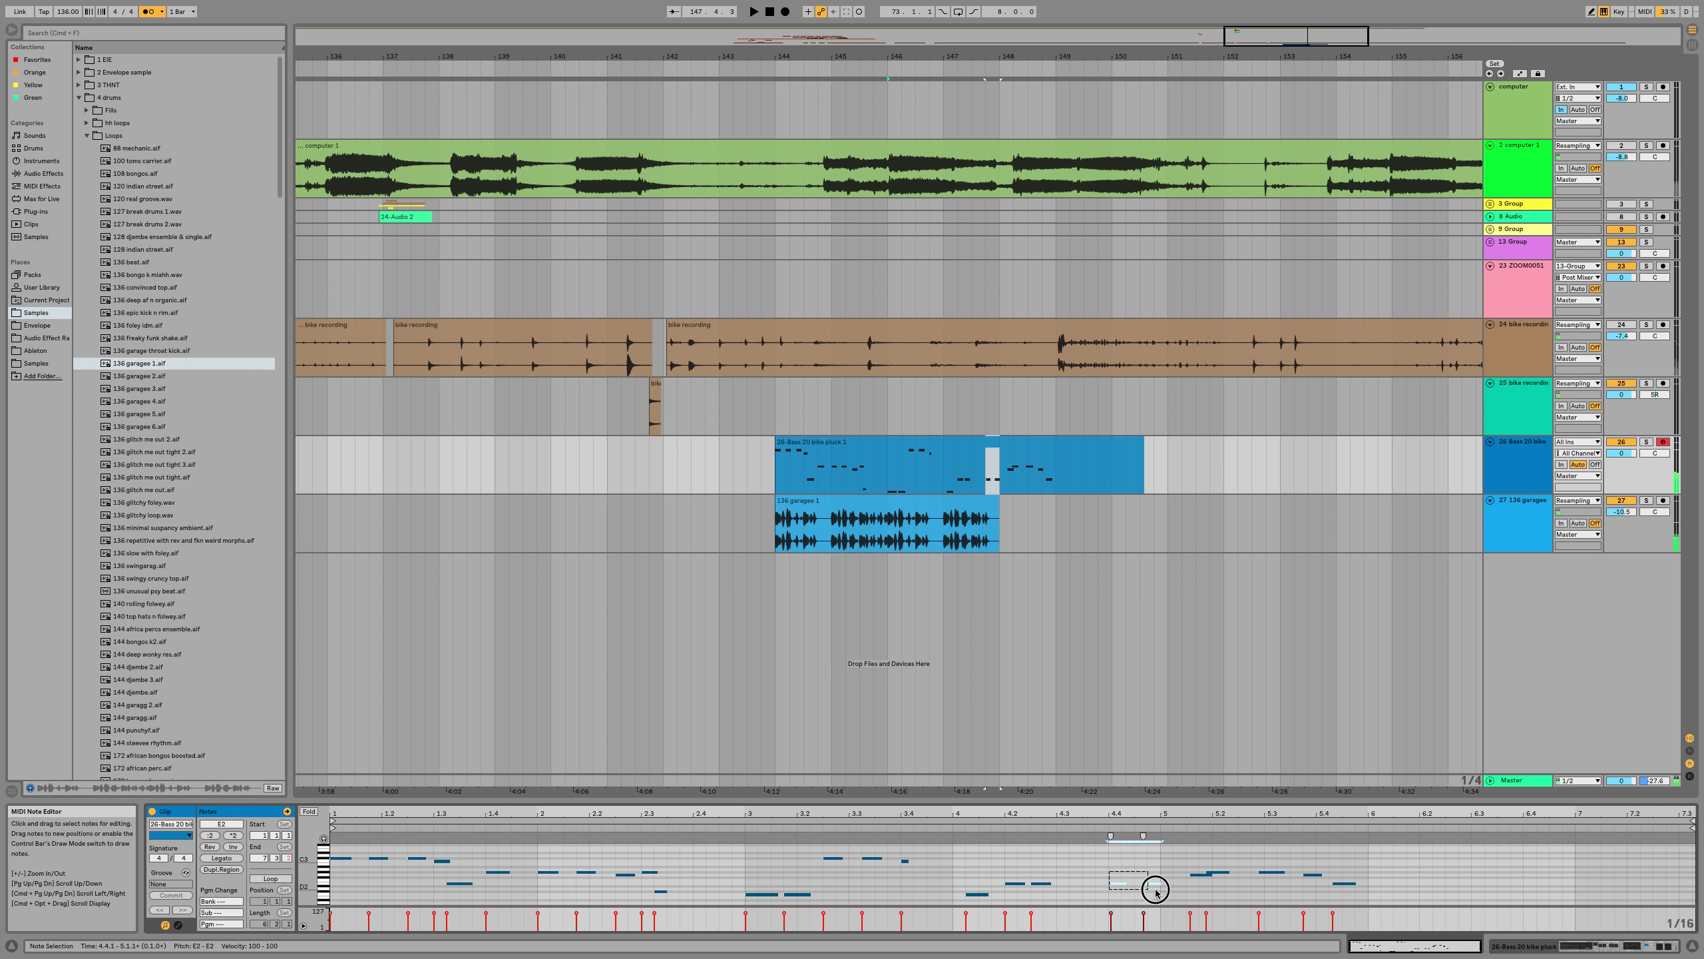
left_click(1112, 884)
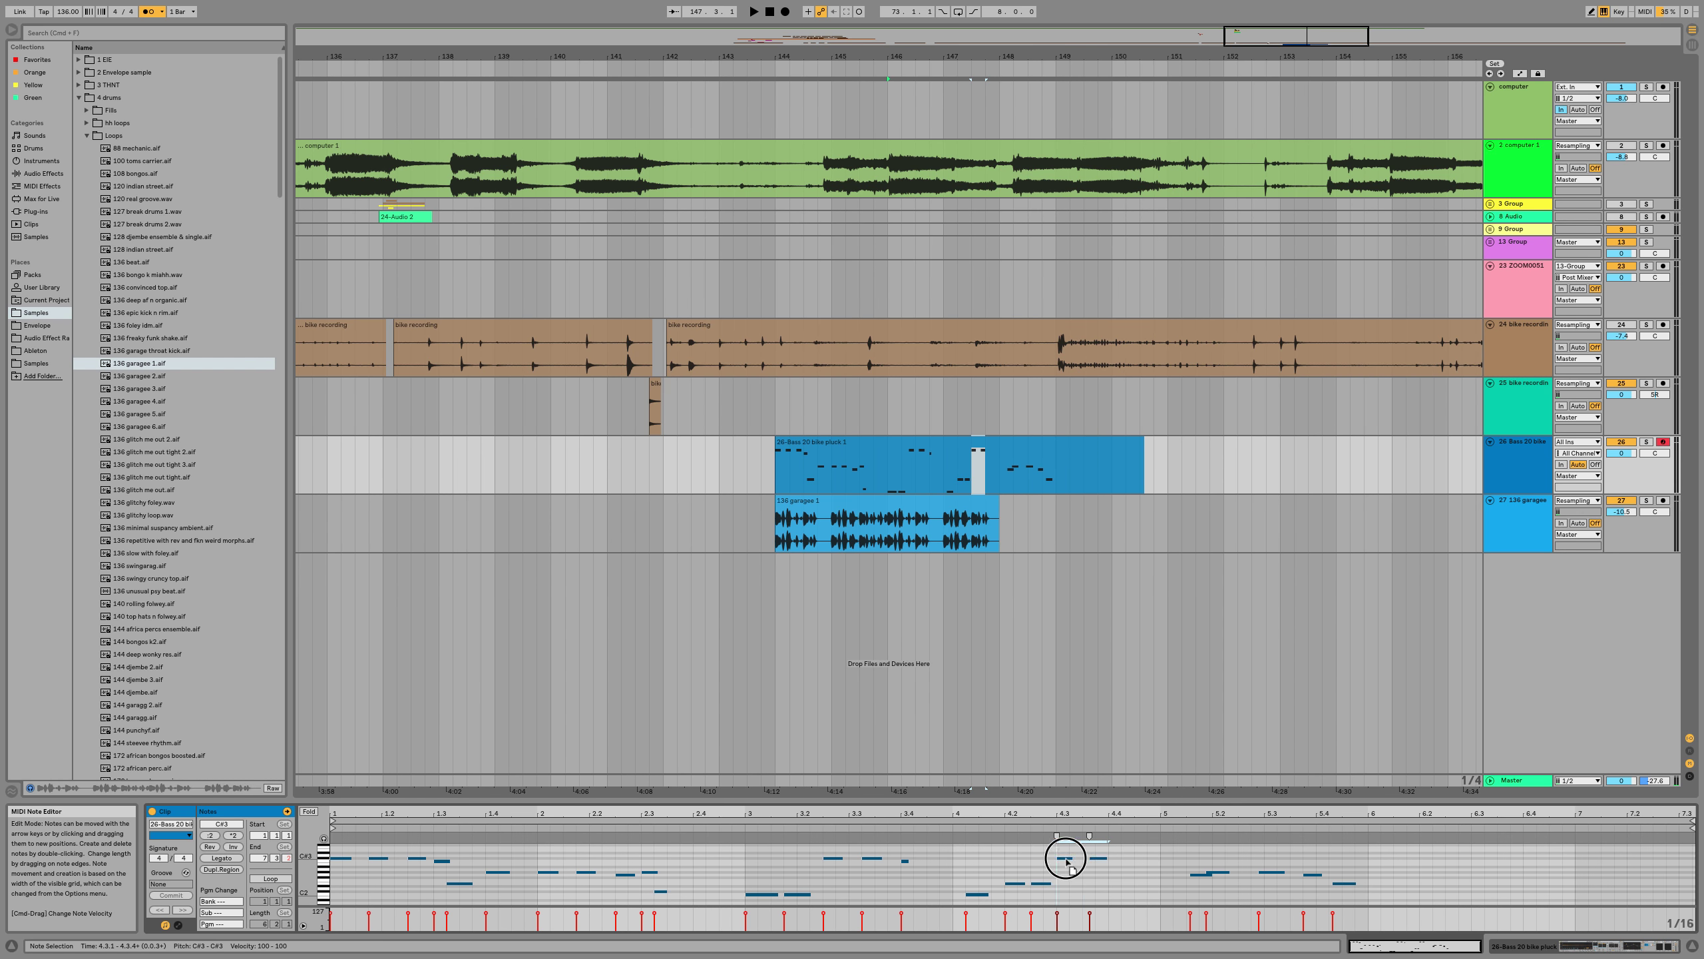
left_click_drag(1098, 863, 1096, 863)
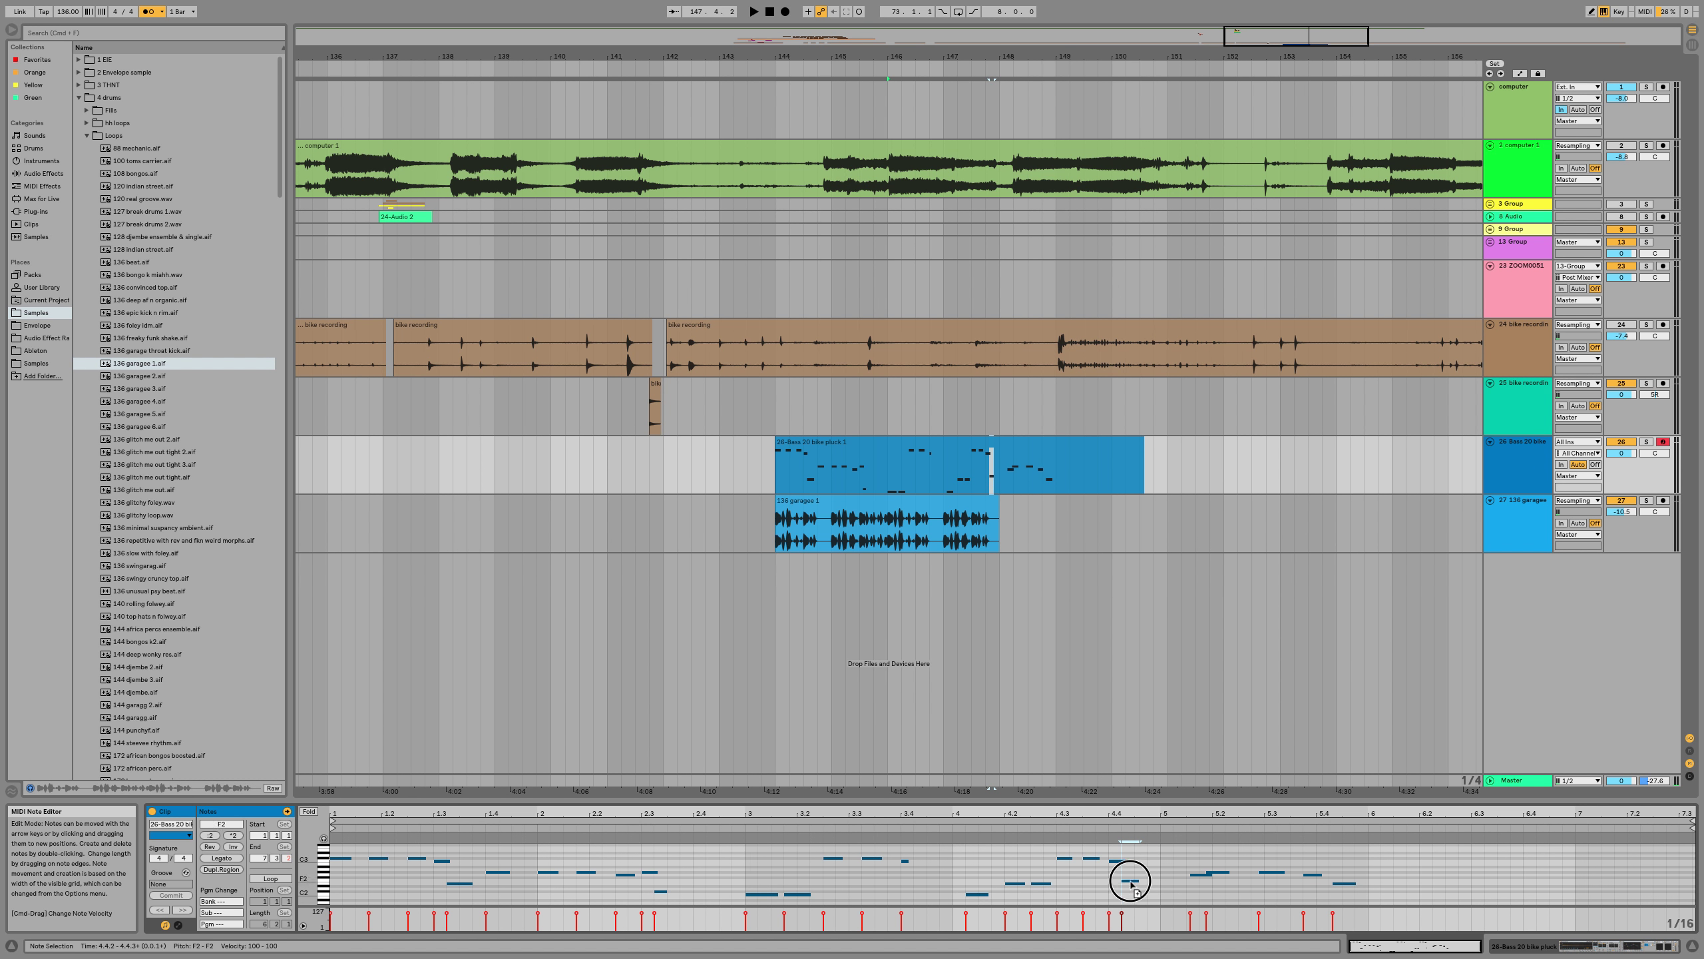
Delete the leftover recorded notes from bar 5 onward while the bass part plays back
key("space")
left_click_drag(1184, 866, 1413, 900)
key("Delete")
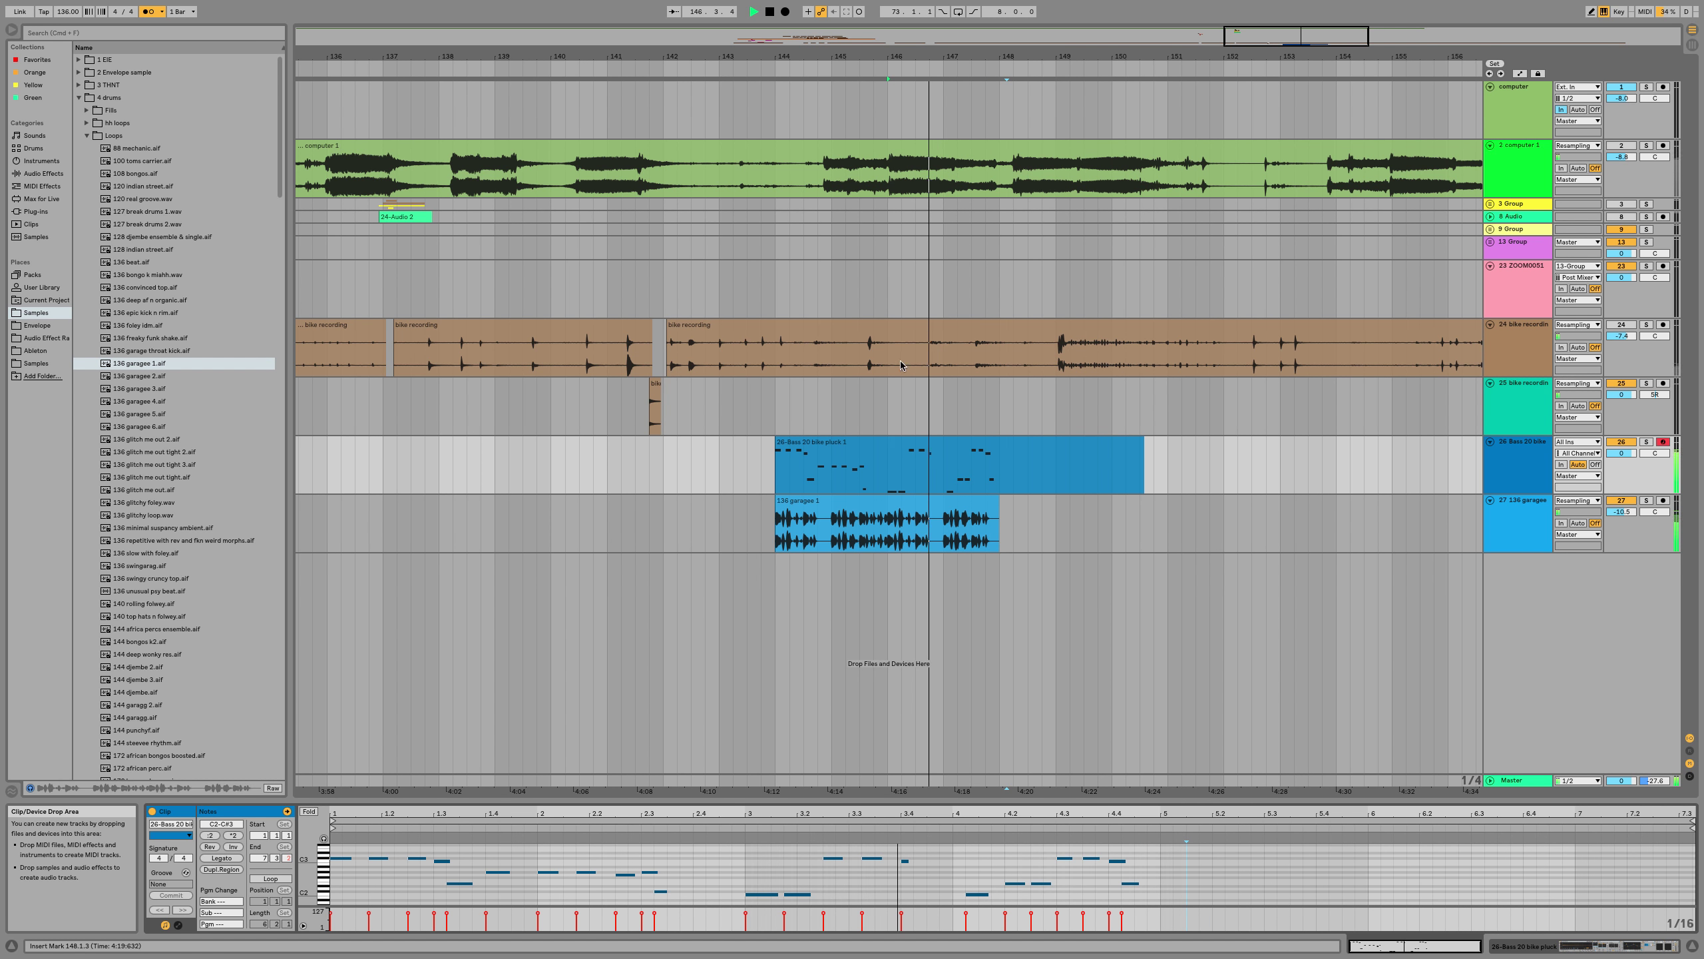
Loop the arrangement over the four-bar 136 garages 1 clip starting at bar 144
left_click(847, 439)
left_click(984, 511)
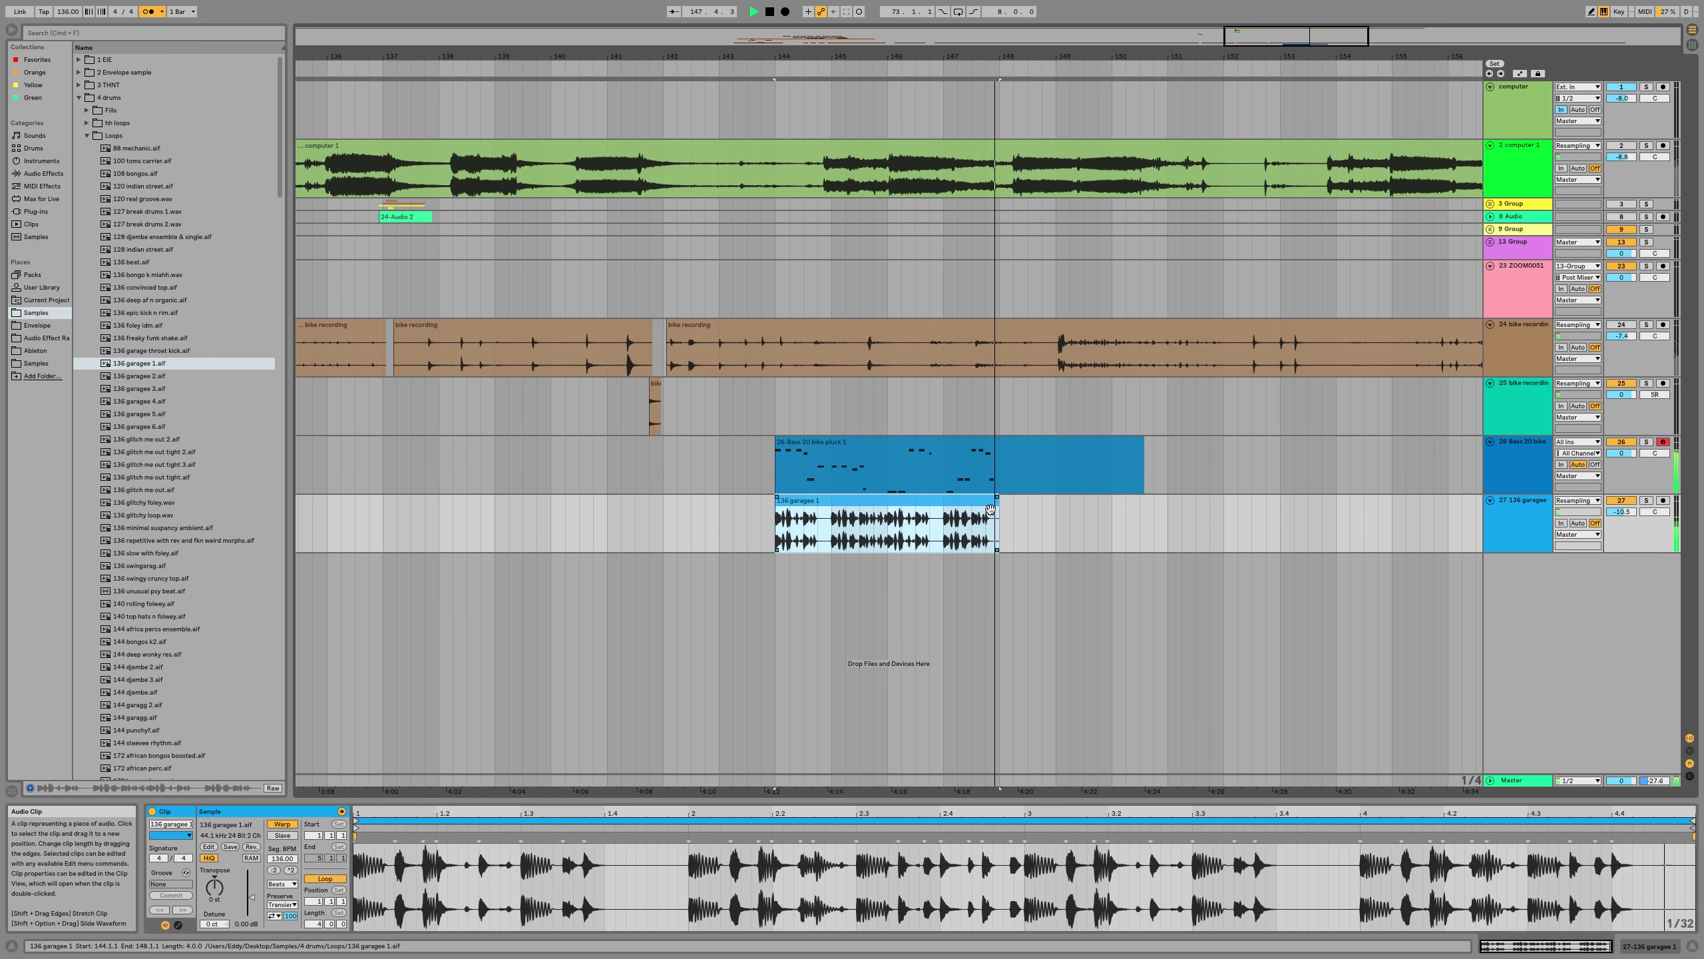
key("super+l")
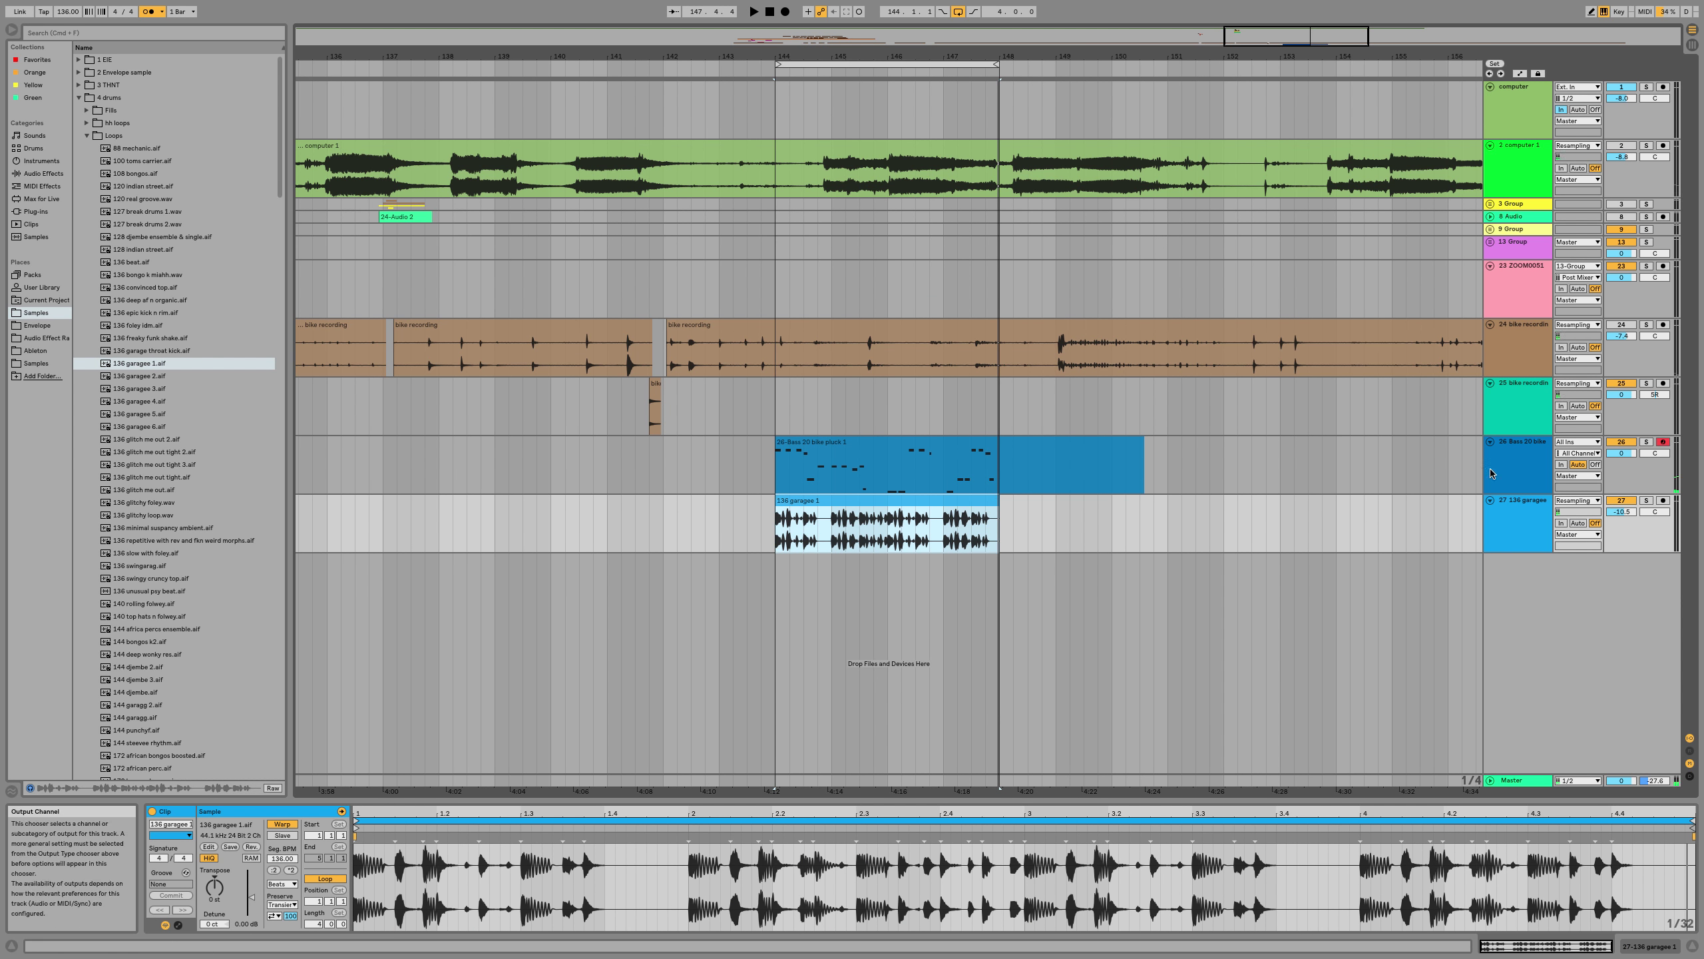
Add an EQ Eight to the 136 garages drum track, cut its lows at about 147 Hz, and play the loop
left_click(1522, 518)
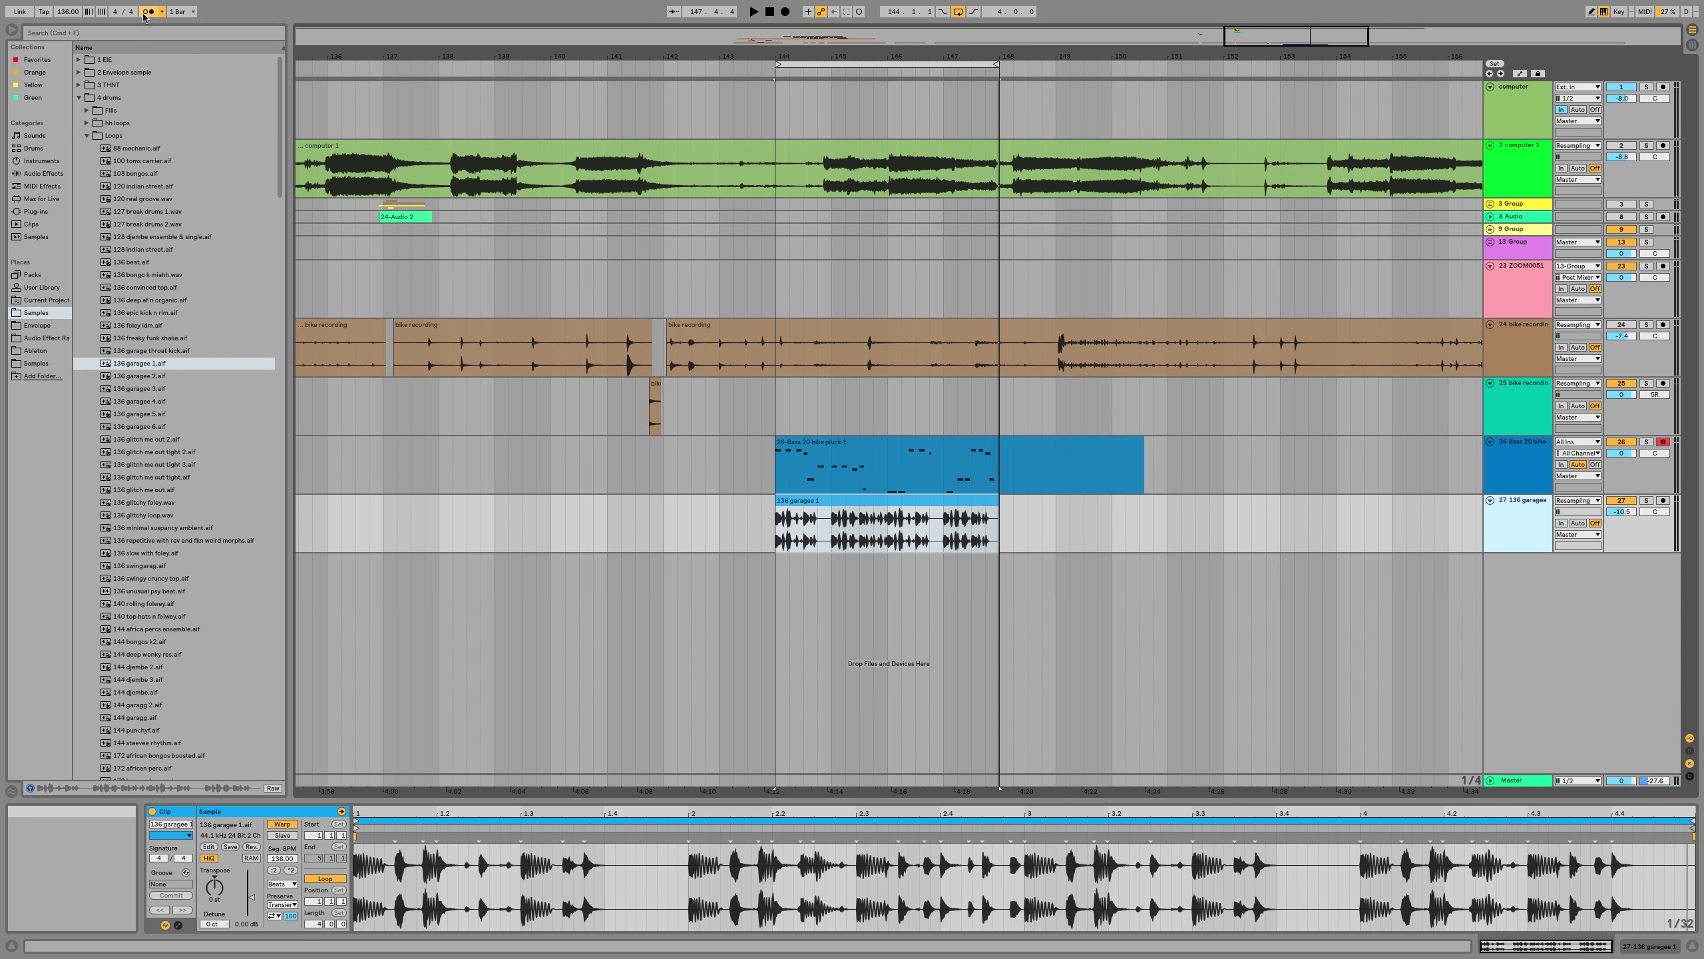
left_click(37, 176)
left_click(109, 212)
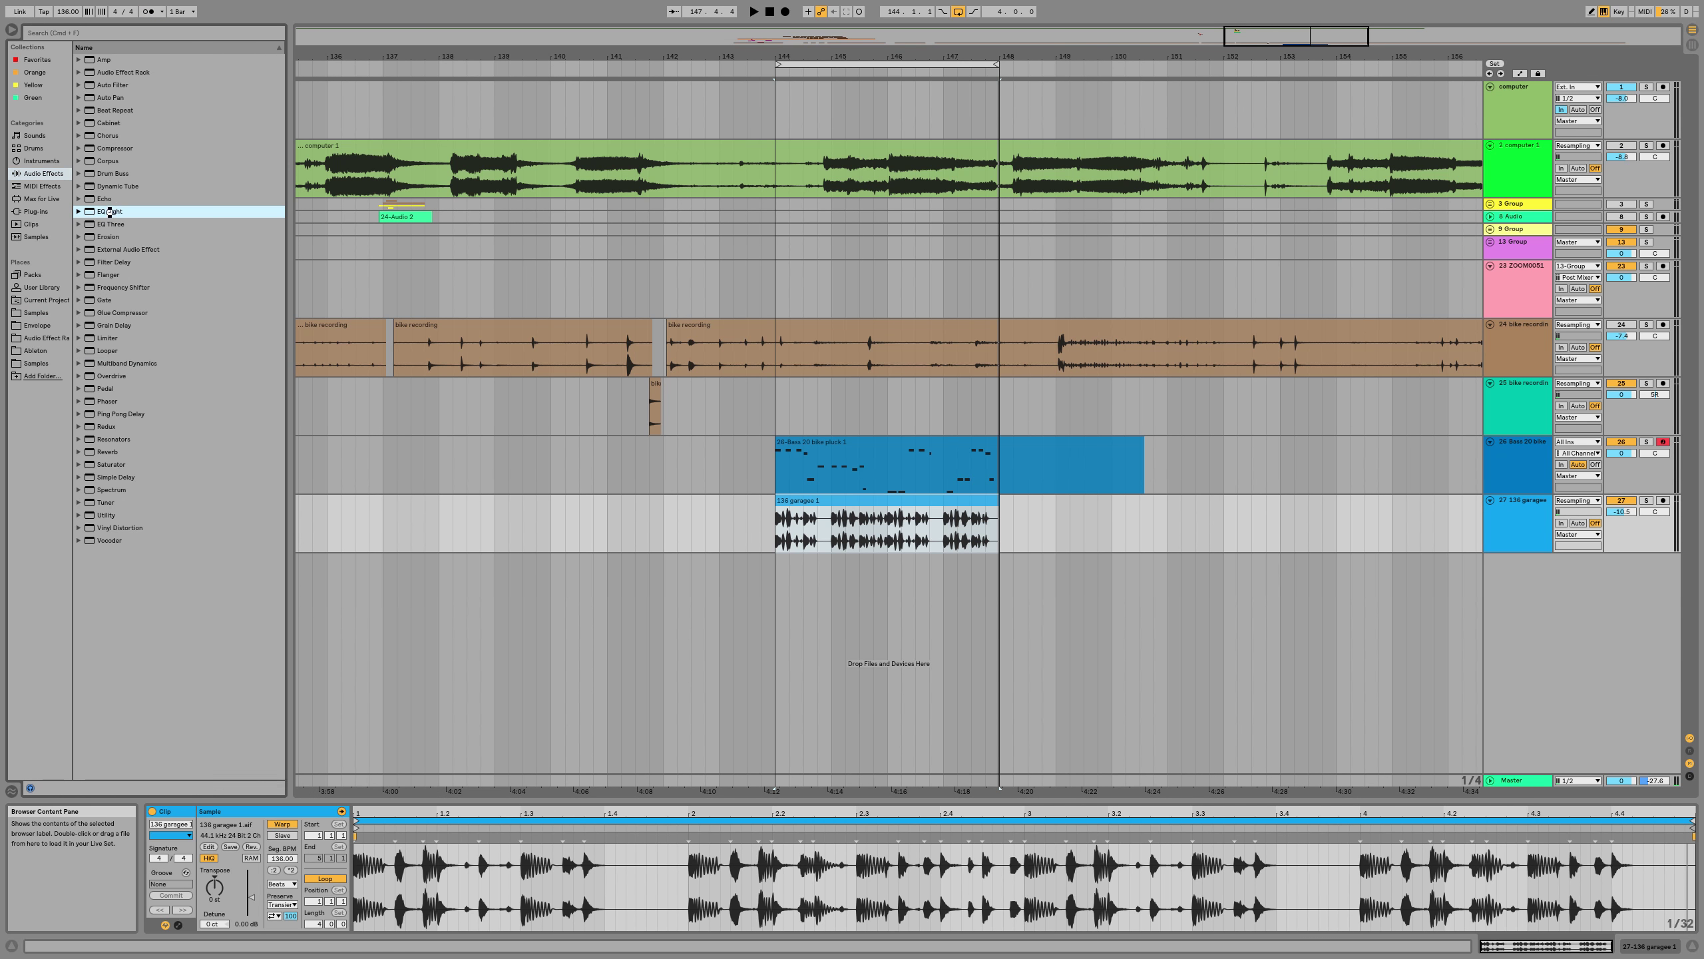
left_click_drag(179, 426, 276, 873)
key("space")
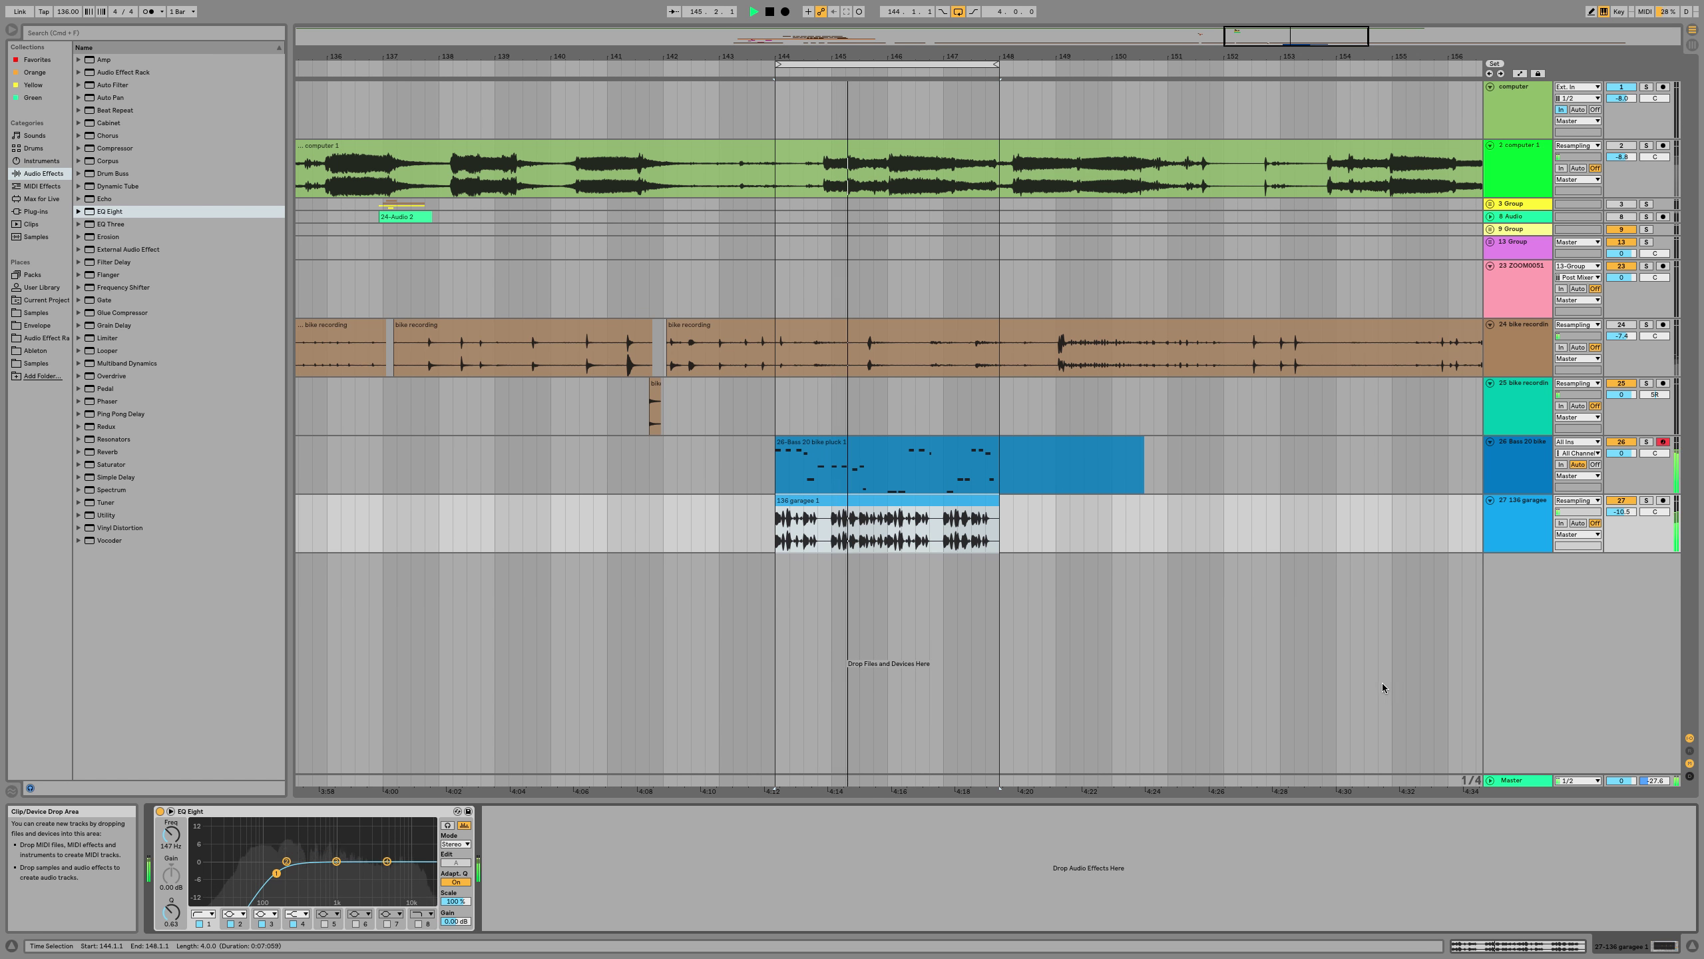
Trim the bass clip's end to the four-bar loop, and insert an EQ Eight between kHs Distortion and Limiter on the bass track
left_click_drag(1142, 449, 1002, 449)
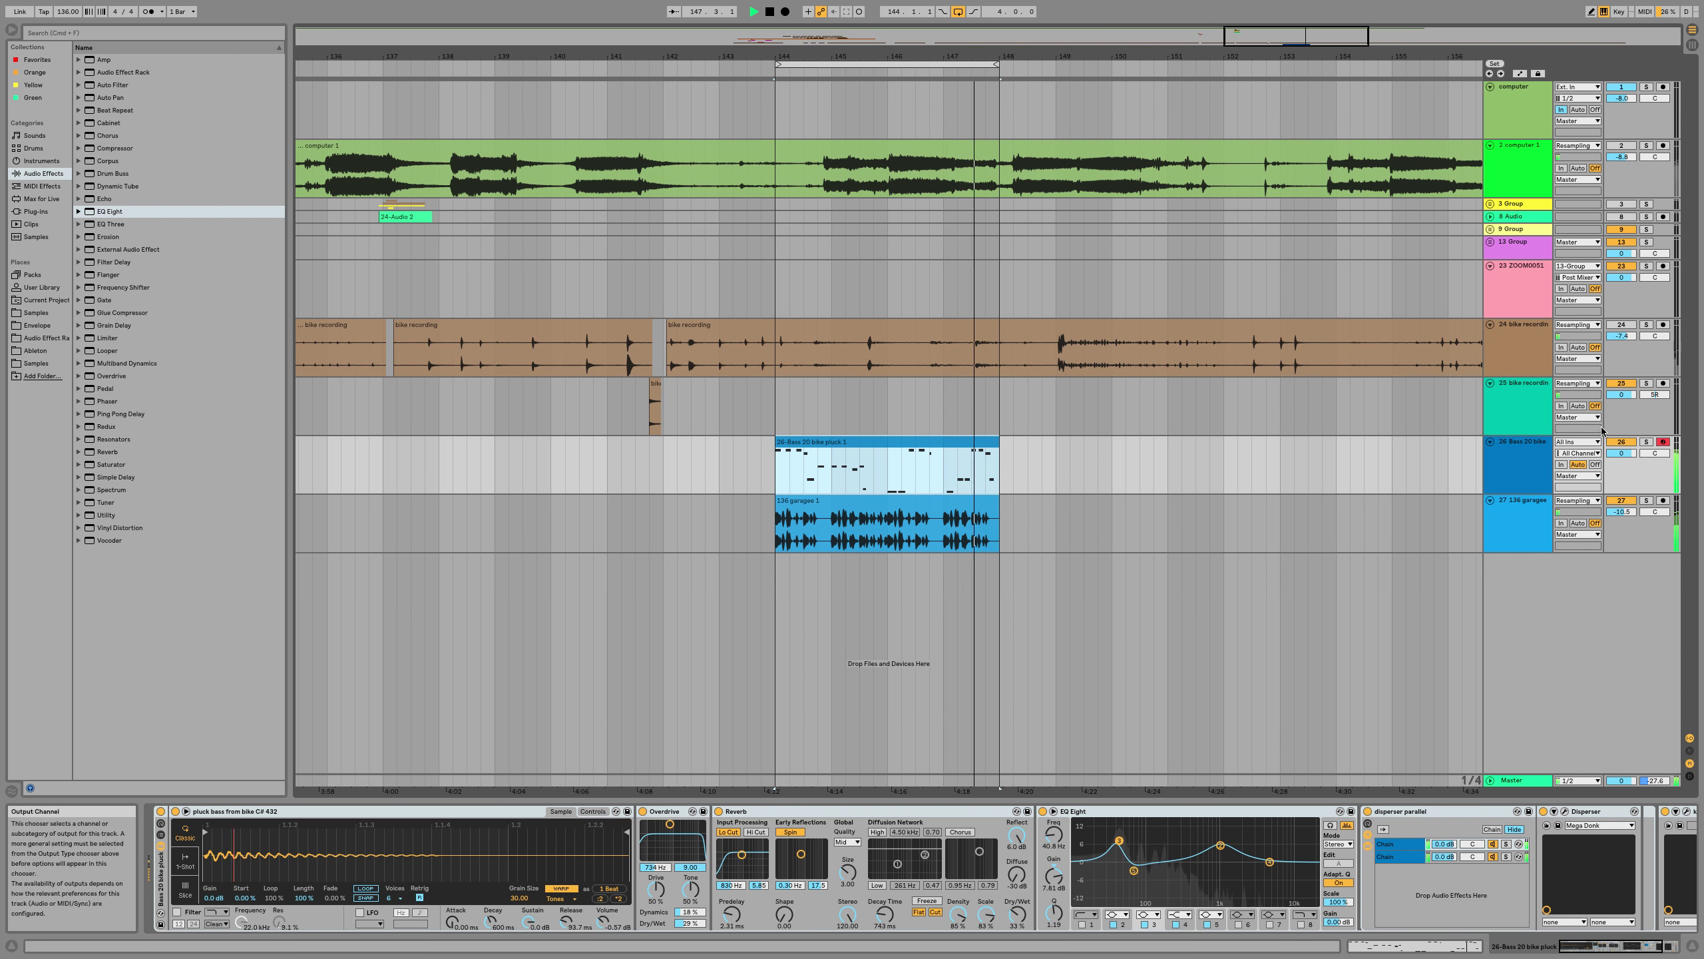
left_click(1548, 461)
scroll(1335, 866, "down", 3)
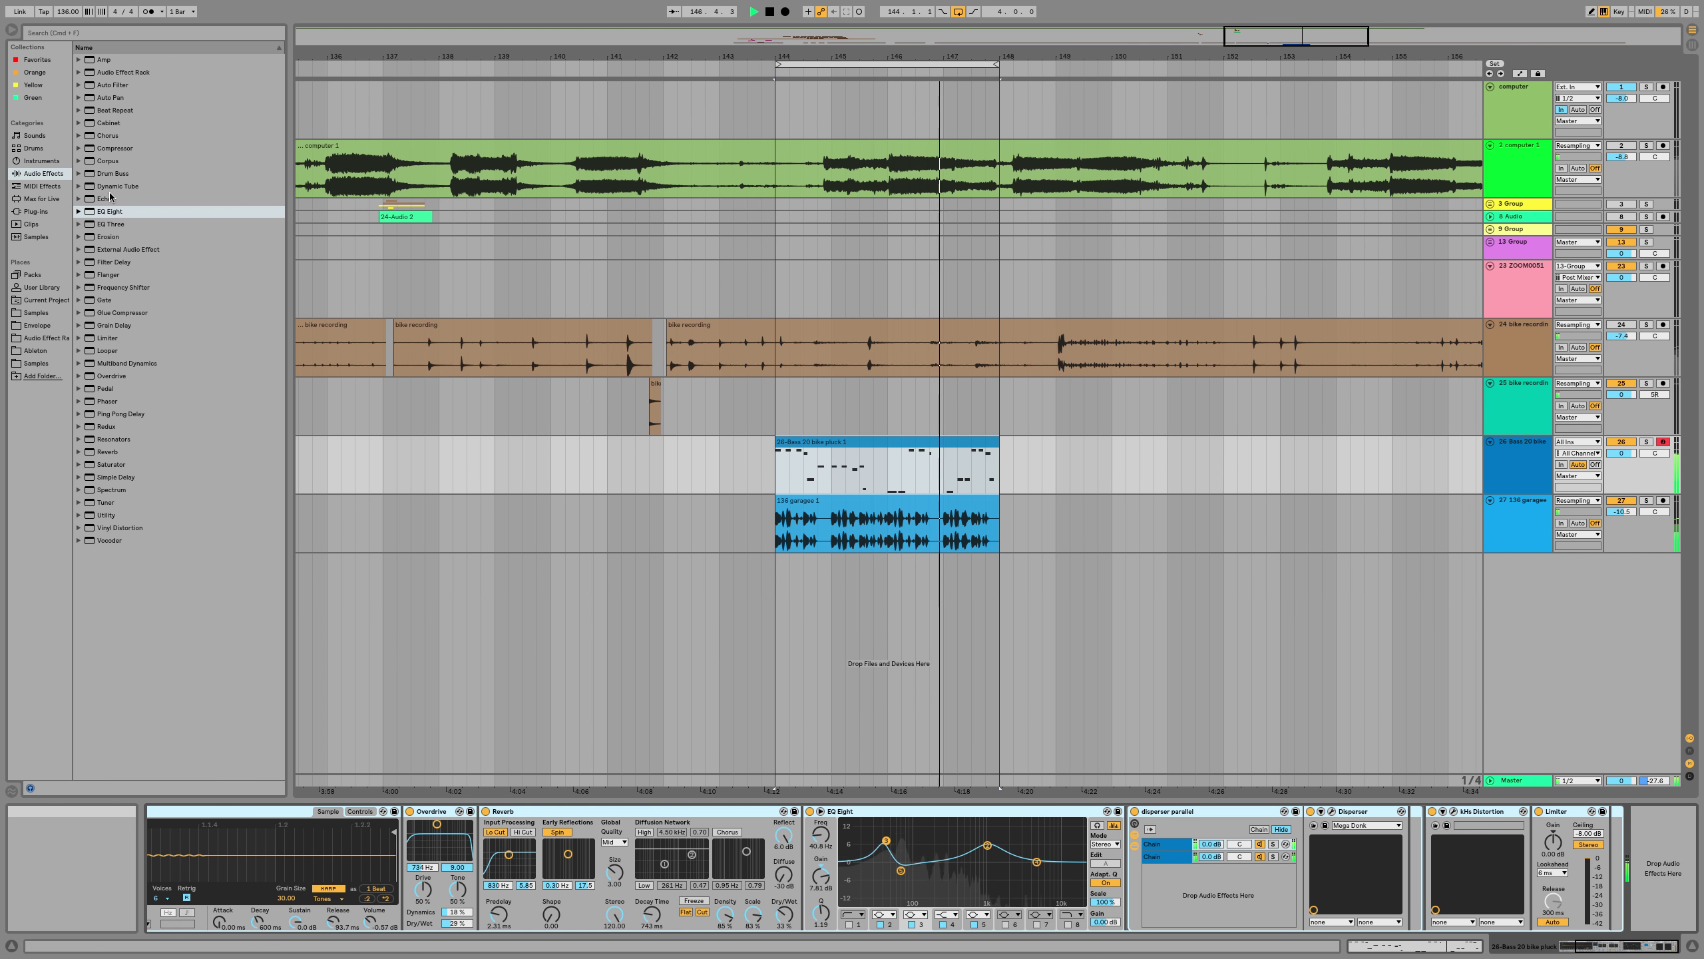
left_click_drag(104, 215, 1510, 853)
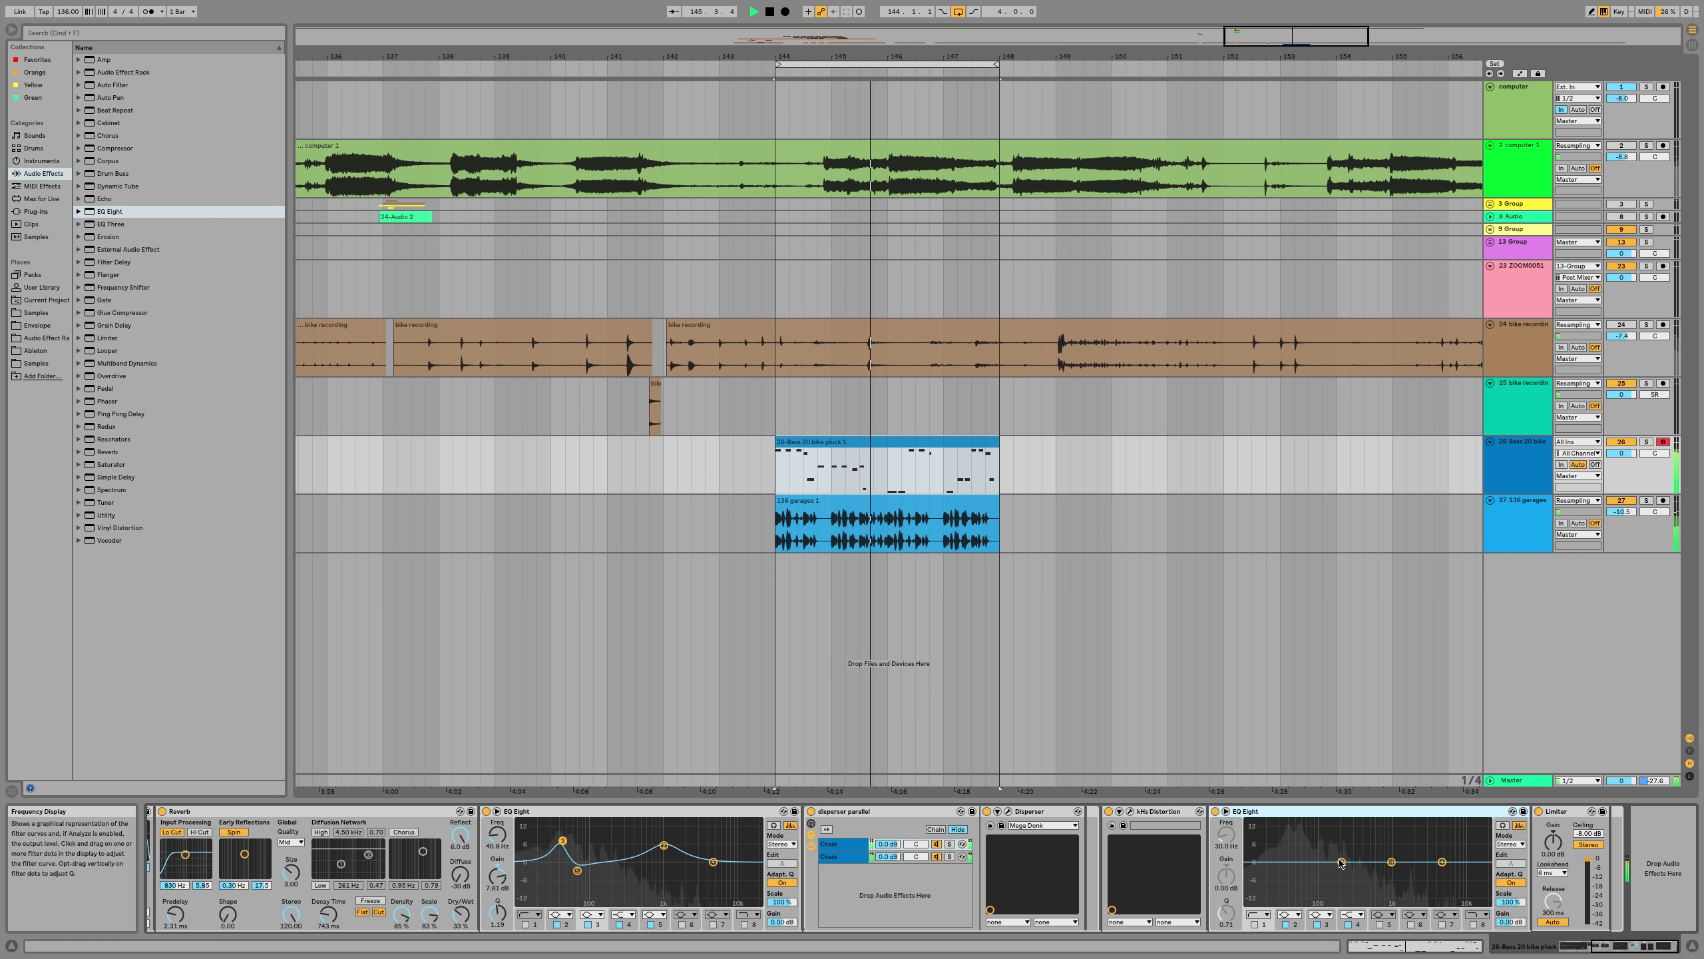
Shape the new EQ Eight on the bass to lower the low end slightly and lift the range above it
left_click_drag(1340, 863, 1318, 860)
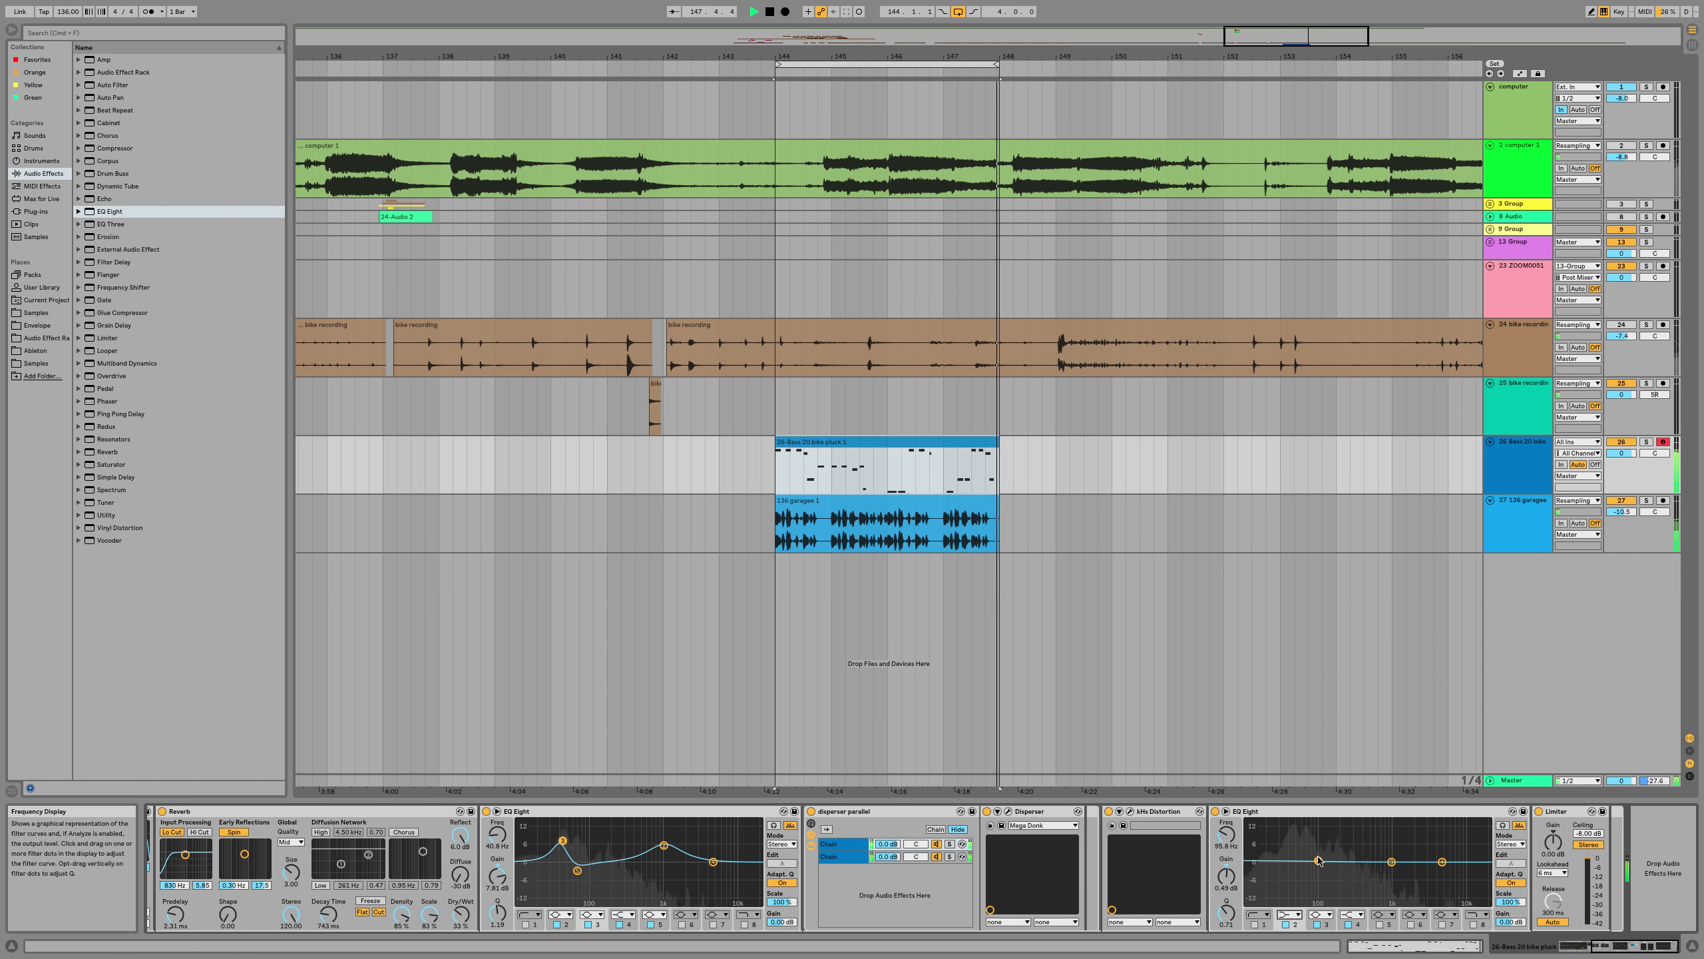
left_click_drag(1317, 870, 1330, 872)
left_click_drag(1442, 862, 1343, 870)
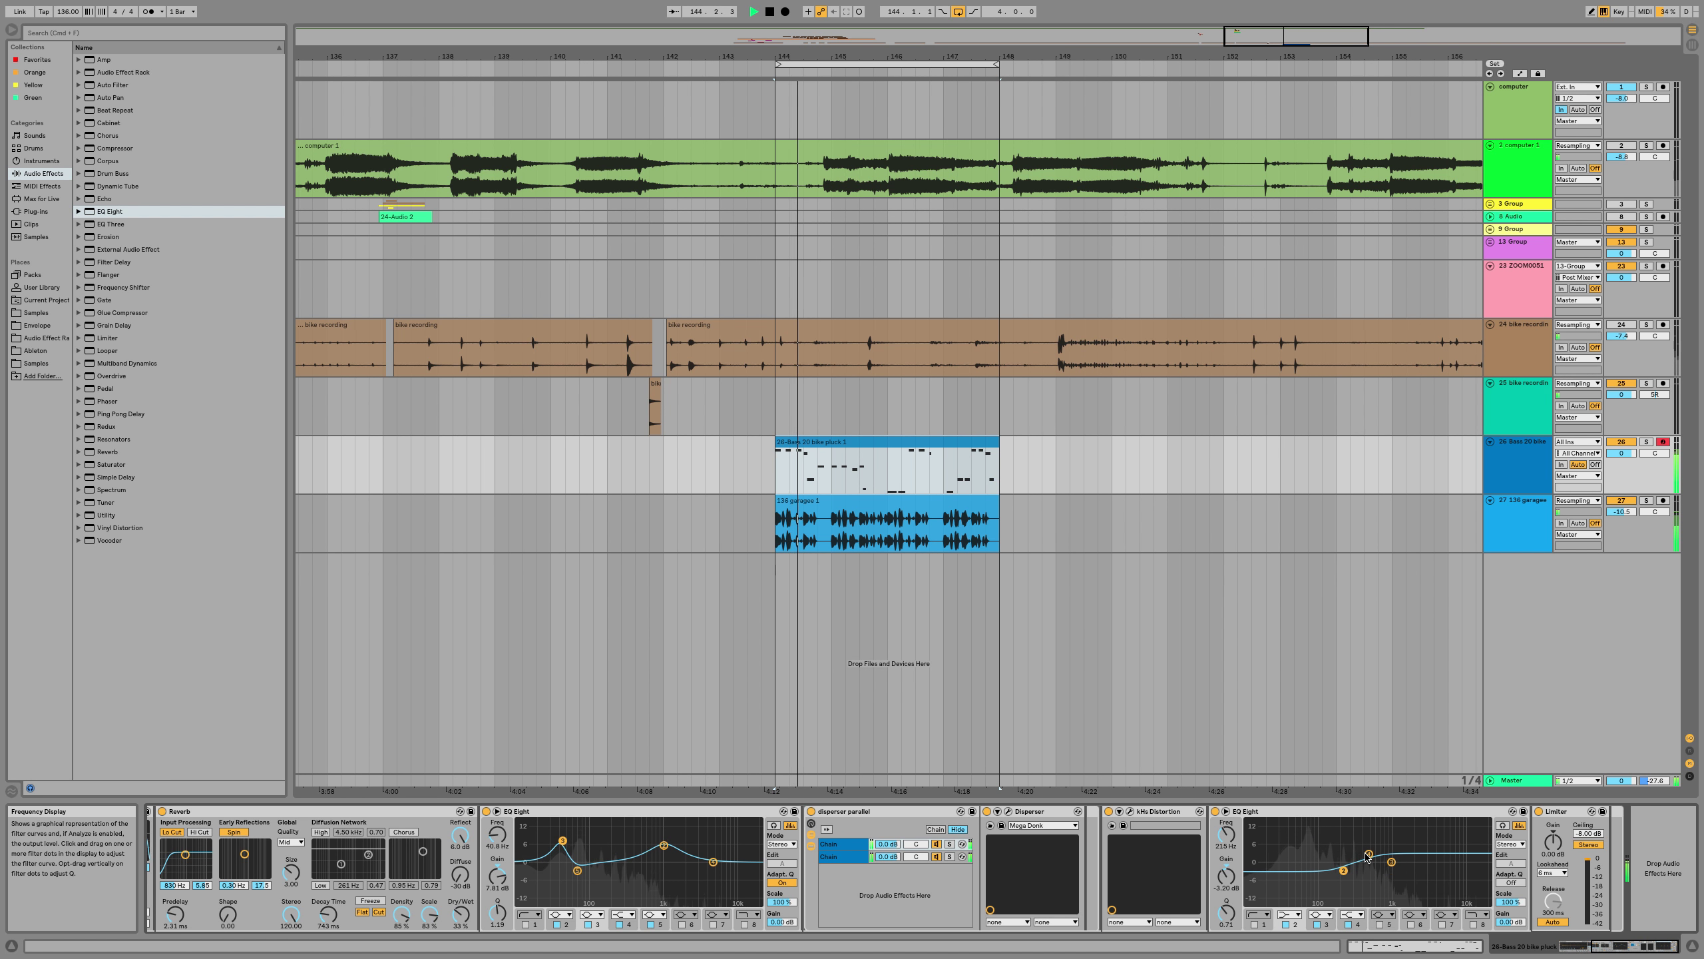
Mute the drum track briefly to hear the bass alone, and switch the drums back on
left_click(1622, 500)
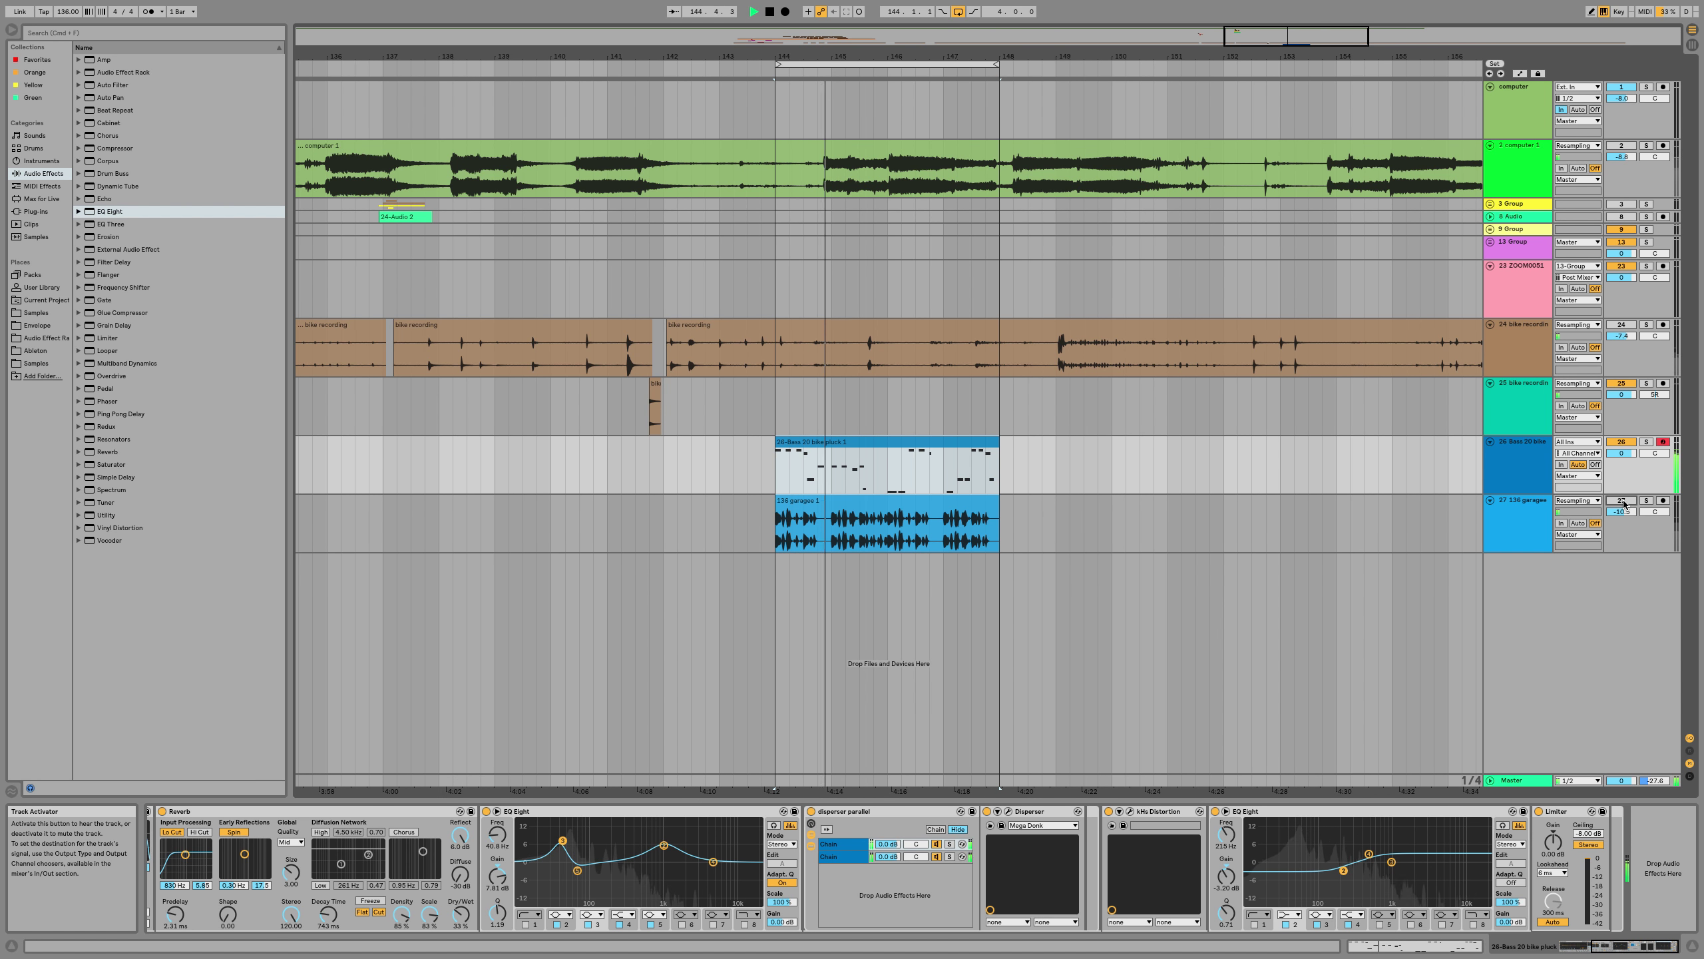
left_click(1622, 501)
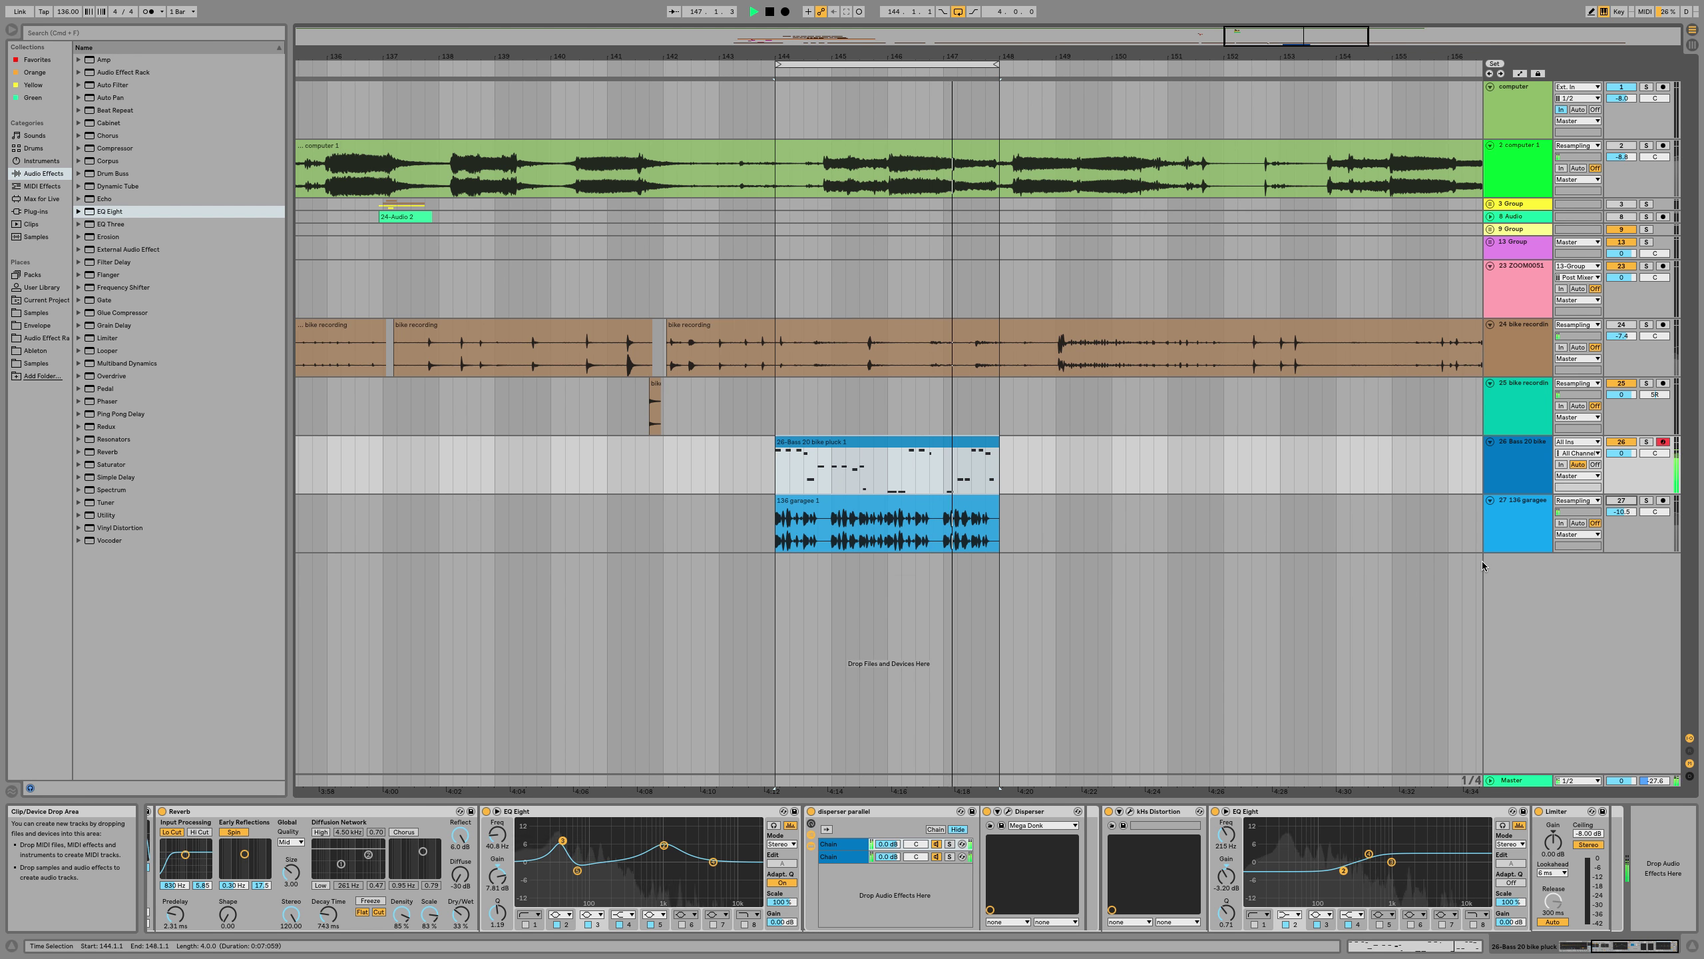
key("space")
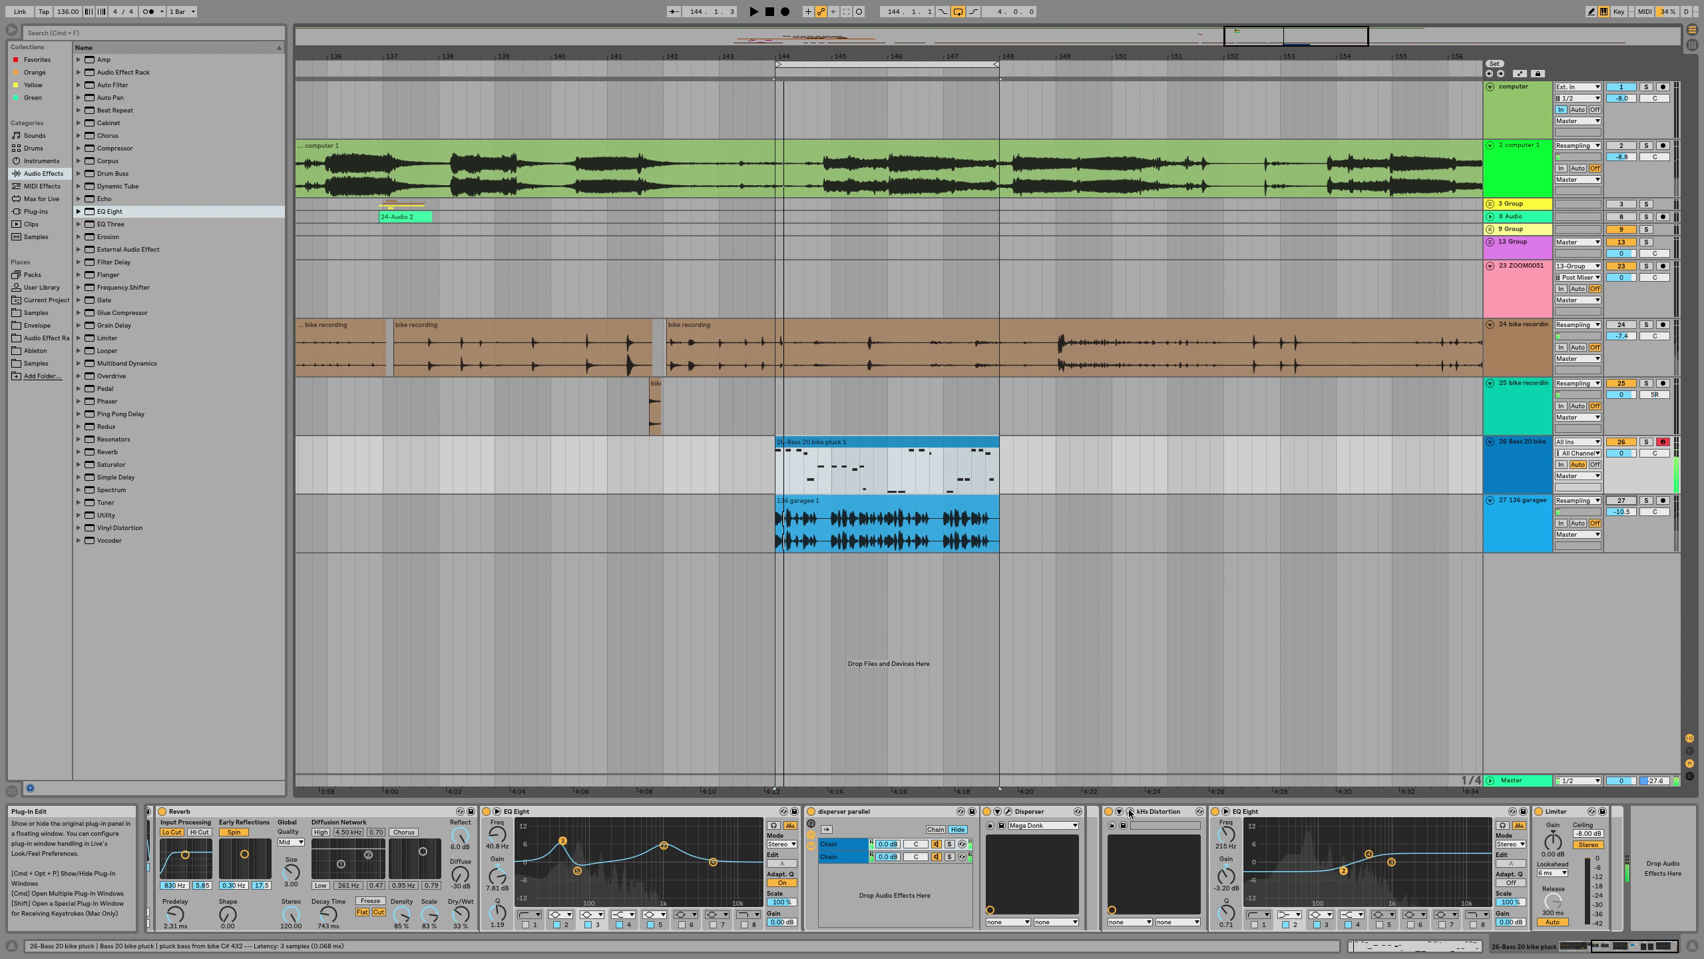
Open the kHs Distortion plug-in on the bass track and set its Bias to about -46 % while auditioning the loop
left_click(1130, 814)
key("space")
key("space")
key("space")
left_click(1127, 567)
key("space")
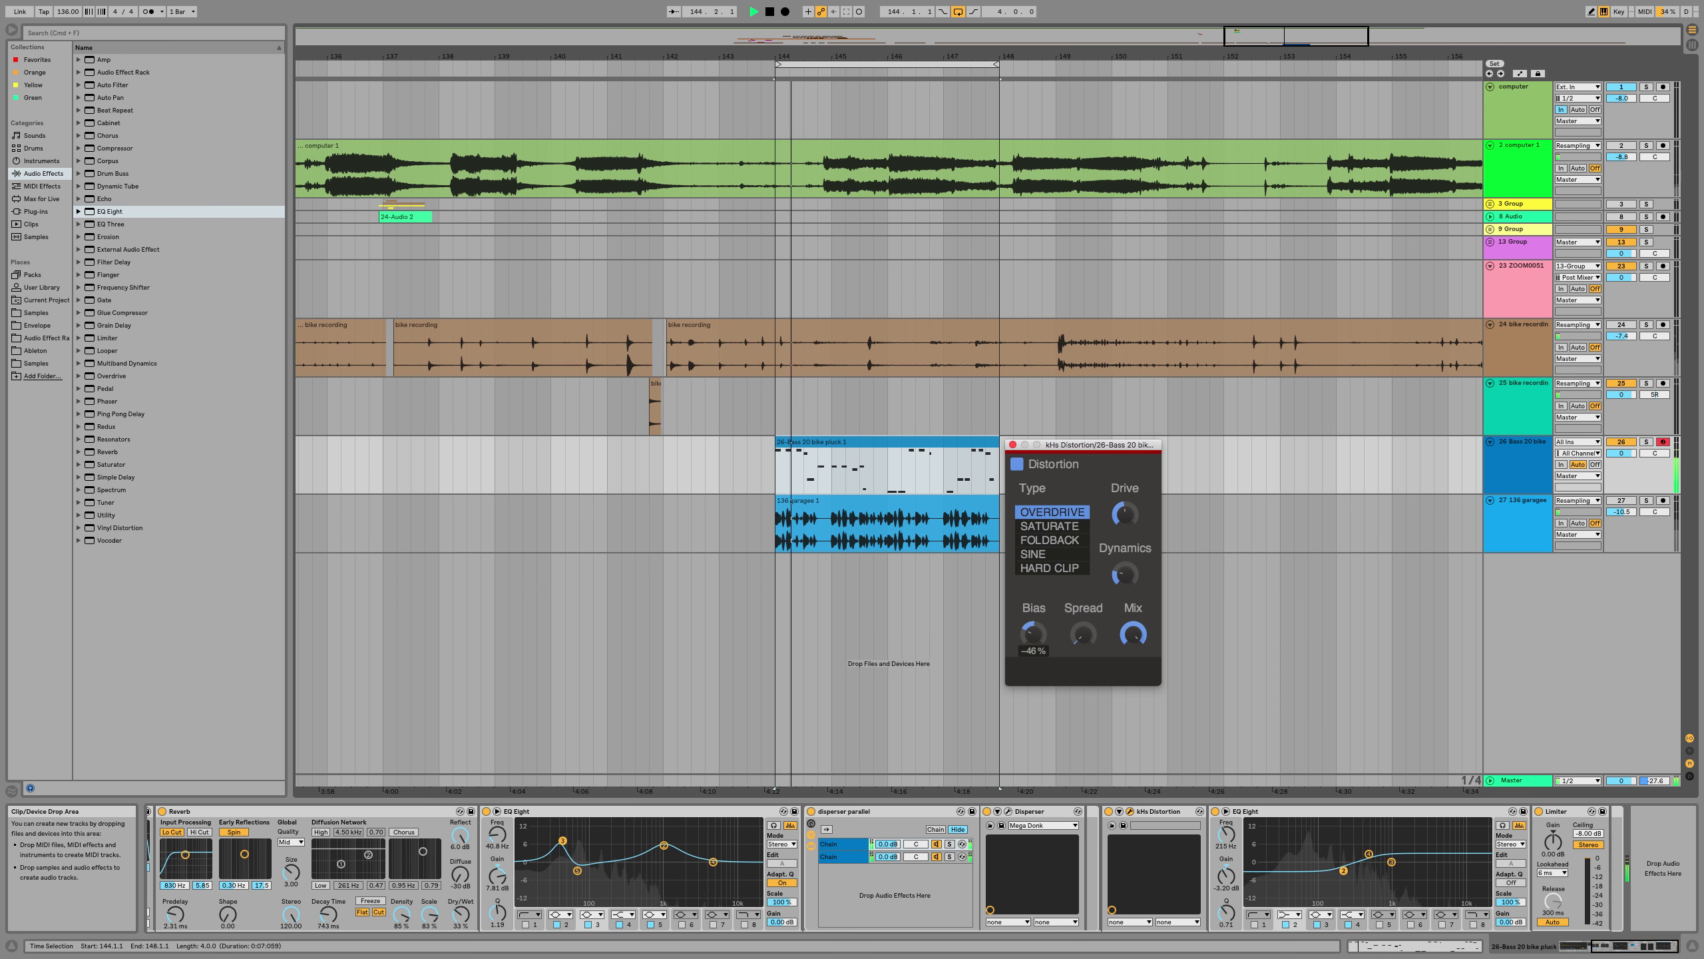
Try the Foldback distortion type on the bass, and return to Overdrive
left_click(1066, 546)
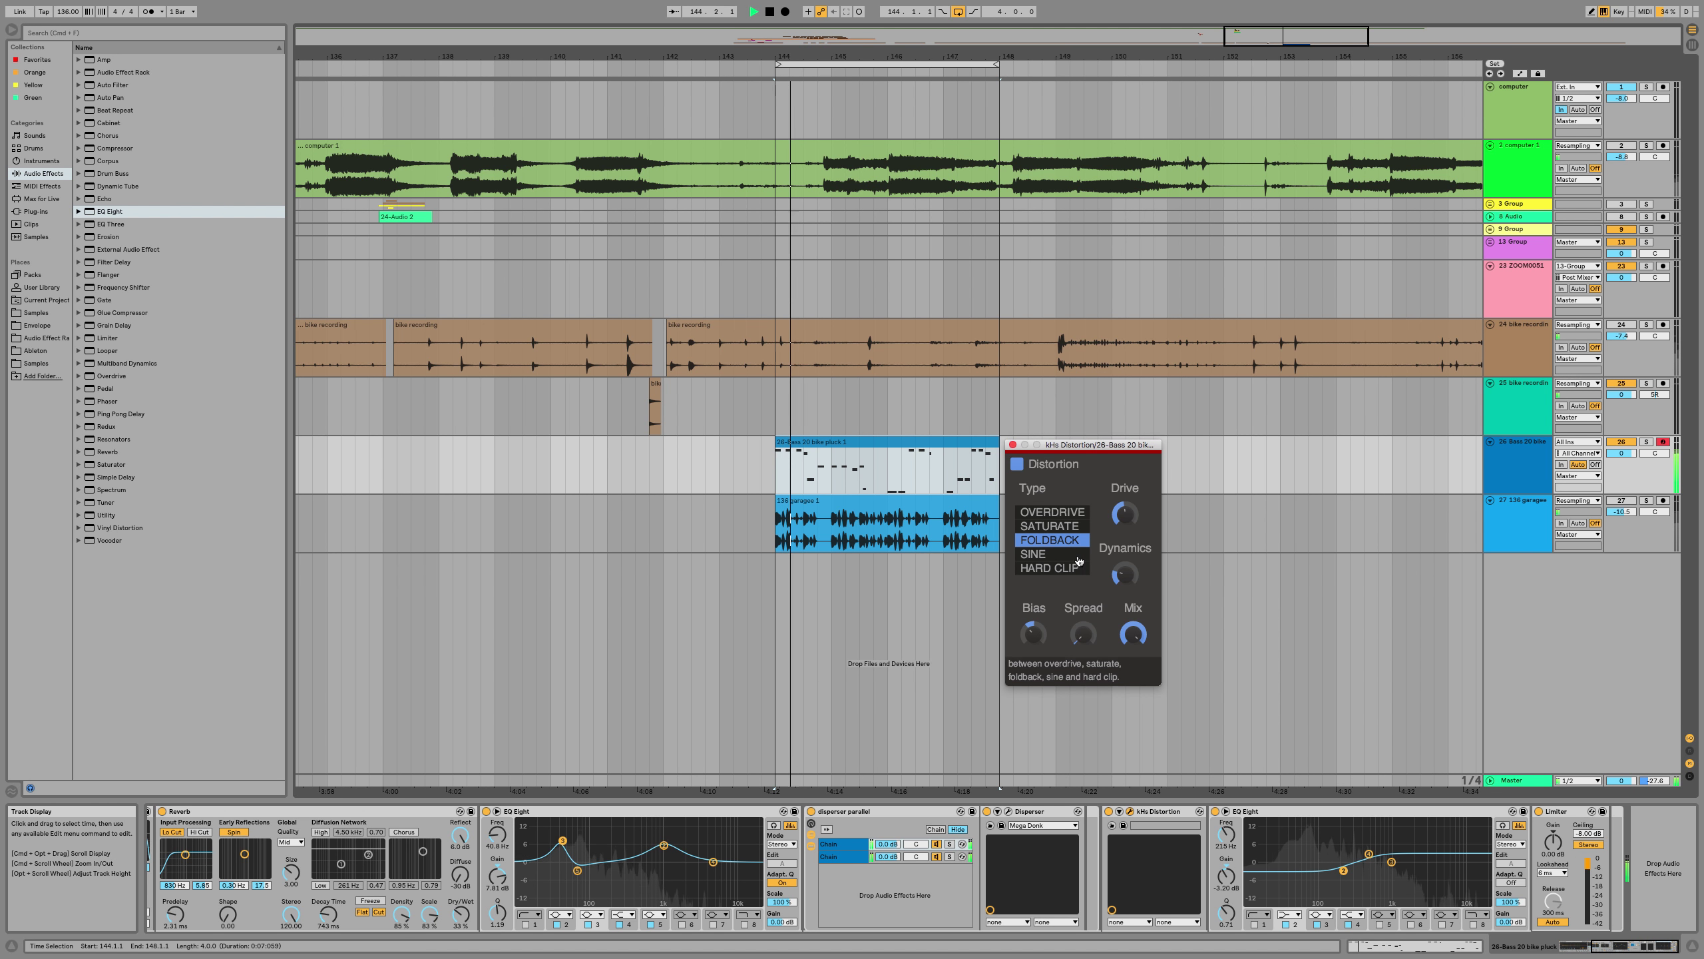
left_click(1055, 540)
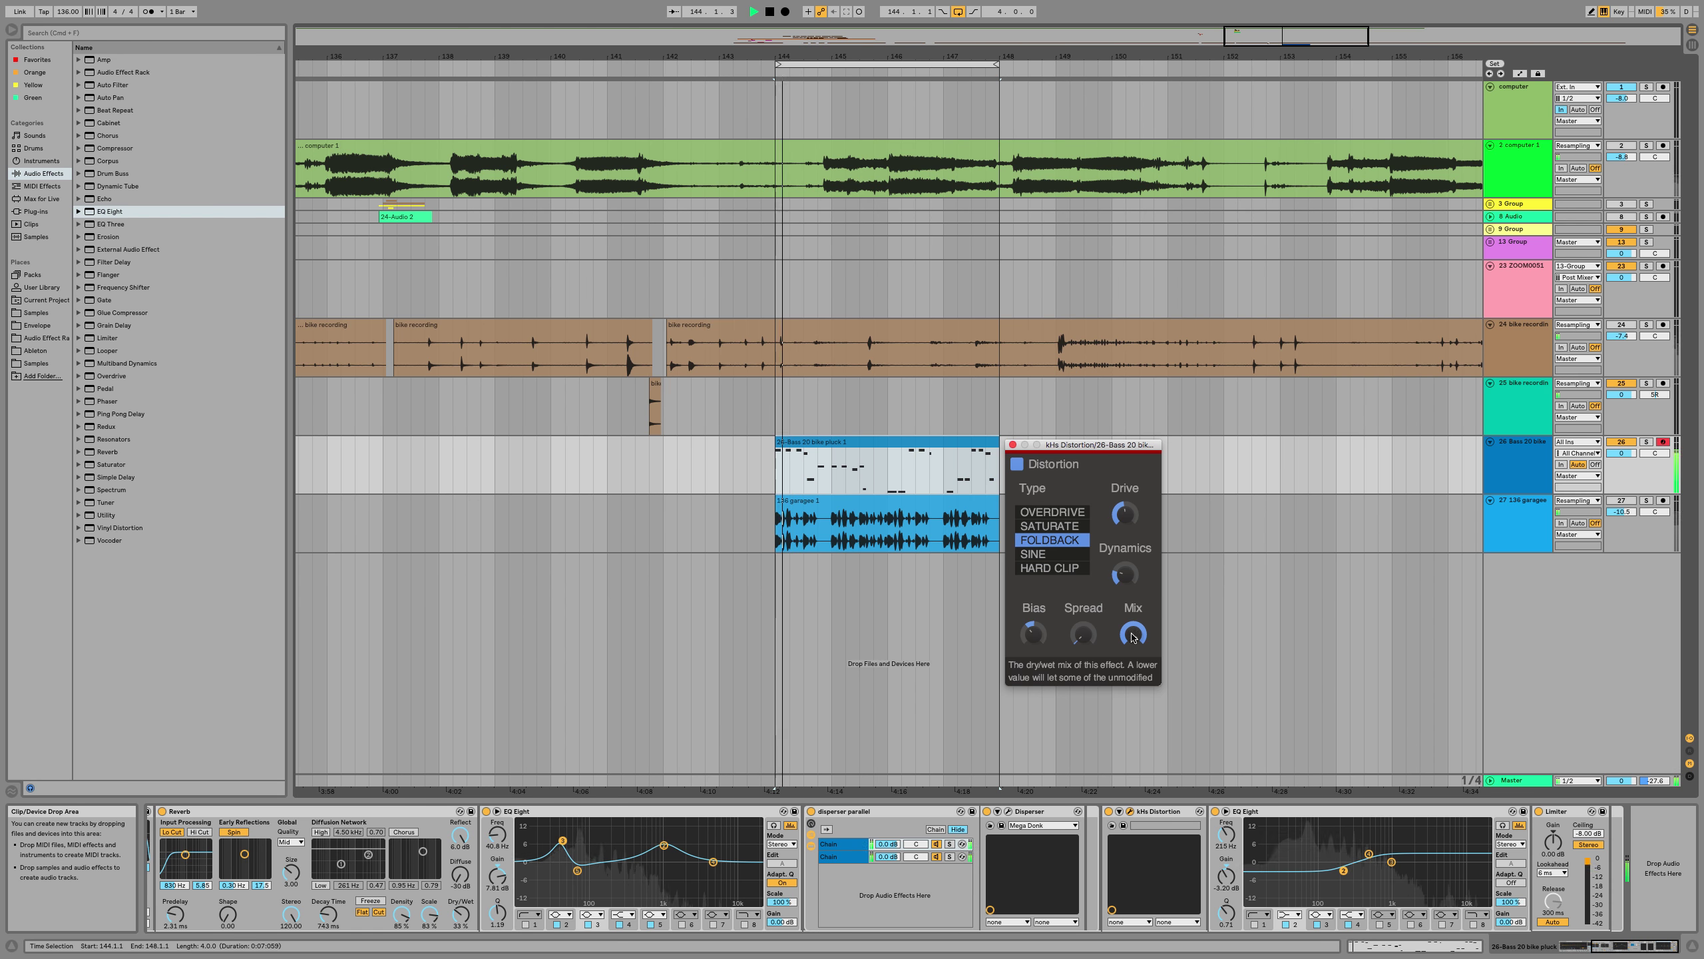
left_click(1080, 513)
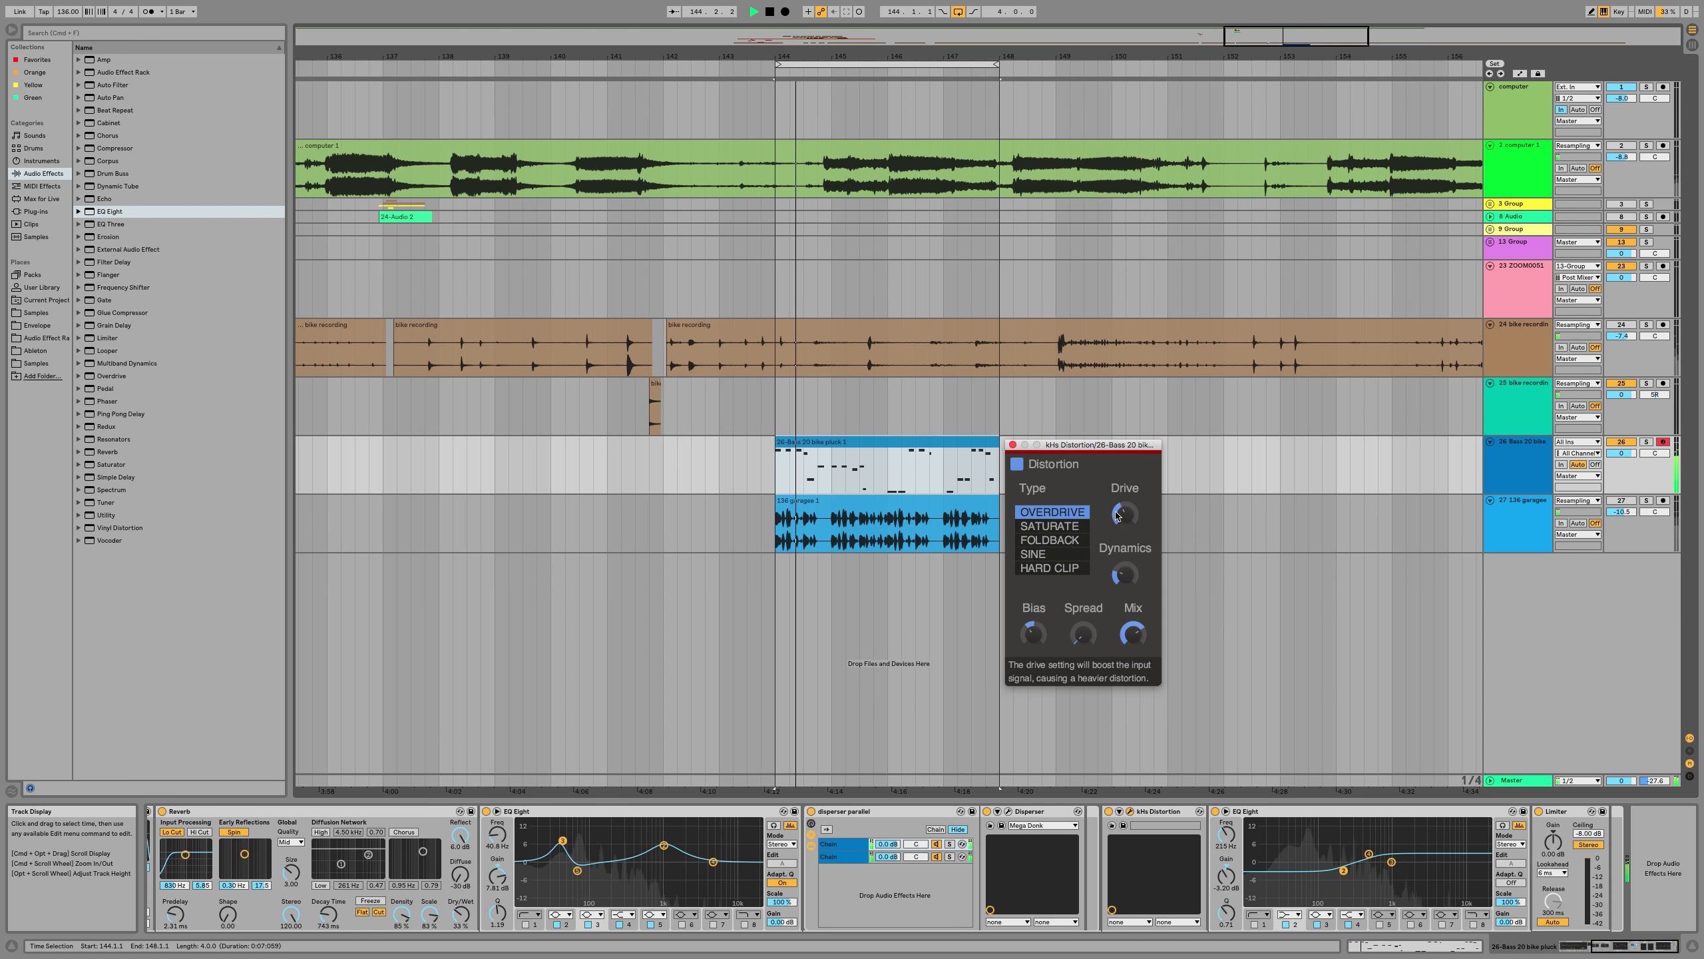
Raise the bass track Limiter's gain to 1.70 dB while the loop plays
left_click(986, 508)
key("space")
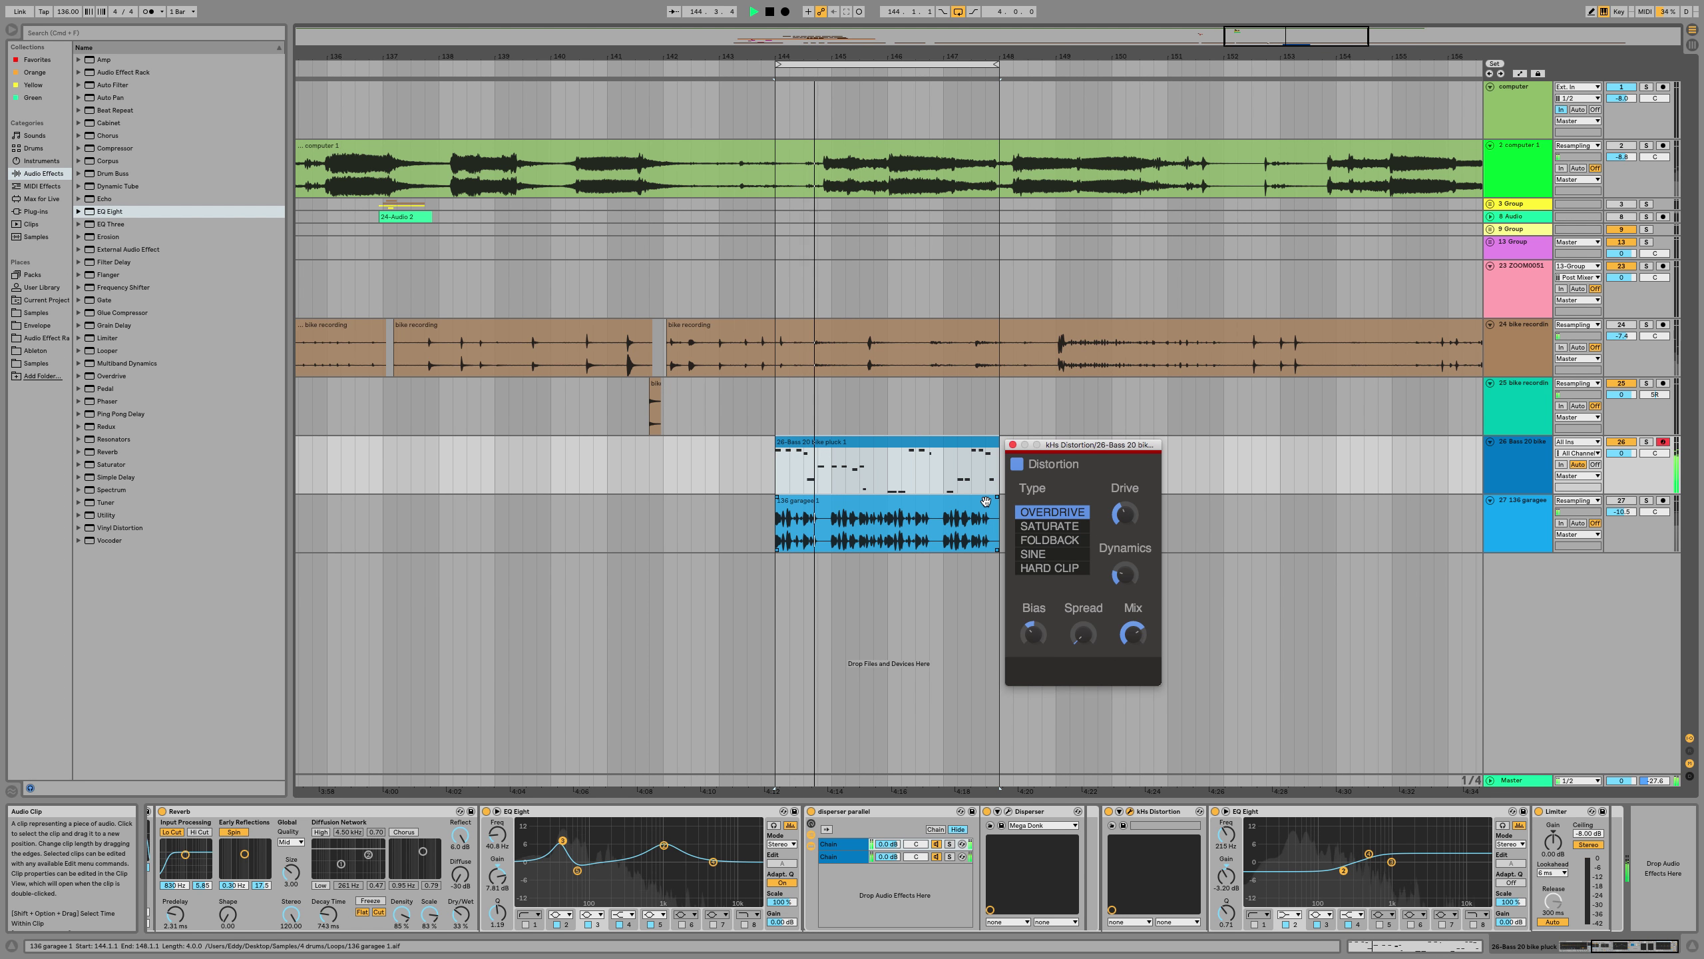
left_click_drag(1551, 847, 1550, 843)
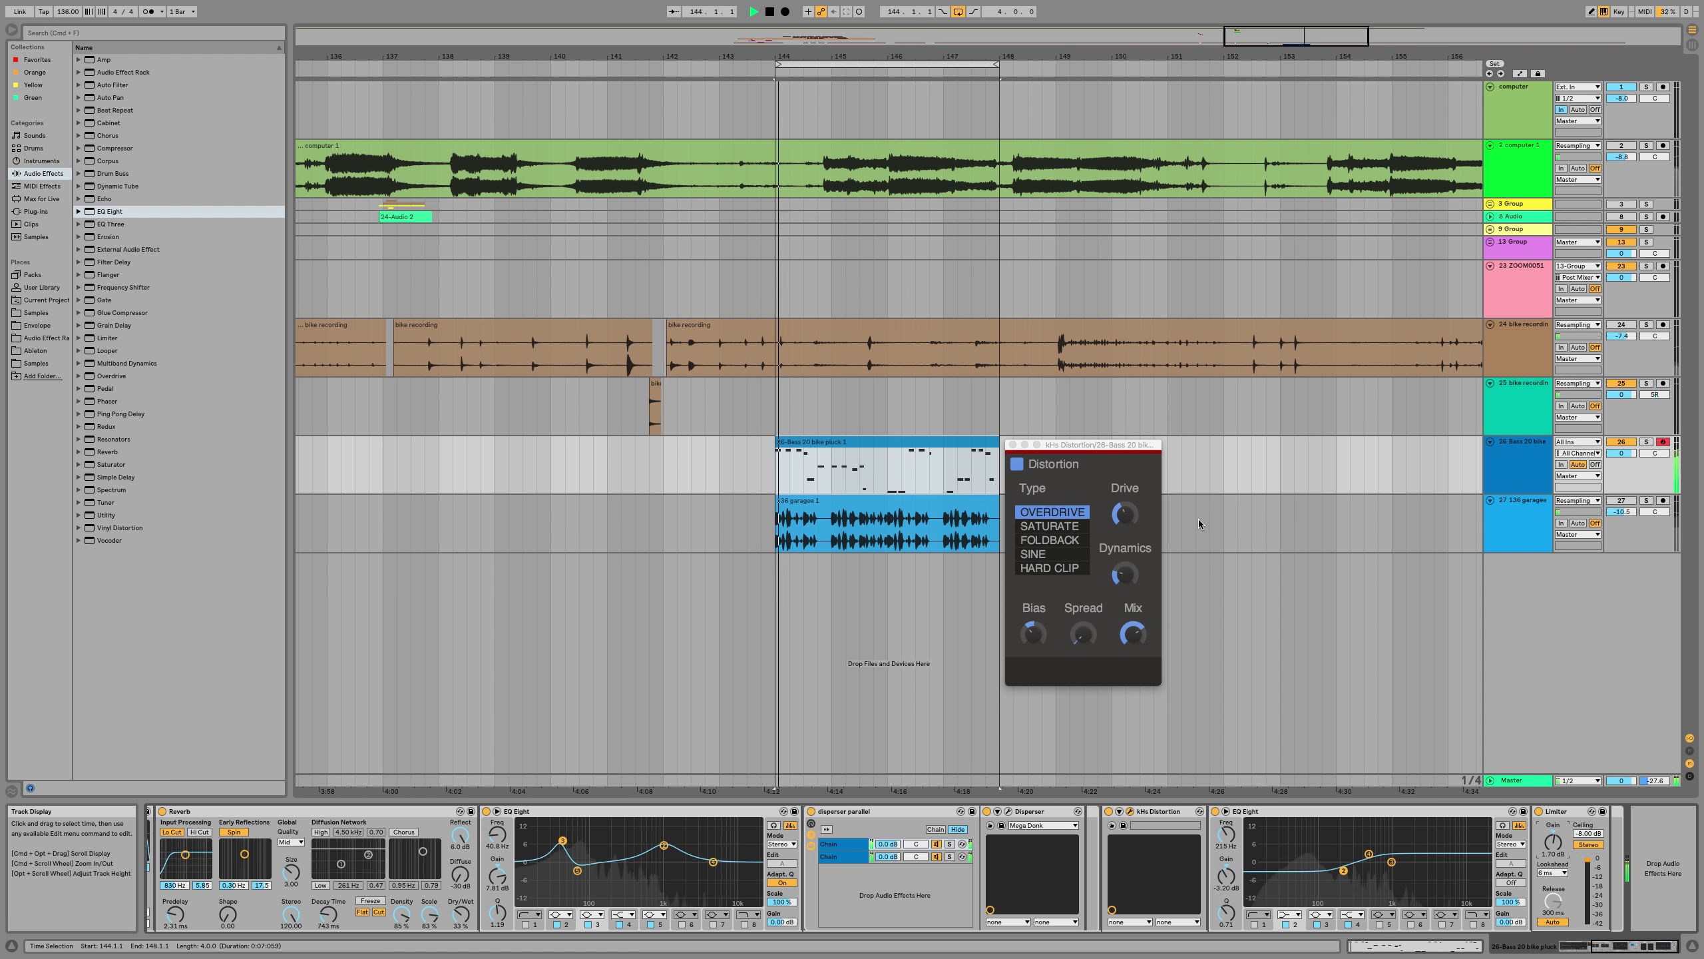
Show the master track's devices and examine the mix in FabFilter Pro-L and the enlarged Spectrum display
left_click(907, 463)
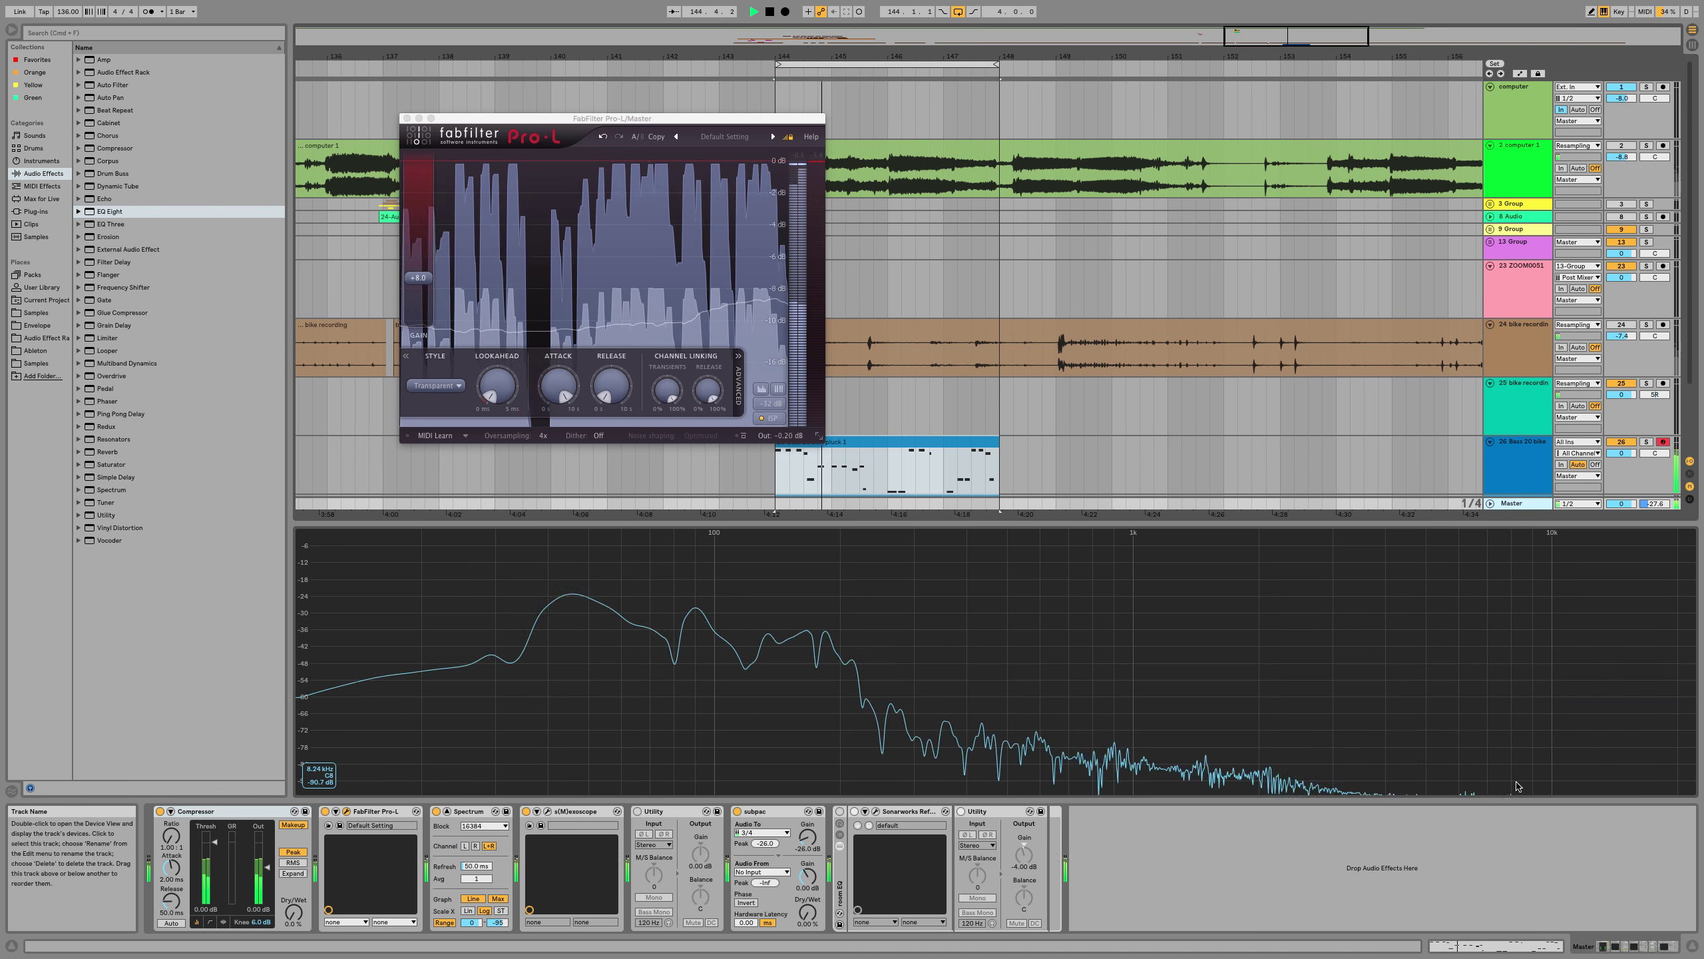
left_click(1513, 796)
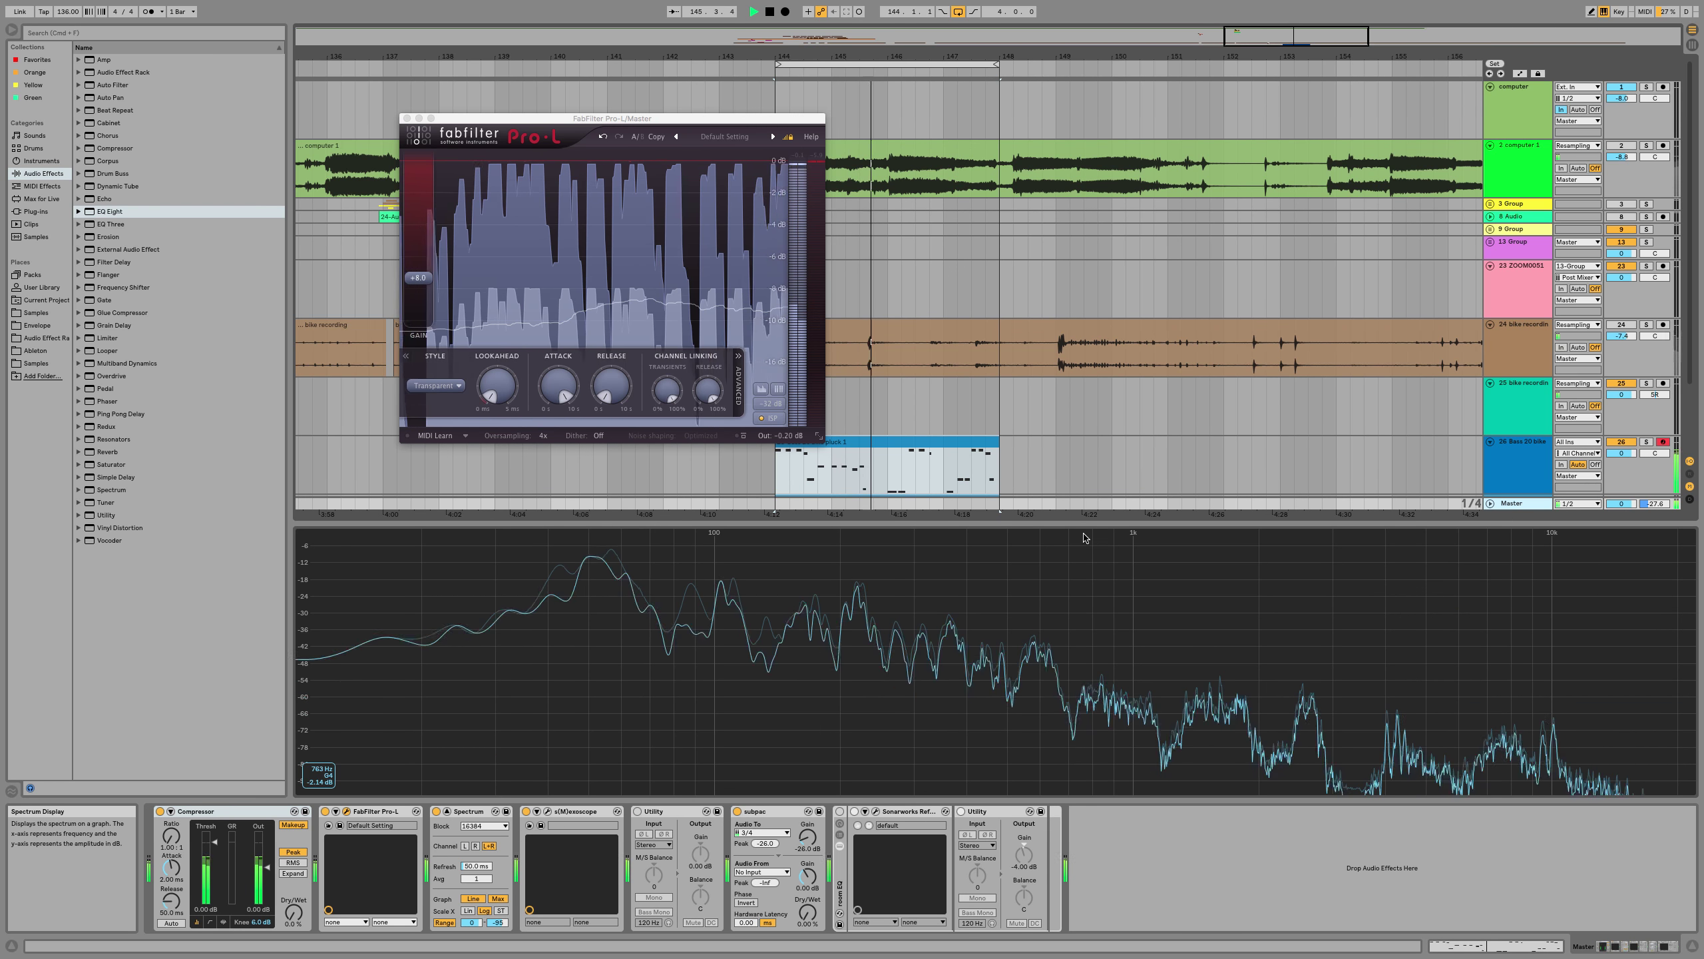
Return to the bass track's devices, close the kHs Distortion window, and audition the bass with the drum loop
key("space")
left_click(1485, 472)
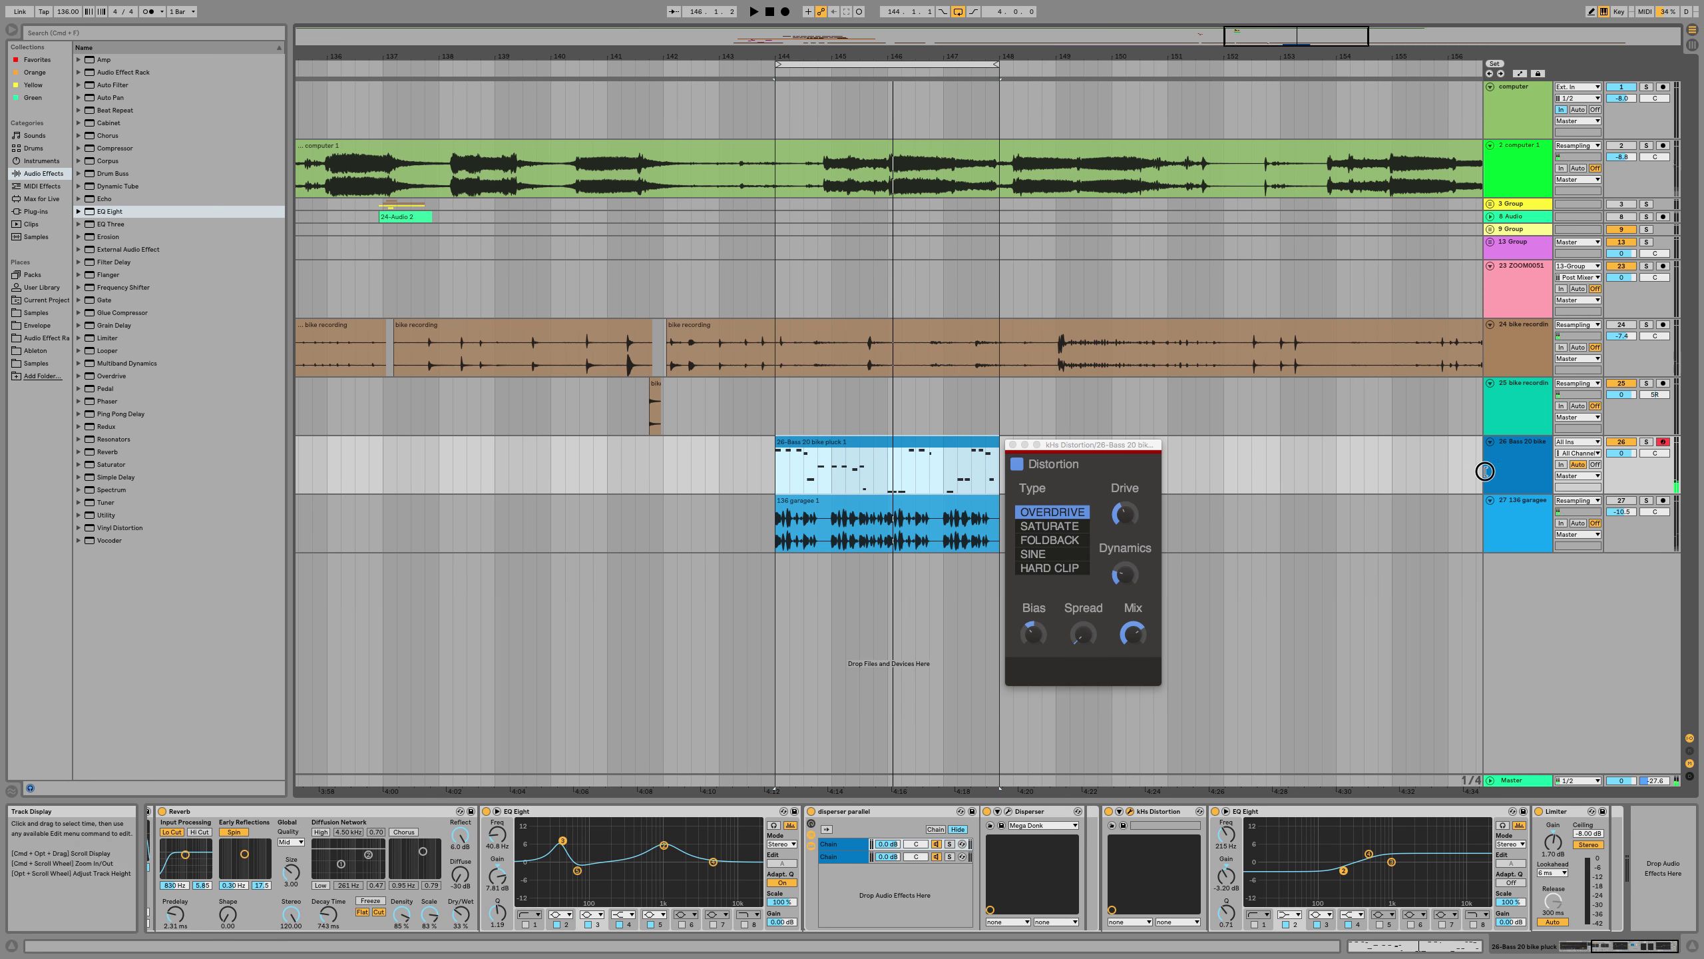
left_click(1013, 444)
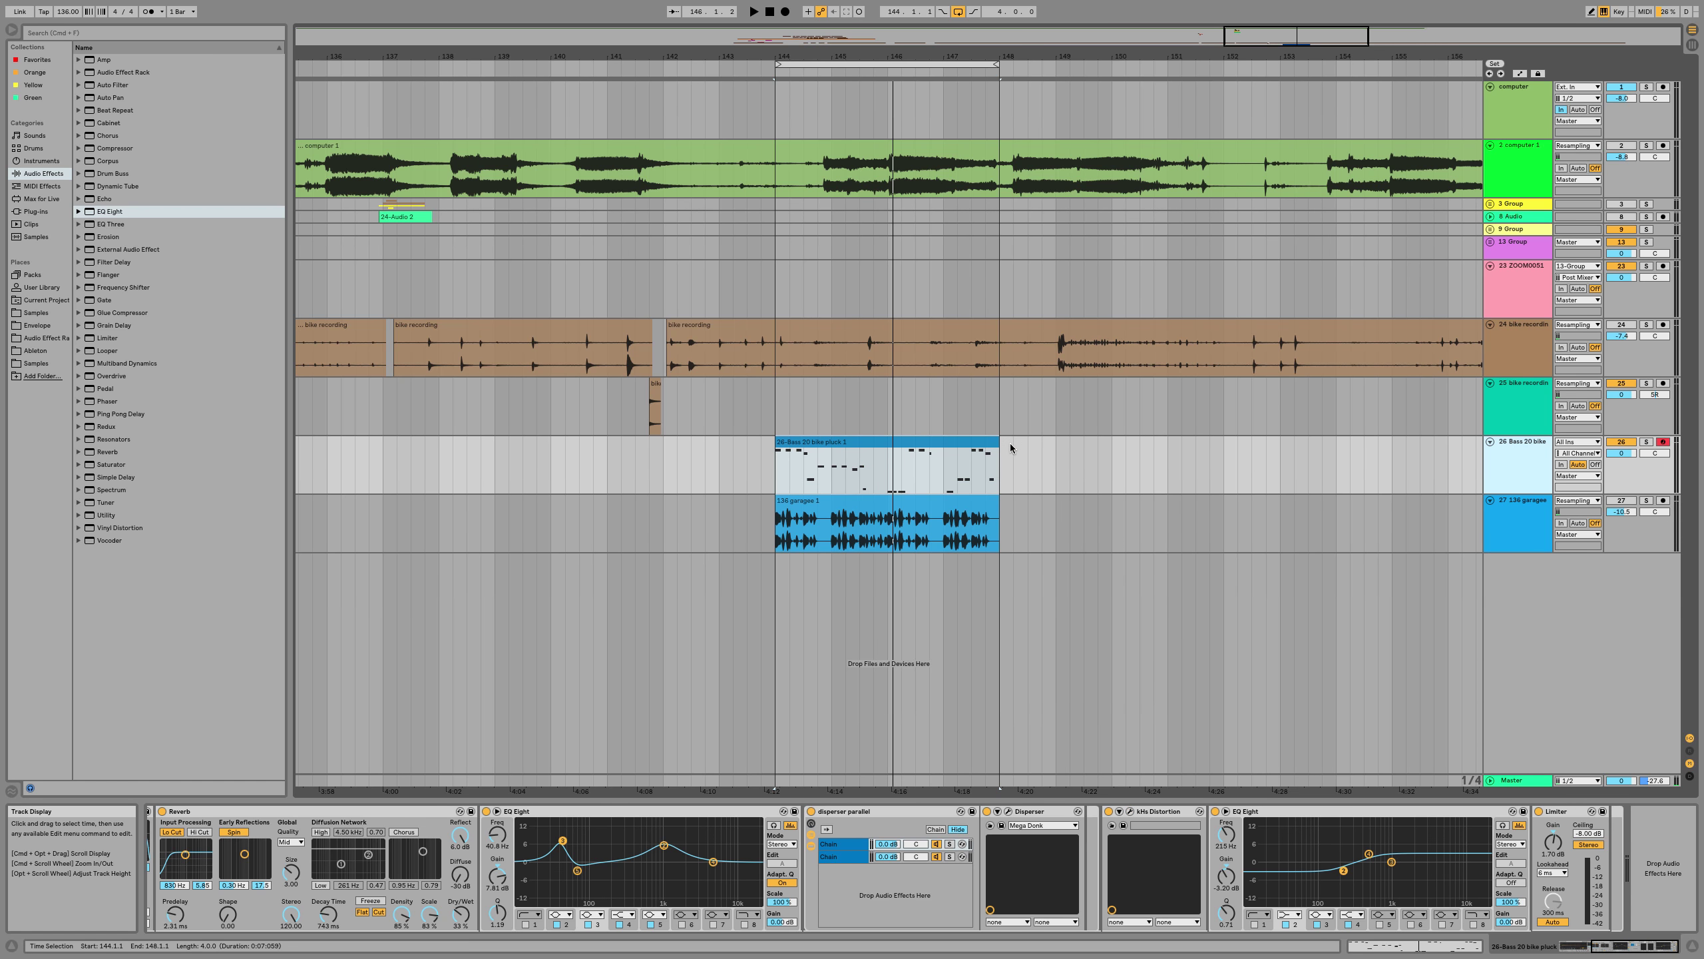
key("space")
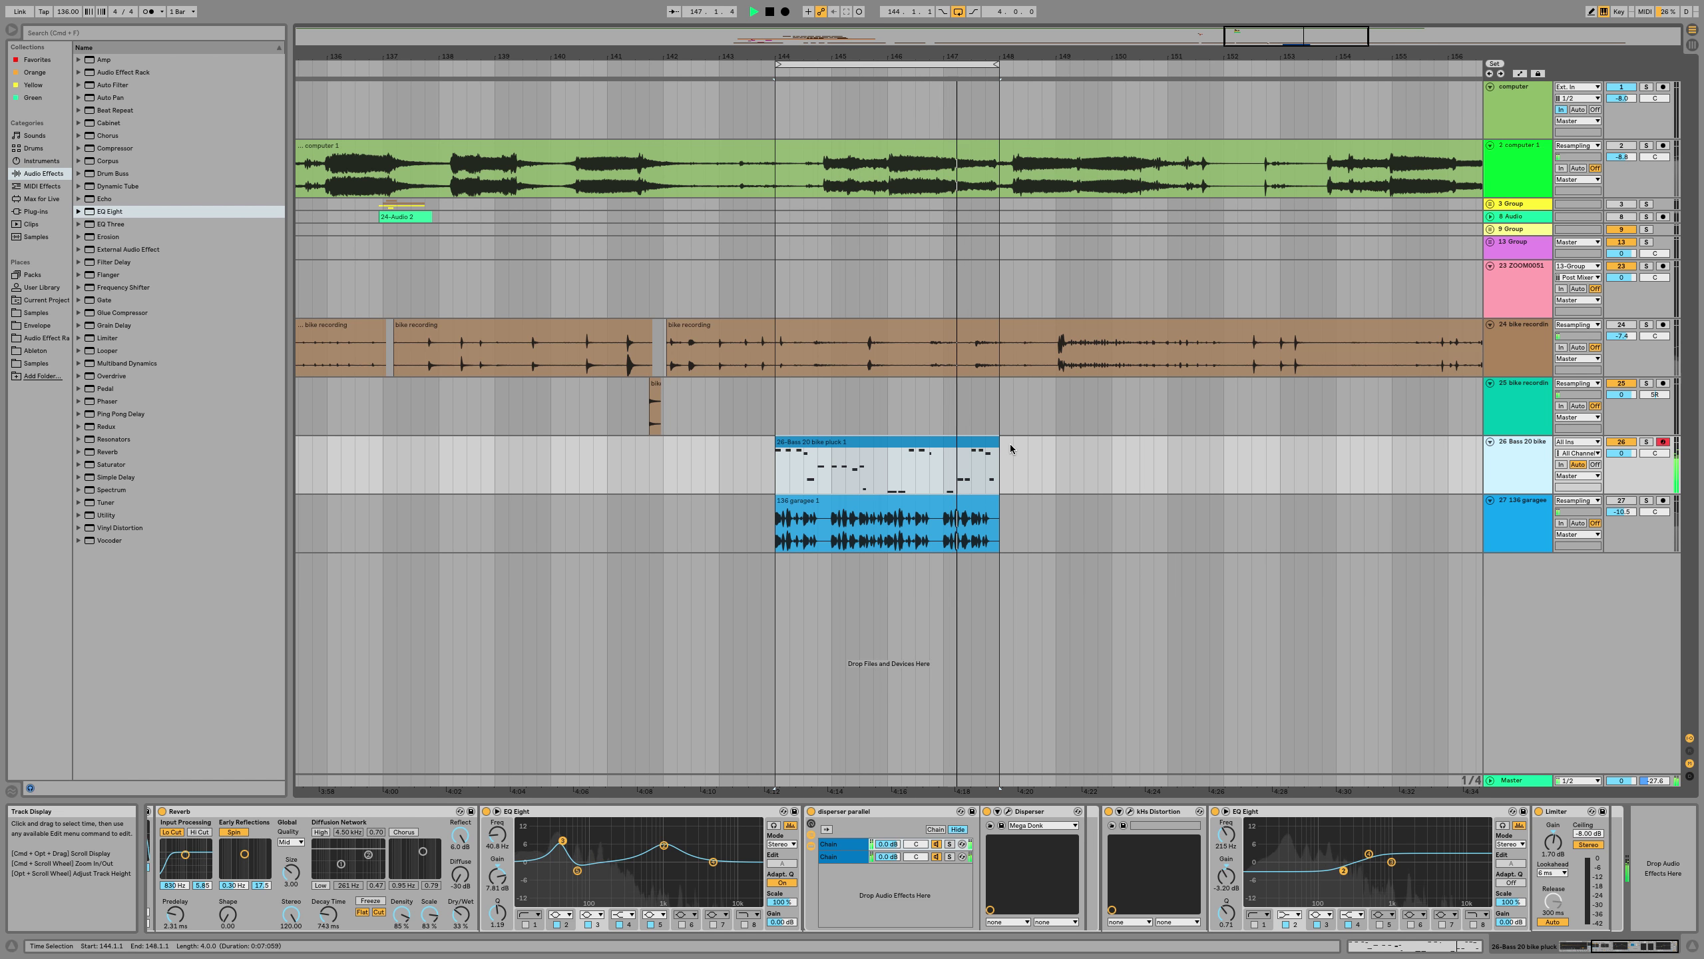
key("space")
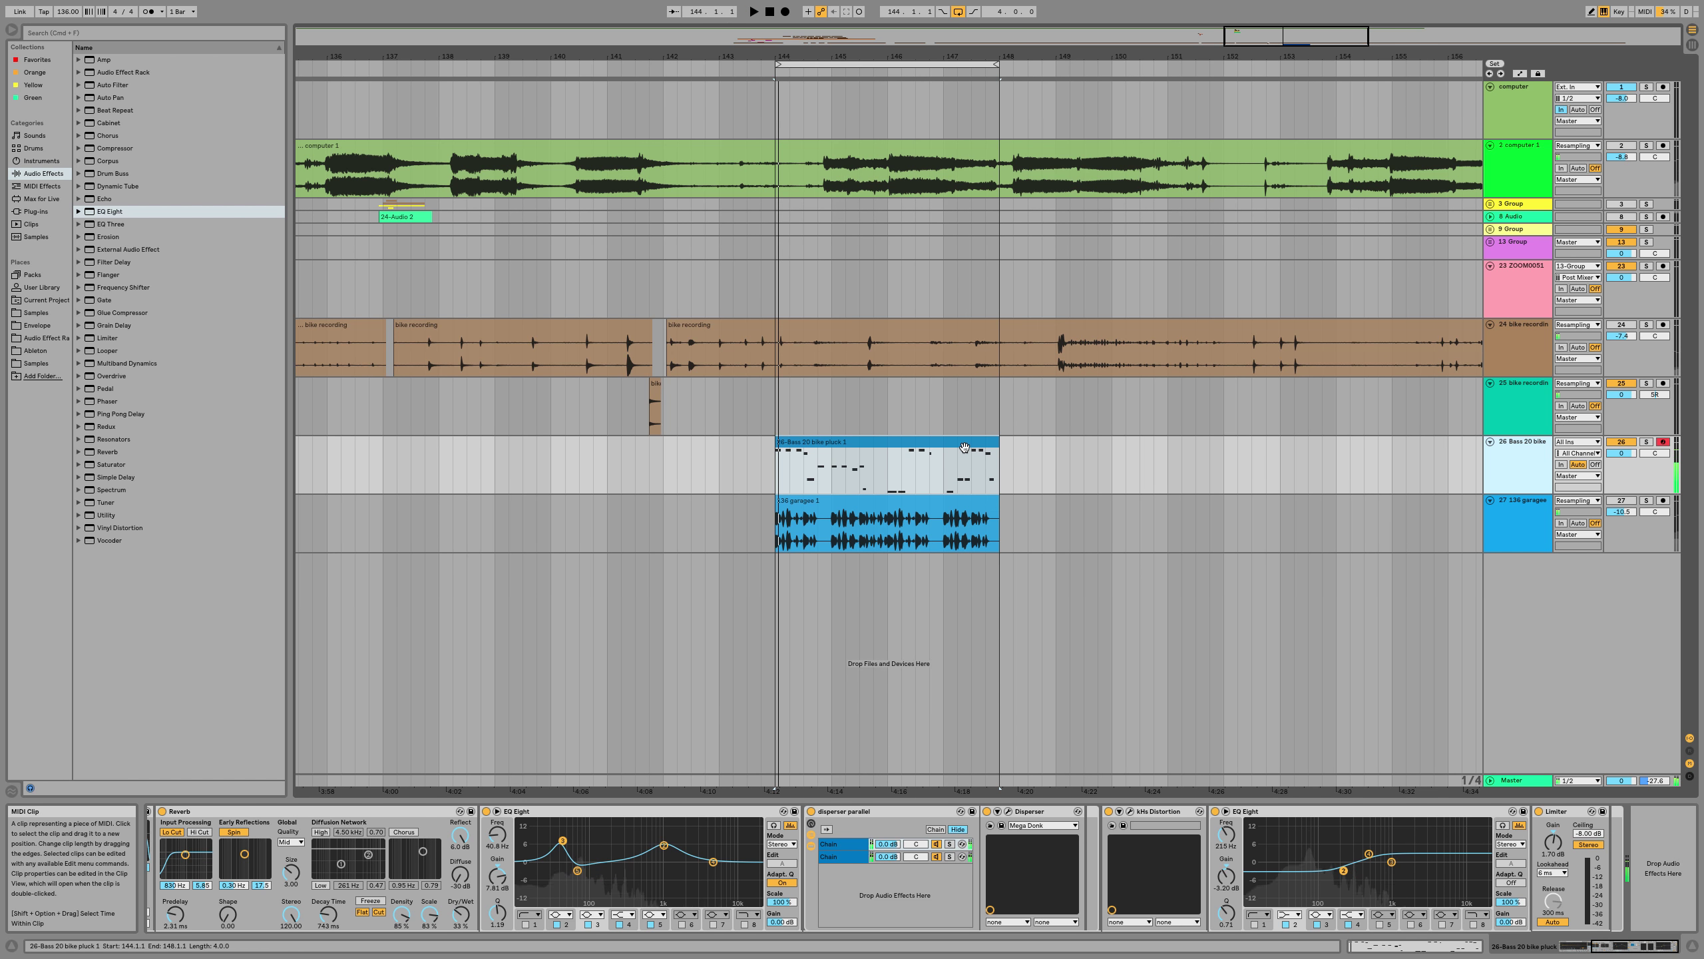
Freeze and flatten the bass track to audio, and consolidate its four-bar clip into a new audio file
key("super+j")
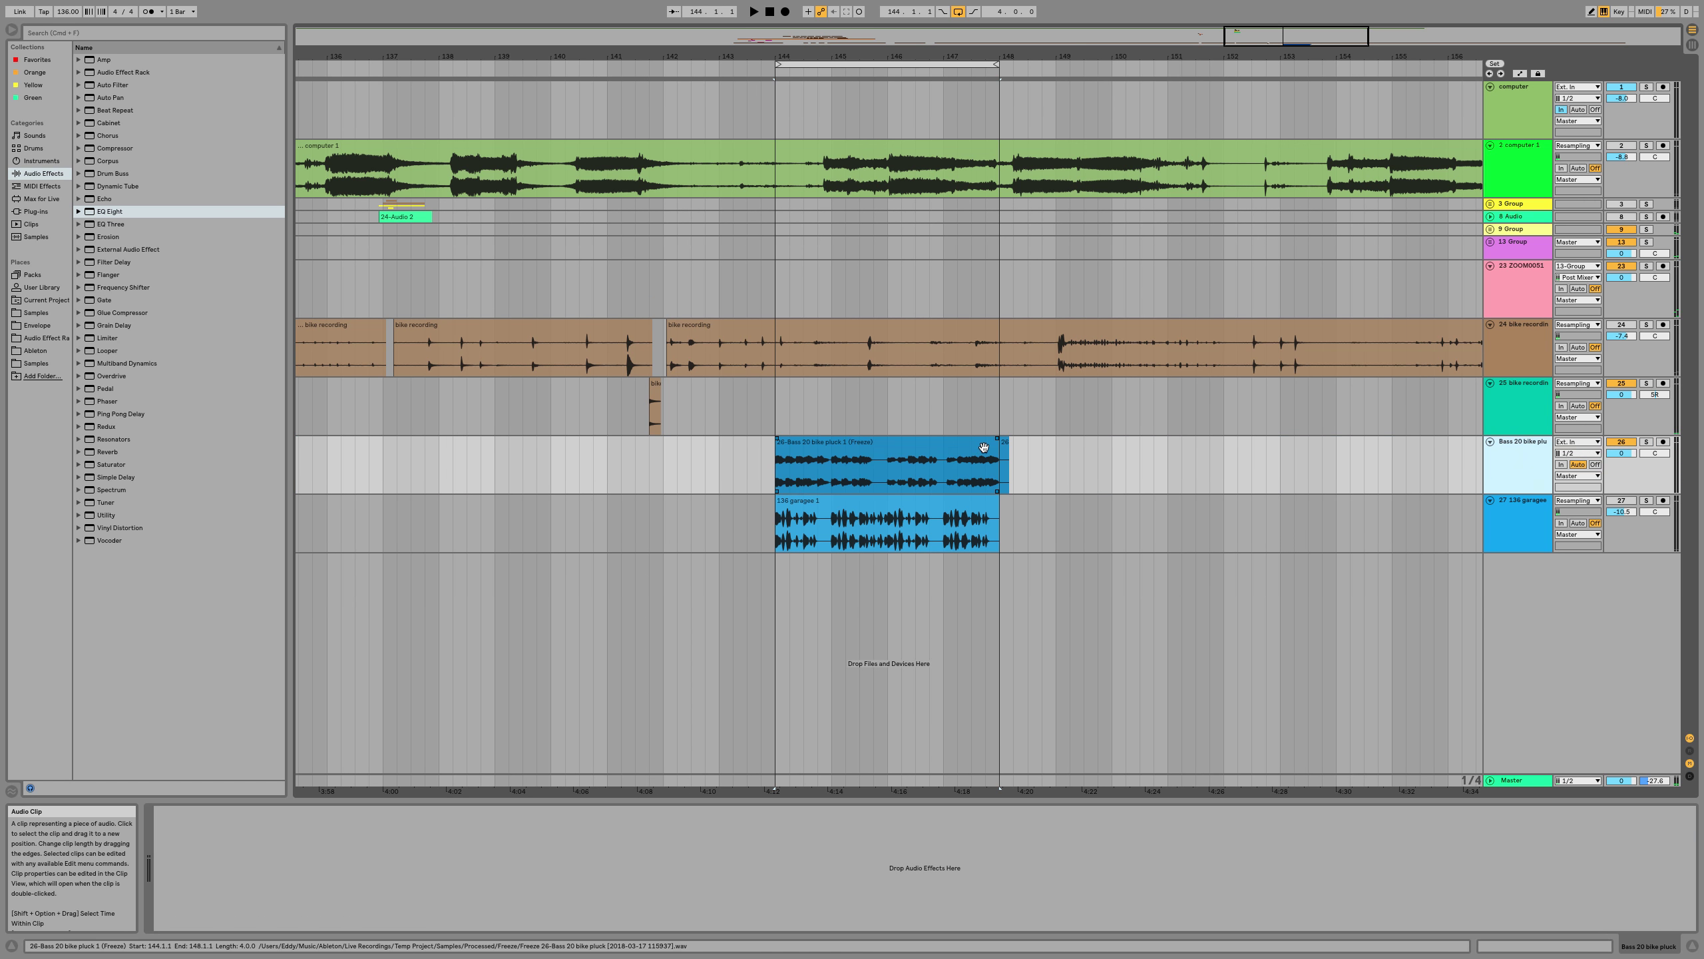
right_click(954, 449)
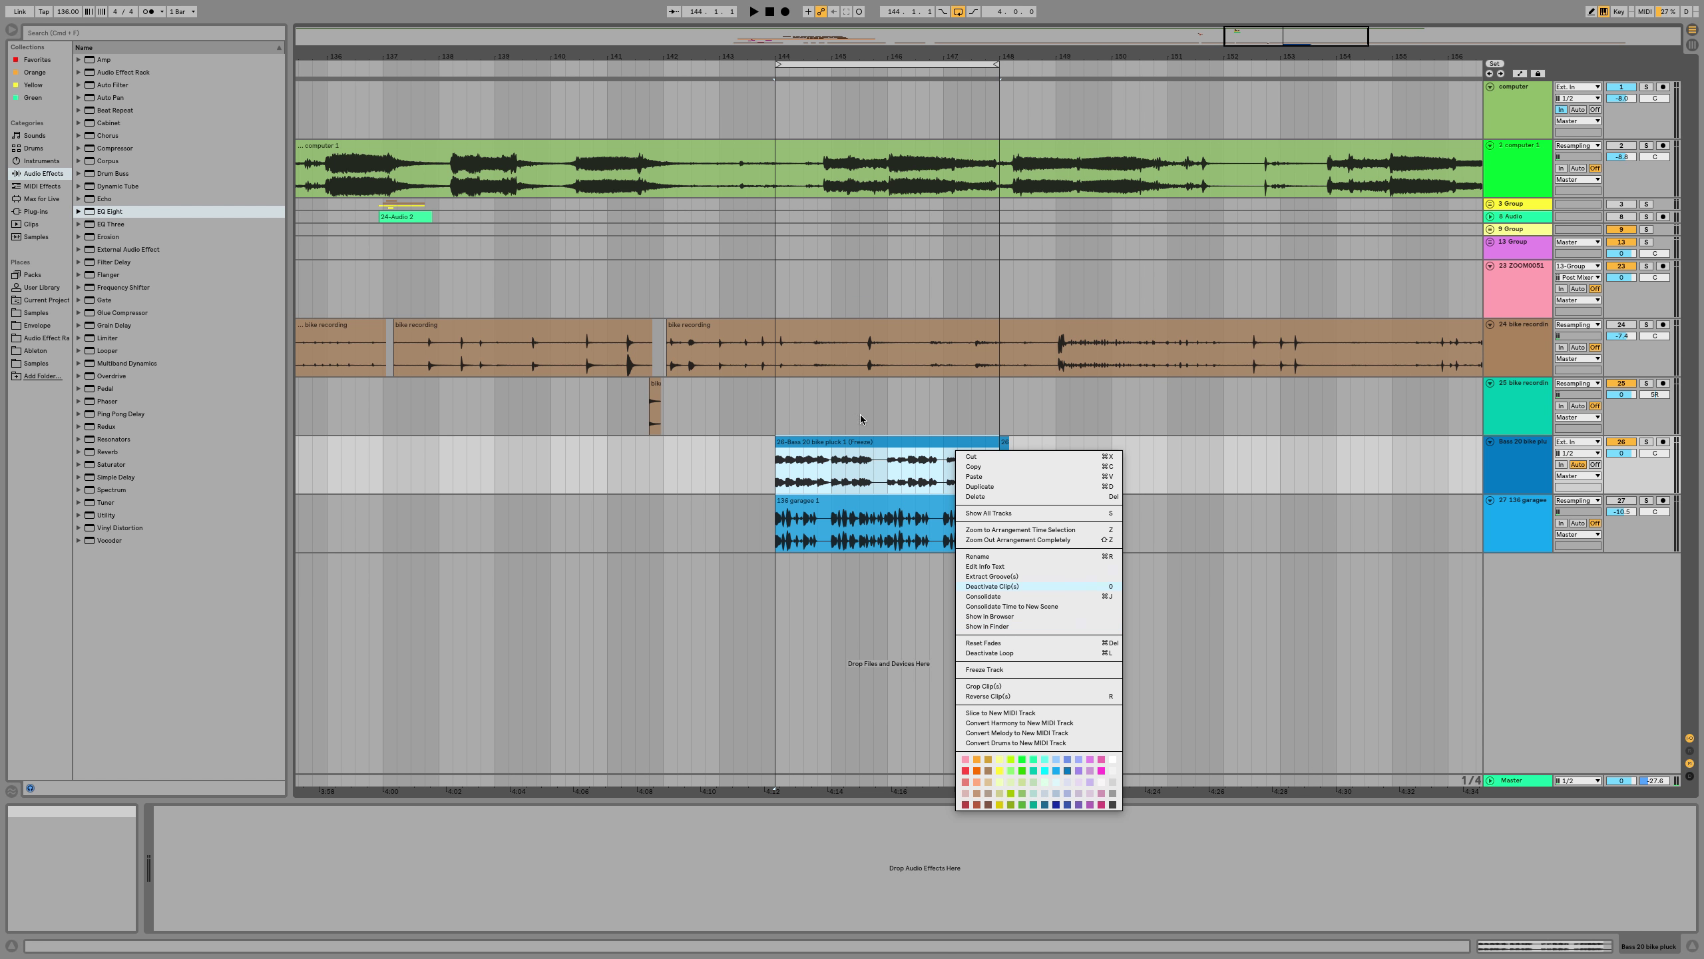
left_click(881, 442)
key("super+j")
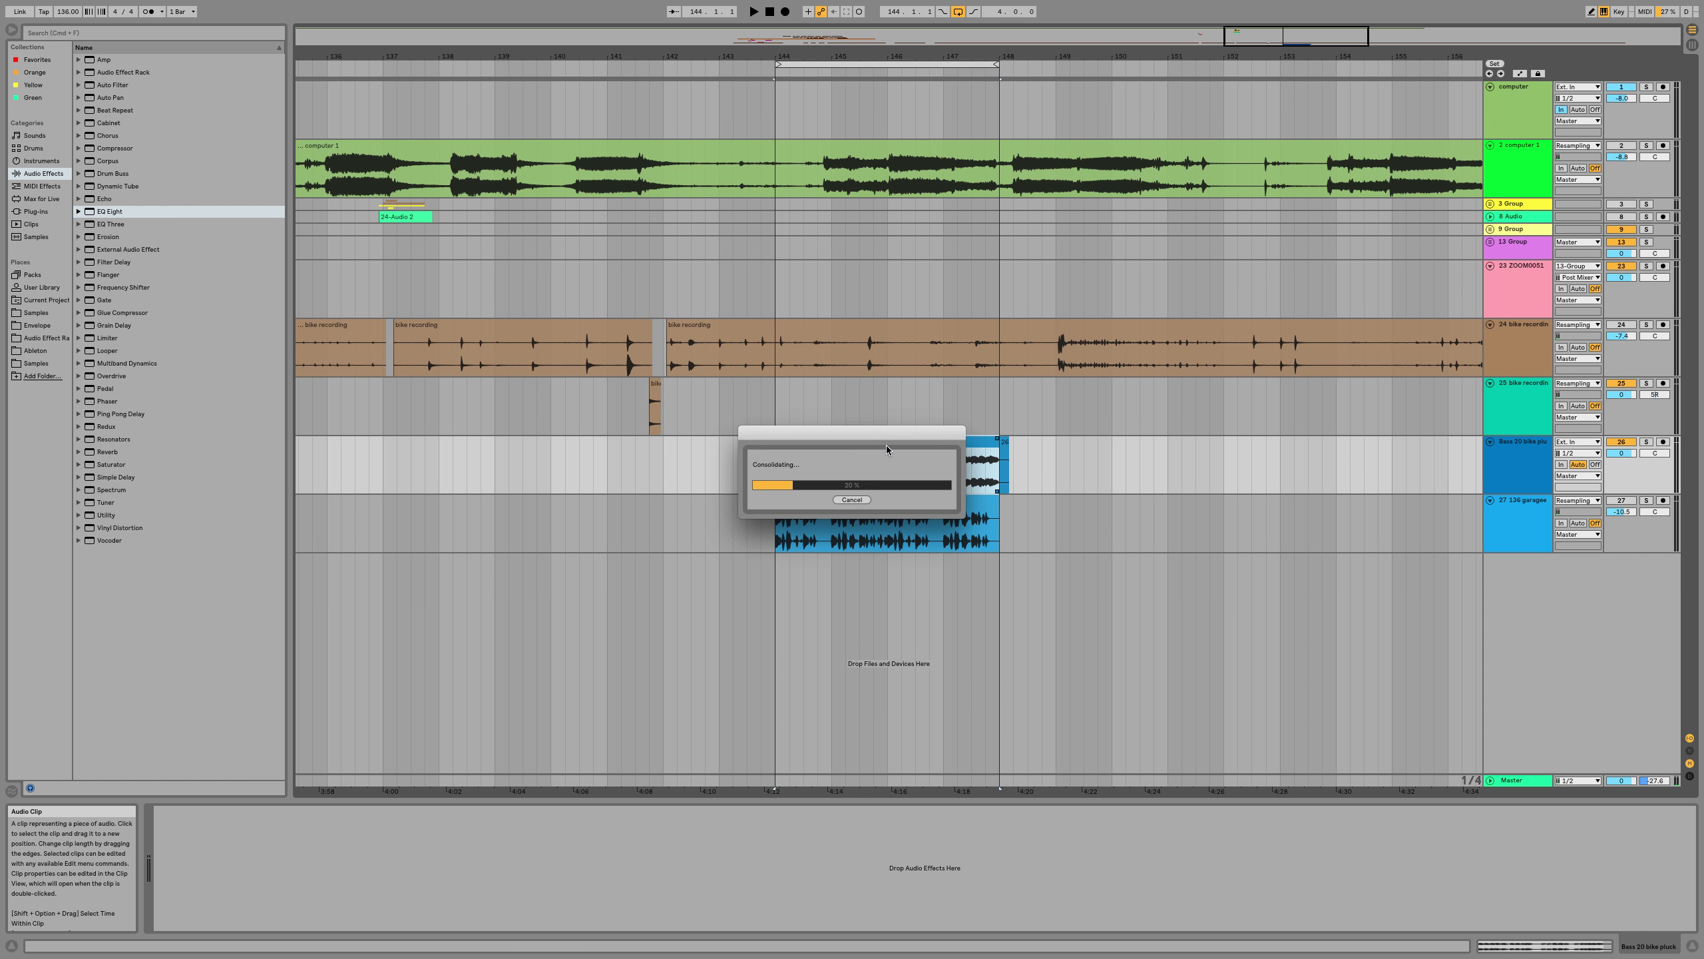
key("space")
Reveal the consolidated bass clip's file in Finder and rename it "Bass bike pluck 432 136.aif"
right_click(884, 444)
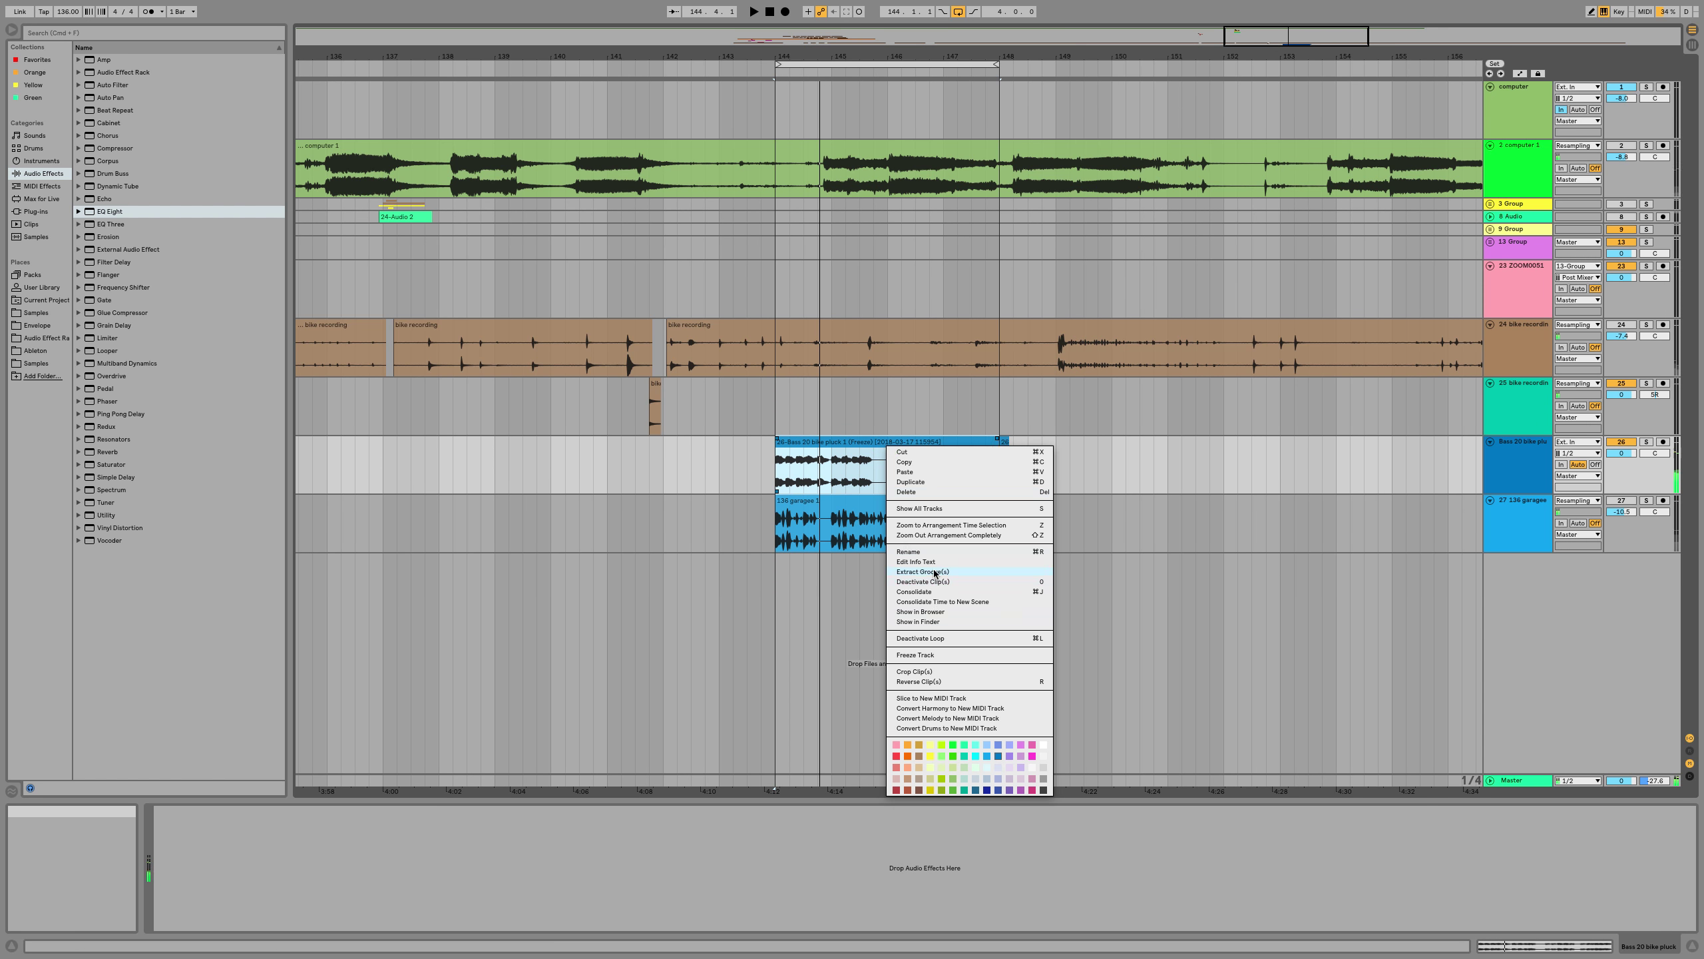
left_click(934, 627)
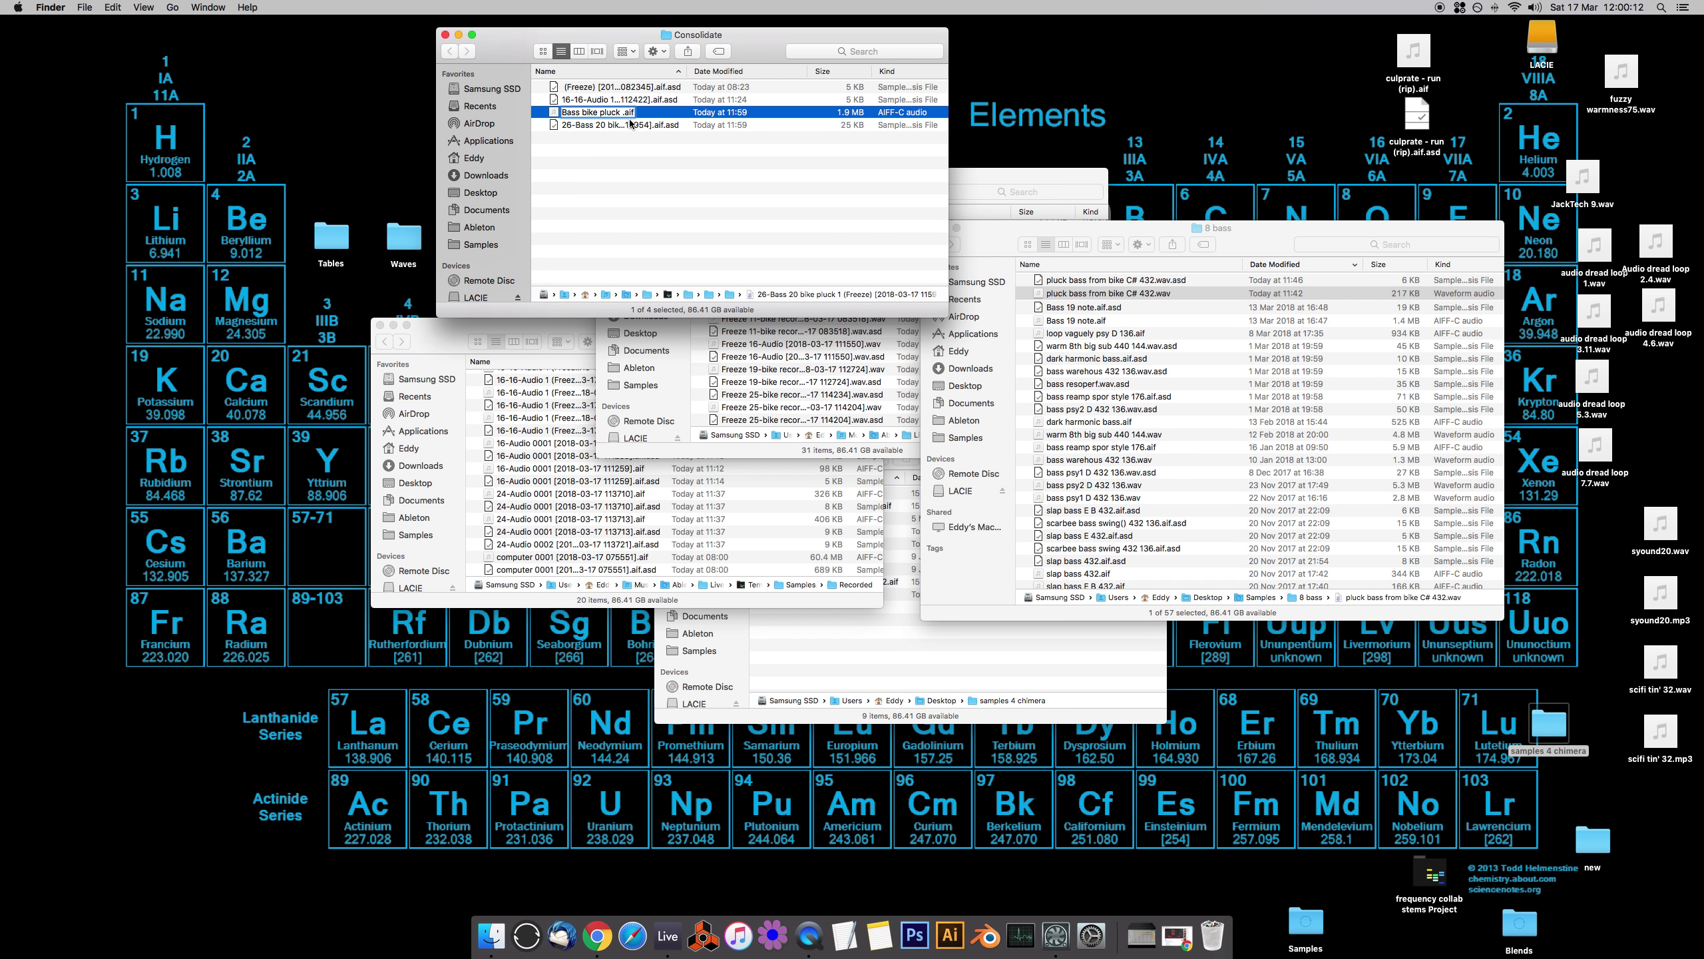
type("432 136")
key("Return")
Move the renamed bass loop file from the Consolidate folder into the "8 bass" samples folder
left_click(970, 335)
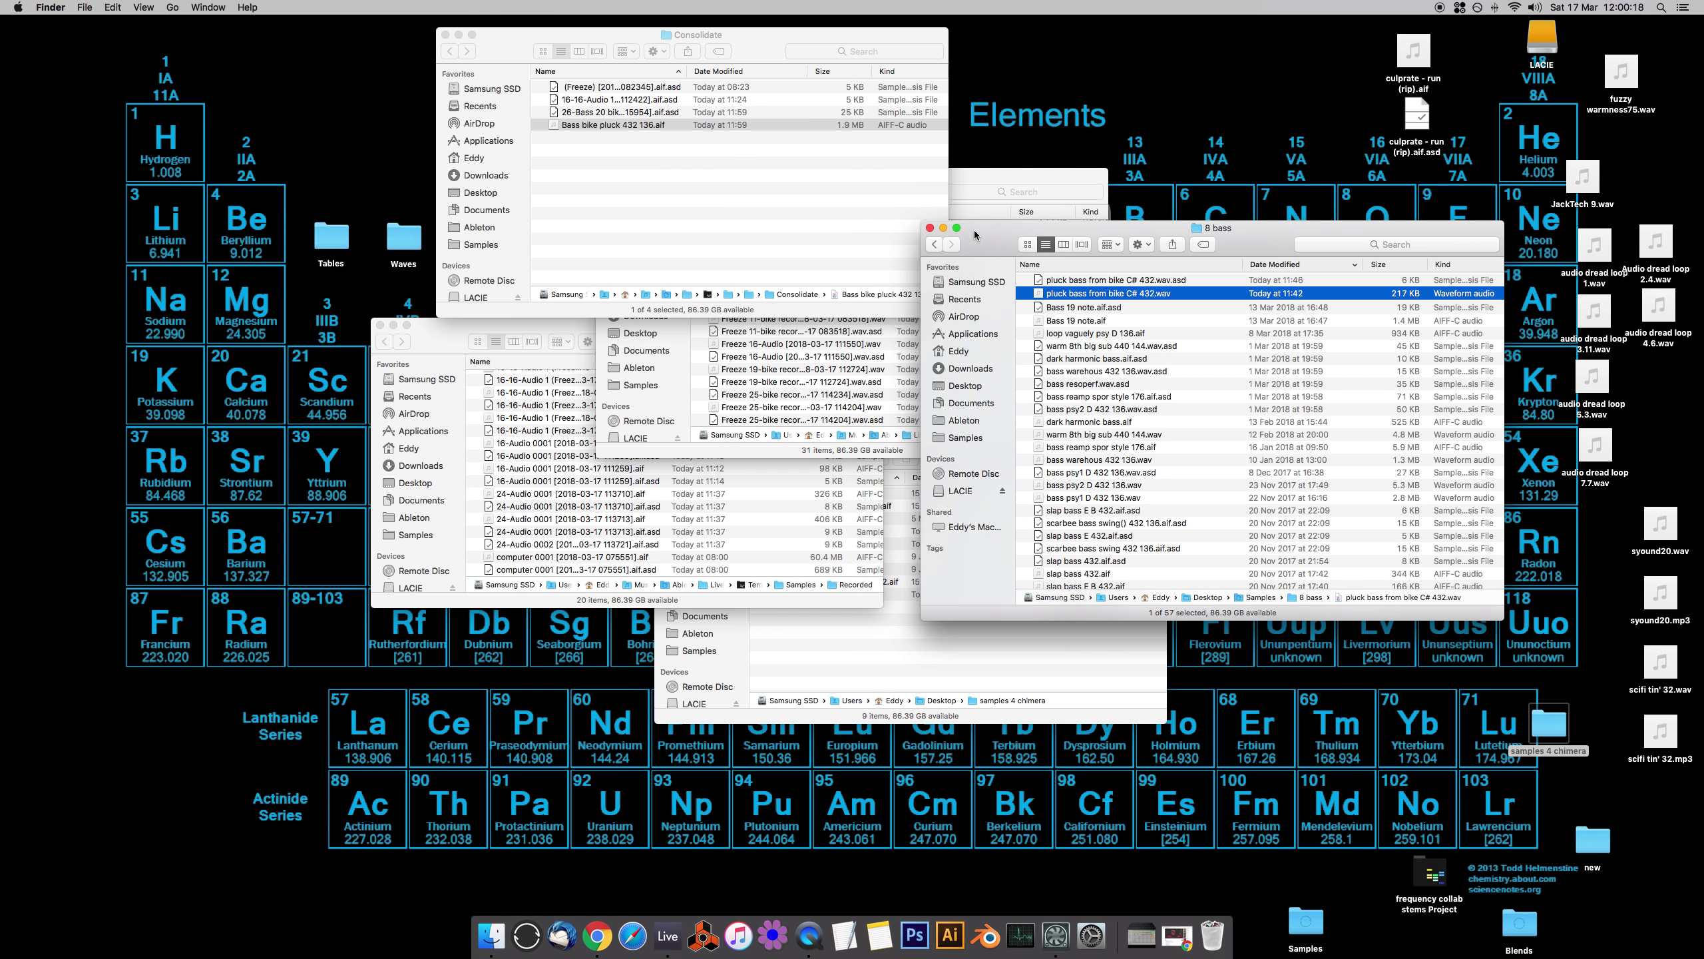
left_click_drag(578, 127, 1132, 353)
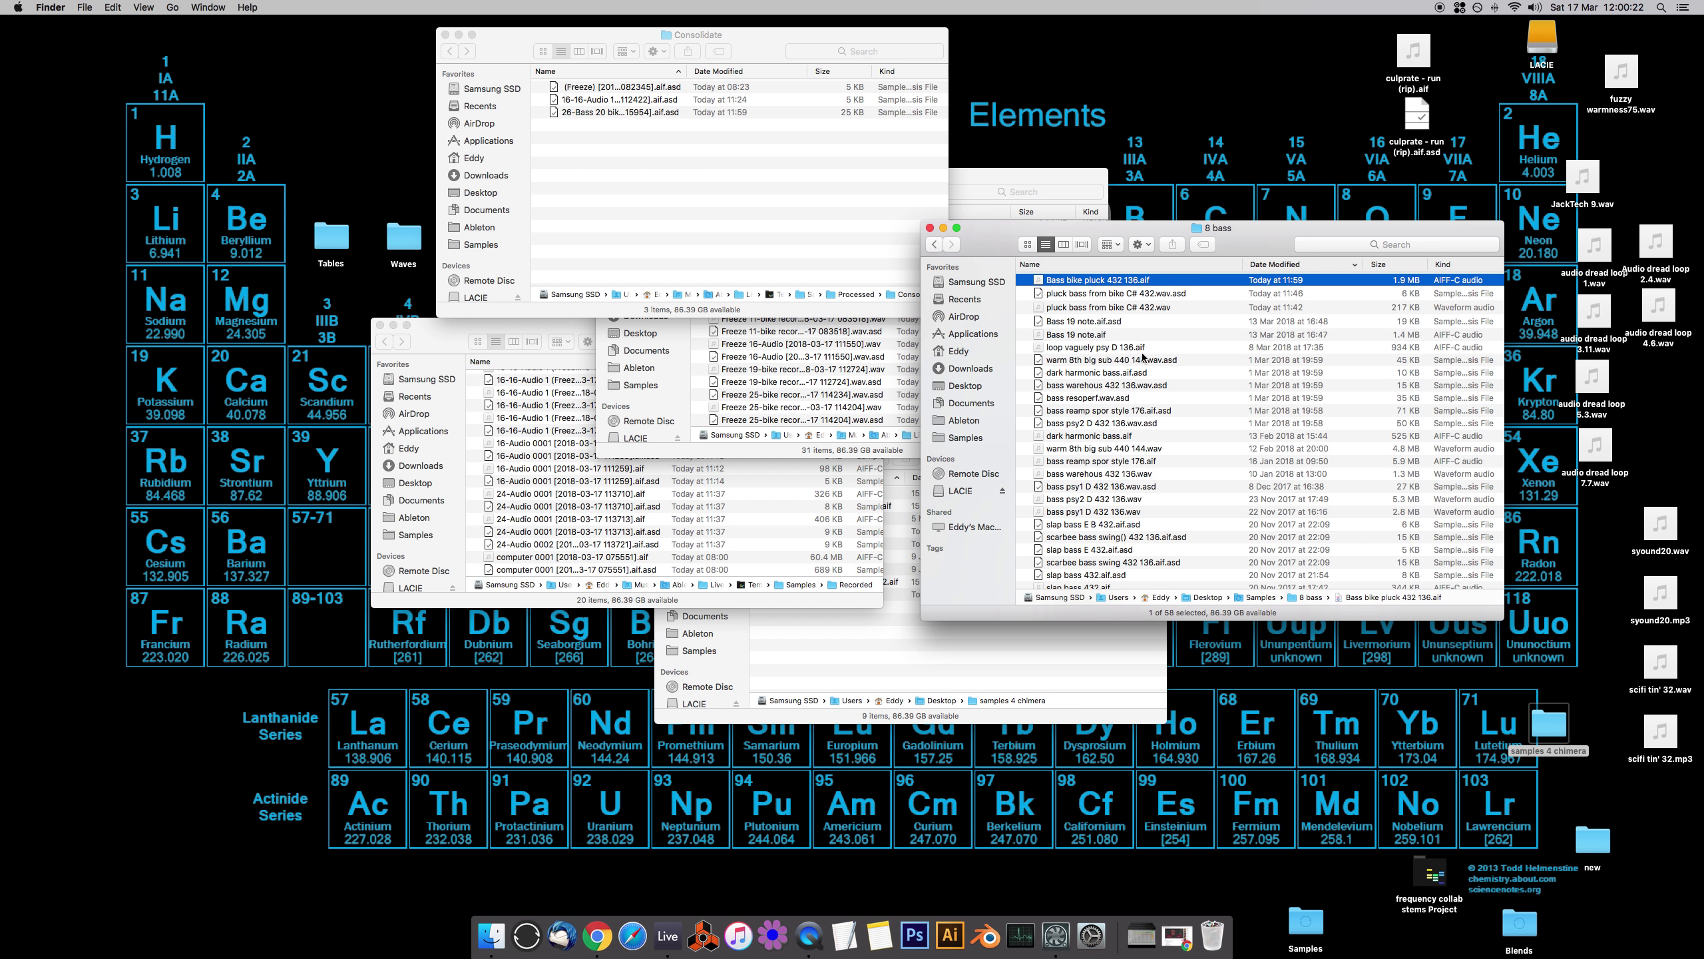